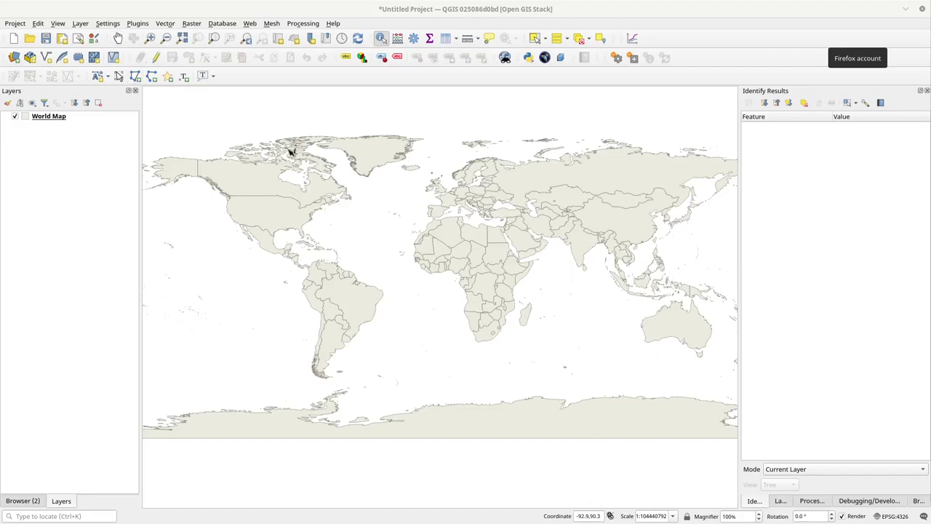
{"action": "left_click", "coordinate": [582, 516]}
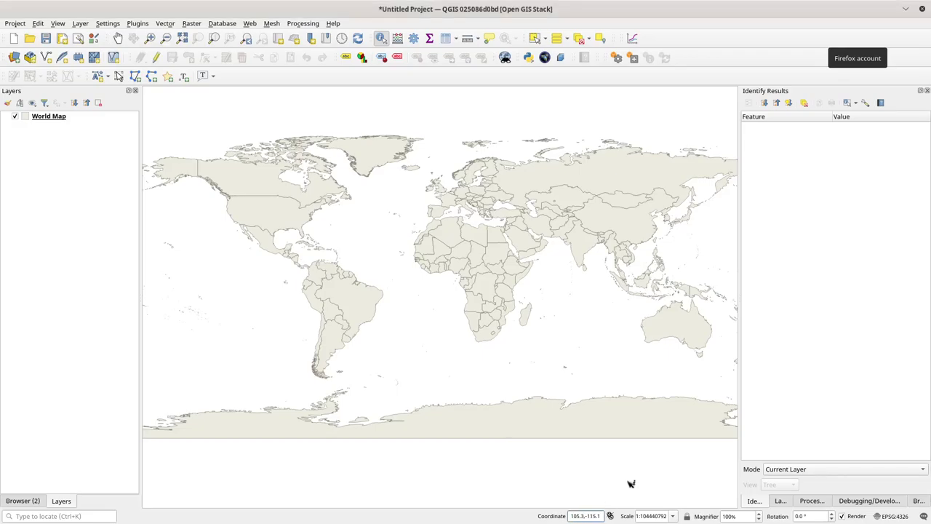
{"action": "triple_click", "coordinate": [588, 515]}
{"action": "type", "text": "0"}
- Start a new project without saving the current one and load the built-in world map by entering "world" as the coordinate
{"action": "left_click", "coordinate": [14, 38]}
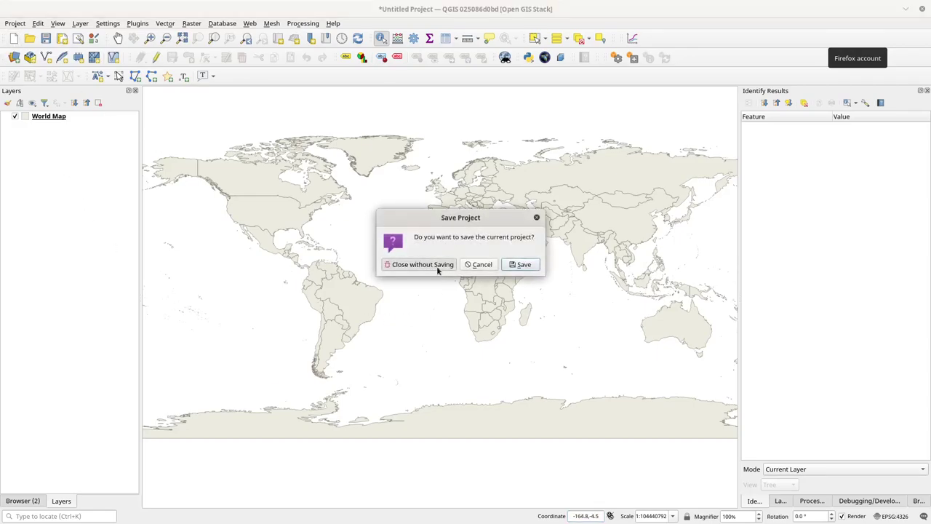
{"action": "left_click", "coordinate": [417, 264]}
{"action": "triple_click", "coordinate": [589, 516]}
{"action": "type", "text": "world"}
{"action": "key", "text": "Return"}
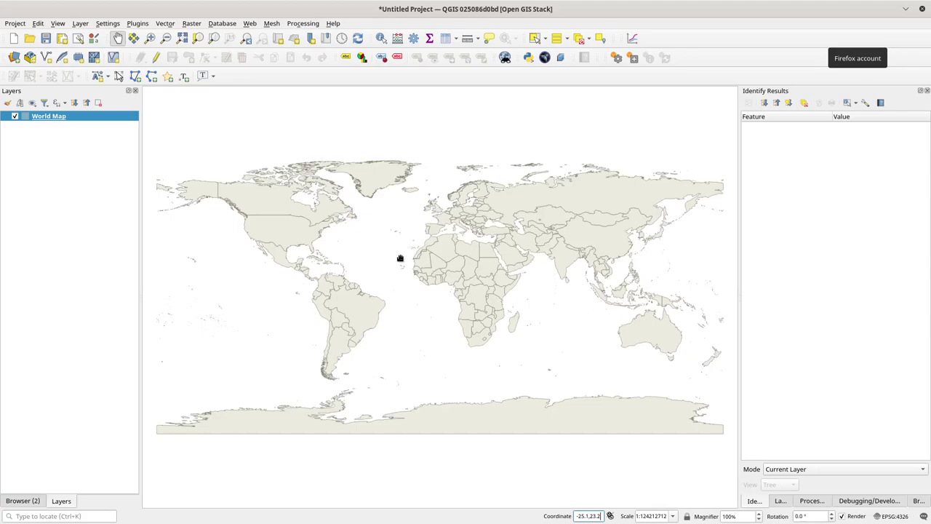
- Start saving the project and create a folder named InsetMapDemo inside Syncthing/QGISProjects
{"action": "left_click", "coordinate": [45, 37]}
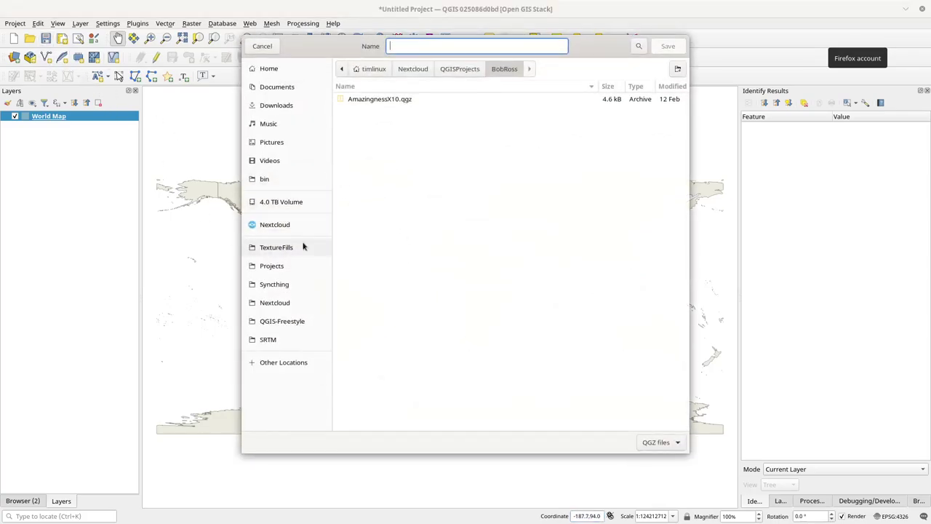
{"action": "left_click", "coordinate": [284, 285]}
{"action": "double_click", "coordinate": [368, 147]}
{"action": "left_click", "coordinate": [677, 68]}
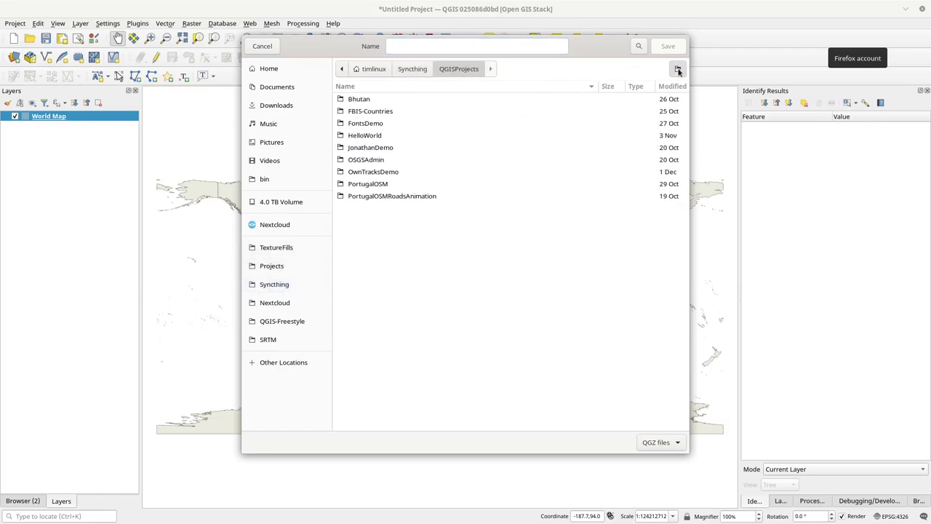
{"action": "type", "text": "Inse"}
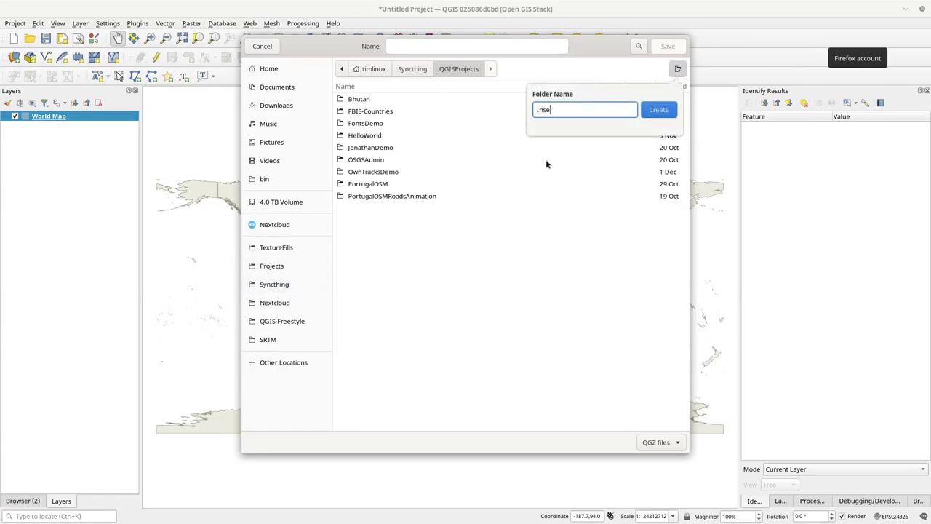
{"action": "type", "text": "tMapDemo"}
{"action": "left_click", "coordinate": [654, 101]}
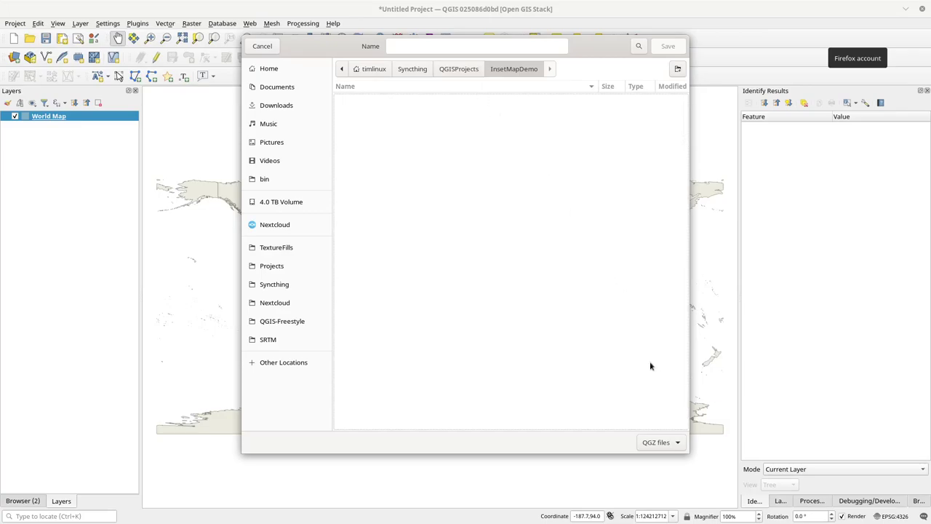
- Save the project under the name InsetMapDemo in the new InsetMapDemo folder
{"action": "left_click", "coordinate": [494, 47]}
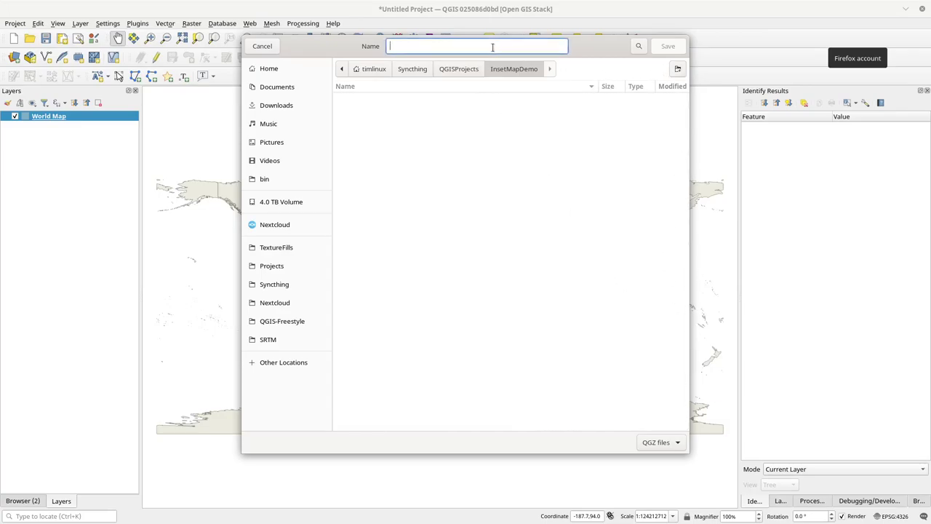
{"action": "type", "text": "InsetMapDemo"}
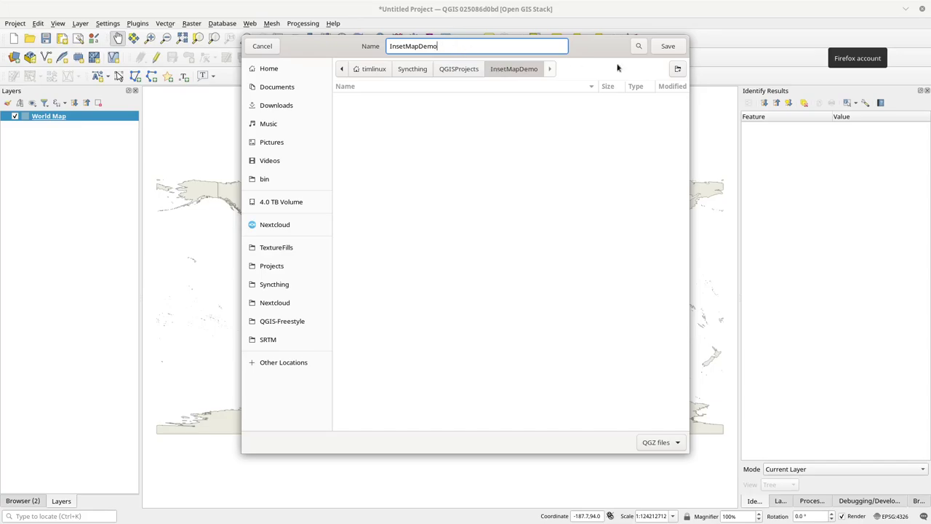
{"action": "left_click", "coordinate": [666, 47]}
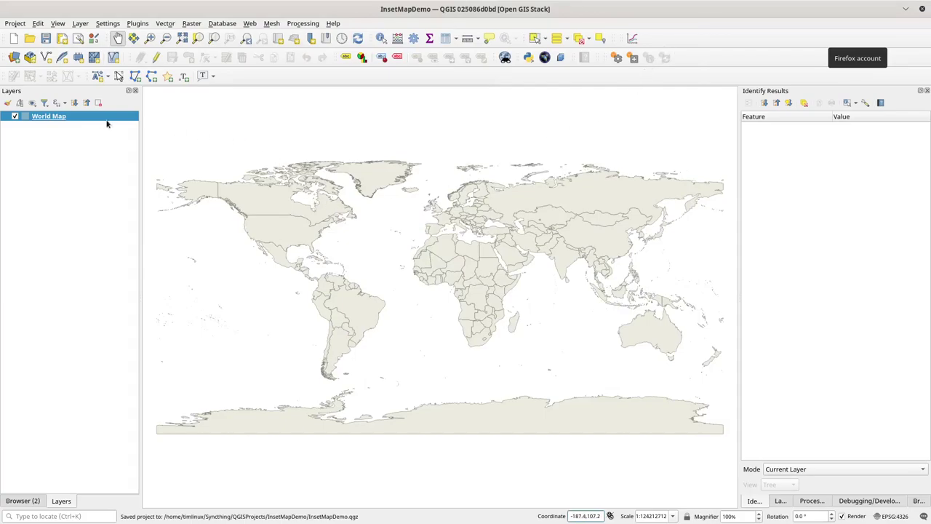
- Start exporting the World Map layer's features and set the output format to GeoPackage
{"action": "right_click", "coordinate": [51, 118]}
{"action": "mouse_move", "coordinate": [146, 328]}
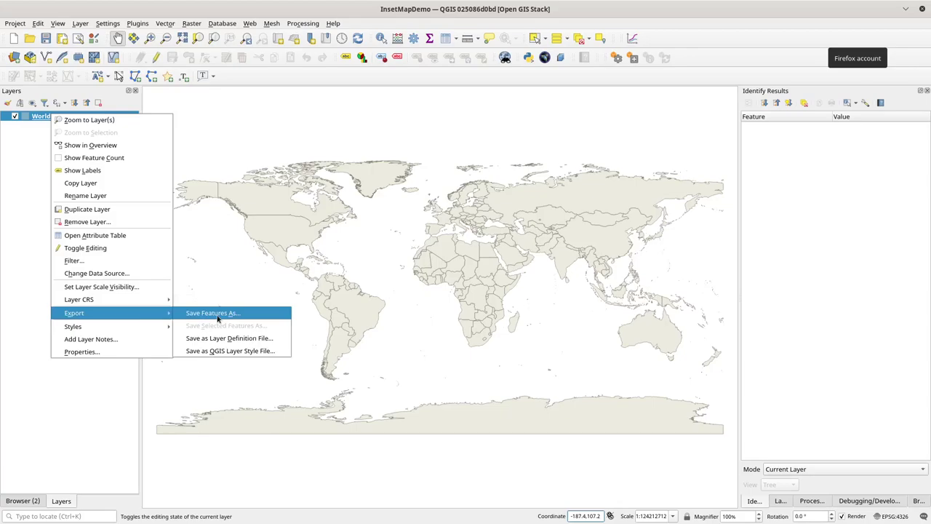
{"action": "left_click", "coordinate": [216, 315]}
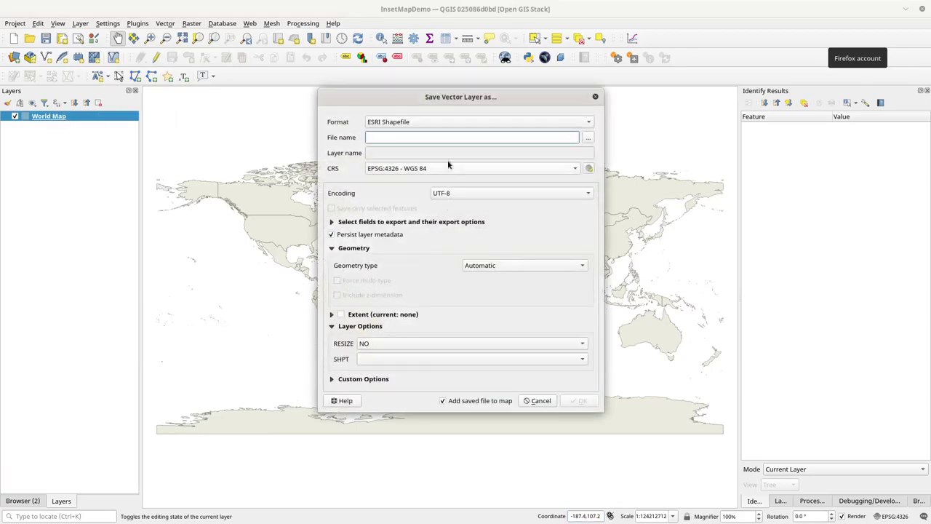
{"action": "left_click", "coordinate": [589, 123]}
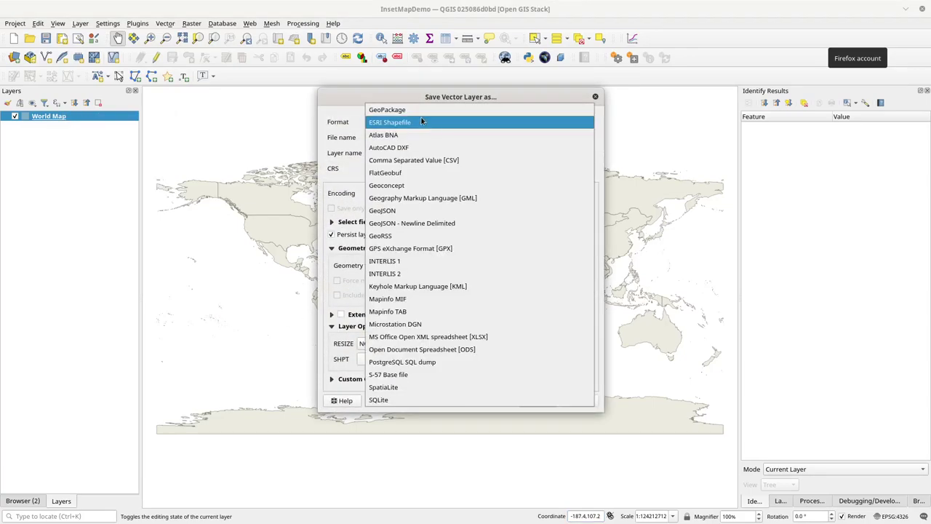
{"action": "left_click", "coordinate": [509, 109]}
- Export the layer as a file named World in the QGISProjects/InsetMapDemo folder, adding it to the map
{"action": "left_click", "coordinate": [587, 137]}
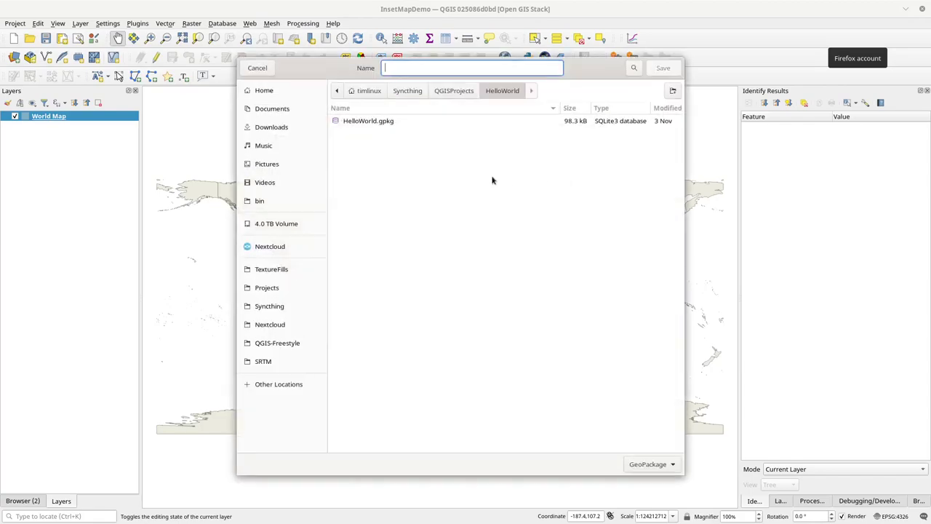
{"action": "left_click", "coordinate": [449, 92]}
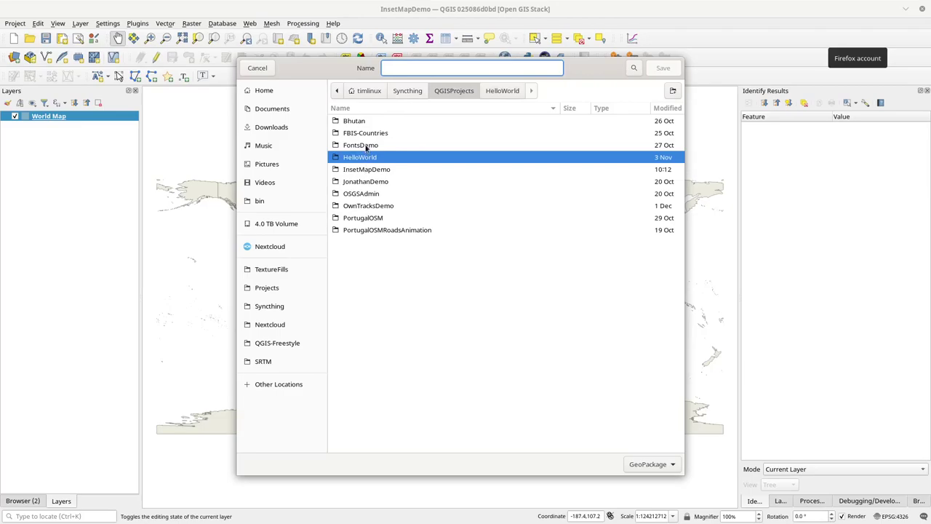
{"action": "double_click", "coordinate": [361, 170]}
{"action": "left_click", "coordinate": [445, 67]}
{"action": "type", "text": "World"}
{"action": "key", "text": "Return"}
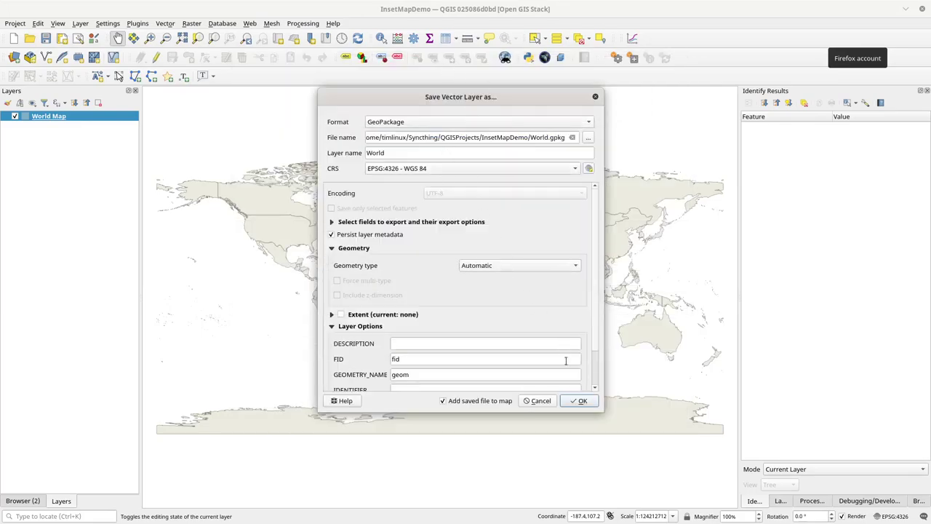
{"action": "left_click", "coordinate": [582, 401]}
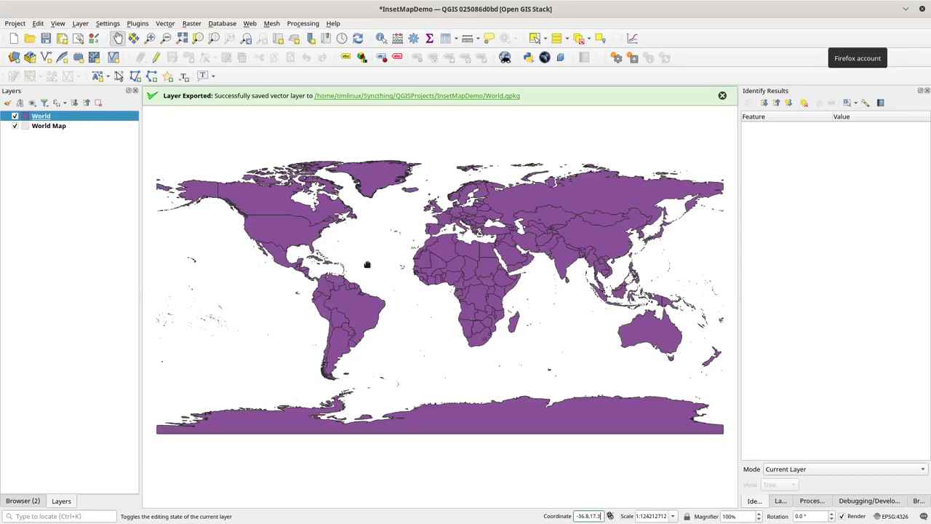
- Copy all style categories from the World Map layer
{"action": "left_click", "coordinate": [49, 126]}
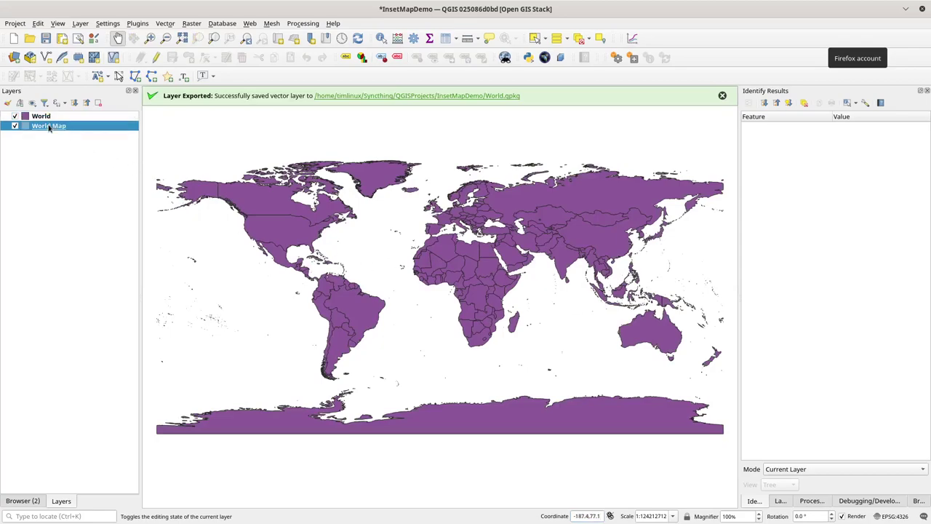
{"action": "right_click", "coordinate": [49, 128]}
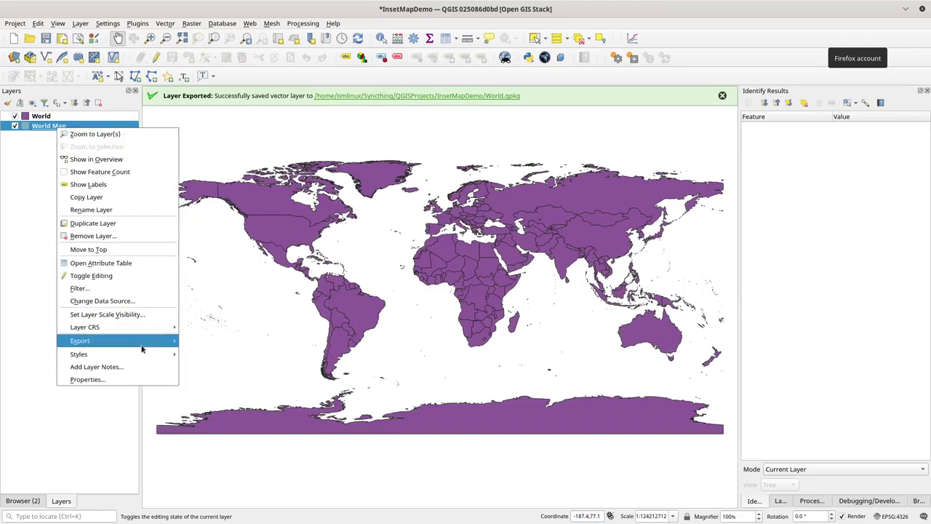
{"action": "mouse_move", "coordinate": [143, 345]}
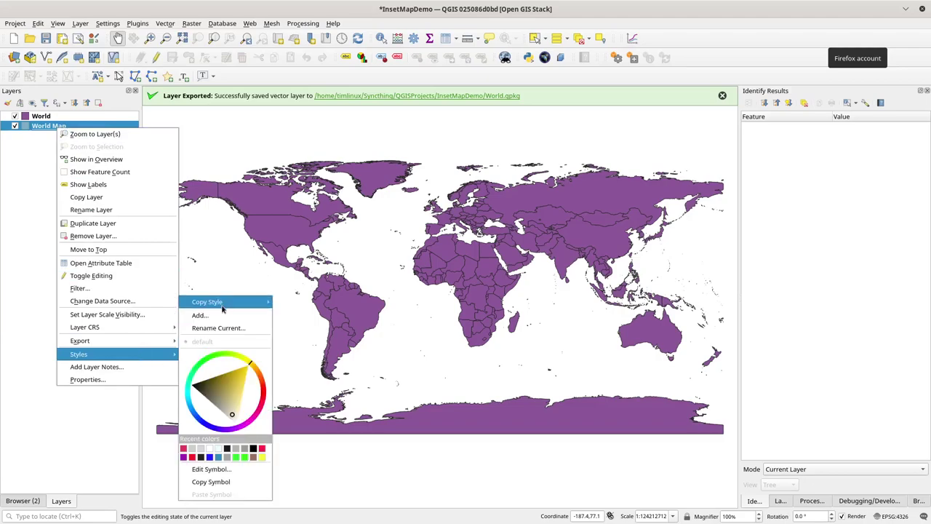
{"action": "mouse_move", "coordinate": [225, 307]}
{"action": "left_click", "coordinate": [316, 271]}
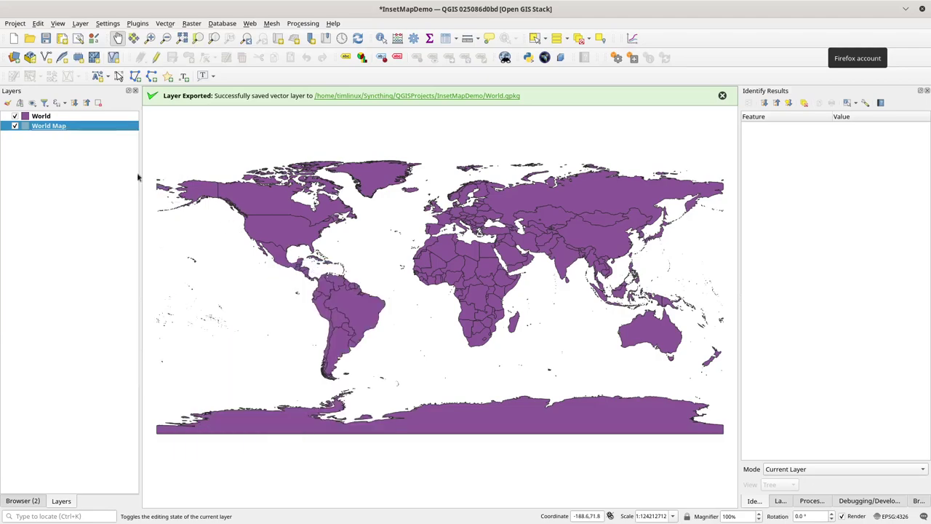
- Paste all the copied style categories onto the World layer
{"action": "left_click", "coordinate": [51, 118]}
{"action": "right_click", "coordinate": [51, 118]}
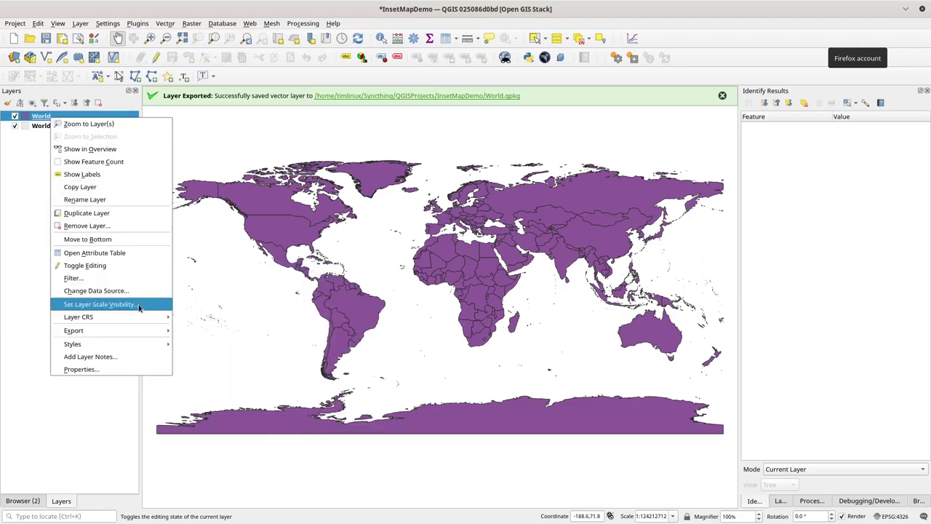
{"action": "mouse_move", "coordinate": [146, 345]}
{"action": "mouse_move", "coordinate": [224, 301]}
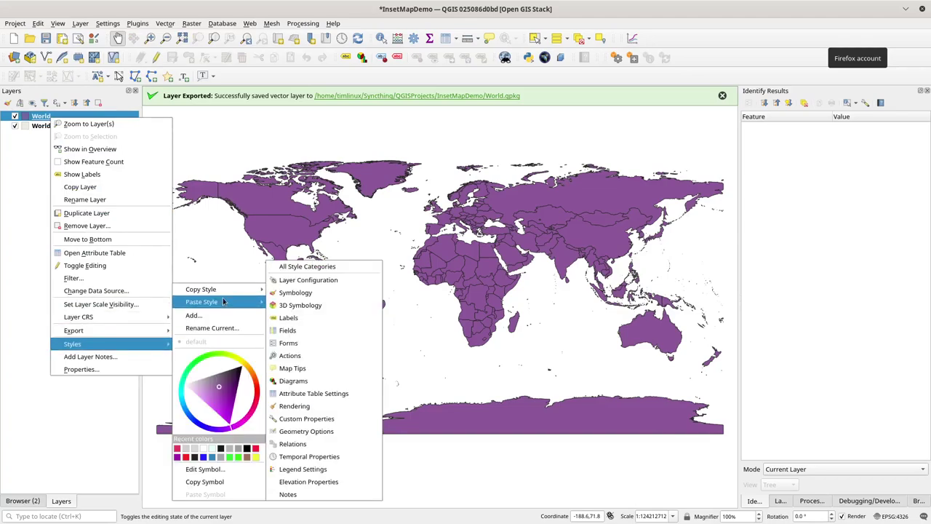
{"action": "left_click", "coordinate": [304, 267]}
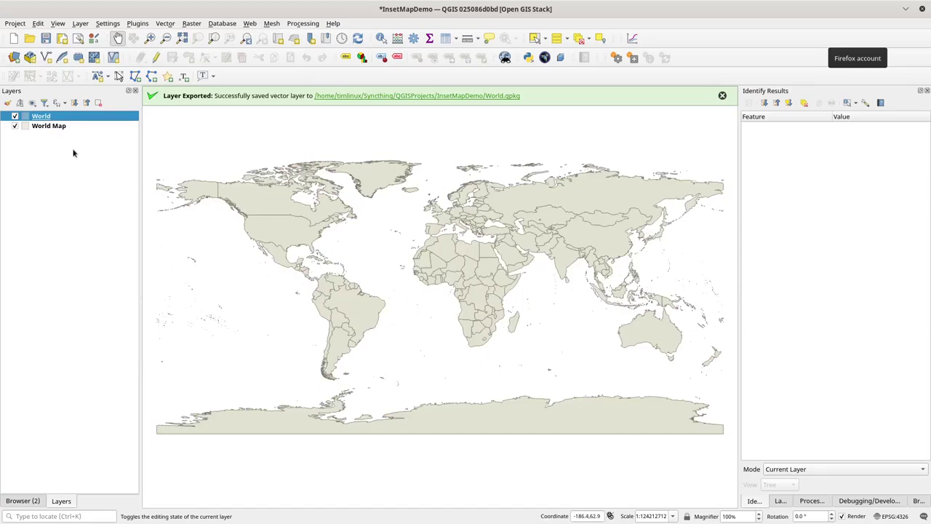
- Remove the World Map layer from the project and save the project
{"action": "left_click", "coordinate": [47, 128]}
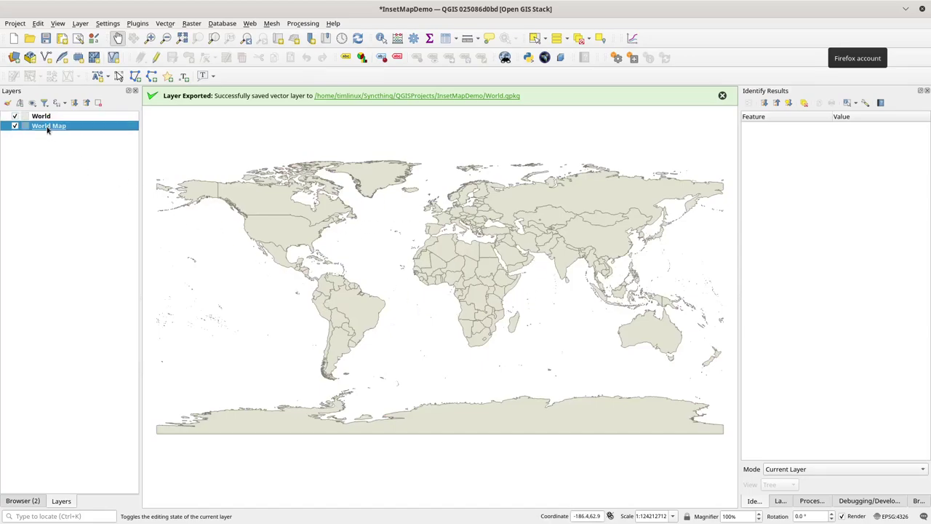
{"action": "key", "text": "ctrl+d"}
{"action": "left_click", "coordinate": [499, 264]}
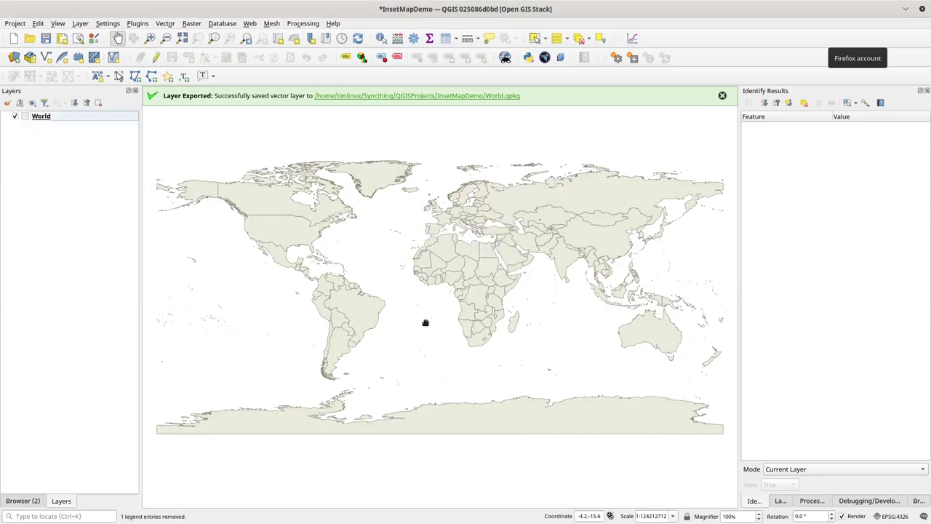
{"action": "left_click", "coordinate": [45, 39]}
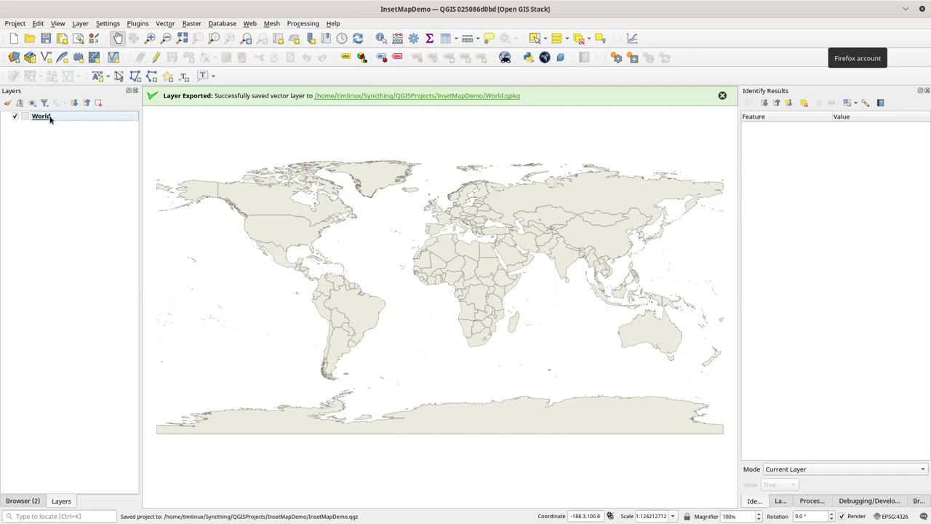
- Add a map theme named InsetMap for the current layer setup and select it as the active theme
{"action": "mouse_move", "coordinate": [49, 118]}
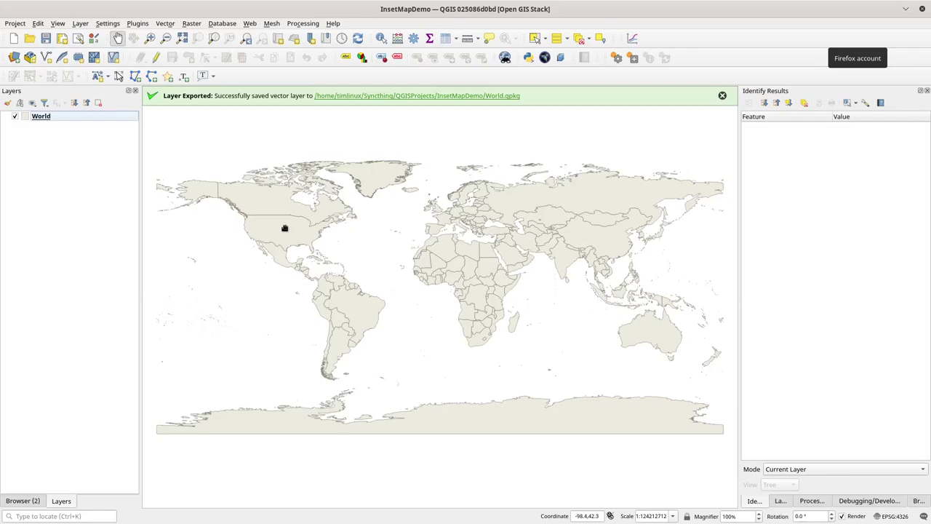
{"action": "left_click", "coordinate": [33, 103]}
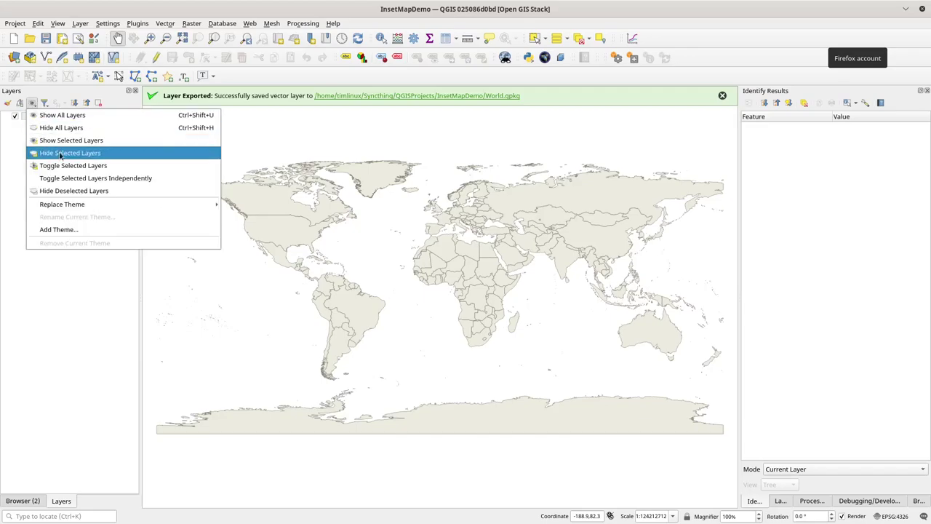
{"action": "left_click", "coordinate": [69, 230]}
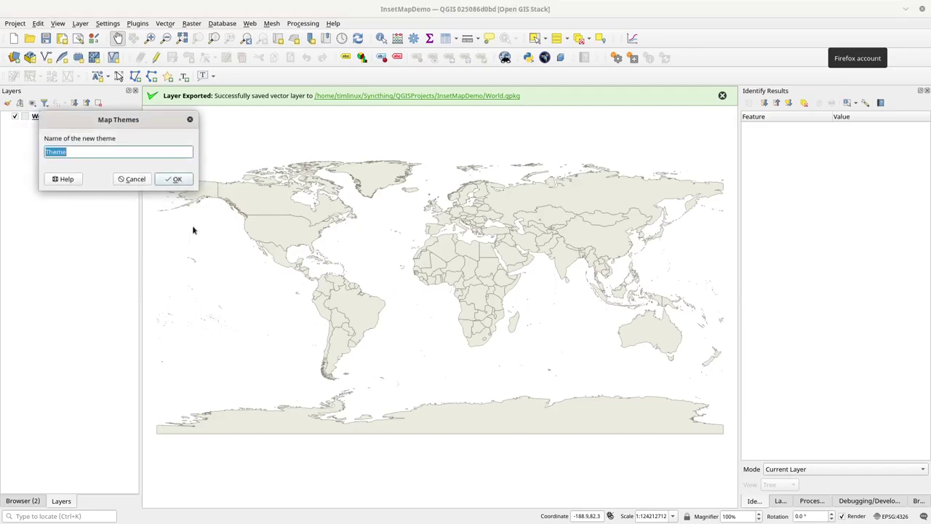
{"action": "type", "text": "InsetMap"}
{"action": "left_click", "coordinate": [157, 181]}
{"action": "left_click", "coordinate": [31, 104]}
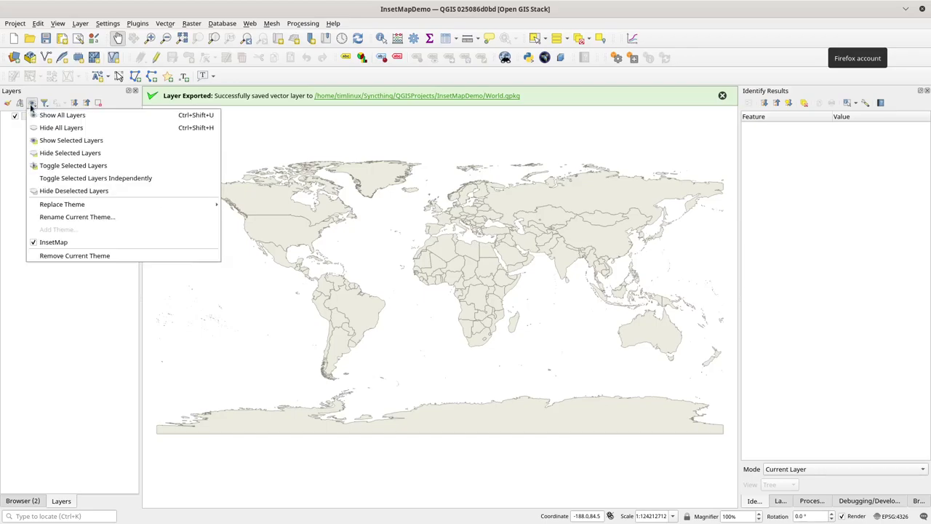
{"action": "left_click", "coordinate": [72, 243]}
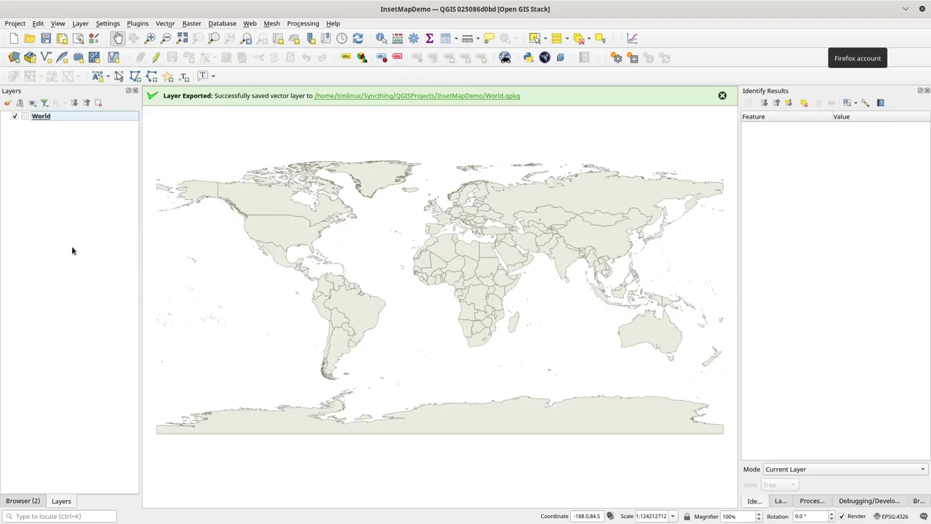
- Add a new style named InsetMap to the World layer
{"action": "left_click", "coordinate": [44, 120]}
{"action": "right_click", "coordinate": [45, 122]}
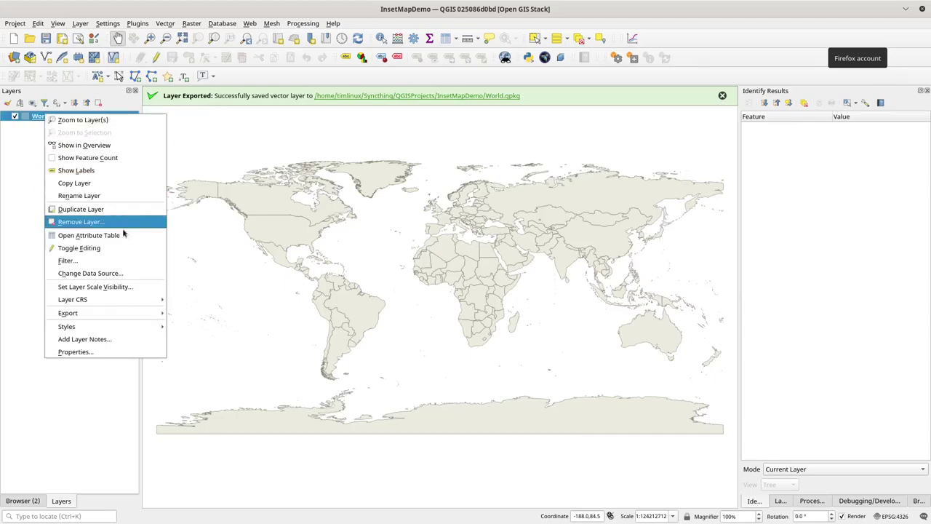
{"action": "mouse_move", "coordinate": [124, 330]}
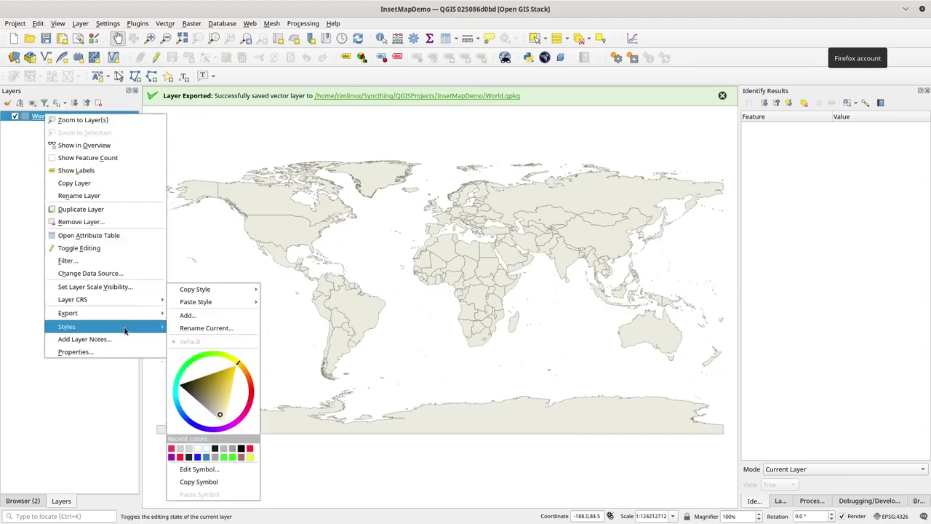
{"action": "left_click", "coordinate": [196, 316]}
{"action": "left_click", "coordinate": [459, 232]}
{"action": "triple_click", "coordinate": [459, 231]}
{"action": "type", "text": "InsetMap"}
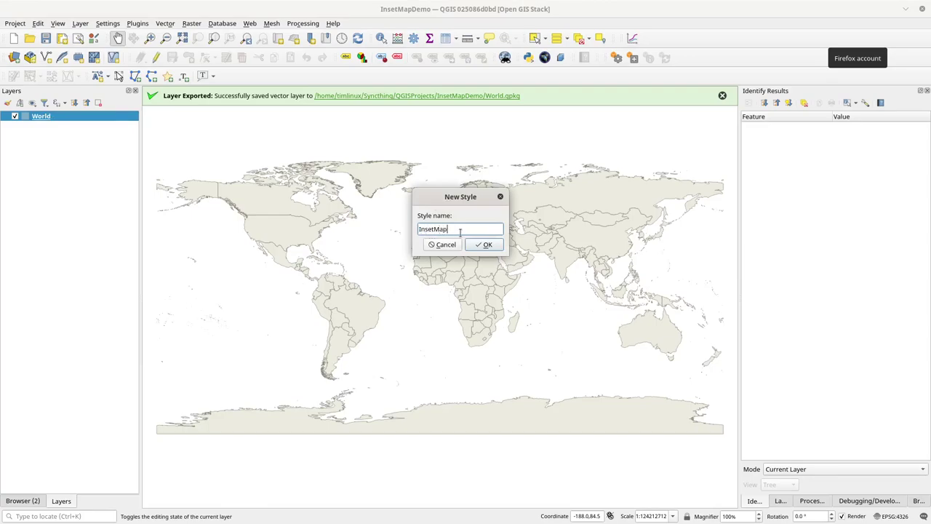
{"action": "key", "text": "Return"}
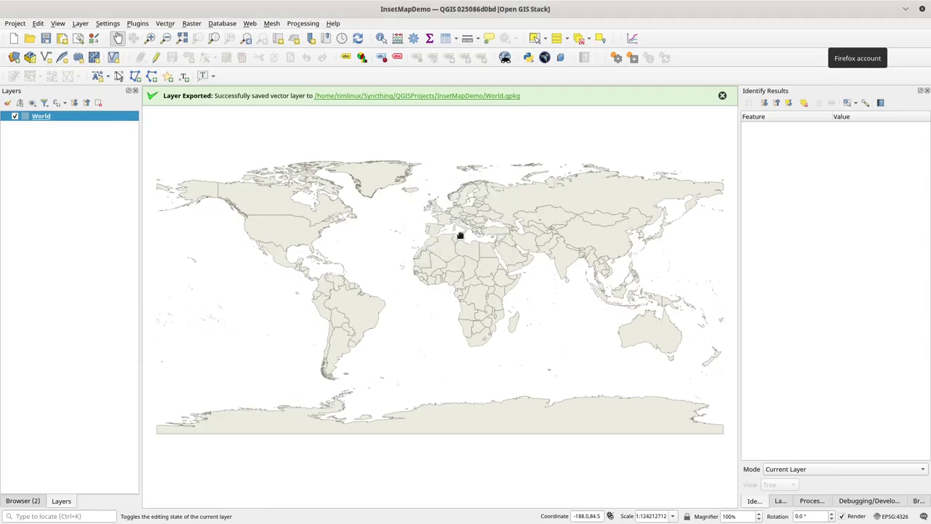
- Switch the World layer to its default style and rename that style to WorldMap
{"action": "right_click", "coordinate": [56, 118]}
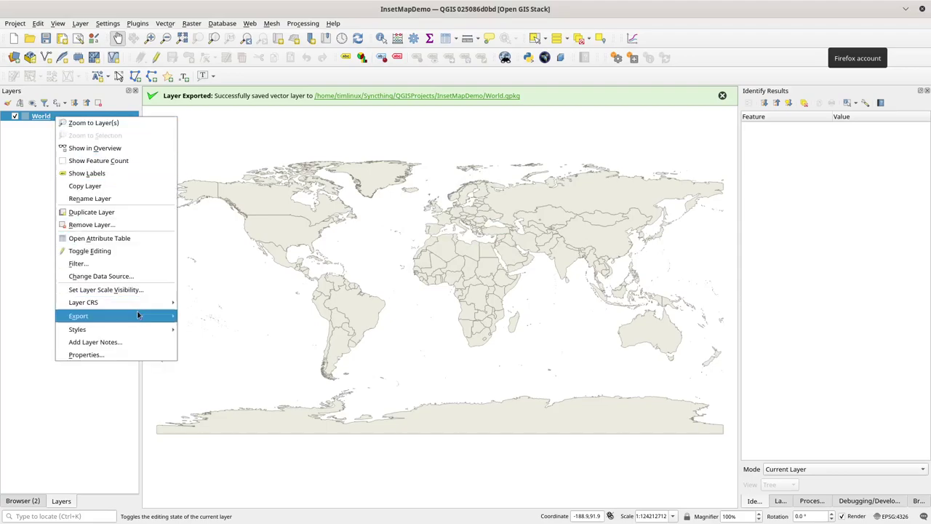
{"action": "mouse_move", "coordinate": [139, 329]}
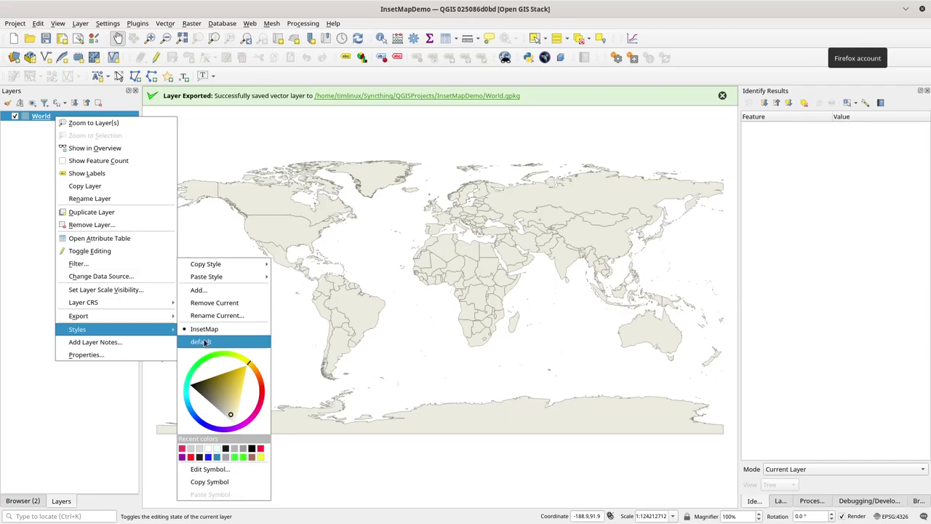
{"action": "left_click", "coordinate": [204, 342]}
{"action": "right_click", "coordinate": [43, 118]}
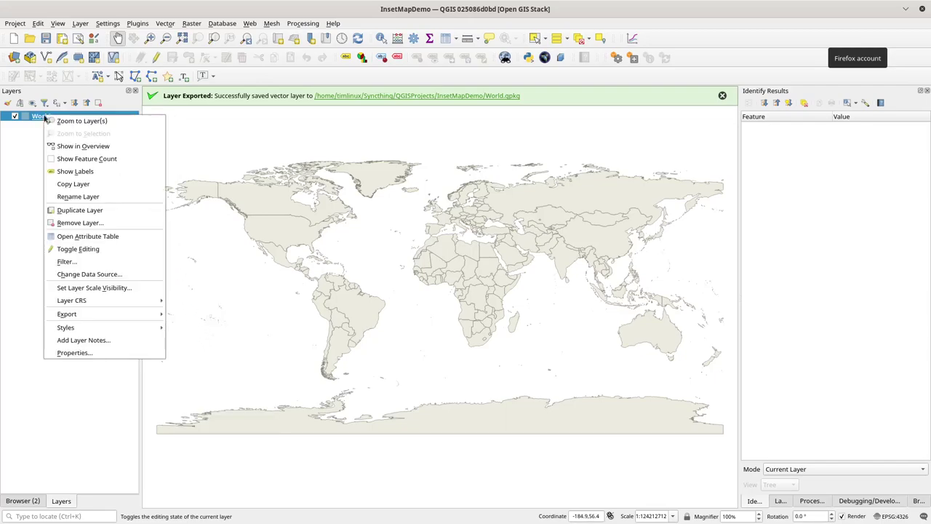
{"action": "mouse_move", "coordinate": [141, 326]}
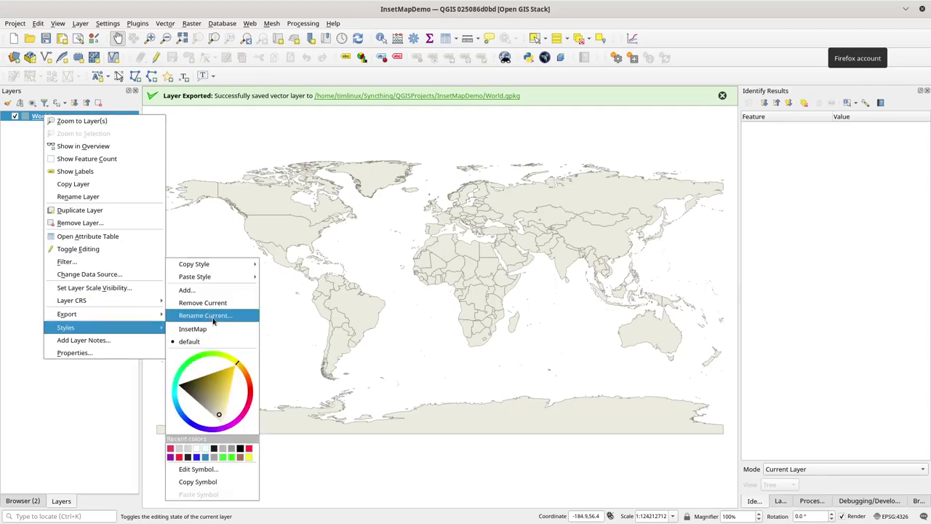
{"action": "left_click", "coordinate": [211, 316]}
{"action": "type", "text": "WorldMap"}
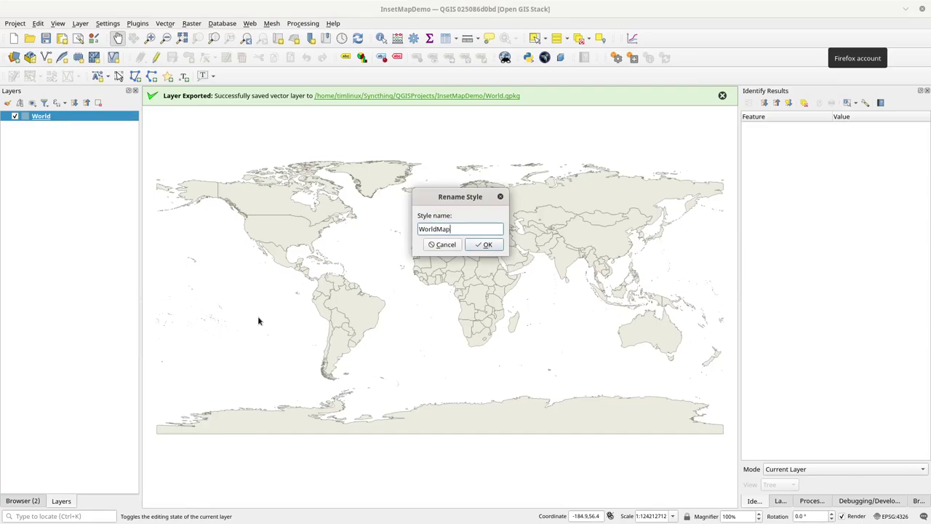
{"action": "key", "text": "Return"}
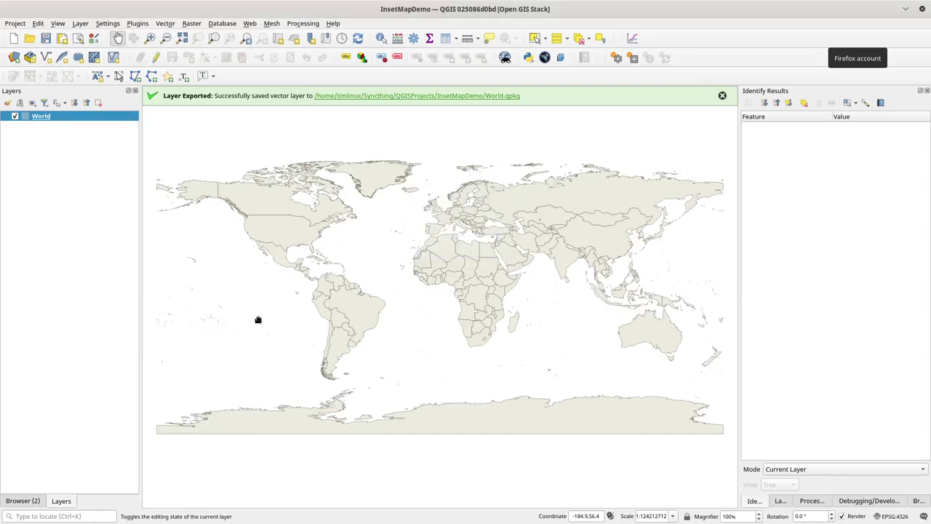
- Make InsetMap the World layer's current style and check the selection in its list of styles
{"action": "right_click", "coordinate": [43, 122]}
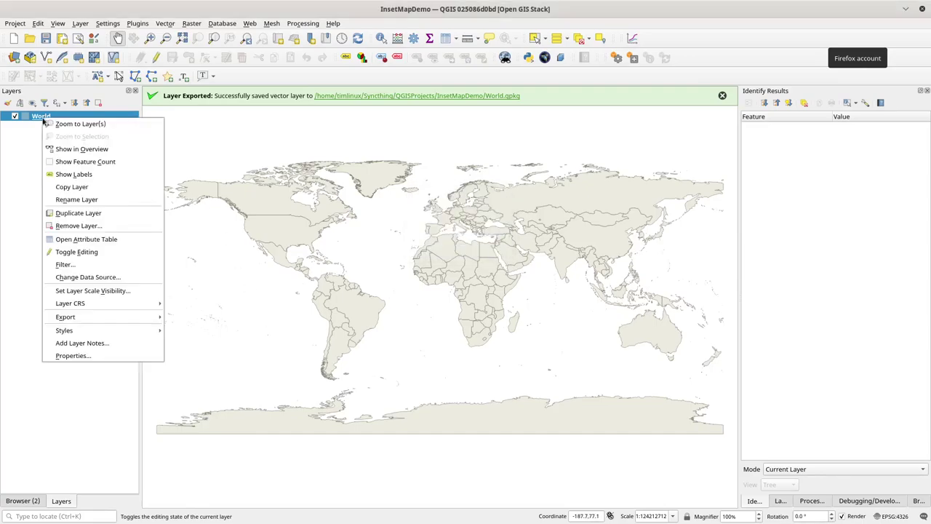
{"action": "mouse_move", "coordinate": [89, 333]}
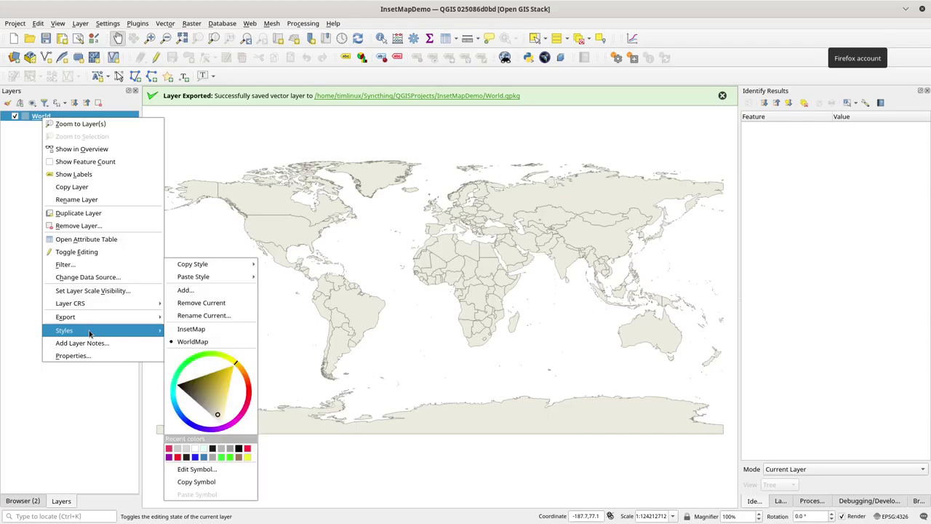
{"action": "left_click", "coordinate": [193, 329]}
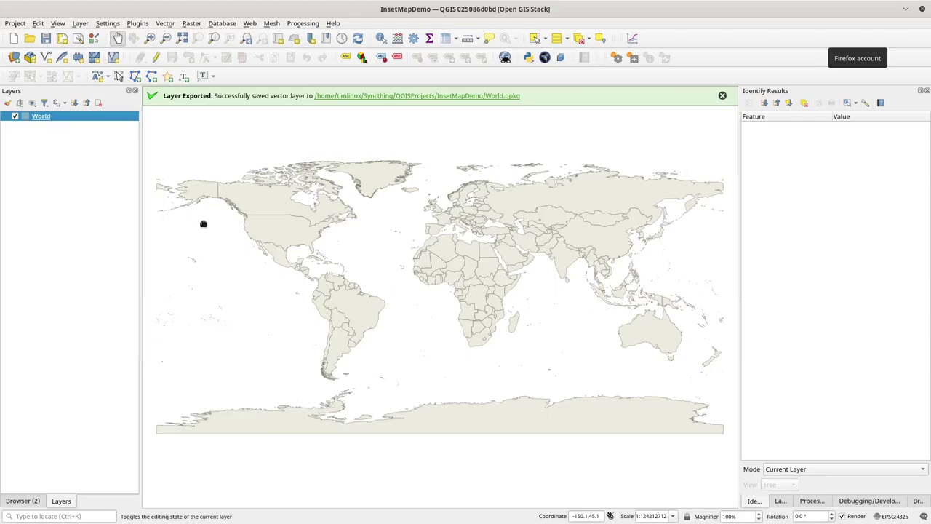
{"action": "right_click", "coordinate": [63, 123]}
{"action": "mouse_move", "coordinate": [112, 329]}
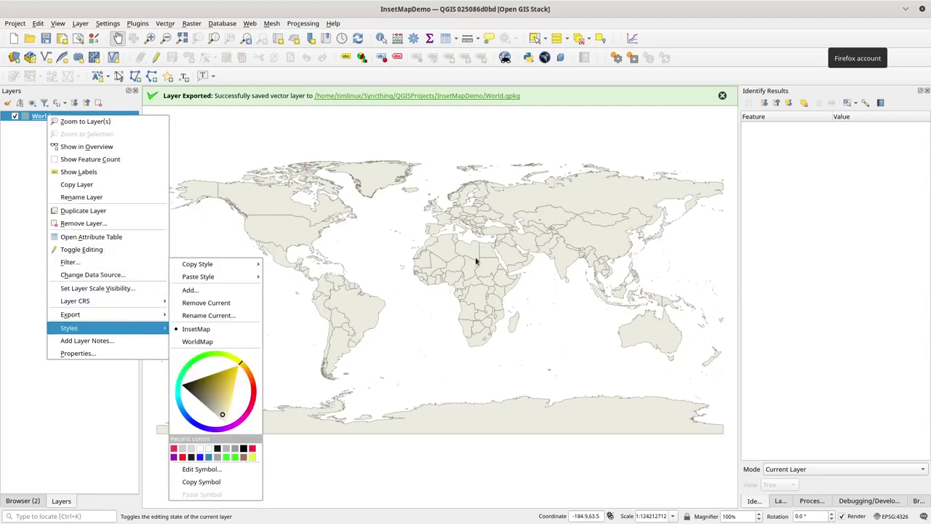
{"action": "left_click", "coordinate": [302, 190]}
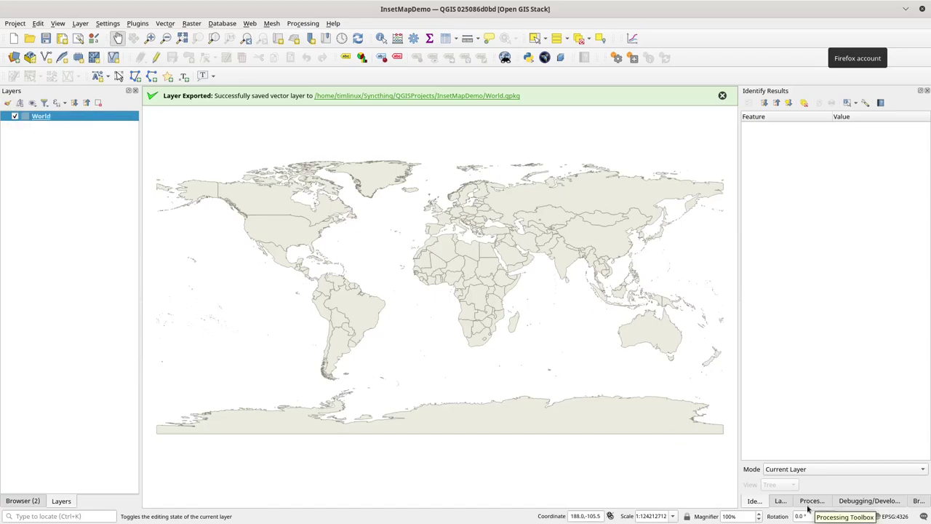
- Open the World layer's styling settings with more width and set the fill symbol's colour to the pale grey-green #e4e9e1
{"action": "left_click", "coordinate": [779, 501]}
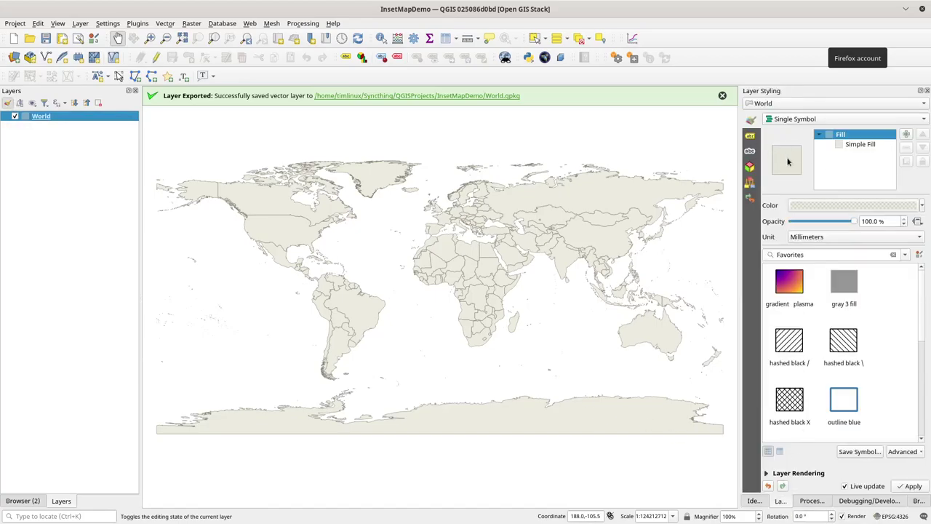
{"action": "key", "text": "ctrl+alt+t"}
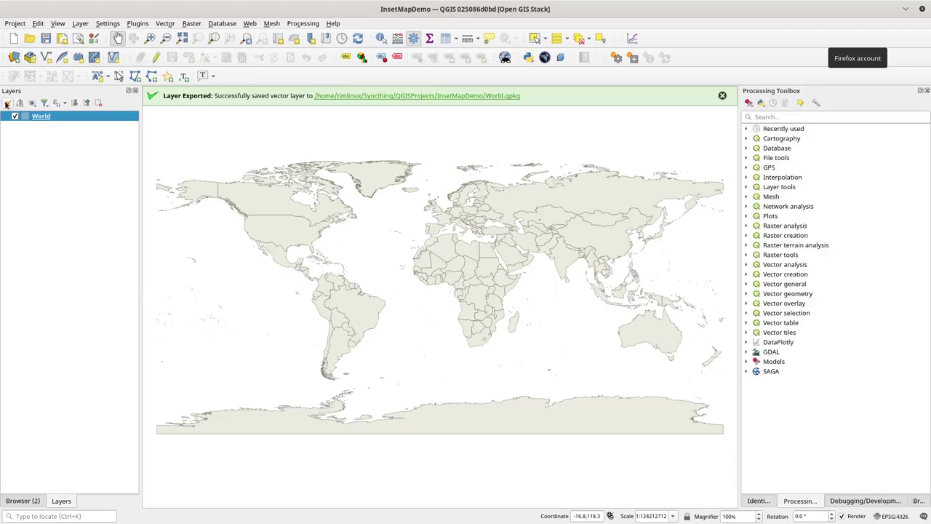
{"action": "left_click", "coordinate": [7, 103]}
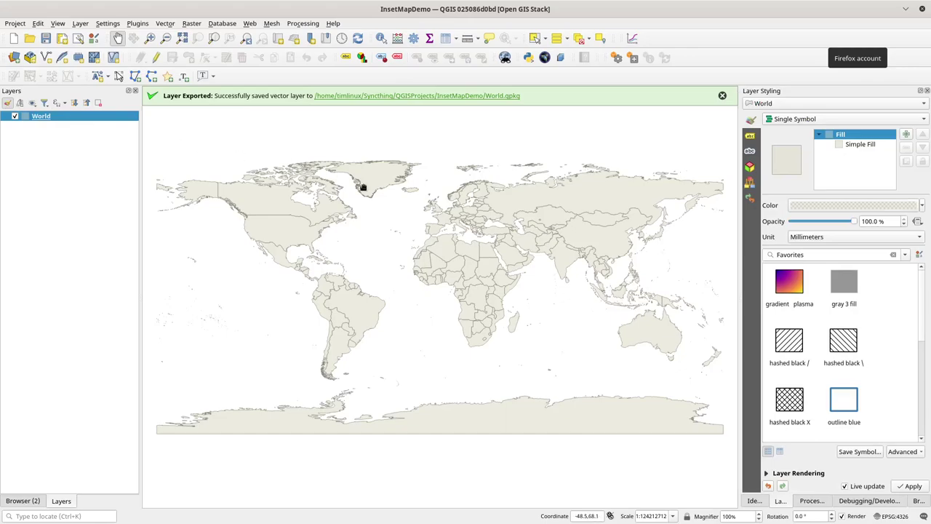
{"action": "left_click_drag", "start_coordinate": [738, 277], "coordinate": [721, 281]}
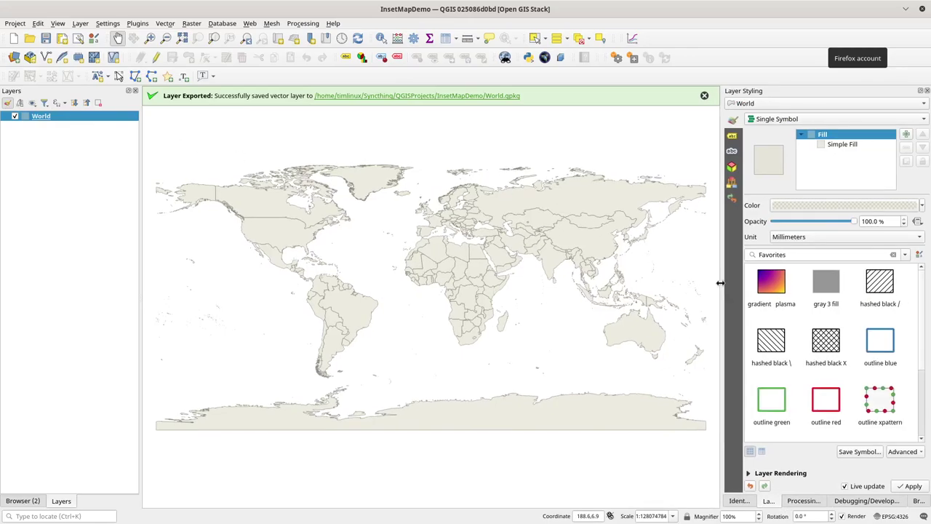
{"action": "left_click", "coordinate": [844, 144]}
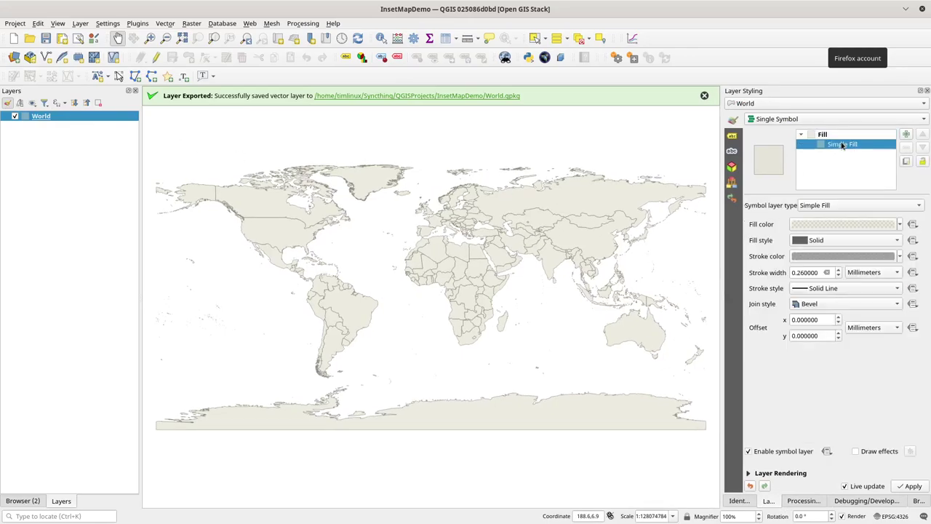
{"action": "left_click", "coordinate": [838, 136]}
{"action": "left_click", "coordinate": [825, 206]}
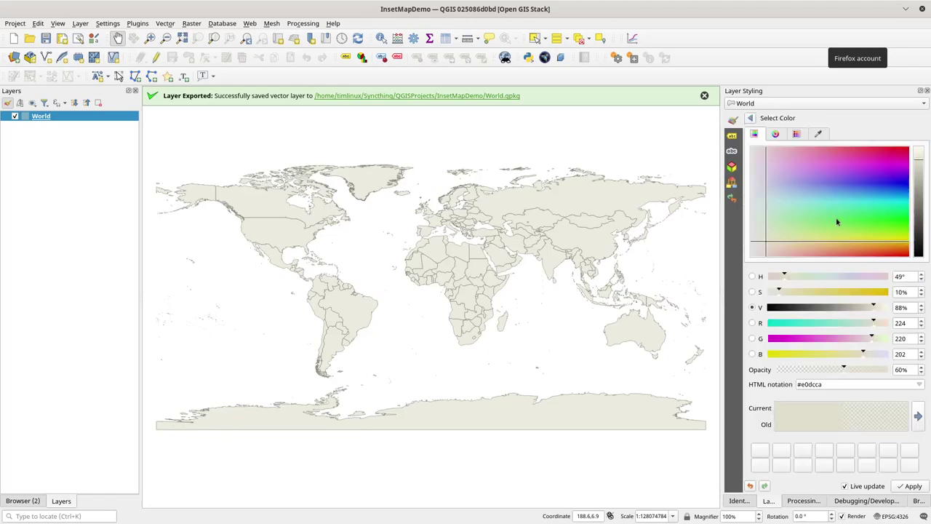
{"action": "left_click_drag", "start_coordinate": [764, 198], "coordinate": [757, 225]}
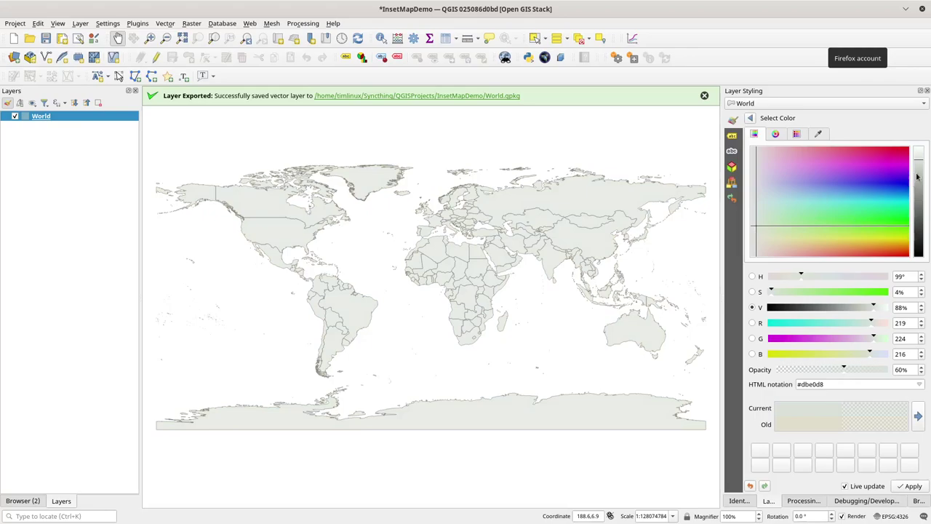
{"action": "left_click_drag", "start_coordinate": [917, 169], "coordinate": [919, 158]}
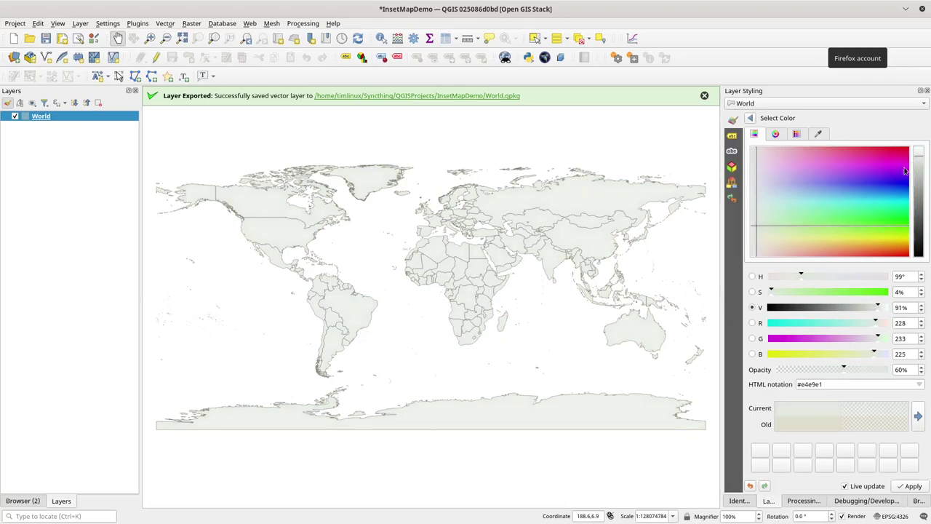
{"action": "left_click", "coordinate": [752, 119]}
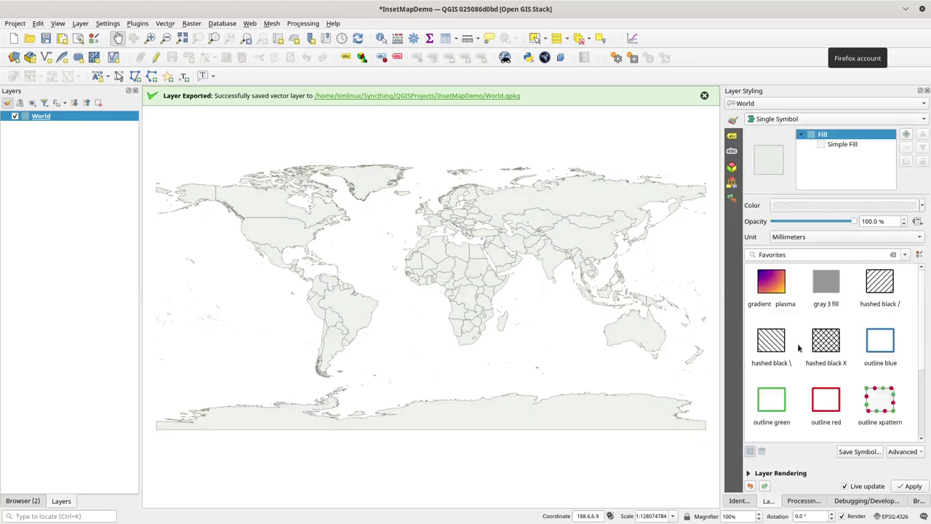
- Try several favourite fill presets on the World layer, including gradient plasma, outline green and simple red fill
{"action": "left_click", "coordinate": [829, 401]}
{"action": "left_click", "coordinate": [879, 400]}
{"action": "left_click", "coordinate": [880, 342]}
{"action": "left_click", "coordinate": [818, 339]}
{"action": "left_click", "coordinate": [822, 284]}
{"action": "left_click", "coordinate": [784, 289]}
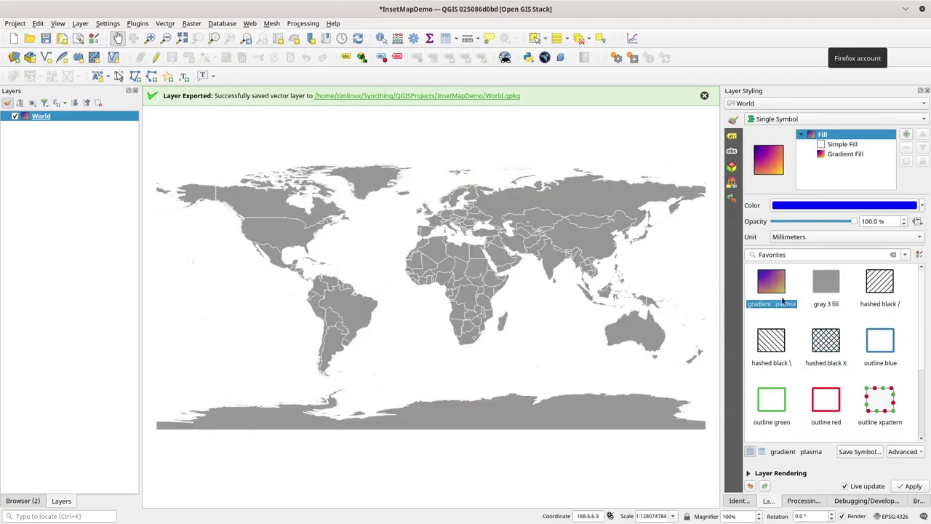
{"action": "left_click", "coordinate": [771, 341]}
{"action": "left_click", "coordinate": [771, 400]}
{"action": "scroll", "coordinate": [798, 405], "scroll_direction": "down", "scroll_amount": 2}
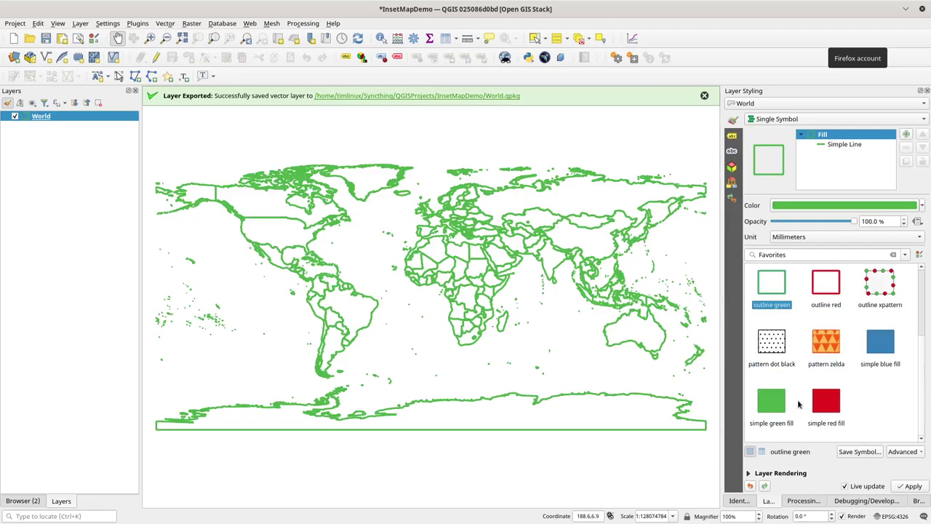
{"action": "left_click", "coordinate": [836, 401]}
{"action": "scroll", "coordinate": [852, 299], "scroll_direction": "up", "scroll_amount": 2}
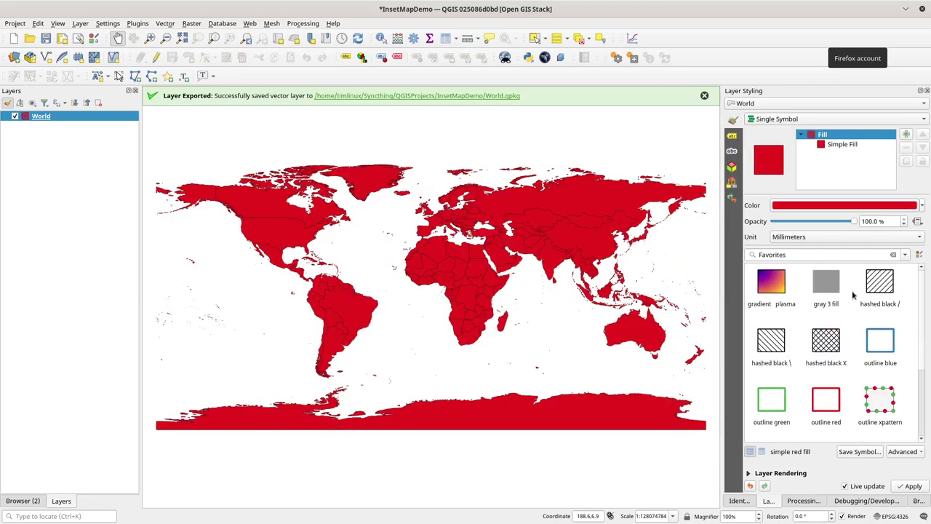
- Undo the preset symbol changes on the World layer back to the pale grey-green fill
{"action": "left_click", "coordinate": [750, 486]}
{"action": "left_click", "coordinate": [750, 486]}
{"action": "left_click", "coordinate": [749, 486]}
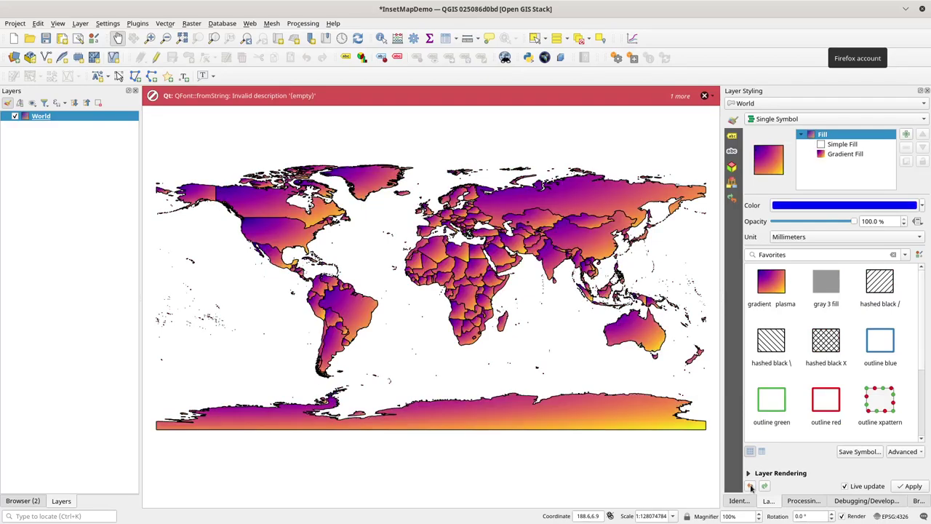
{"action": "left_click", "coordinate": [749, 486]}
{"action": "left_click", "coordinate": [750, 485]}
{"action": "left_click", "coordinate": [749, 486]}
{"action": "left_click", "coordinate": [749, 486]}
{"action": "left_click", "coordinate": [750, 486]}
{"action": "left_click", "coordinate": [749, 486]}
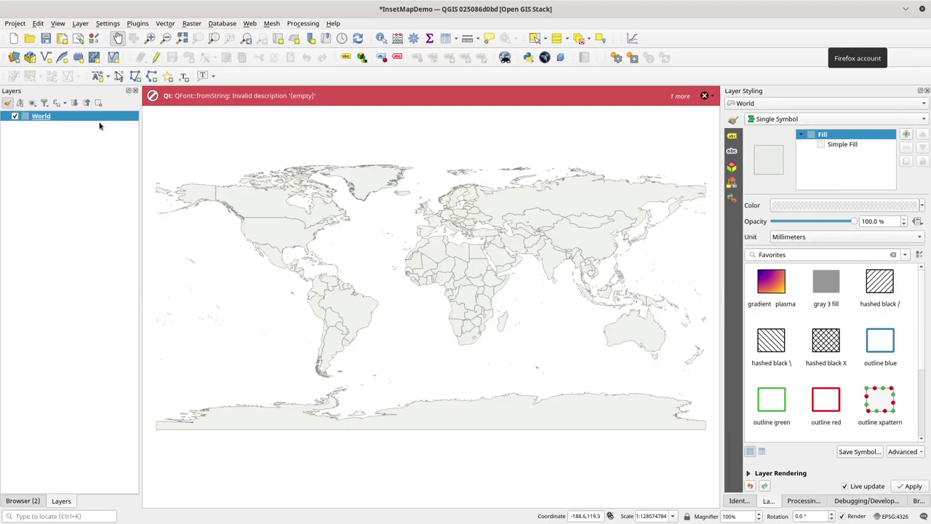
- Switch the World layer to the WorldMap style and dismiss the messages above the map
{"action": "right_click", "coordinate": [46, 124]}
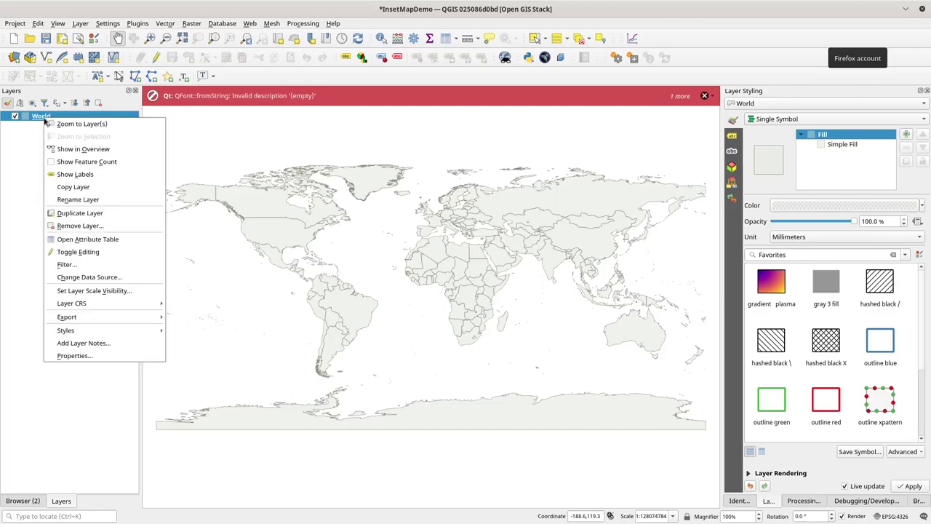
{"action": "mouse_move", "coordinate": [122, 330]}
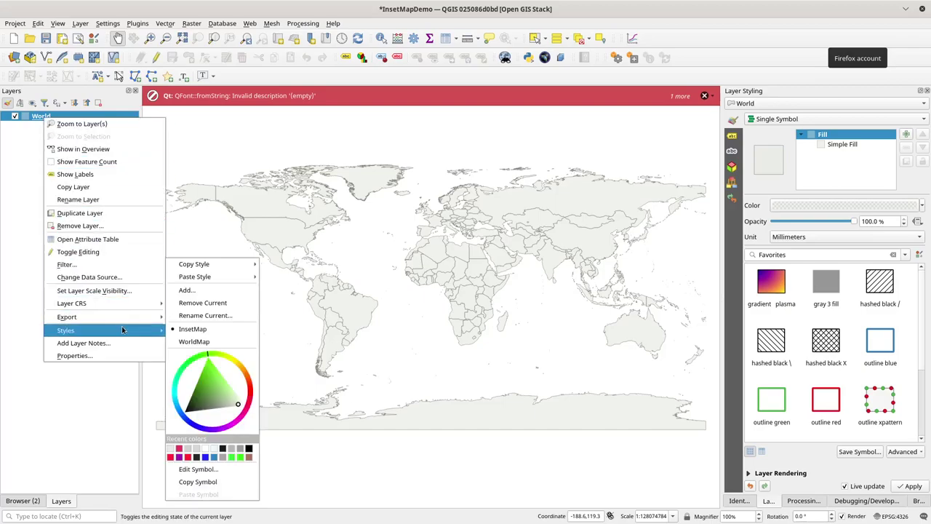
{"action": "left_click", "coordinate": [192, 342]}
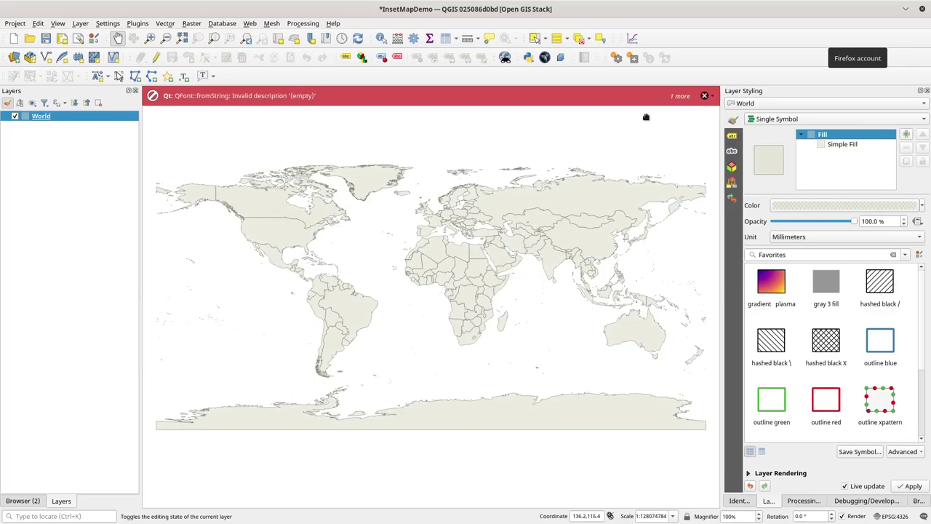
{"action": "left_click", "coordinate": [704, 95]}
{"action": "left_click", "coordinate": [704, 95]}
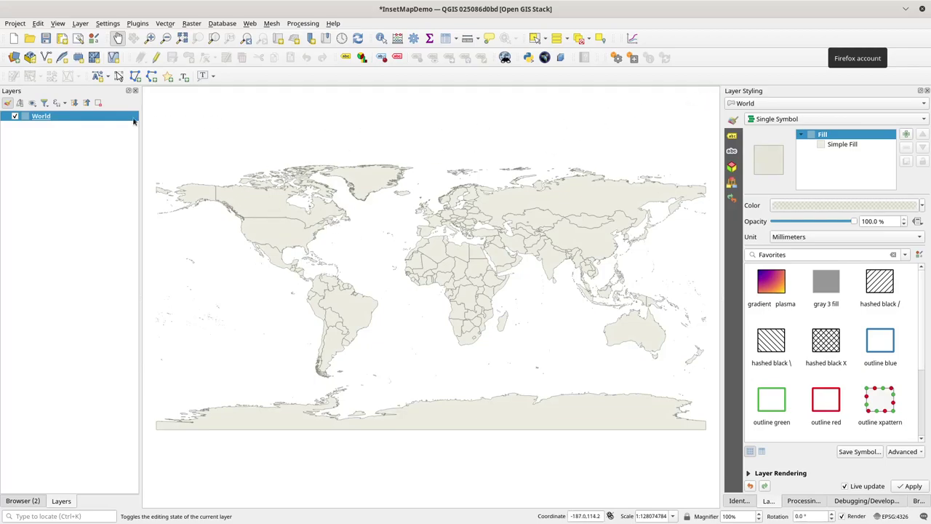
{"action": "right_click", "coordinate": [59, 119]}
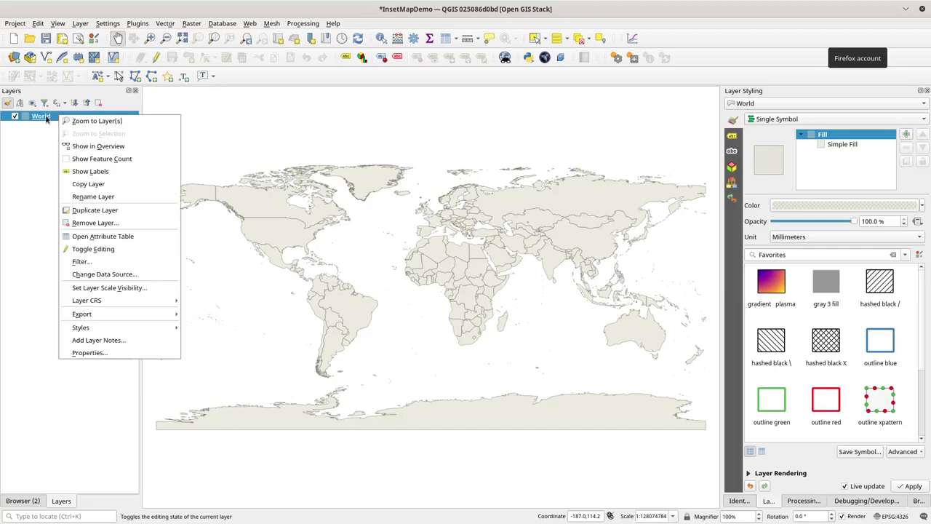
{"action": "mouse_move", "coordinate": [168, 327]}
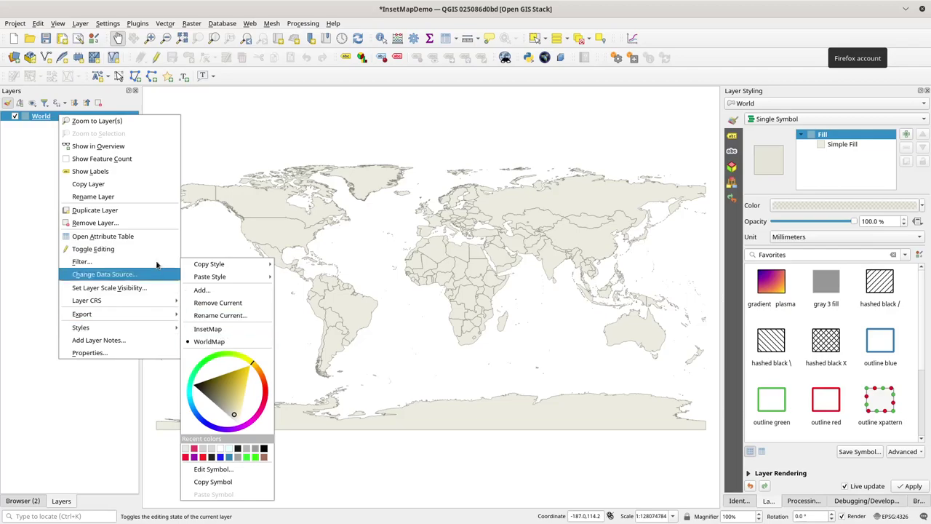
{"action": "left_click", "coordinate": [34, 128]}
{"action": "left_click", "coordinate": [33, 103]}
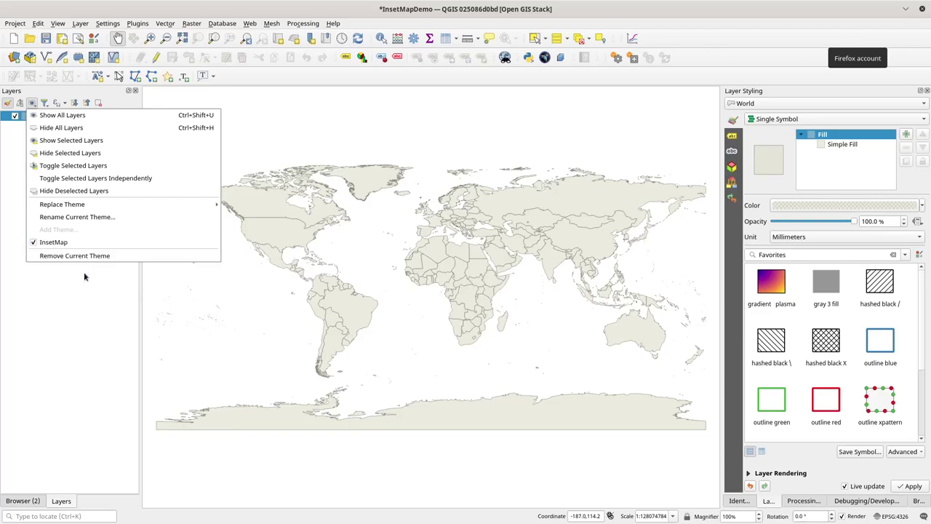
{"action": "left_click", "coordinate": [11, 195]}
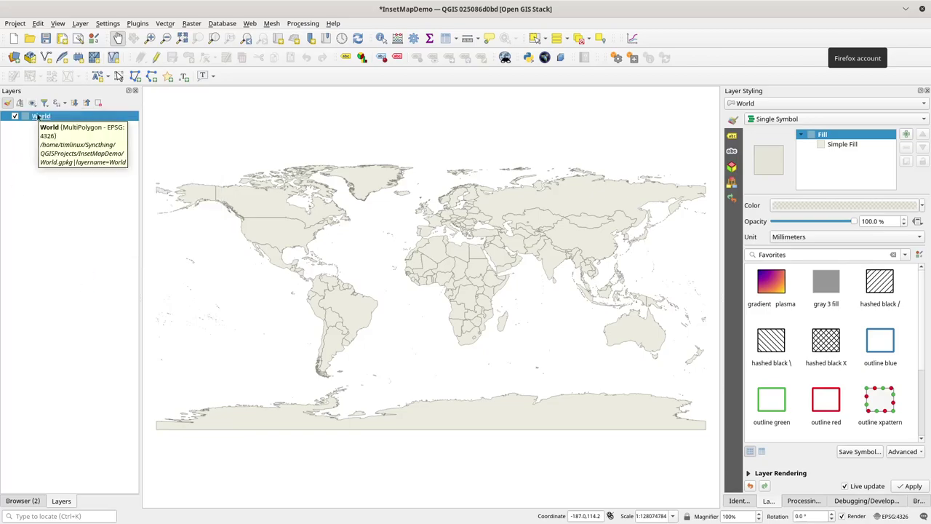
- Switch the World layer to the InsetMap style and replace the existing InsetMap theme with this state
{"action": "right_click", "coordinate": [38, 119]}
{"action": "mouse_move", "coordinate": [122, 325]}
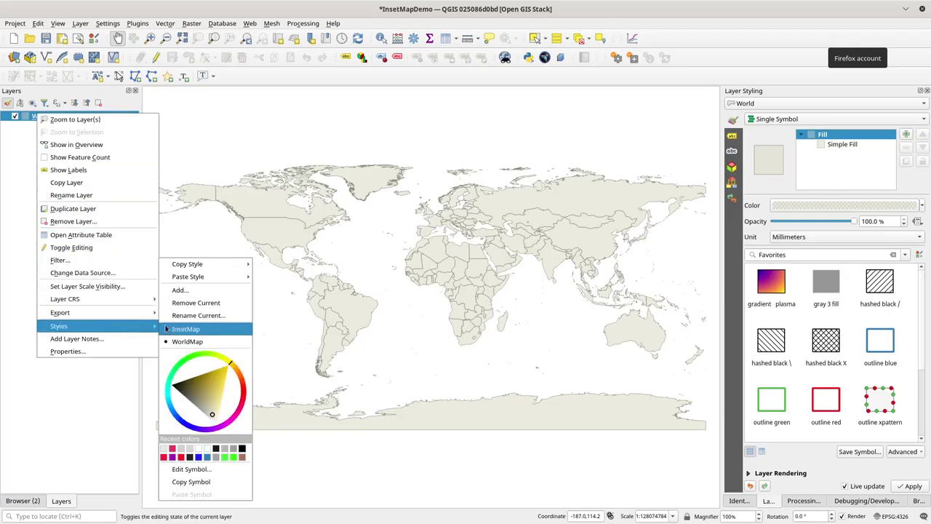
{"action": "left_click", "coordinate": [191, 329]}
{"action": "left_click", "coordinate": [32, 102]}
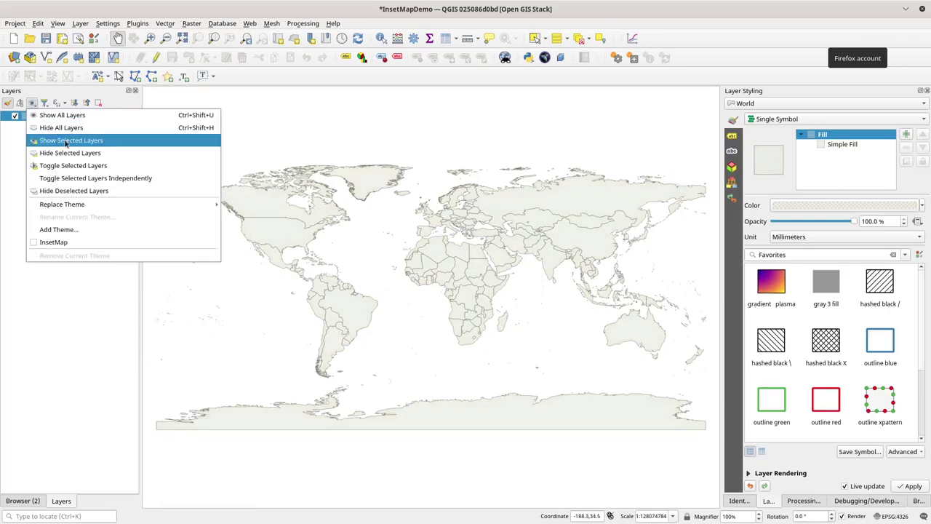
{"action": "mouse_move", "coordinate": [80, 206]}
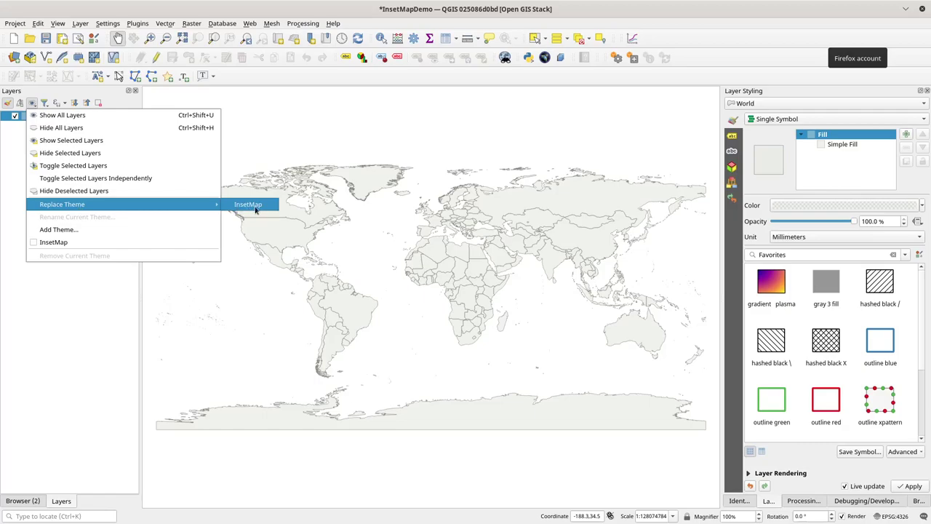
{"action": "left_click", "coordinate": [247, 206]}
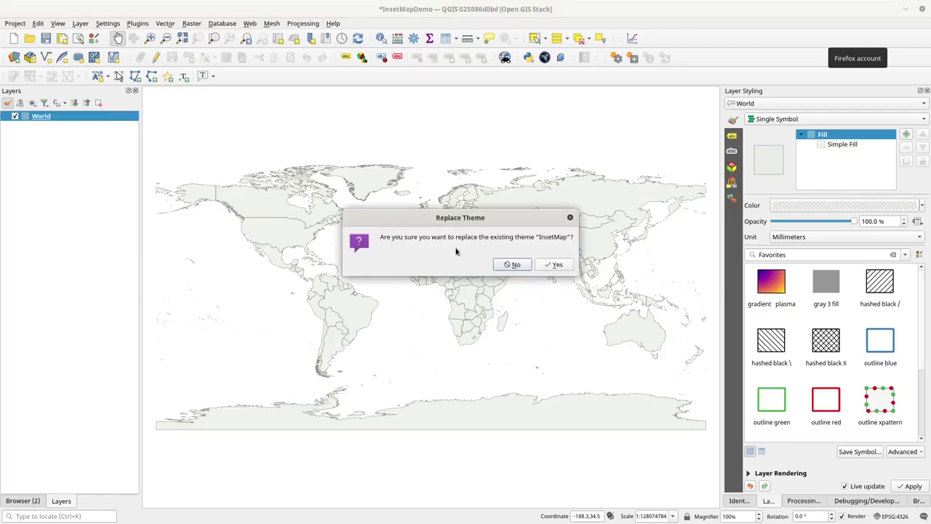
{"action": "left_click", "coordinate": [553, 264]}
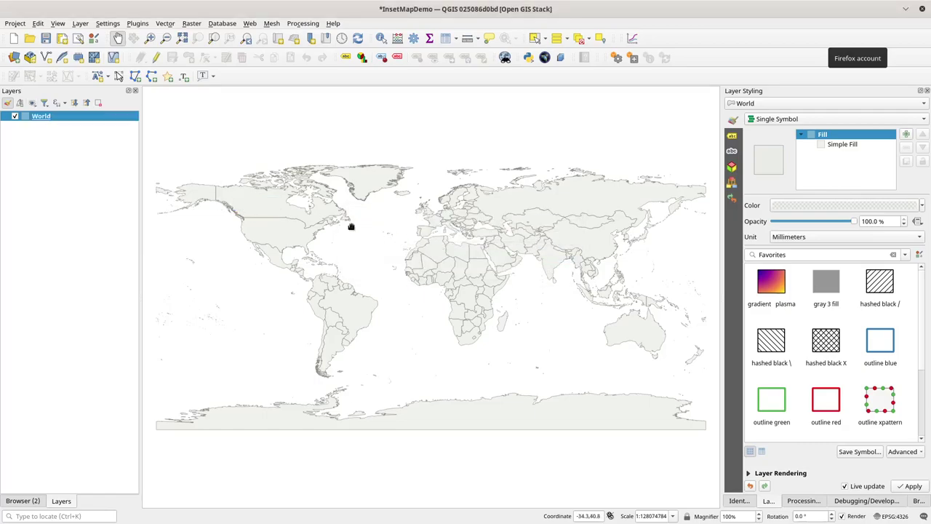
{"action": "left_click", "coordinate": [33, 103]}
{"action": "left_click", "coordinate": [81, 322]}
- Load the QGIS Contributors layer by entering "contributors" as the map coordinate, and give its markers the dot black preset
{"action": "left_click", "coordinate": [584, 514]}
{"action": "double_click", "coordinate": [584, 515]}
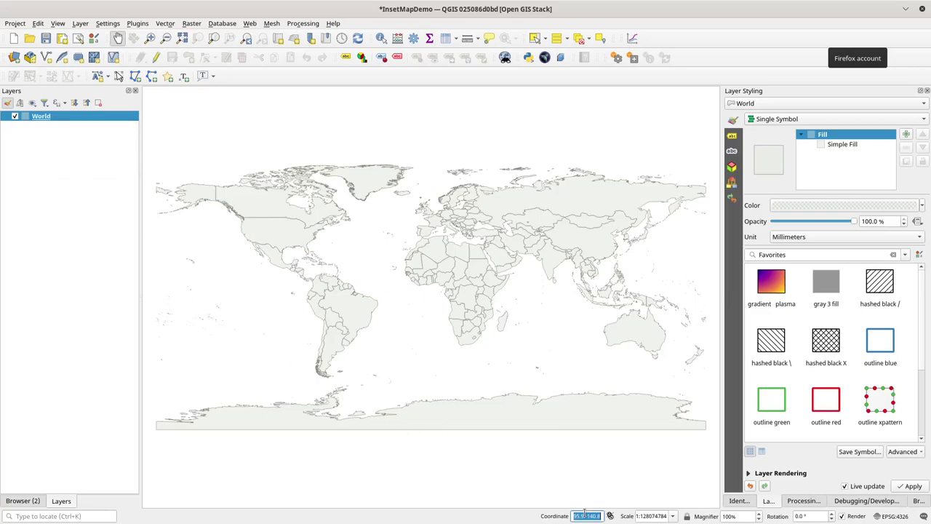
{"action": "type", "text": "0,0"}
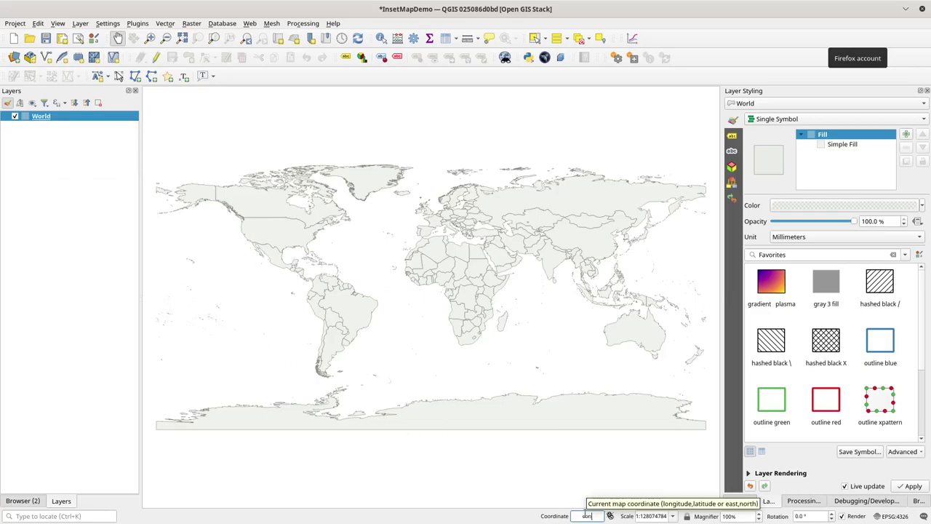
{"action": "type", "text": "utors"}
{"action": "key", "text": "Return"}
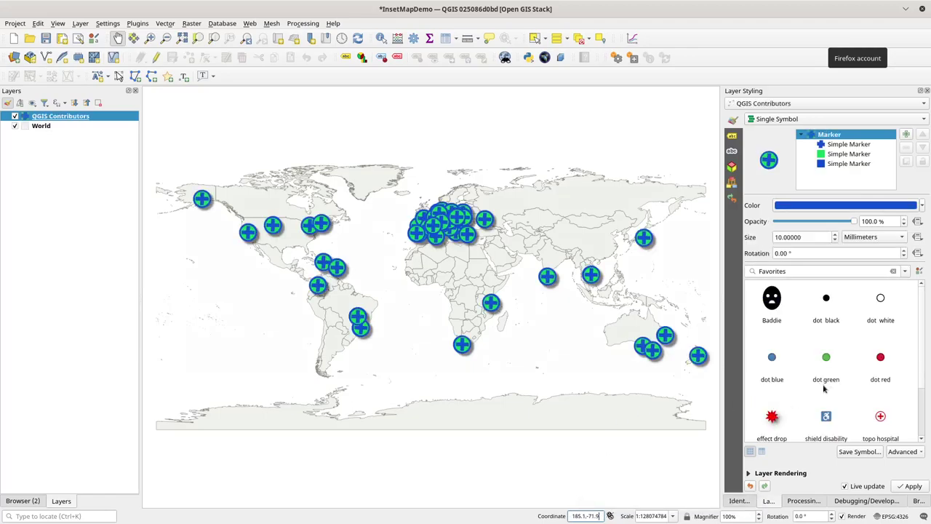
{"action": "left_click", "coordinate": [827, 304]}
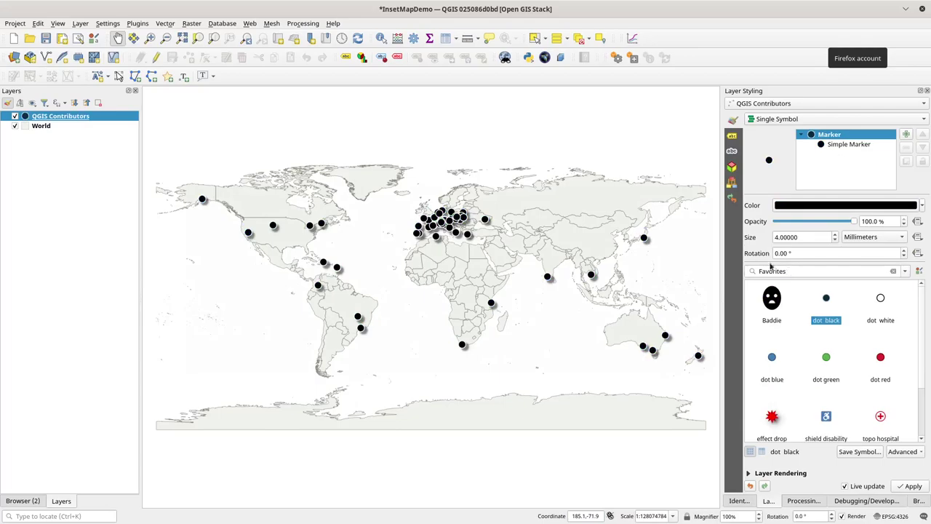
{"action": "right_click", "coordinate": [53, 120]}
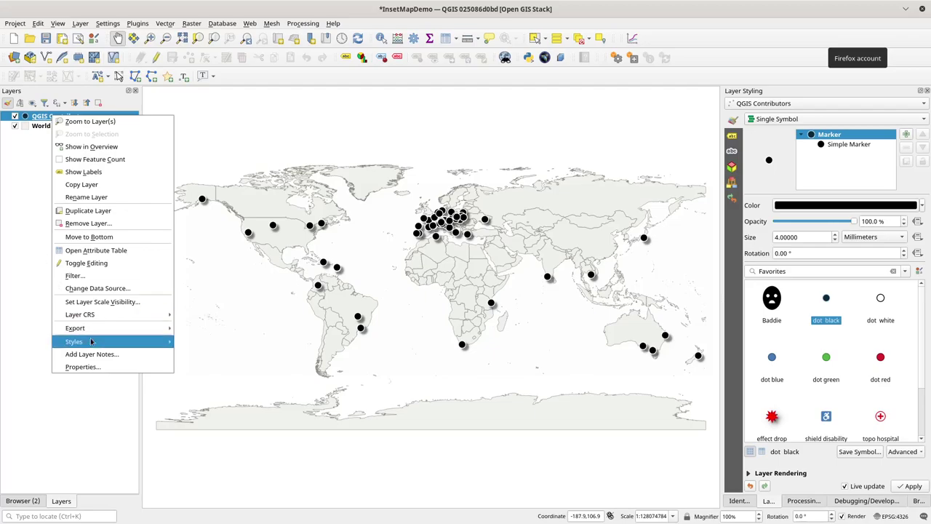
{"action": "mouse_move", "coordinate": [98, 343]}
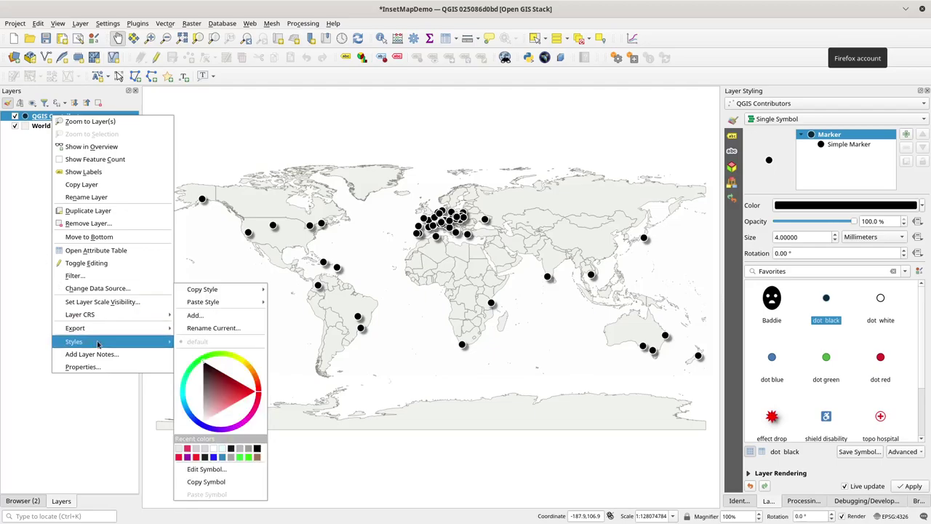
{"action": "left_click", "coordinate": [25, 188]}
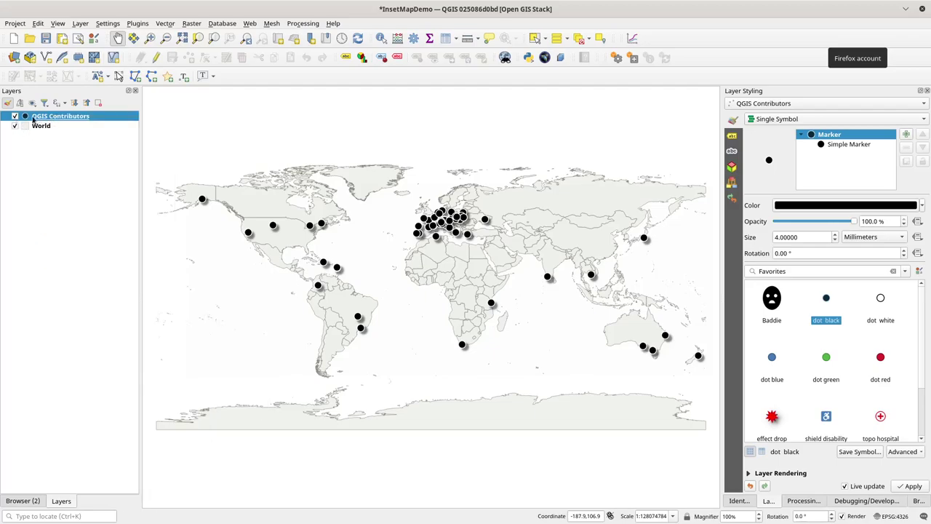
{"action": "left_click", "coordinate": [33, 104]}
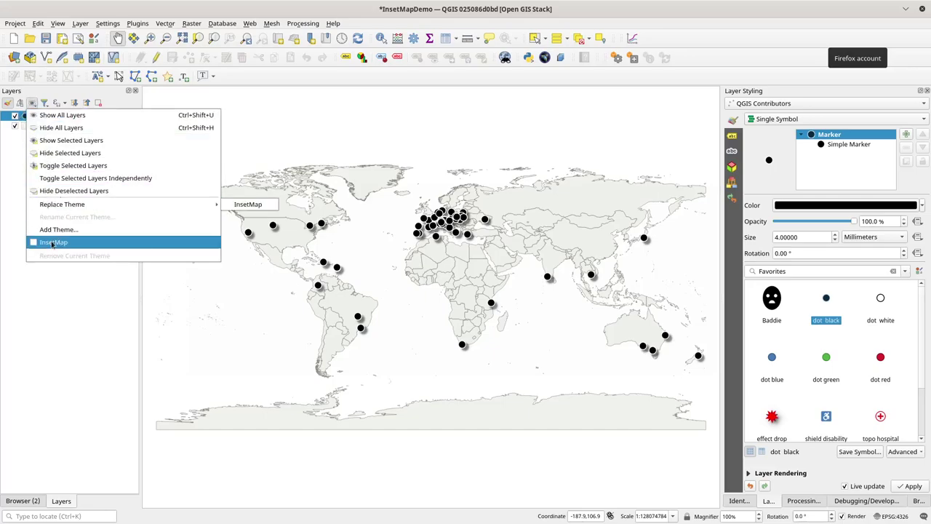
{"action": "left_click", "coordinate": [12, 175]}
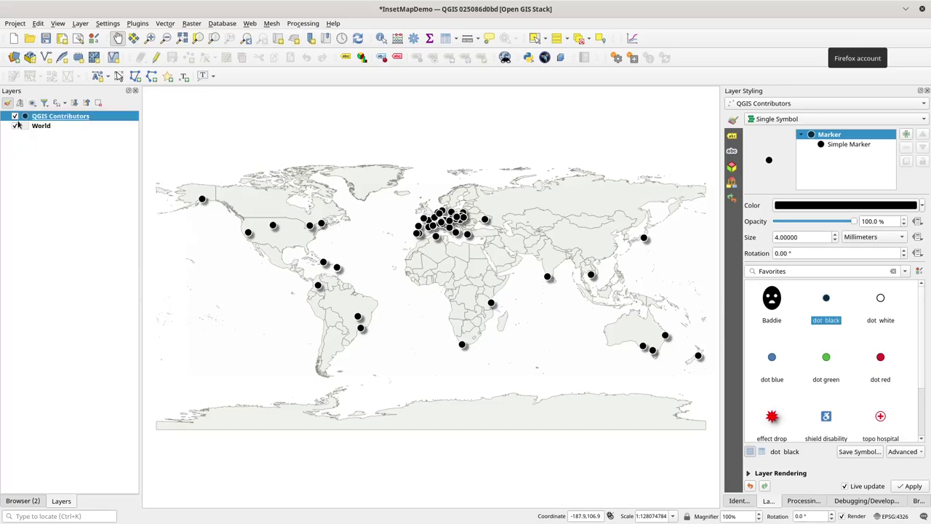
- Hide the QGIS Contributors layer and replace the InsetMap theme with only the World layer shown
{"action": "left_click", "coordinate": [15, 118]}
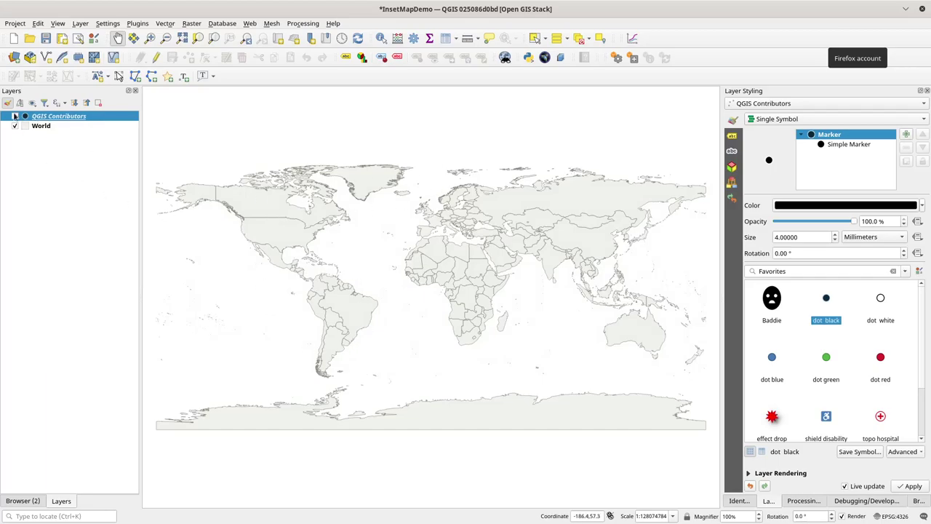
{"action": "left_click", "coordinate": [35, 104]}
{"action": "mouse_move", "coordinate": [193, 203]}
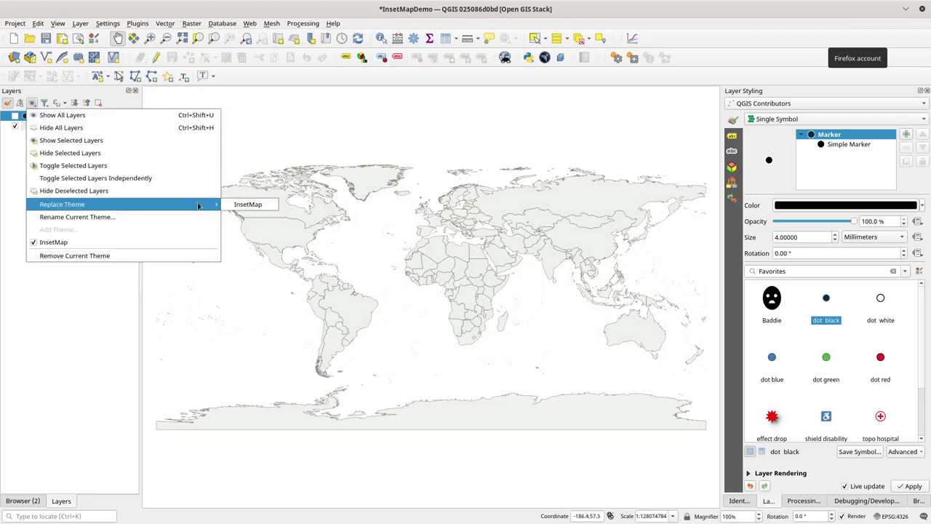
{"action": "left_click", "coordinate": [247, 205]}
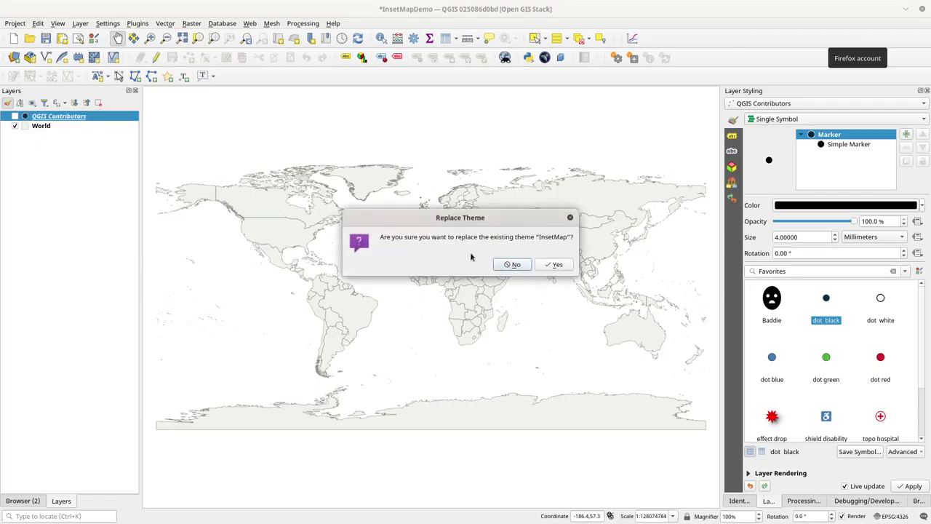
{"action": "left_click", "coordinate": [556, 266]}
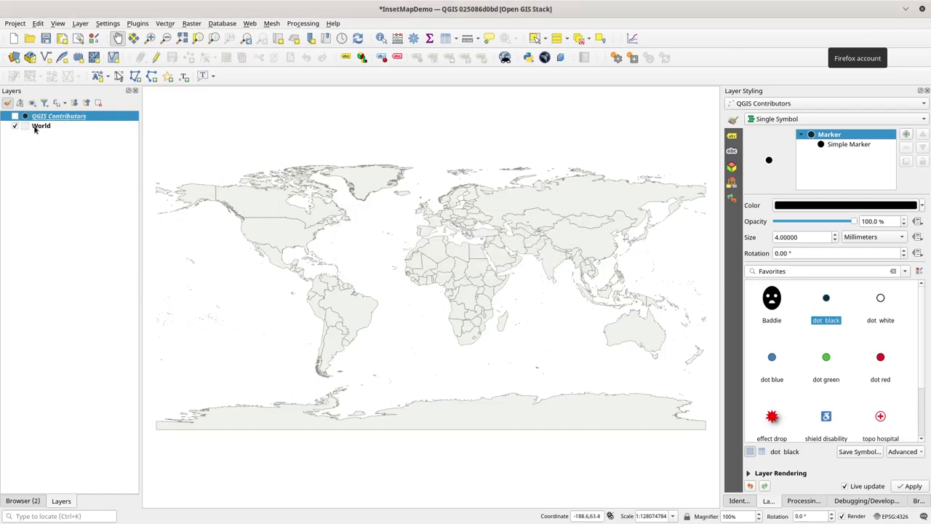
{"action": "left_click", "coordinate": [16, 167]}
{"action": "left_click", "coordinate": [32, 104]}
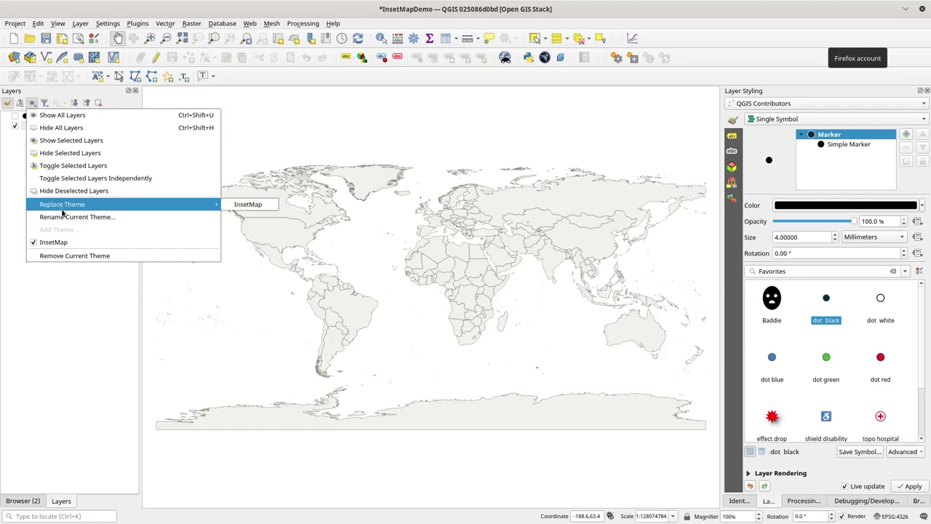
{"action": "left_click", "coordinate": [10, 155]}
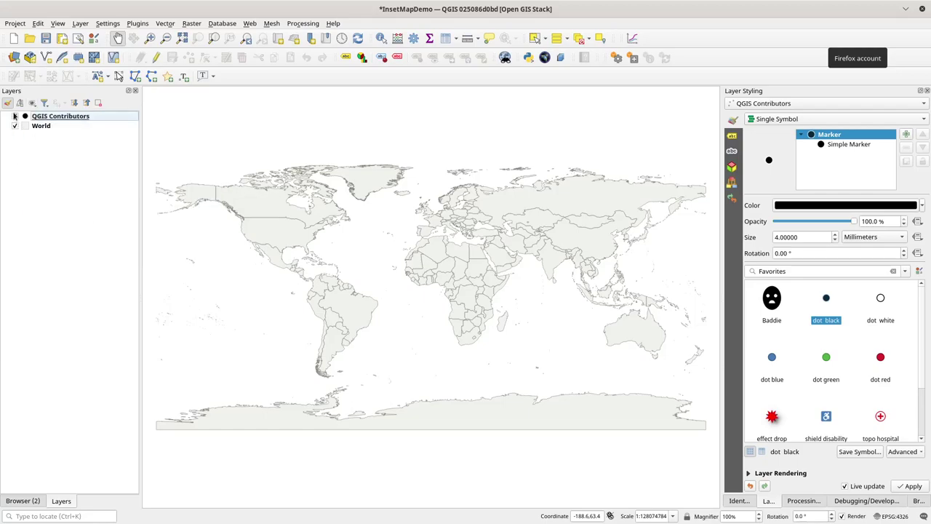
- Show the QGIS Contributors layer again and switch the World layer to the WorldMap style
{"action": "left_click", "coordinate": [15, 116]}
{"action": "left_click", "coordinate": [37, 127]}
{"action": "right_click", "coordinate": [39, 127]}
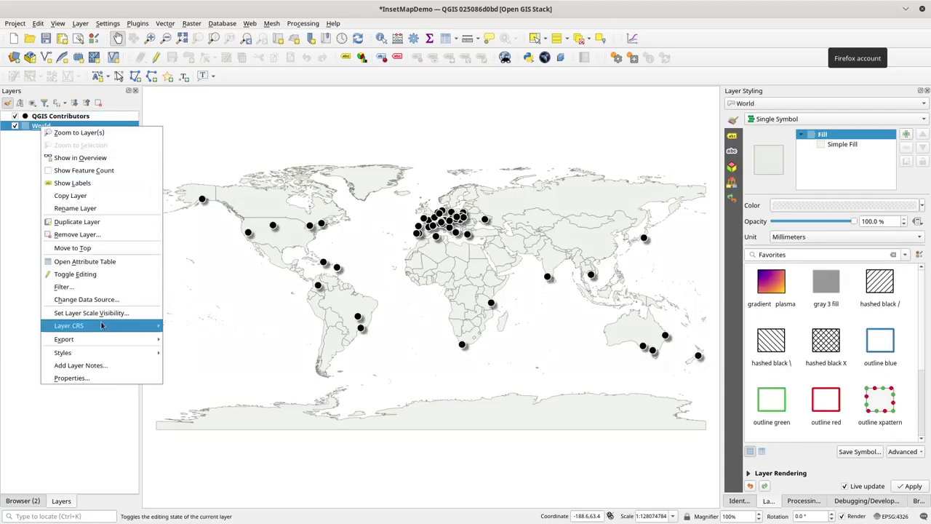
{"action": "mouse_move", "coordinate": [123, 355]}
{"action": "left_click", "coordinate": [189, 342]}
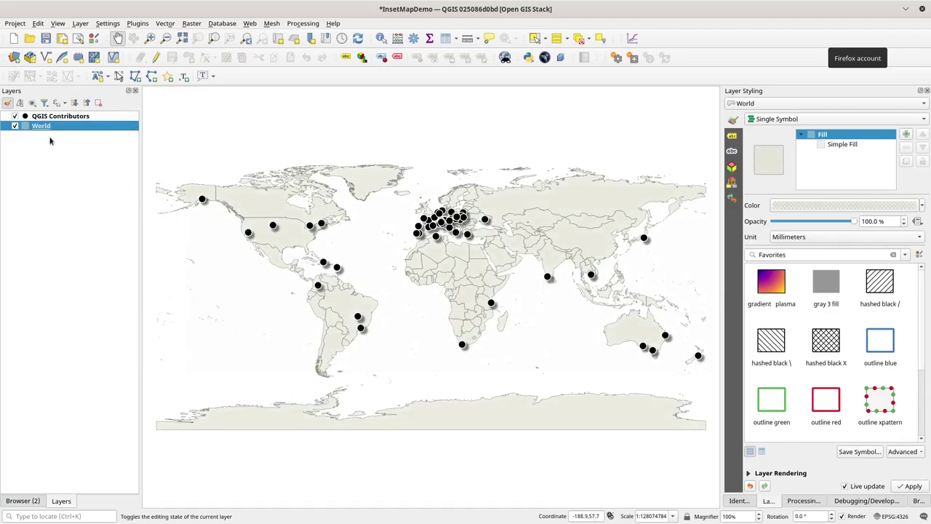
- Add a new map theme named WorldMap from the current layer visibility and styles
{"action": "left_click", "coordinate": [32, 102]}
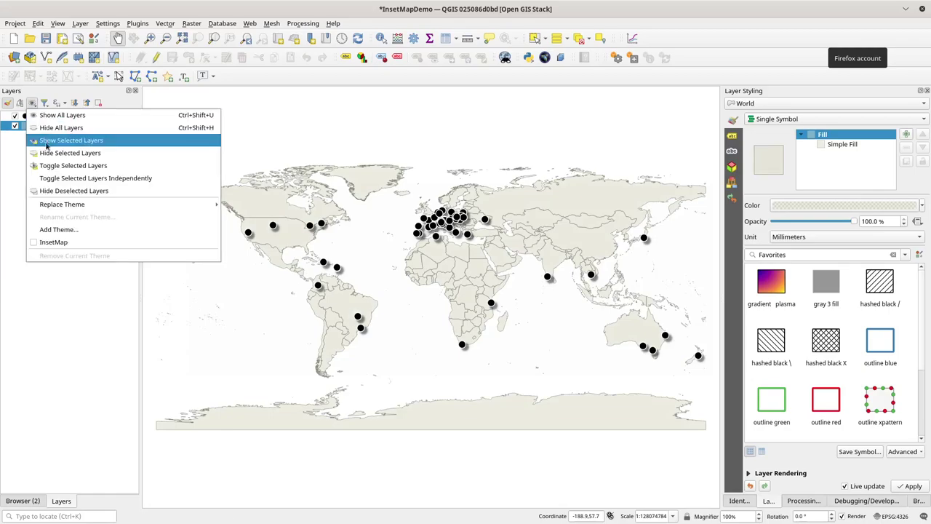
{"action": "left_click", "coordinate": [68, 231]}
{"action": "type", "text": "WorldMap"}
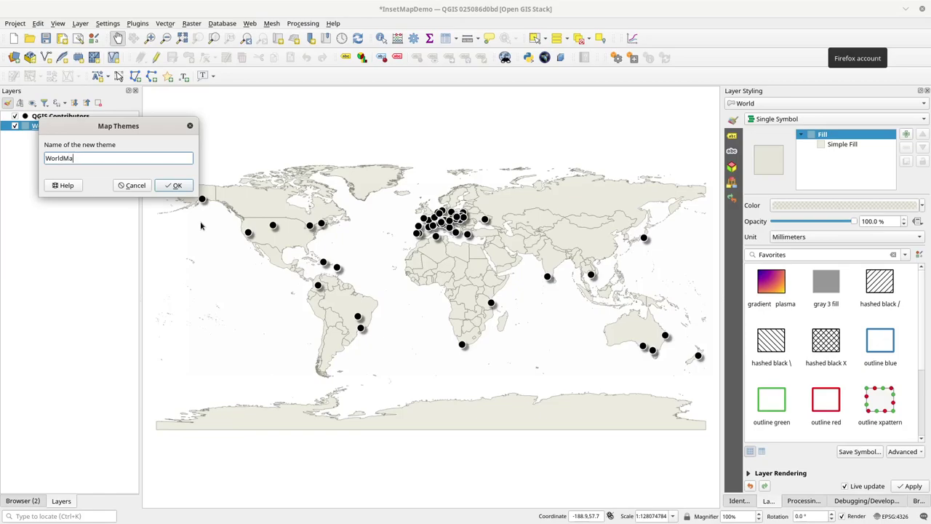
{"action": "left_click", "coordinate": [173, 185]}
- Try the InsetMap theme, return to the WorldMap theme, and save the project
{"action": "left_click", "coordinate": [32, 103]}
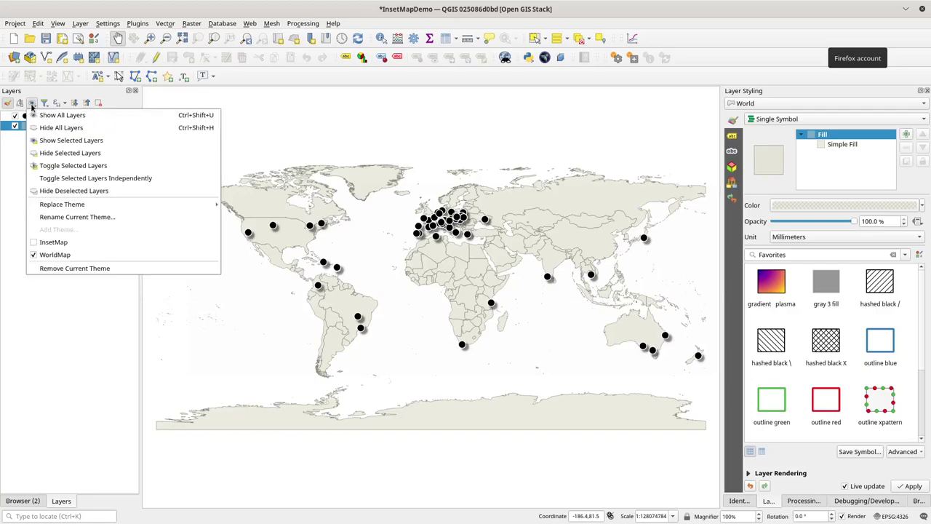
{"action": "left_click", "coordinate": [34, 244]}
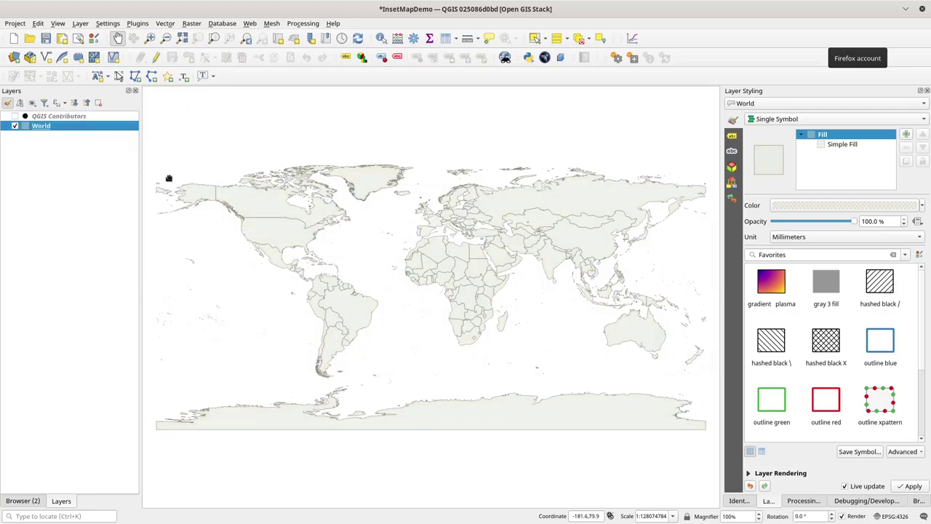
{"action": "left_click", "coordinate": [32, 103]}
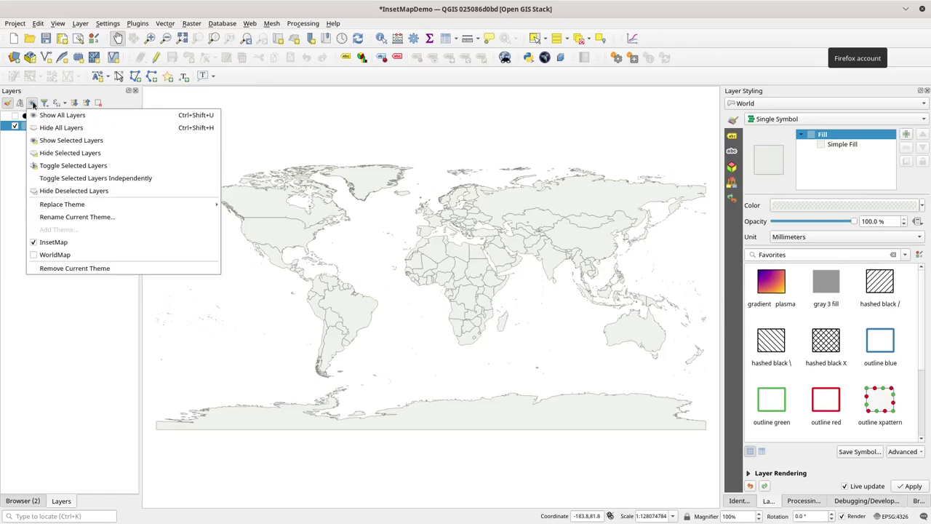
{"action": "left_click", "coordinate": [55, 255]}
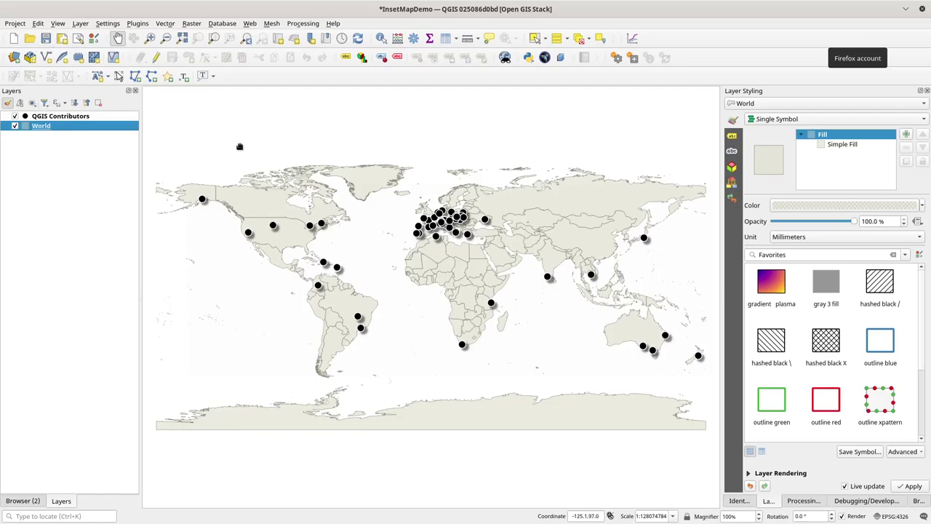
{"action": "left_click", "coordinate": [47, 40]}
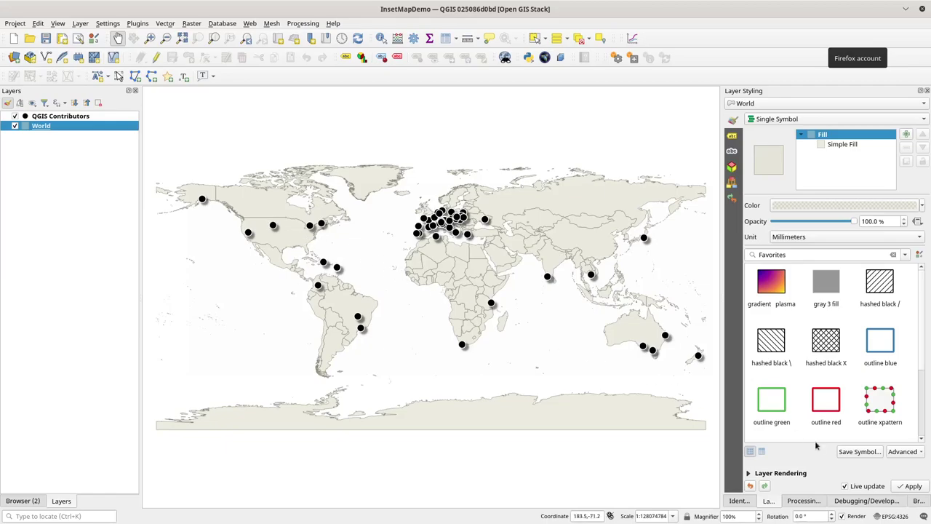
- Filter the project coordinate reference systems by "world" and apply World_Patterson (ESRI:54079) to the project
{"action": "left_click", "coordinate": [899, 516]}
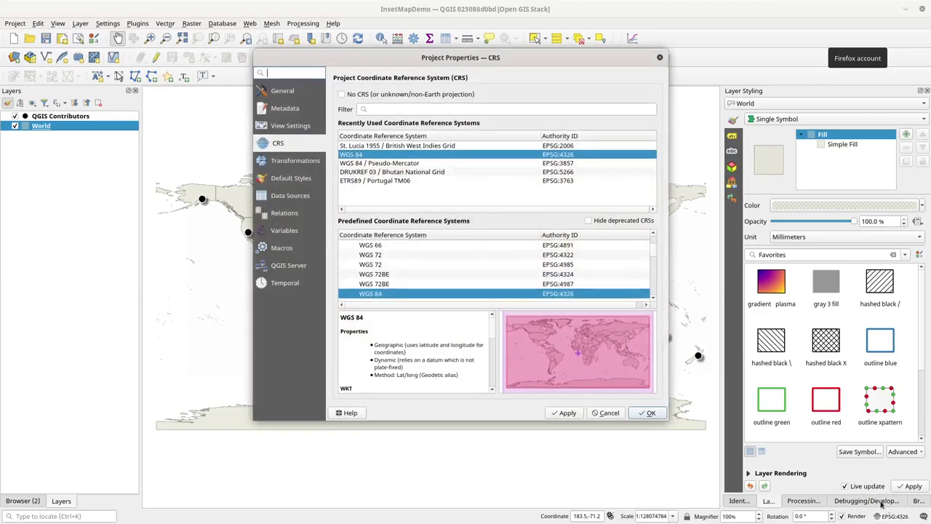
{"action": "left_click", "coordinate": [409, 106]}
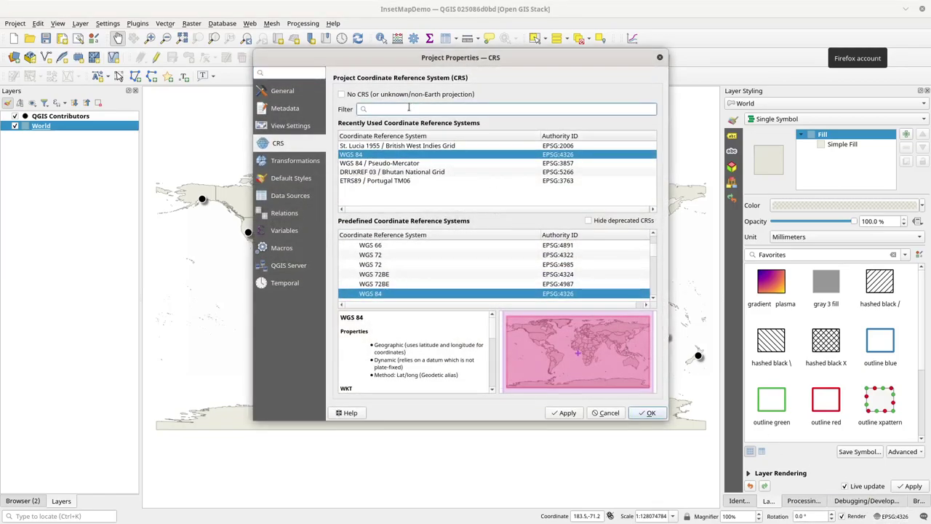
{"action": "type", "text": "world"}
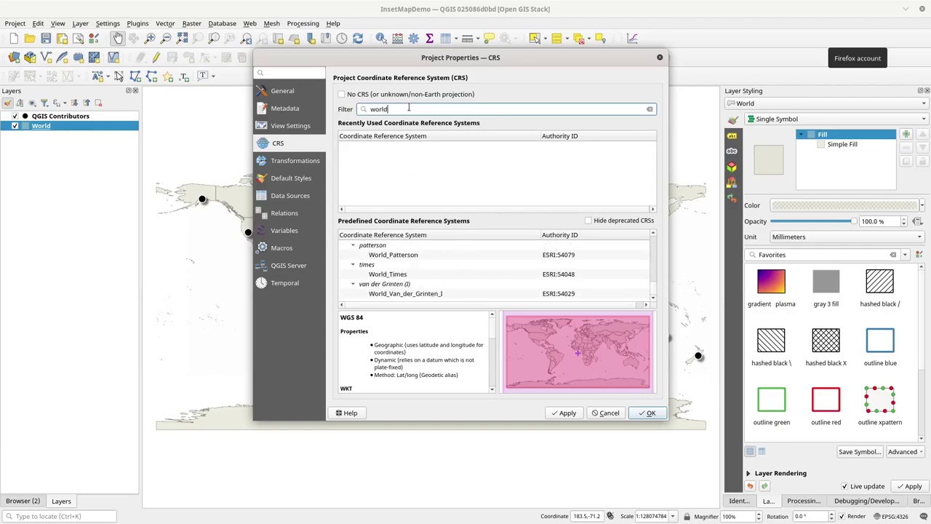
{"action": "left_click", "coordinate": [409, 256]}
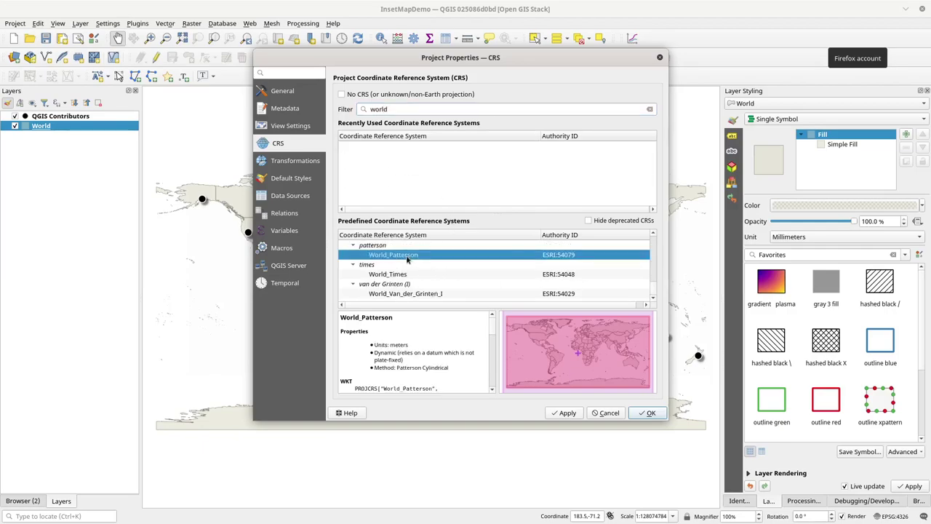
{"action": "left_click", "coordinate": [567, 413]}
{"action": "left_click_drag", "start_coordinate": [458, 57], "coordinate": [670, 57]}
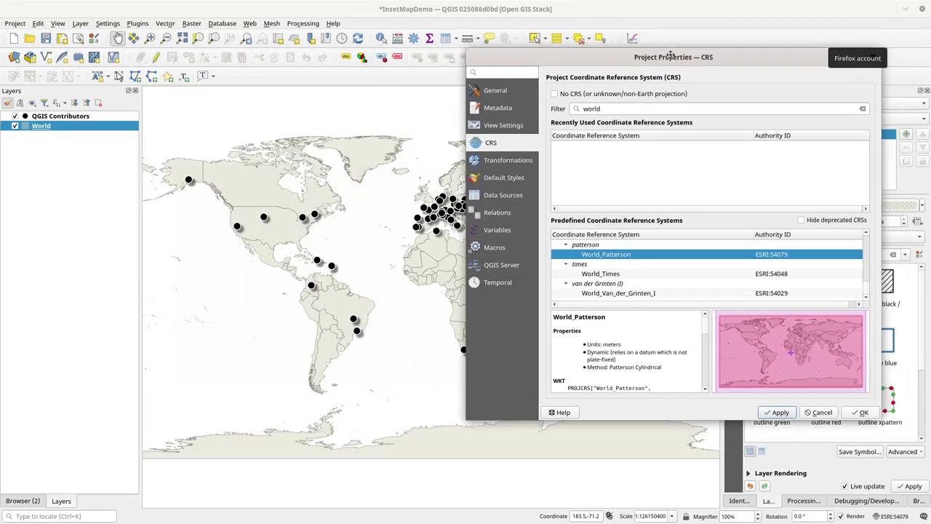
- Try World_Times (ESRI:54048) as the project CRS and uncover the map canvas to inspect it
{"action": "left_click", "coordinate": [609, 276]}
{"action": "left_click", "coordinate": [781, 416]}
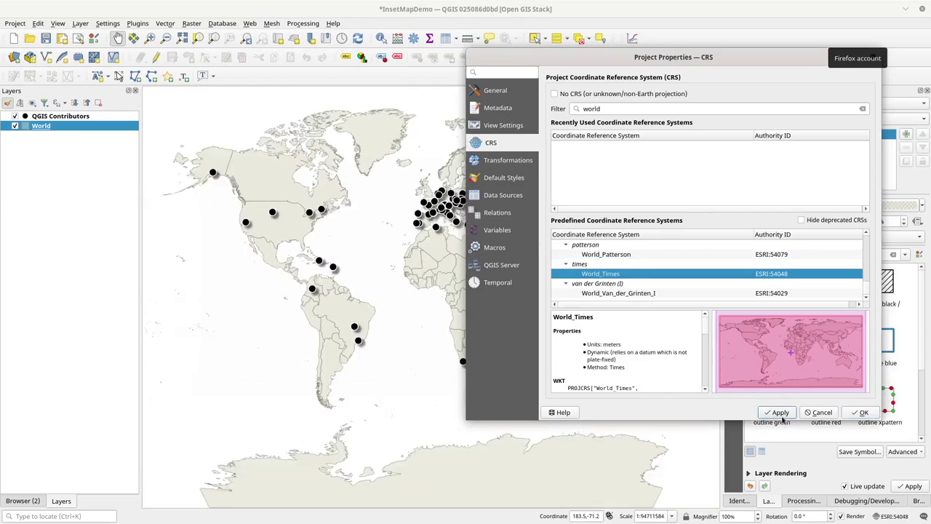
{"action": "left_click_drag", "start_coordinate": [611, 49], "coordinate": [844, 107]}
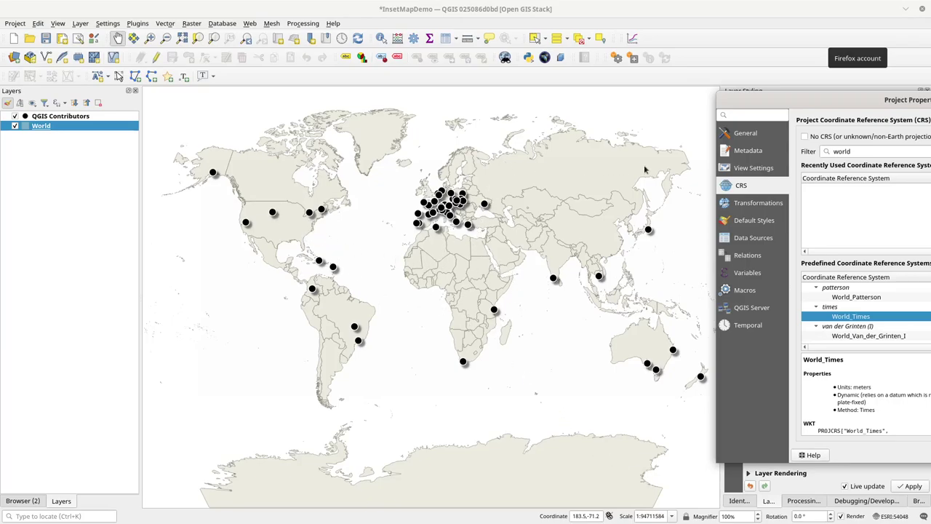
{"action": "left_click_drag", "start_coordinate": [802, 102], "coordinate": [406, 84]}
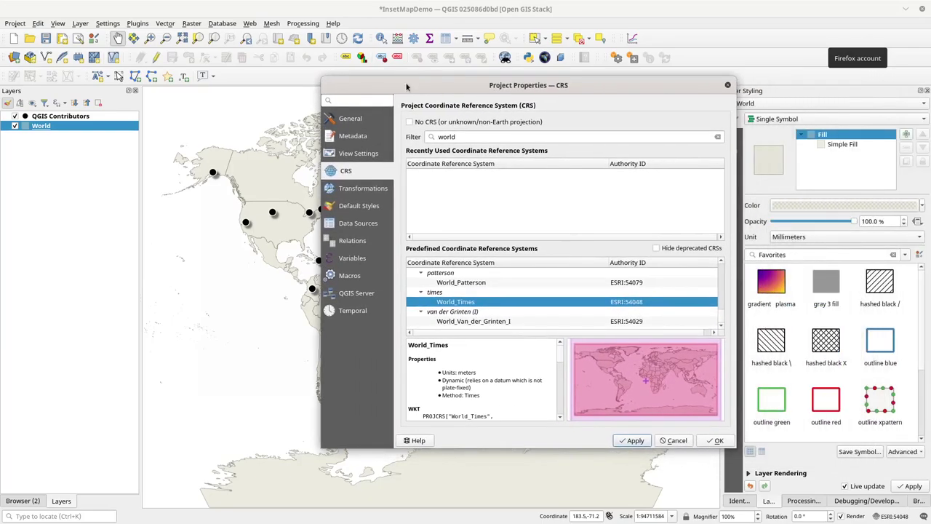
- Try World_Van_der_Grinten_I (ESRI:54029) as the project CRS and inspect the reprojected world map
{"action": "left_click", "coordinate": [489, 321]}
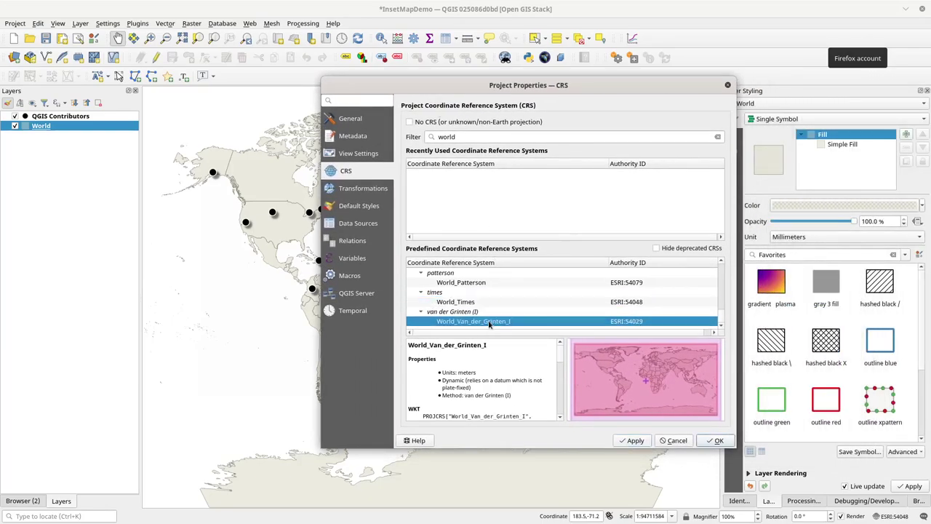
{"action": "left_click", "coordinate": [634, 441]}
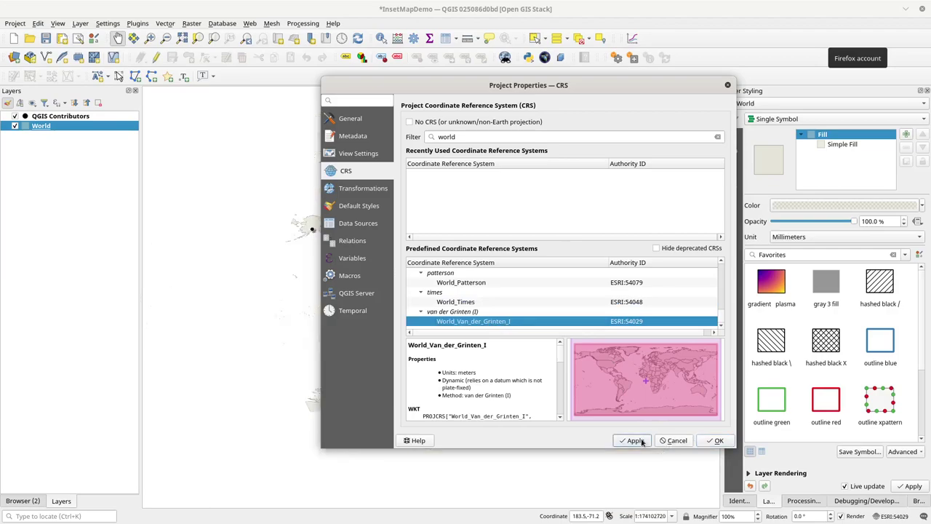
{"action": "left_click_drag", "start_coordinate": [460, 84], "coordinate": [845, 115]}
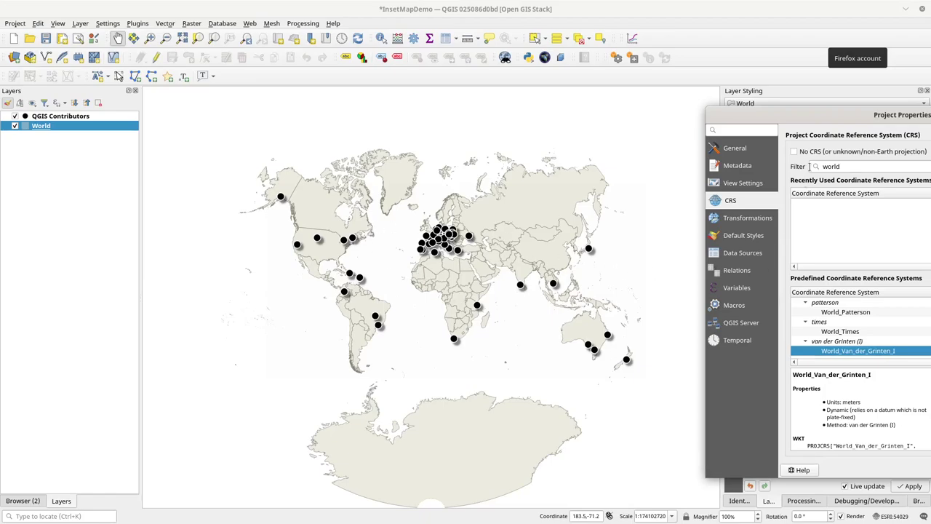
{"action": "left_click_drag", "start_coordinate": [825, 121], "coordinate": [502, 84]}
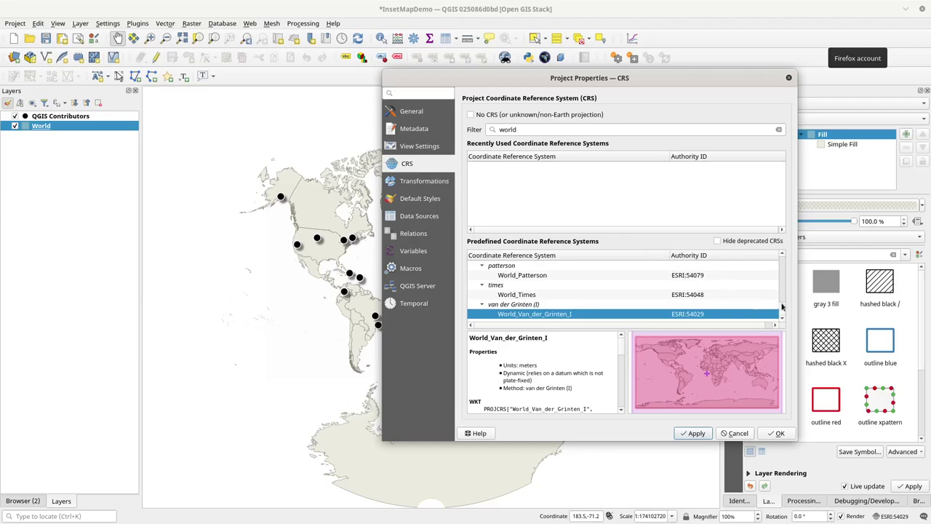
- Try World_Stereographic (ESRI:54026) as the project CRS and inspect the map behind the dialog
{"action": "left_click_drag", "start_coordinate": [781, 311], "coordinate": [783, 295]}
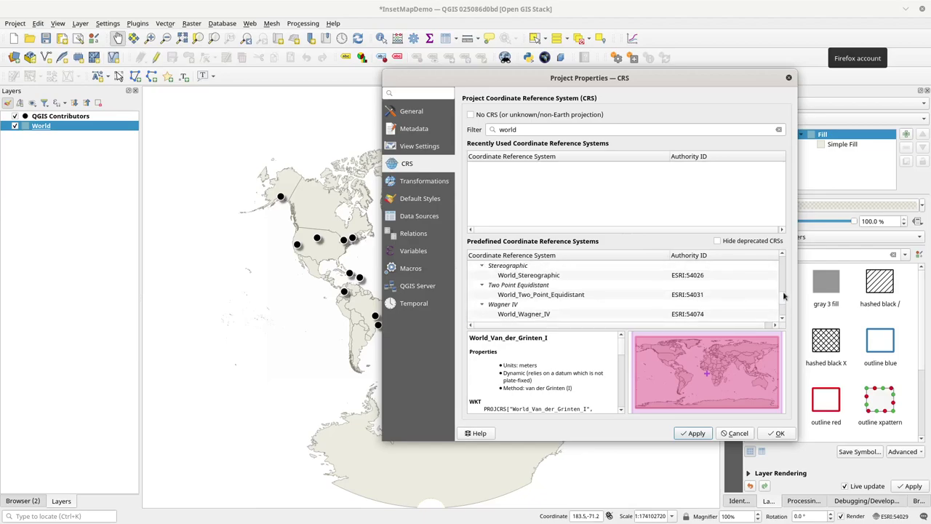
{"action": "left_click", "coordinate": [528, 276]}
{"action": "left_click", "coordinate": [691, 434]}
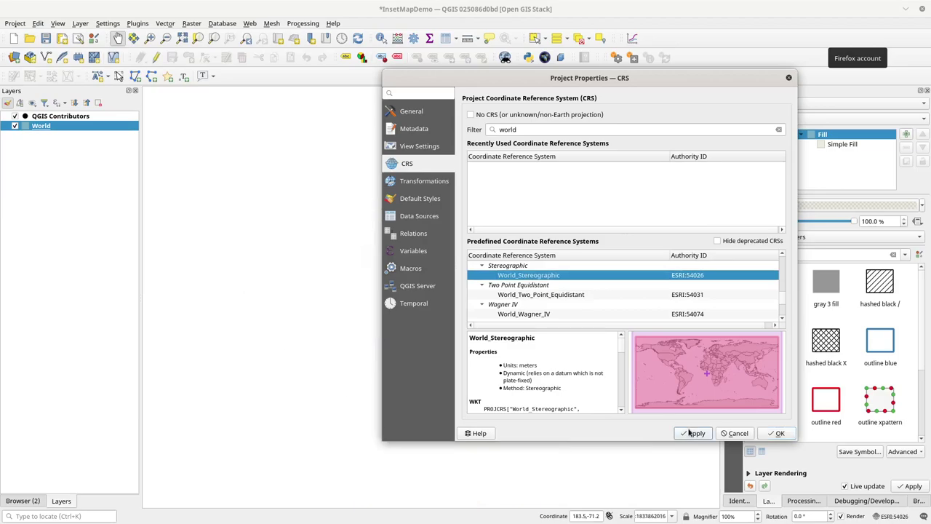
{"action": "left_click_drag", "start_coordinate": [509, 76], "coordinate": [697, 91]}
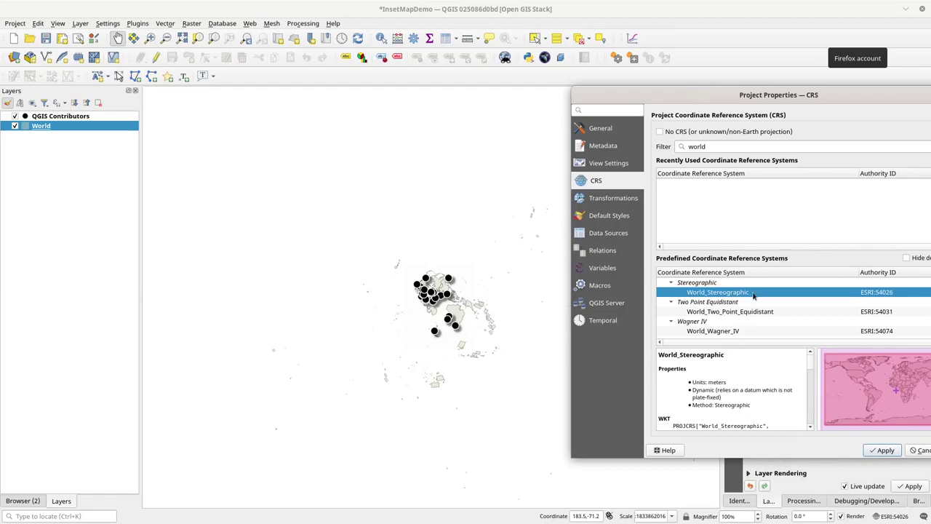
- Try World_Two_Point_Equidistant (ESRI:54031) and World_Wagner_IV (ESRI:54074) in turn as the project CRS
{"action": "left_click", "coordinate": [724, 312]}
{"action": "left_click", "coordinate": [880, 450]}
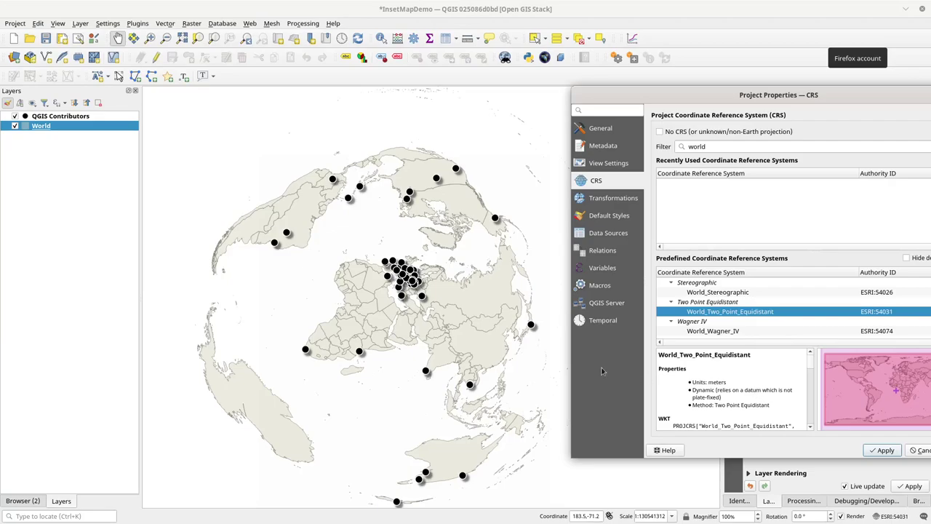
{"action": "left_click", "coordinate": [717, 333]}
{"action": "left_click", "coordinate": [882, 449]}
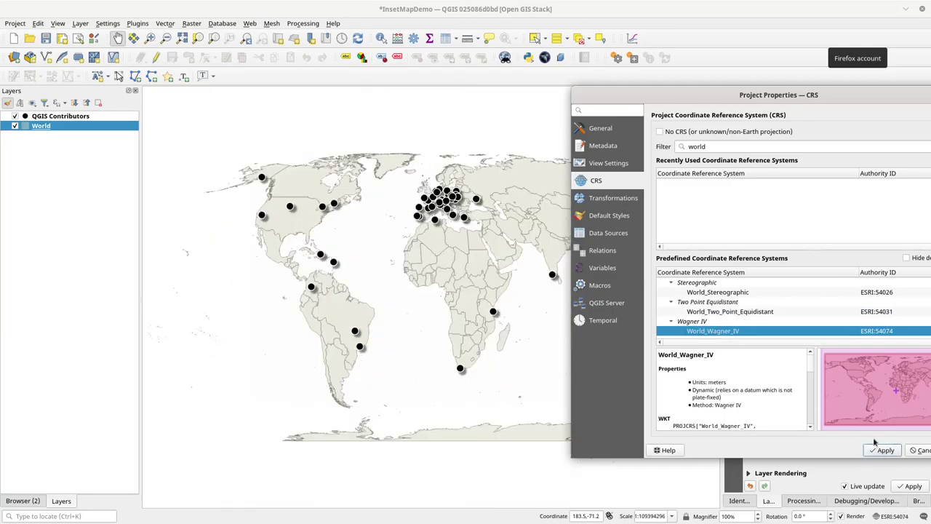
- Try World_Wagner_V (ESRI:54075) and World_Wagner_VII (ESRI:54076) in turn as the project CRS
{"action": "scroll", "coordinate": [774, 340], "scroll_direction": "down", "scroll_amount": 2}
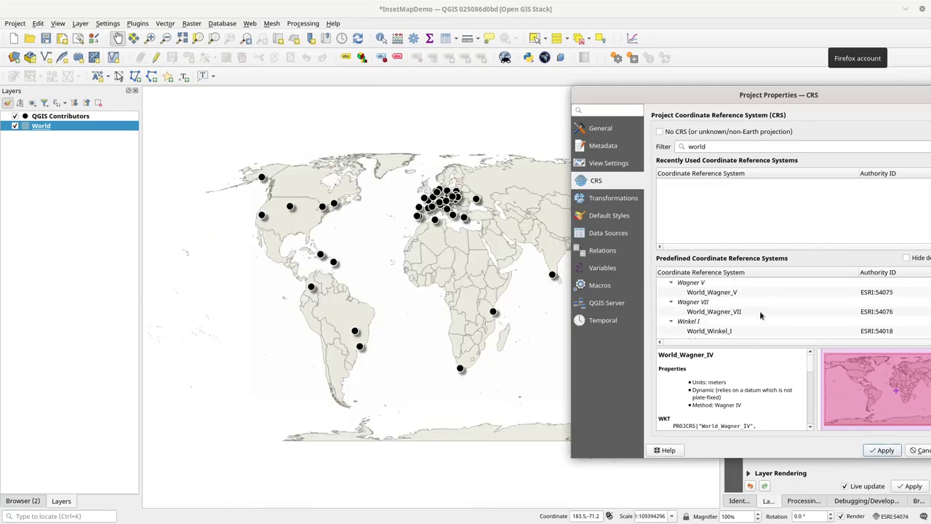
{"action": "left_click", "coordinate": [724, 292]}
{"action": "left_click", "coordinate": [880, 450]}
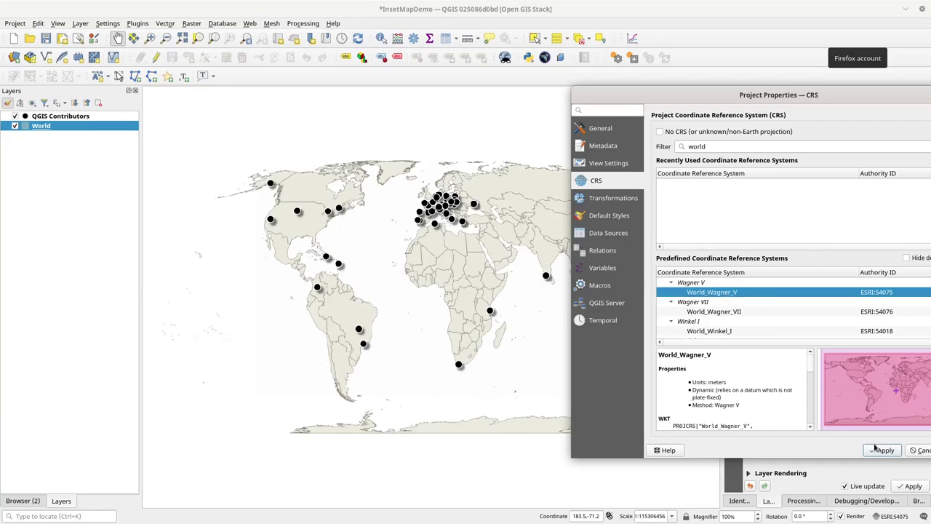
{"action": "left_click", "coordinate": [733, 311]}
{"action": "left_click", "coordinate": [883, 450]}
- Try World_Winkel_I (ESRI:54018) and World_Winkel_Tripel_NGS (ESRI:54042) in turn as the project CRS
{"action": "left_click", "coordinate": [722, 331]}
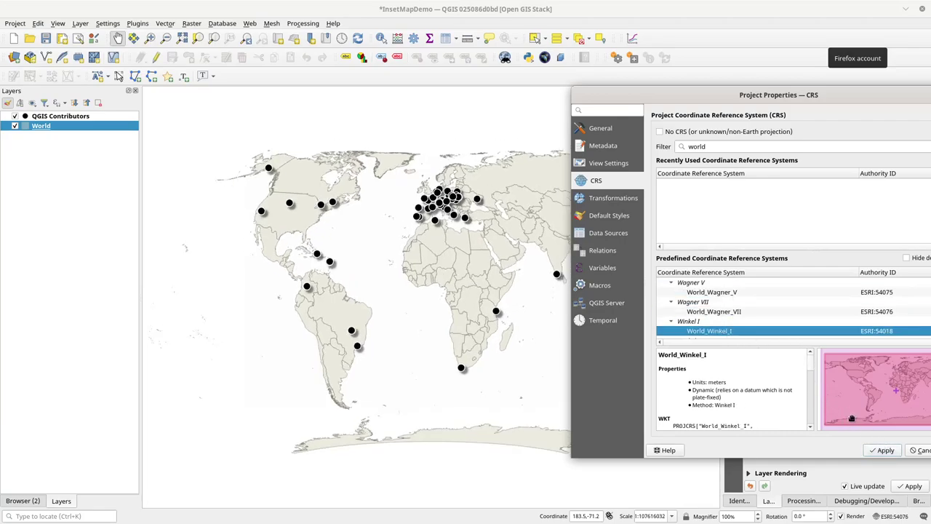
{"action": "left_click", "coordinate": [881, 450]}
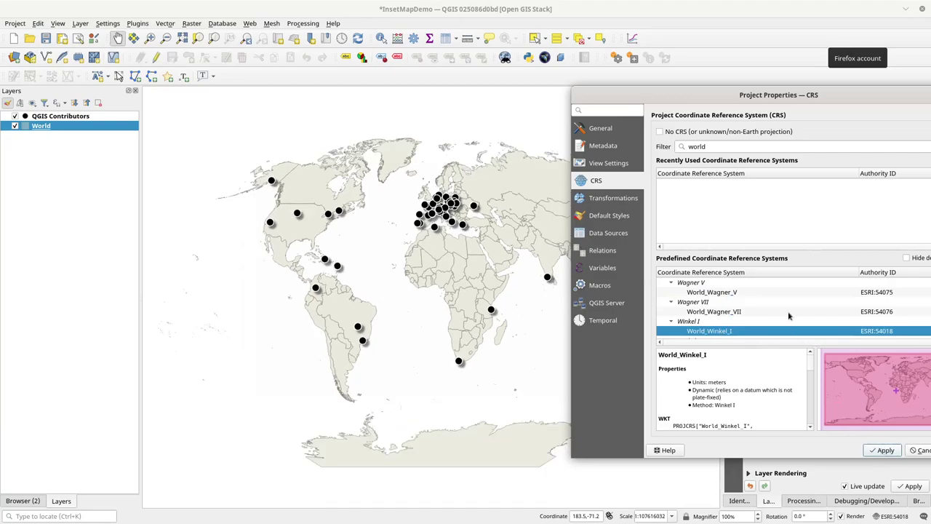
{"action": "scroll", "coordinate": [789, 315], "scroll_direction": "down", "scroll_amount": 2}
{"action": "left_click", "coordinate": [731, 311]}
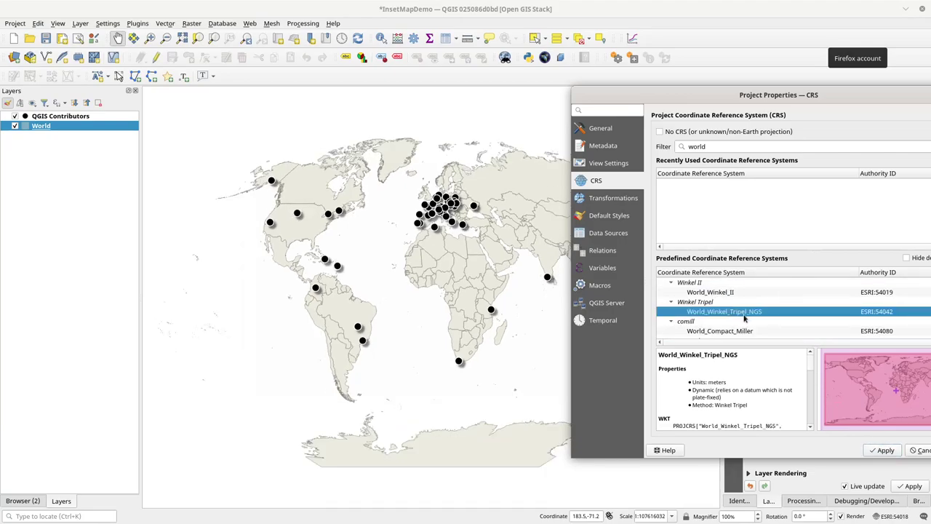
{"action": "left_click", "coordinate": [882, 451]}
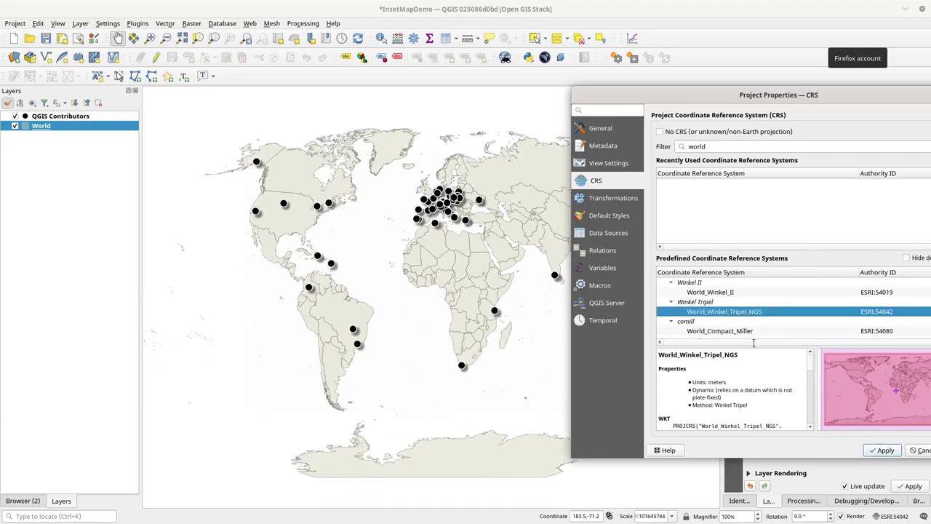
- Apply World_Compact_Miller (ESRI:54080) as the project CRS and look through the remaining world projections
{"action": "left_click", "coordinate": [736, 332]}
{"action": "left_click", "coordinate": [882, 450]}
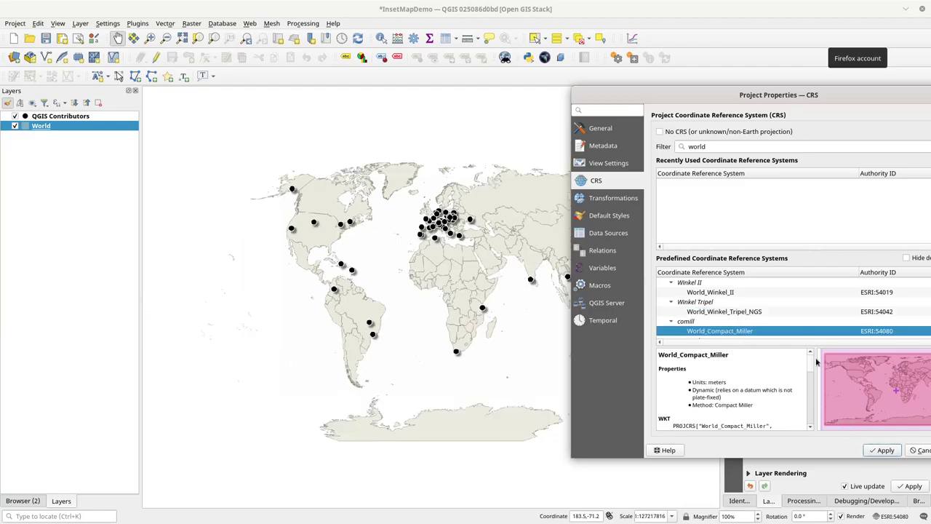
{"action": "scroll", "coordinate": [779, 311], "scroll_direction": "down", "scroll_amount": 2}
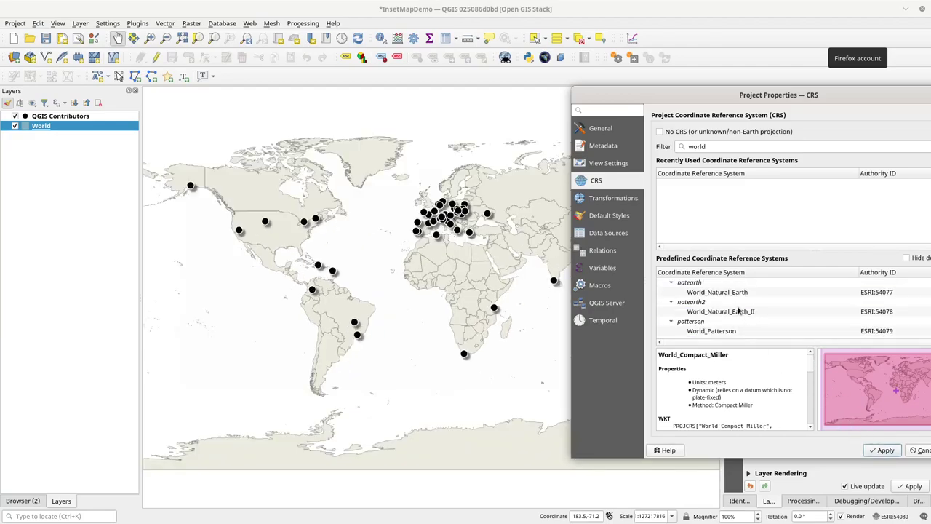
{"action": "scroll", "coordinate": [738, 312], "scroll_direction": "down", "scroll_amount": 2}
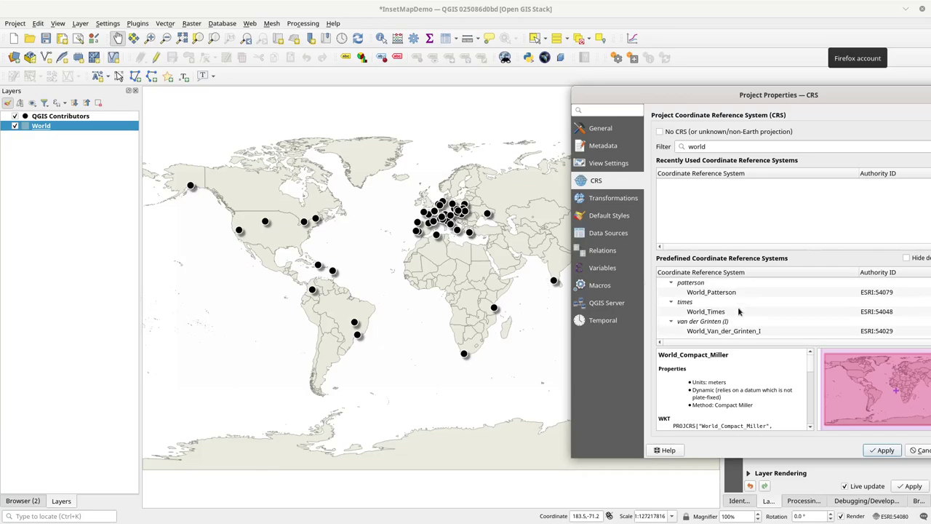
- Switch to Firefox and search the web for "butterfly coordinate reference system" in a new tab
{"action": "key", "text": "alt+Tab"}
{"action": "key", "text": "alt+Tab"}
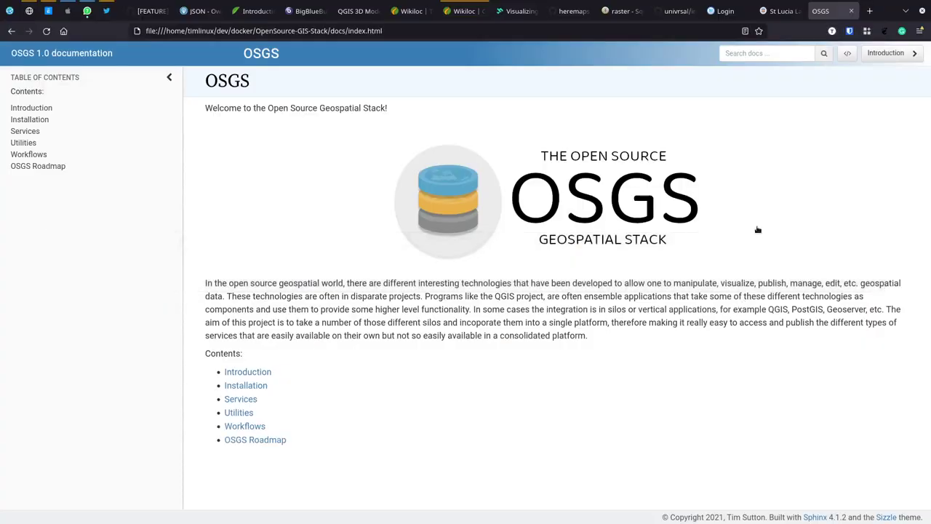
{"action": "right_click", "coordinate": [869, 13]}
{"action": "left_click", "coordinate": [869, 13]}
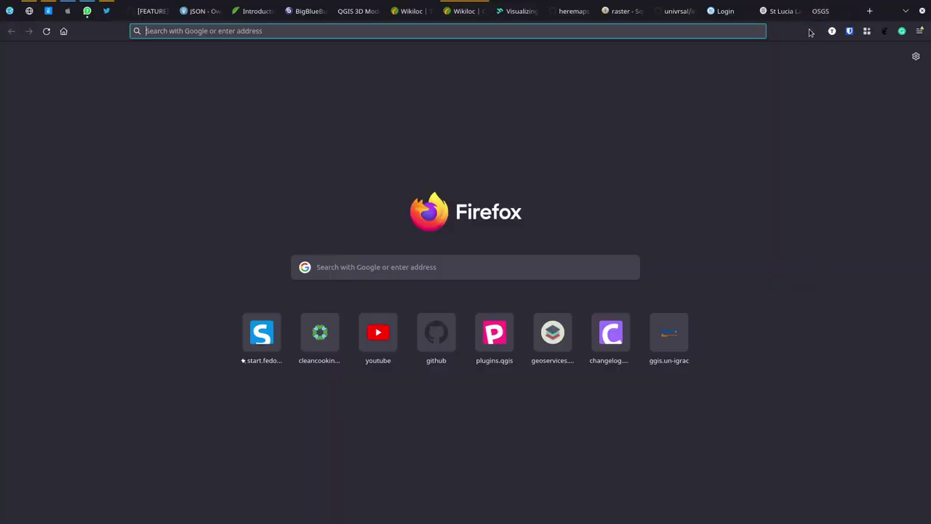
{"action": "type", "text": "but"}
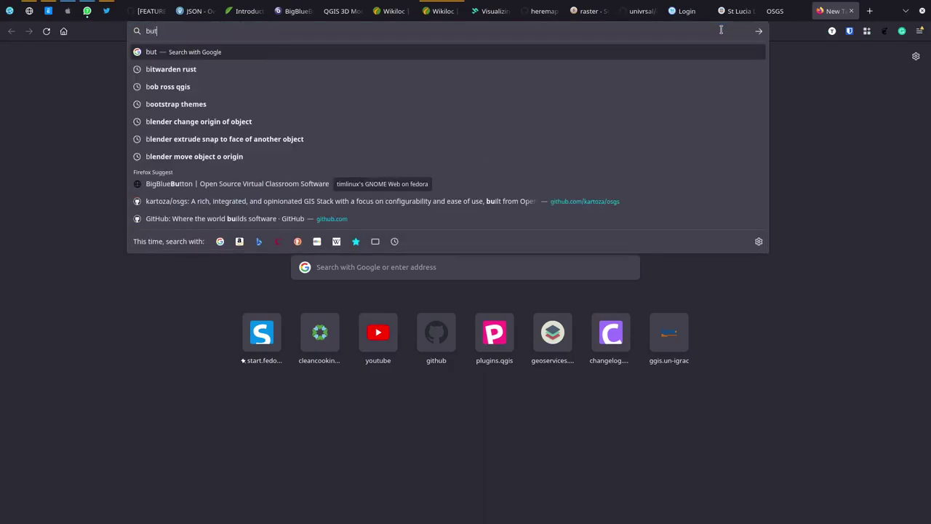
{"action": "type", "text": "terfly coor"}
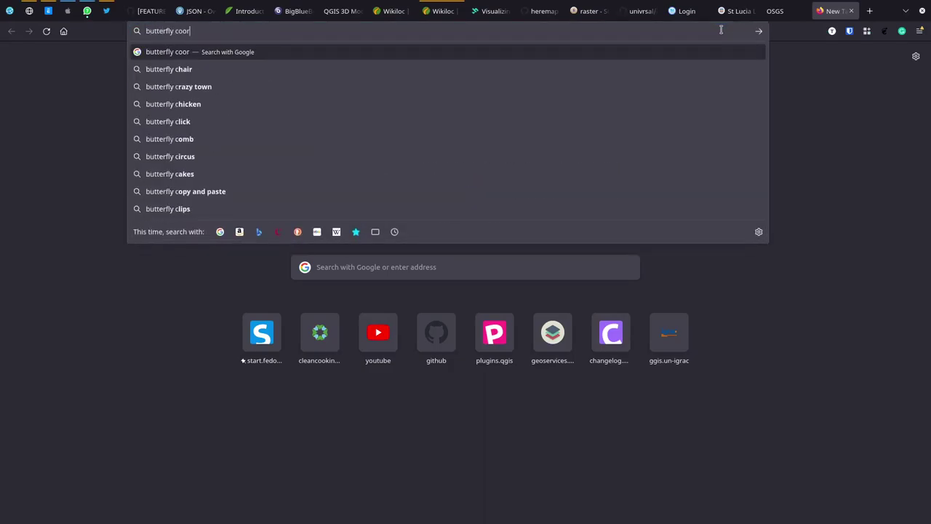
{"action": "type", "text": "dinate reference system"}
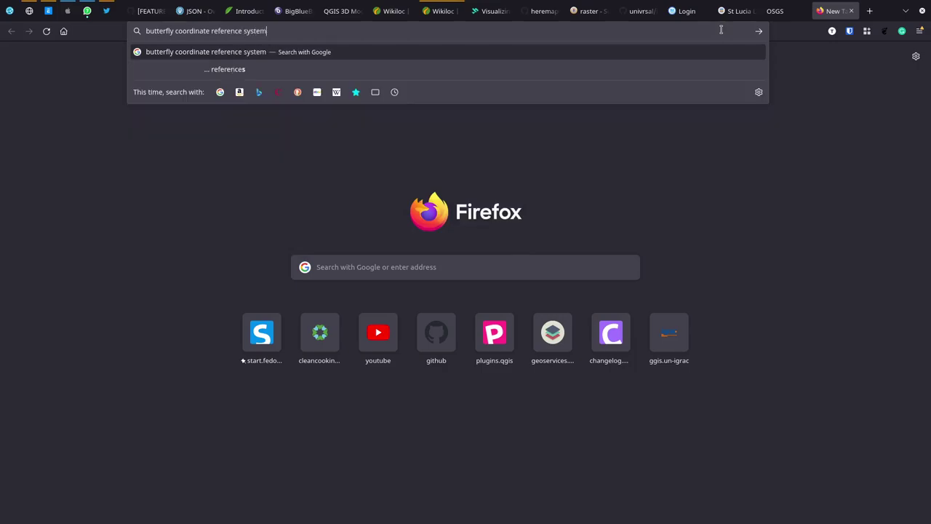
{"action": "key", "text": "Return"}
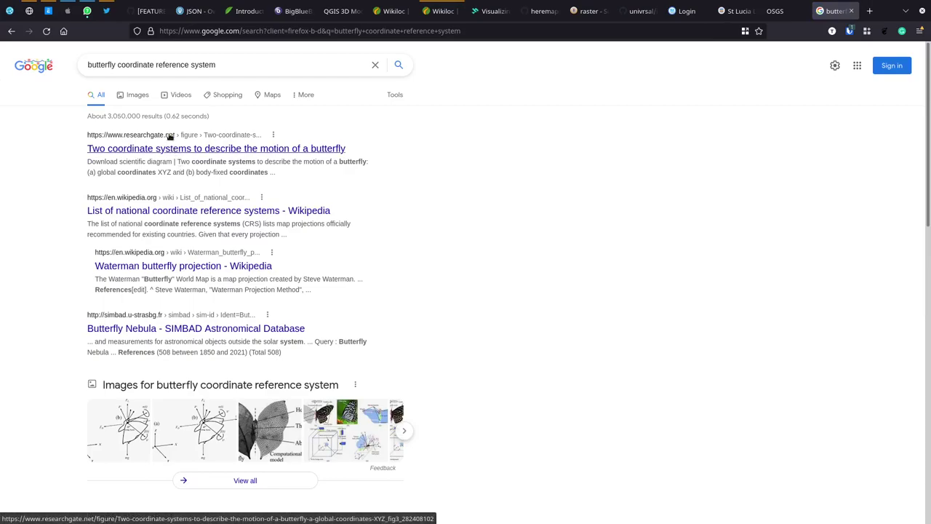
- Refine the web search to "butterfly coordinate reference system gis" and look through the results
{"action": "left_click", "coordinate": [262, 70]}
{"action": "type", "text": "gis"}
{"action": "key", "text": "Return"}
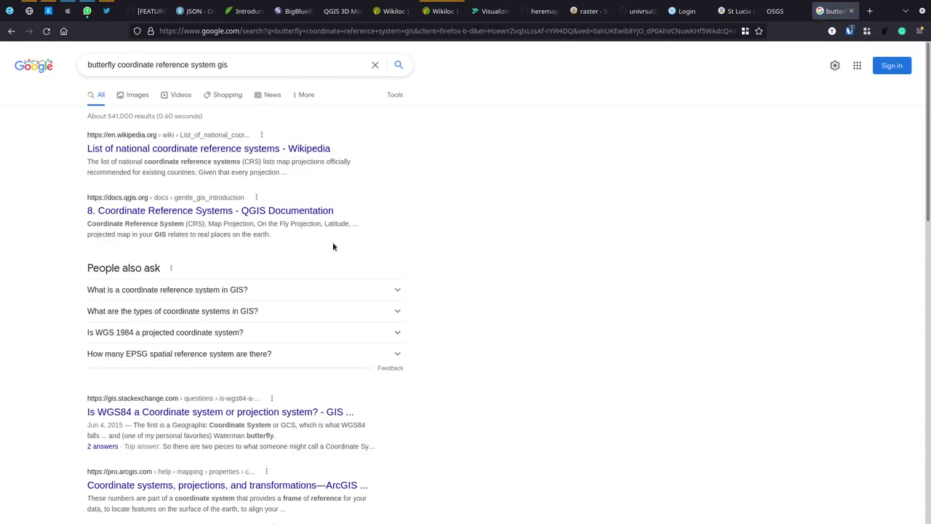
{"action": "scroll", "coordinate": [333, 307], "scroll_direction": "down", "scroll_amount": 3}
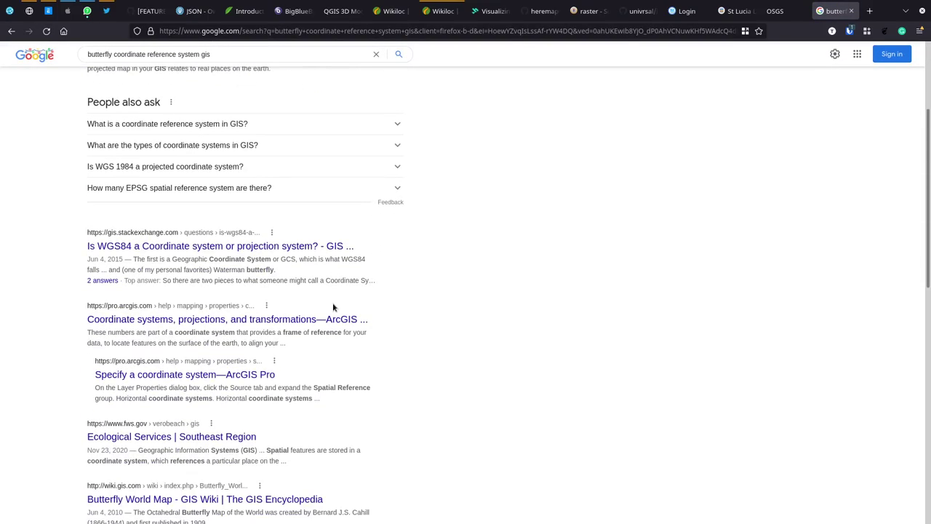
{"action": "scroll", "coordinate": [333, 307], "scroll_direction": "up", "scroll_amount": 3}
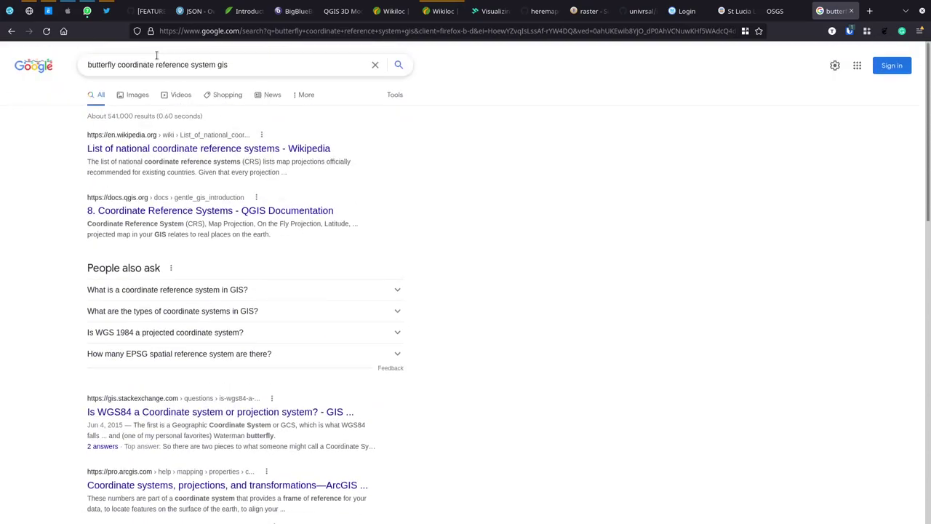
- Change the web search to "butterfly epsg gis" and open the Waterman butterfly projection image from the results
{"action": "double_click", "coordinate": [100, 66]}
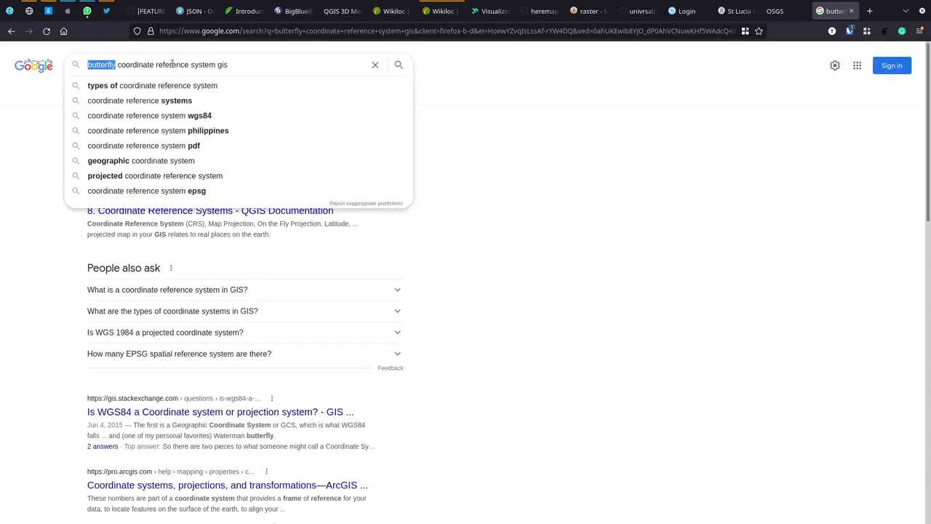
{"action": "left_click_drag", "start_coordinate": [214, 64], "coordinate": [118, 65]}
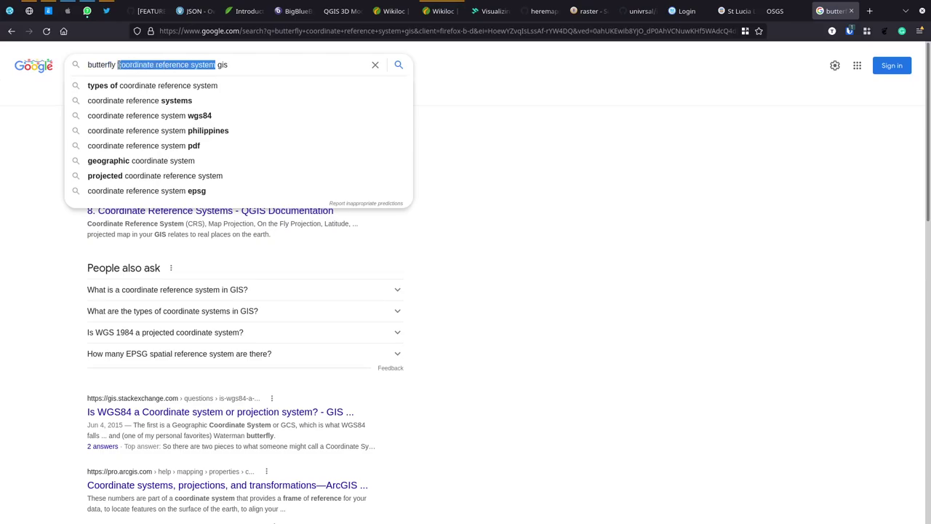
{"action": "type", "text": "epsg"}
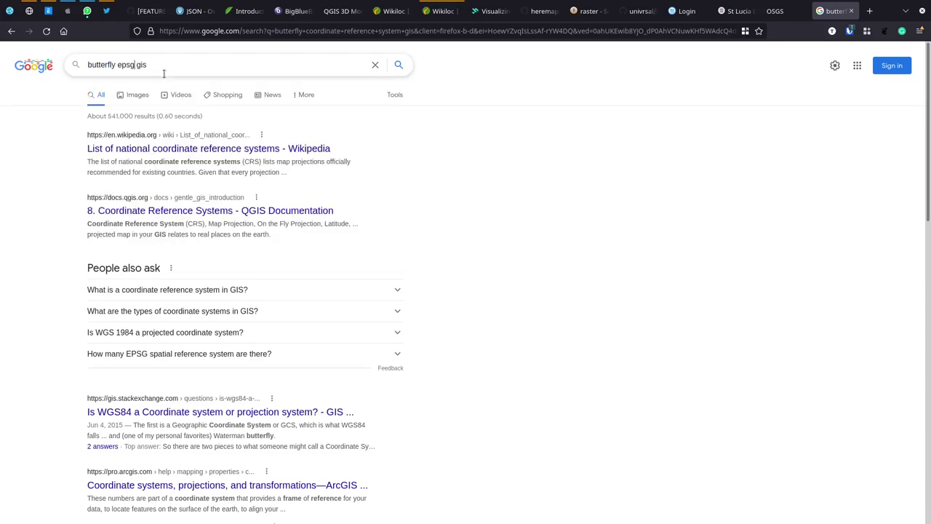
{"action": "key", "text": "Return"}
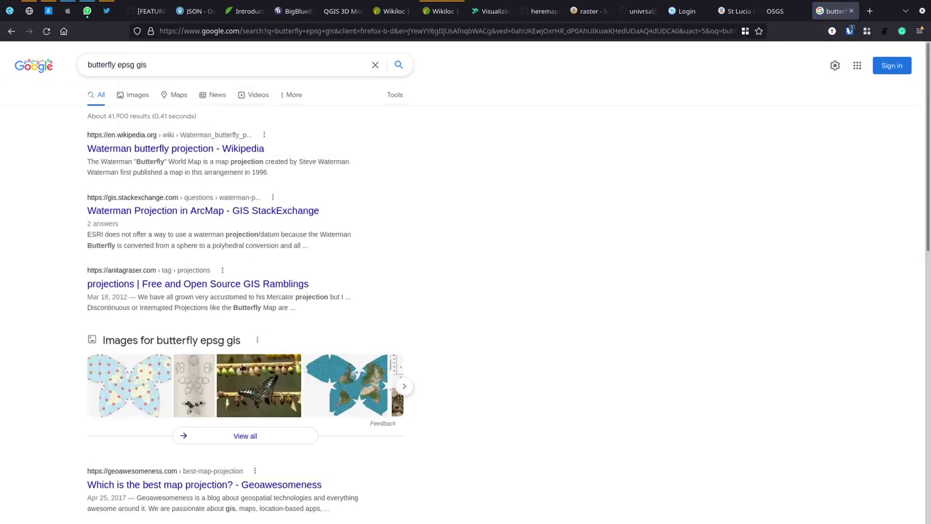
{"action": "left_click", "coordinate": [142, 380]}
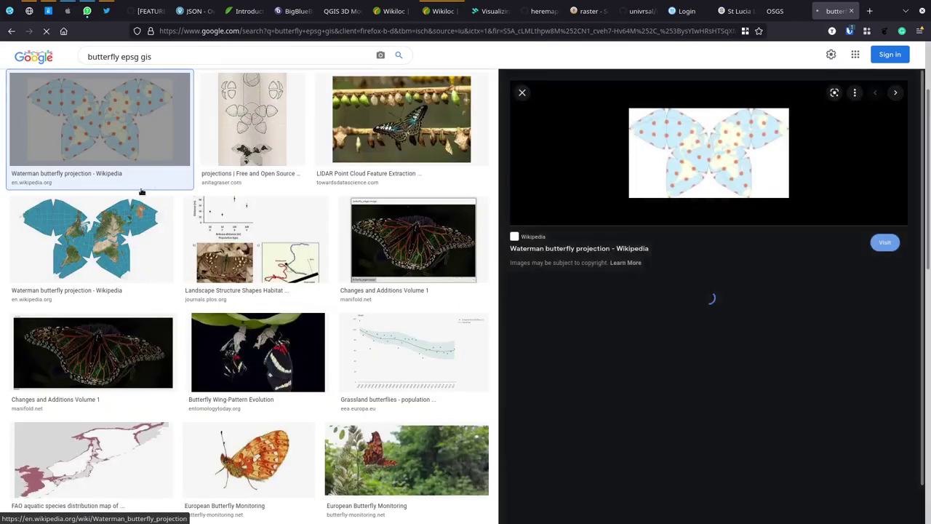
- Switch to QGIS, filter the project's coordinate reference systems for "waterman", and return to the projection image in Firefox
{"action": "key", "text": "alt+Tab"}
{"action": "double_click", "coordinate": [709, 147]}
{"action": "type", "text": "waterman"}
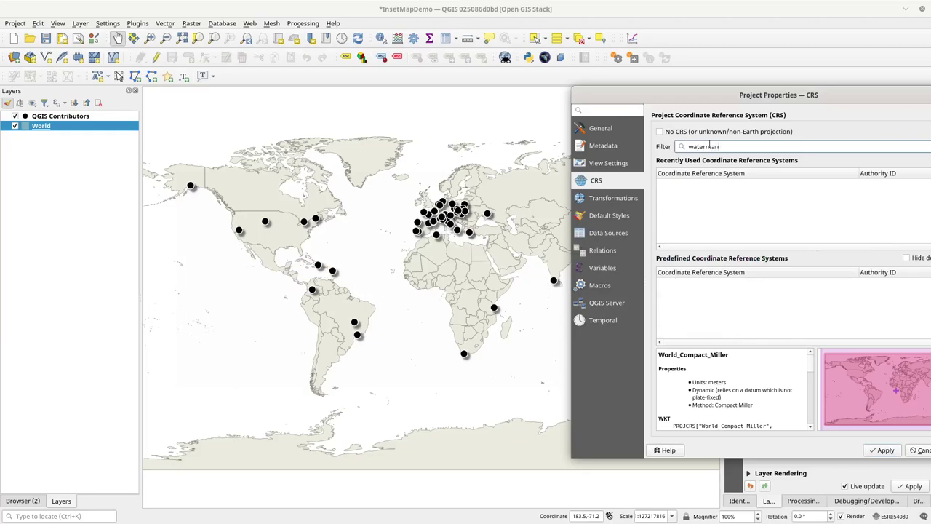
{"action": "key", "text": "BackSpace"}
{"action": "key", "text": "BackSpace"}
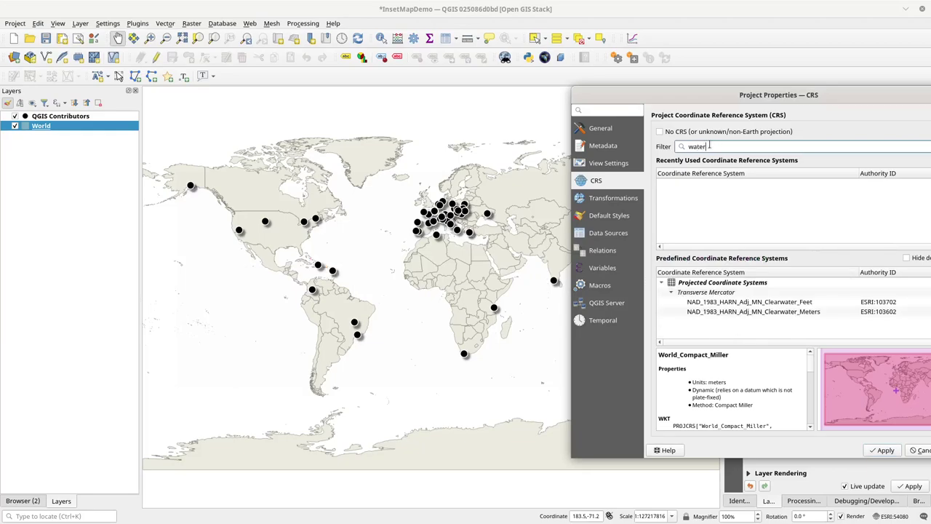
{"action": "type", "text": ",am"}
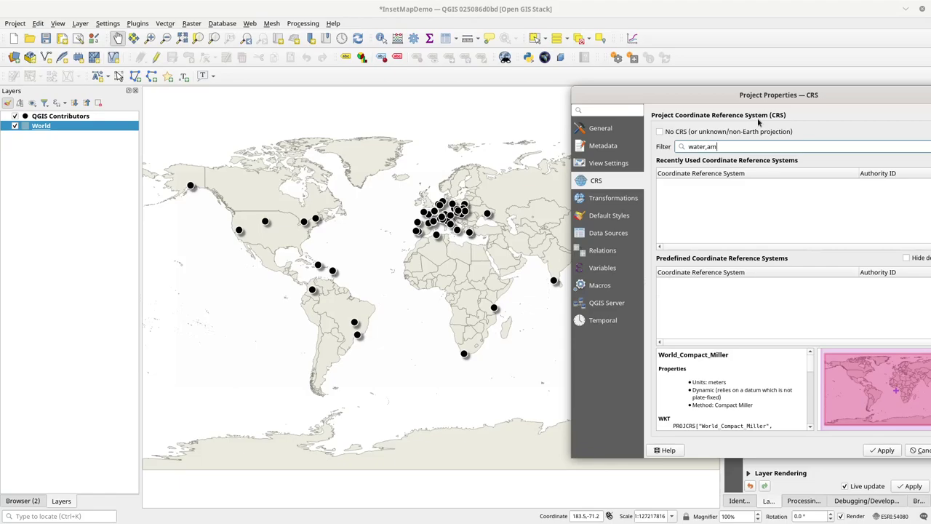
{"action": "key", "text": "BackSpace"}
{"action": "type", "text": "man"}
{"action": "key", "text": "alt+Tab"}
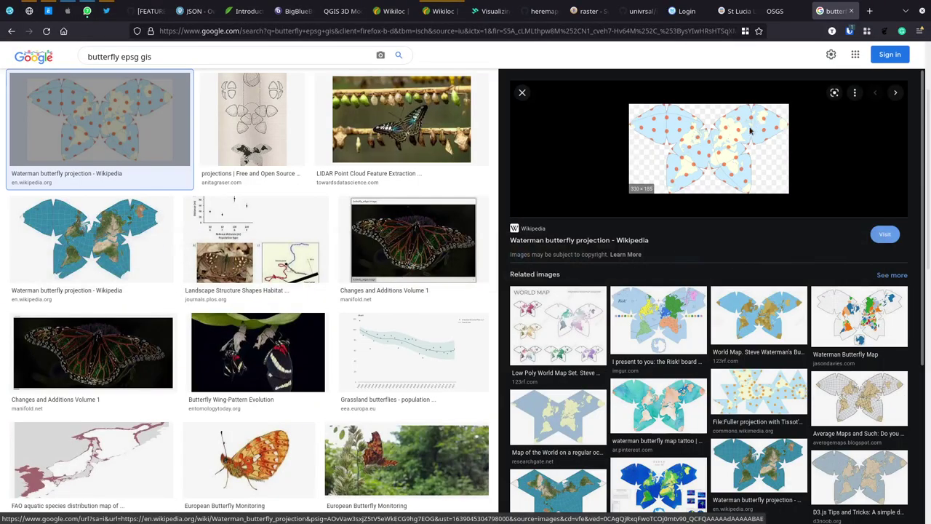
{"action": "key", "text": "alt+Tab"}
{"action": "double_click", "coordinate": [712, 146]}
{"action": "key", "text": "alt+Tab"}
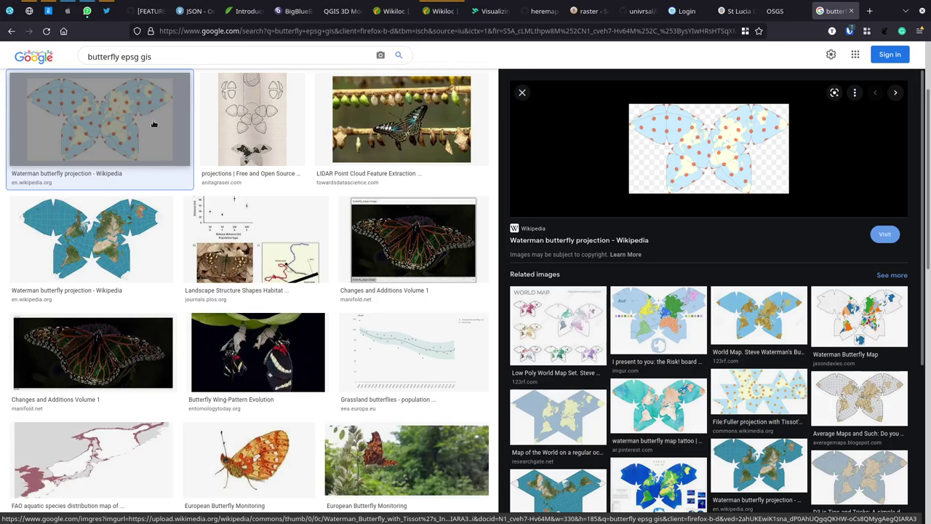
- Try to open the website mapprojections.org in a new browser tab
{"action": "right_click", "coordinate": [869, 11]}
{"action": "left_click", "coordinate": [817, 27]}
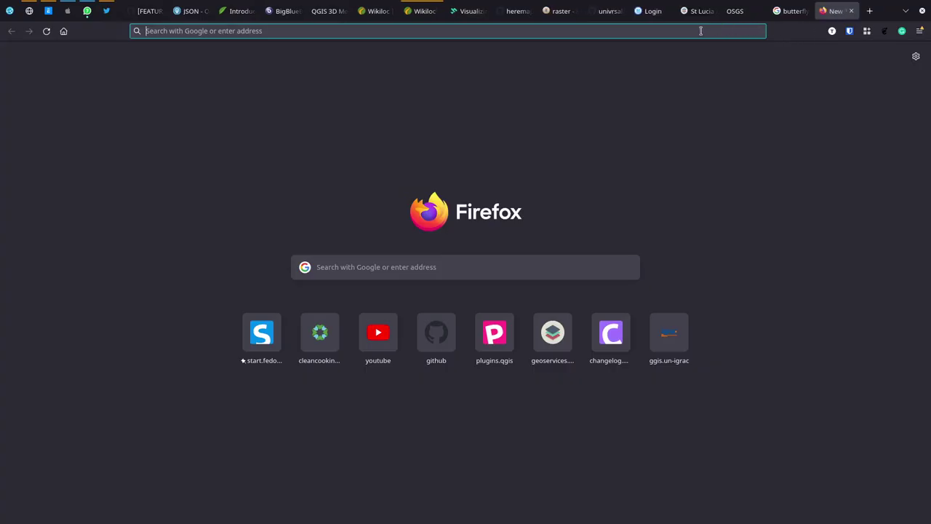
{"action": "type", "text": "mapp"}
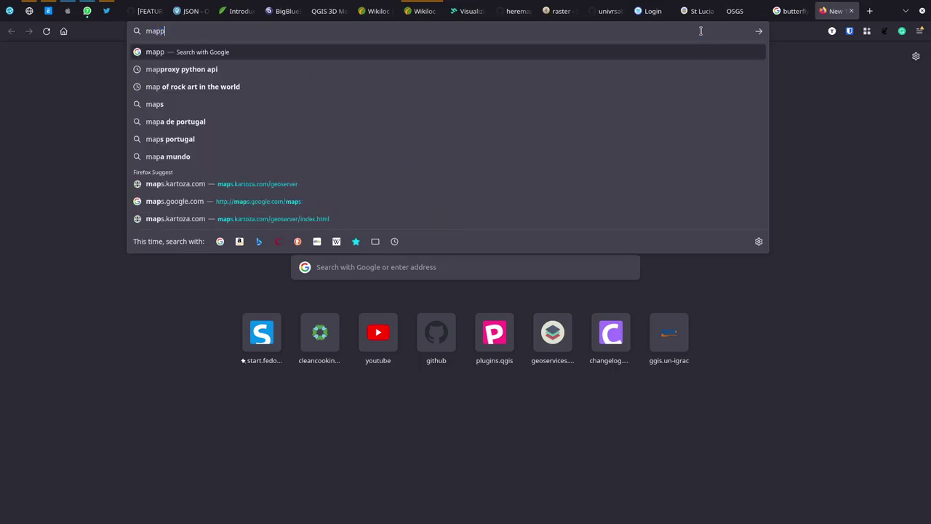
{"action": "type", "text": "rojections.org"}
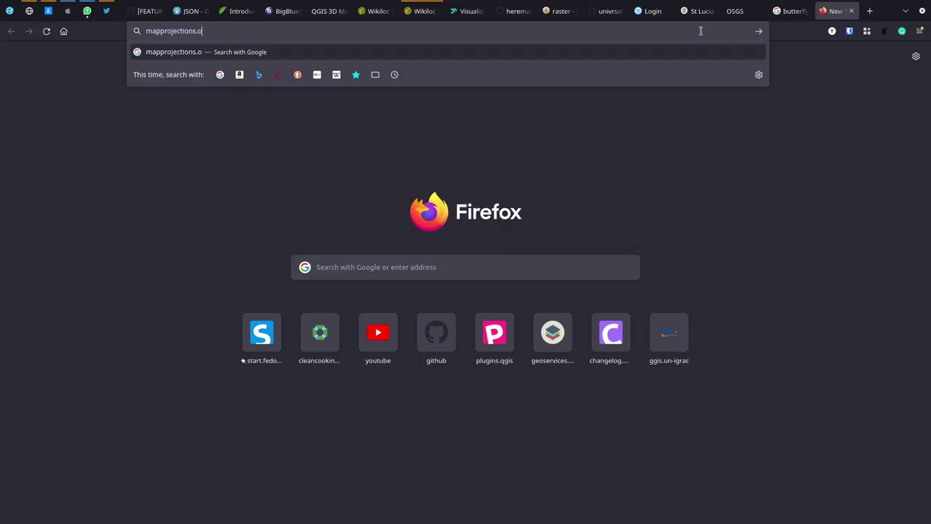
{"action": "key", "text": "Return"}
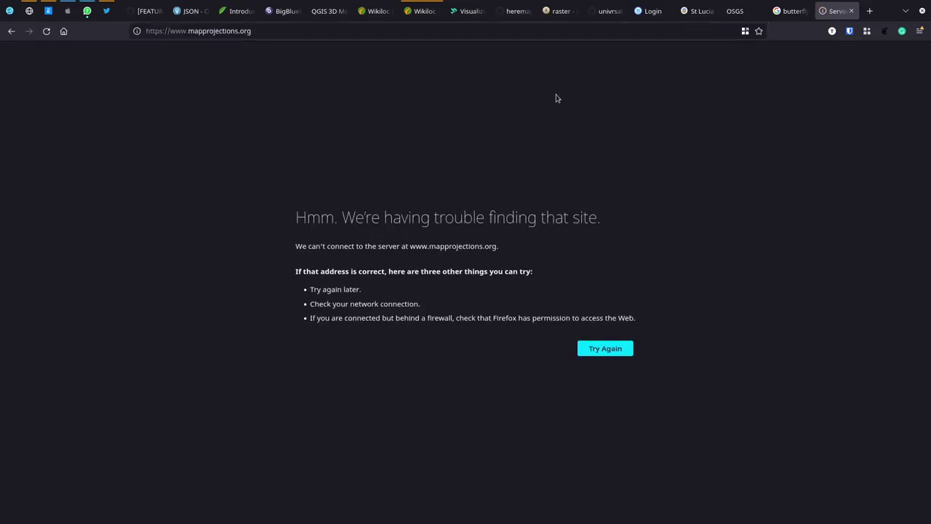
- Replace the web address with a search for "map projections waterman"
{"action": "double_click", "coordinate": [279, 32]}
{"action": "triple_click", "coordinate": [279, 33]}
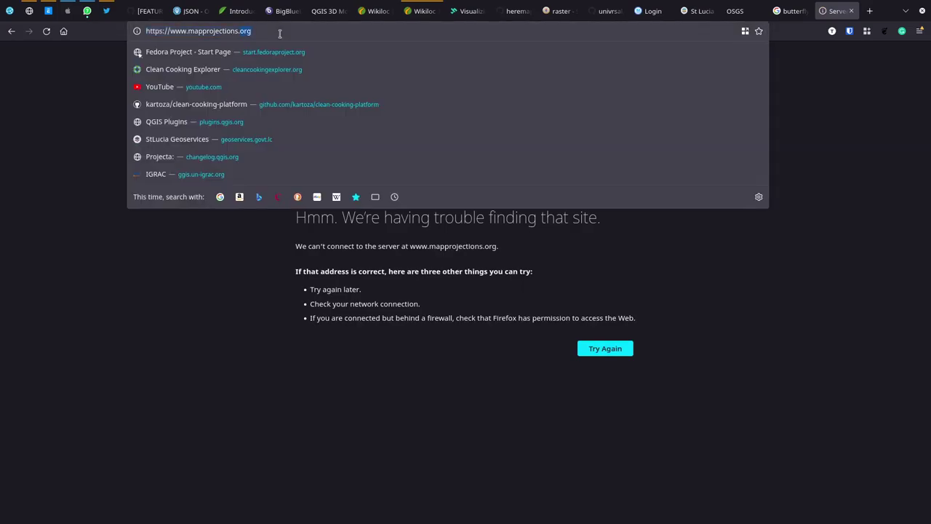
{"action": "type", "text": "ma"}
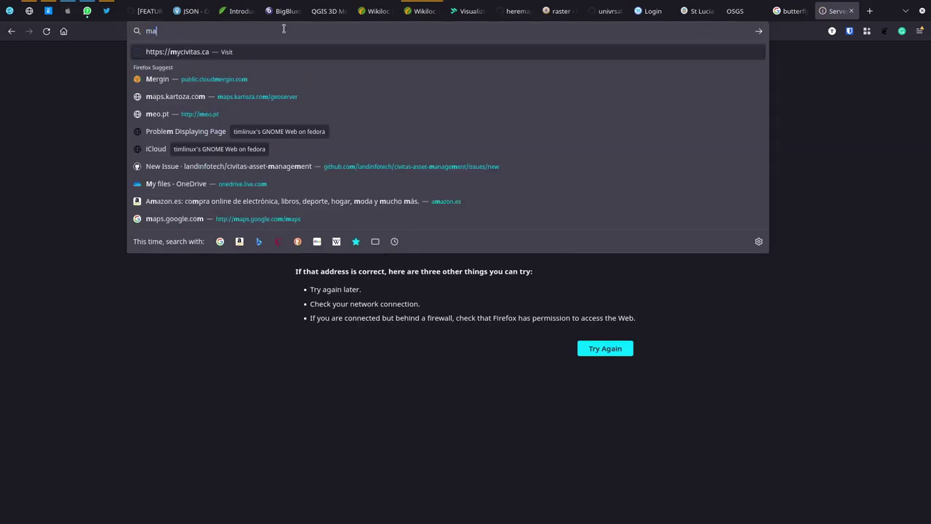
{"action": "type", "text": "p projectio"}
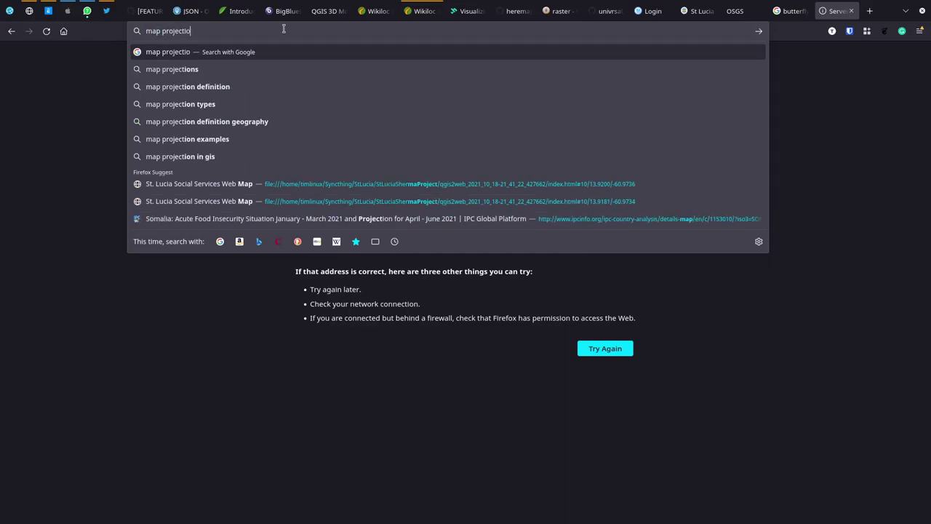
{"action": "type", "text": "ns waterman"}
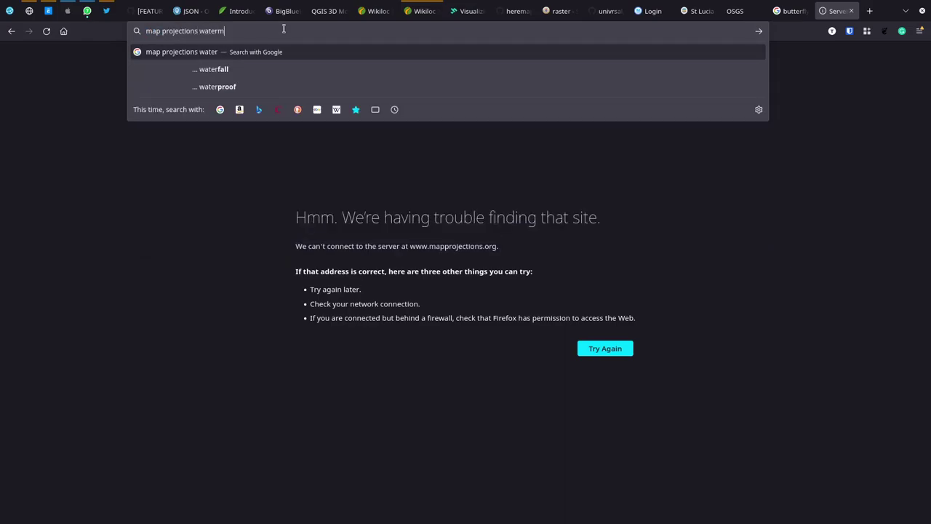
{"action": "key", "text": "Return"}
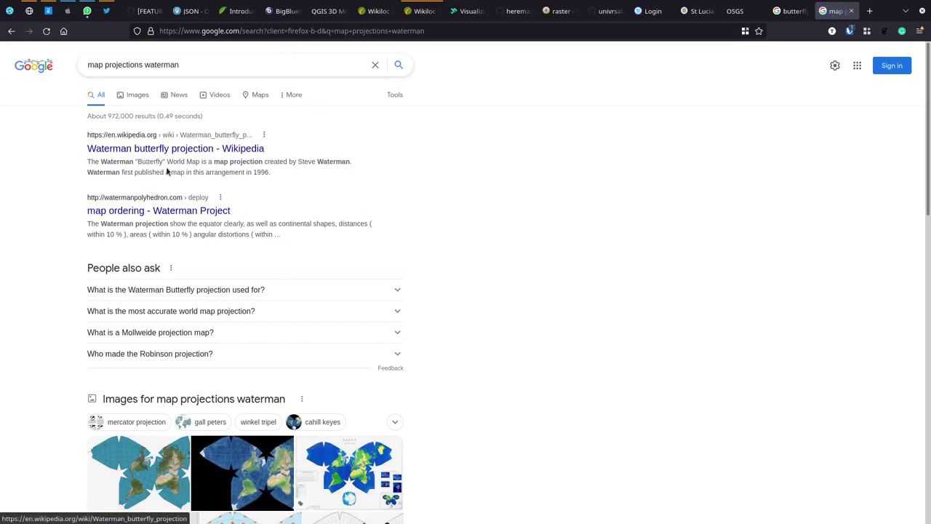
- Open the map-projections.net result for Waterman Butterfly (alternative arrangement) and look through the projection's details
{"action": "scroll", "coordinate": [535, 356], "scroll_direction": "down", "scroll_amount": 2}
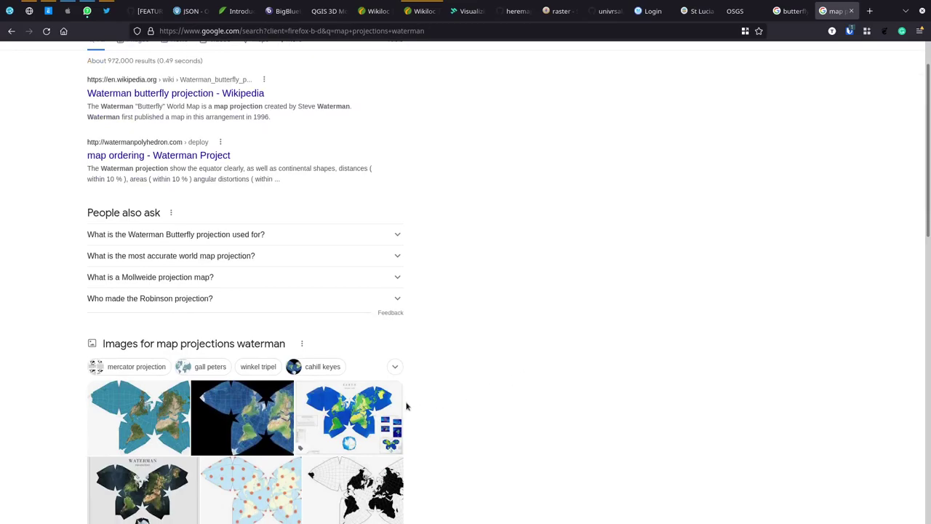
{"action": "scroll", "coordinate": [489, 374], "scroll_direction": "down", "scroll_amount": 4}
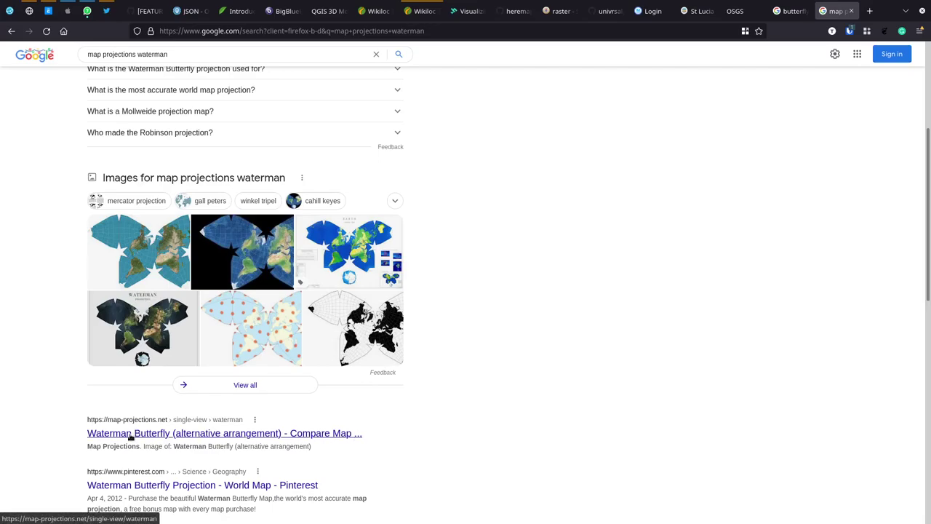
{"action": "left_click", "coordinate": [133, 434]}
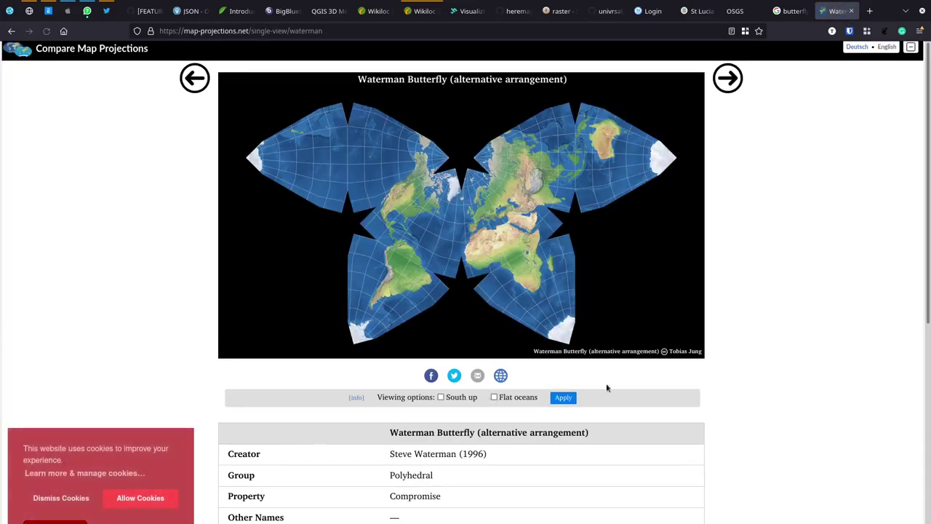
{"action": "scroll", "coordinate": [751, 360], "scroll_direction": "down", "scroll_amount": 4}
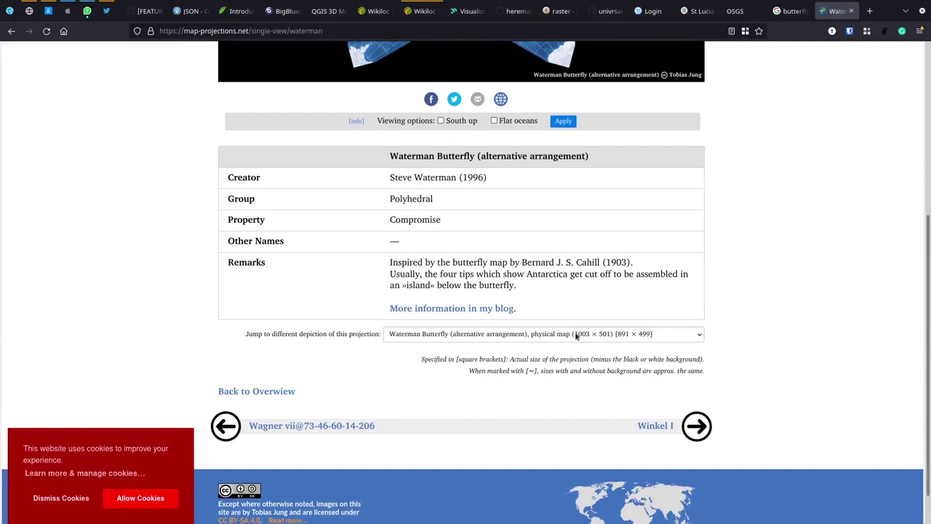
{"action": "scroll", "coordinate": [365, 368], "scroll_direction": "down", "scroll_amount": 1}
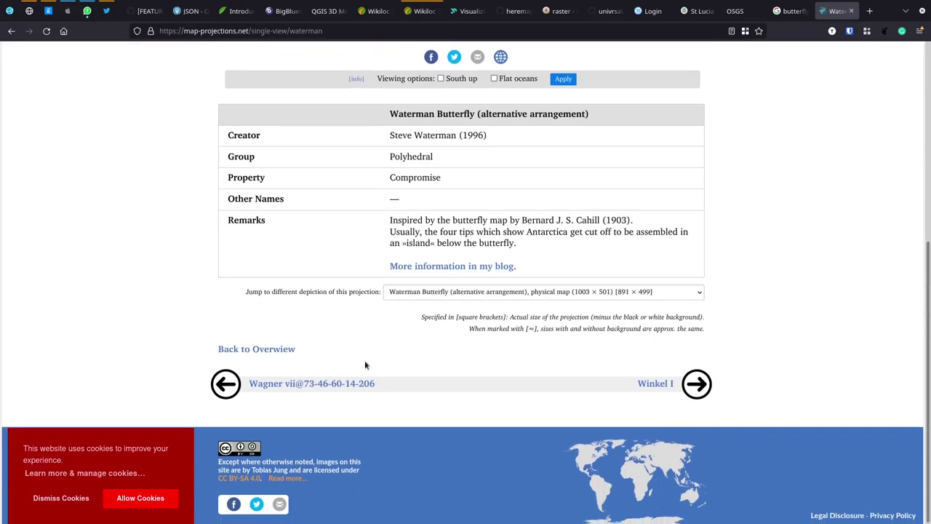
- Open the linked blog article on four polyhedral projections and examine its Waterman Butterfly, Cahill-Keyes and Cahill-Concialdi Bat sections
{"action": "left_click", "coordinate": [452, 267]}
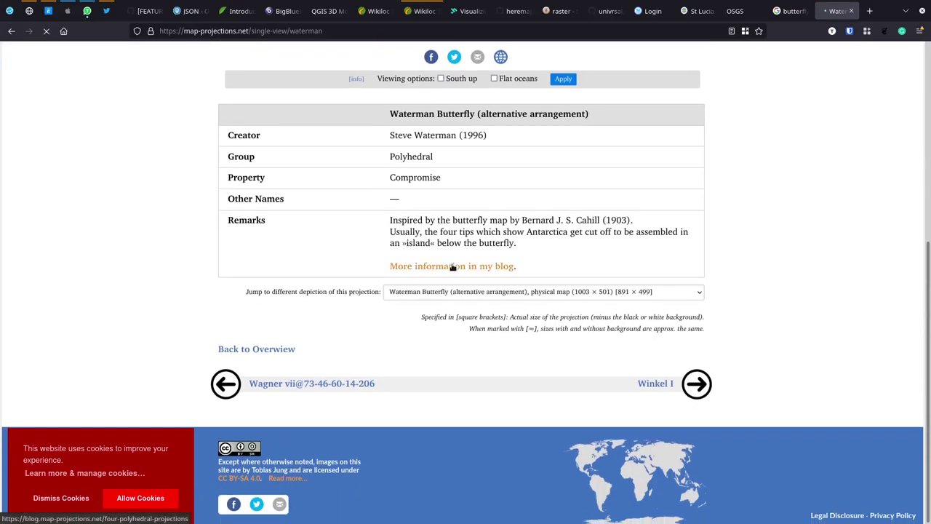
{"action": "scroll", "coordinate": [534, 317], "scroll_direction": "down", "scroll_amount": 3}
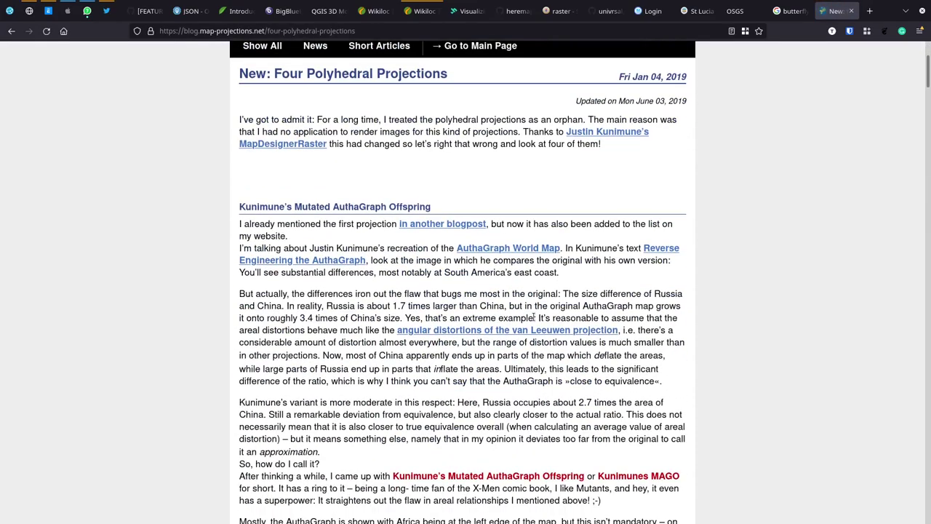
{"action": "scroll", "coordinate": [381, 320], "scroll_direction": "down", "scroll_amount": 6}
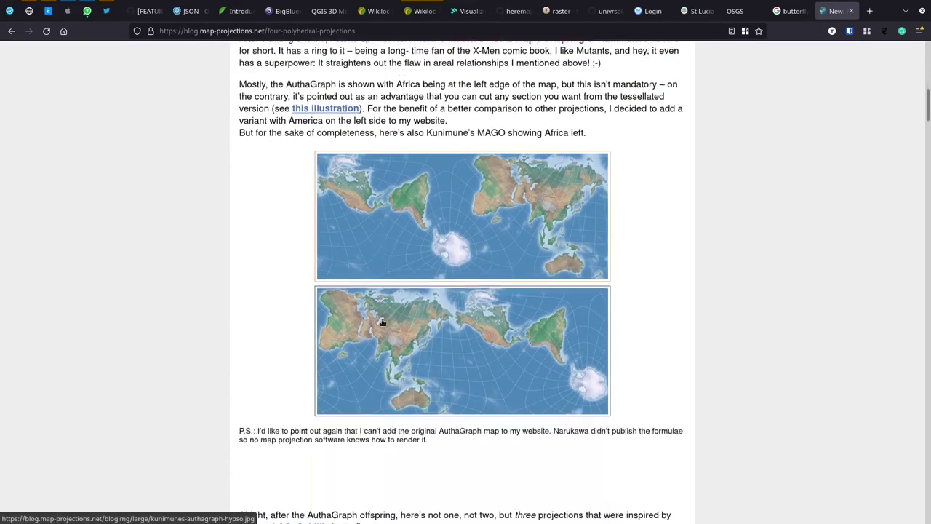
{"action": "scroll", "coordinate": [383, 322], "scroll_direction": "down", "scroll_amount": 5}
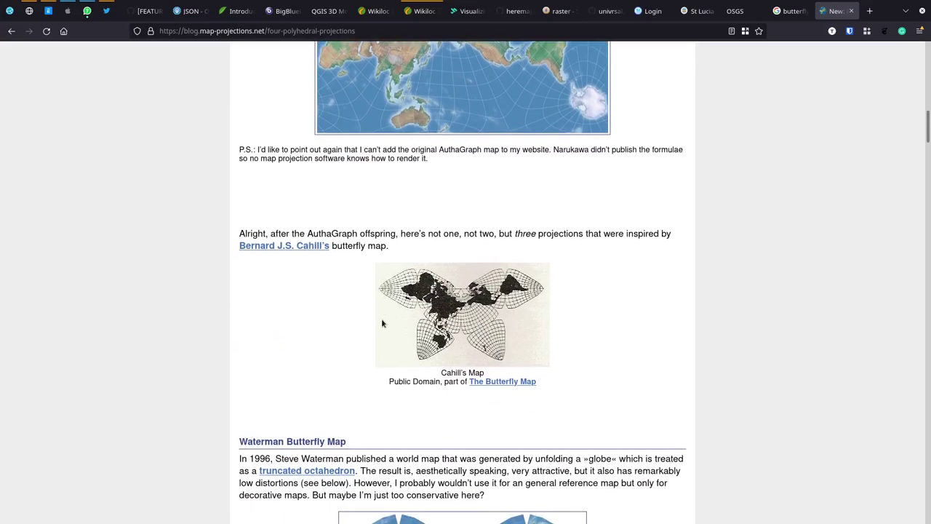
{"action": "scroll", "coordinate": [381, 326], "scroll_direction": "down", "scroll_amount": 1}
{"action": "scroll", "coordinate": [381, 323], "scroll_direction": "down", "scroll_amount": 5}
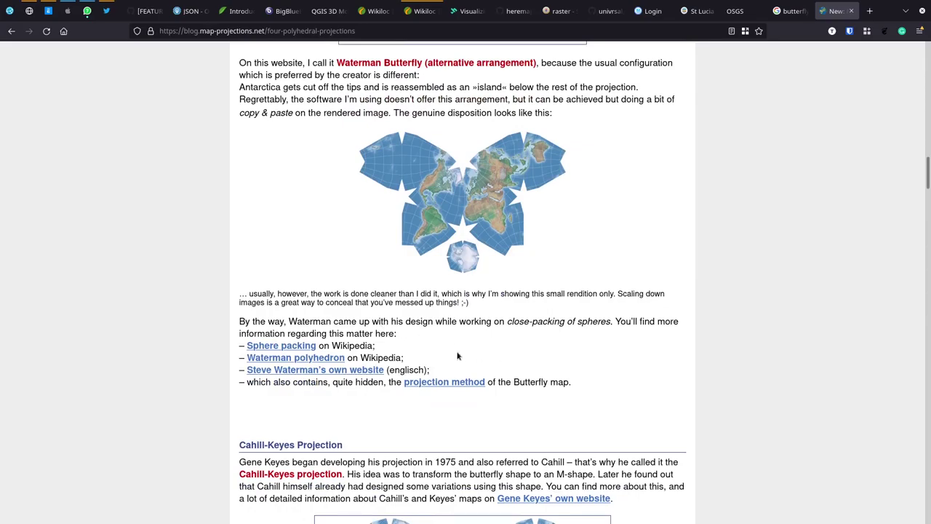
{"action": "scroll", "coordinate": [453, 355], "scroll_direction": "down", "scroll_amount": 1}
{"action": "scroll", "coordinate": [453, 355], "scroll_direction": "down", "scroll_amount": 5}
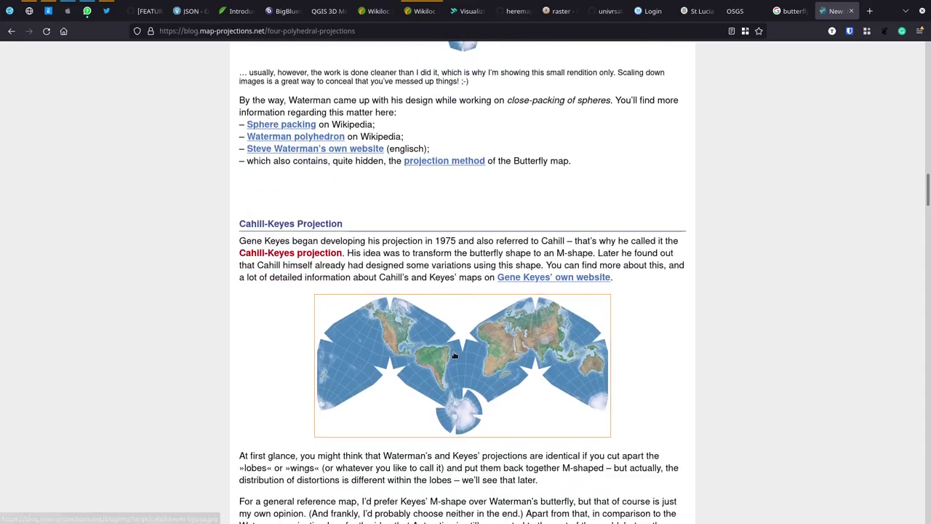
{"action": "scroll", "coordinate": [339, 84], "scroll_direction": "up", "scroll_amount": 3}
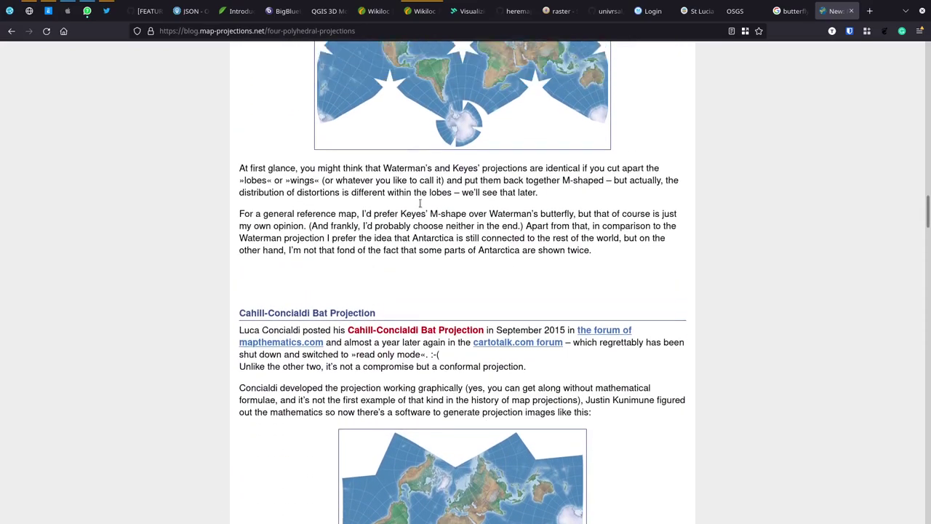
{"action": "scroll", "coordinate": [347, 100], "scroll_direction": "up", "scroll_amount": 3}
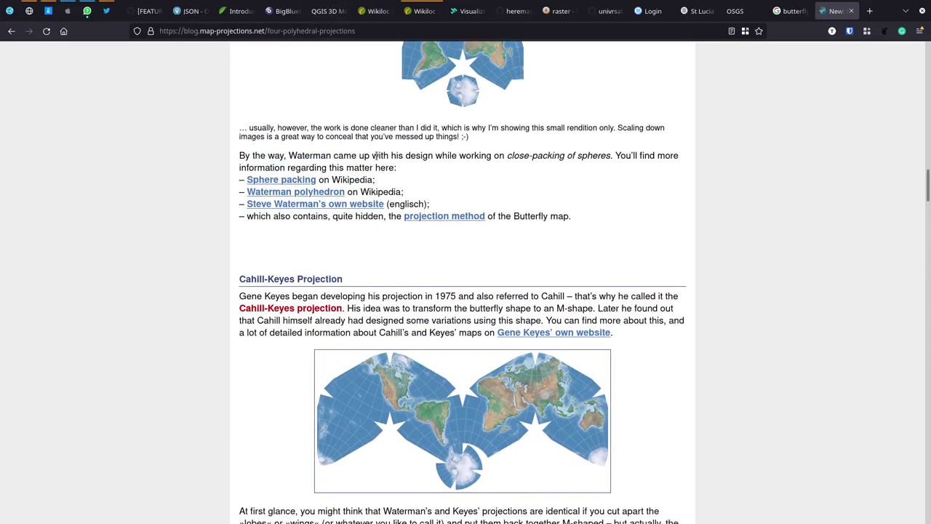
{"action": "scroll", "coordinate": [376, 155], "scroll_direction": "up", "scroll_amount": 5}
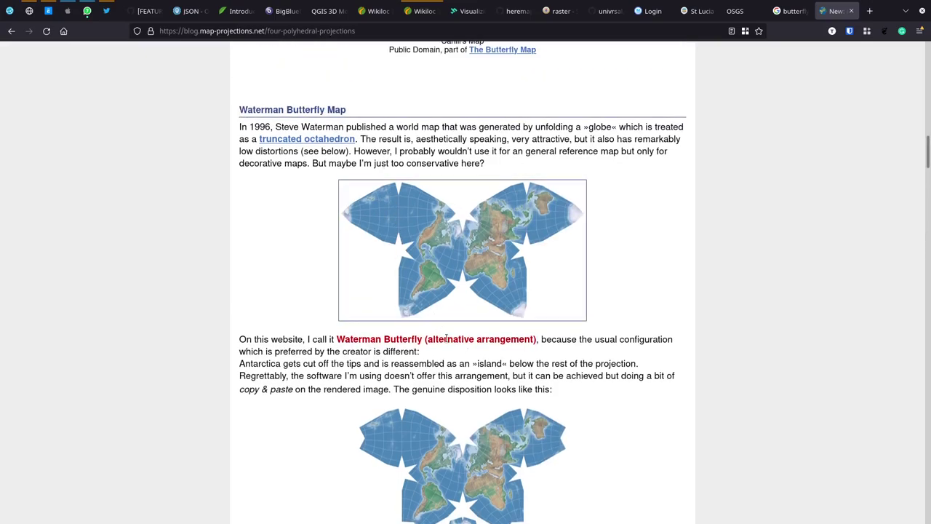
- Copy the name Waterman Butterfly from the article and search the web for "Waterman Butterfly proj4"
{"action": "left_click_drag", "start_coordinate": [422, 341], "coordinate": [335, 340]}
{"action": "key", "text": "ctrl+c"}
{"action": "left_click", "coordinate": [343, 31]}
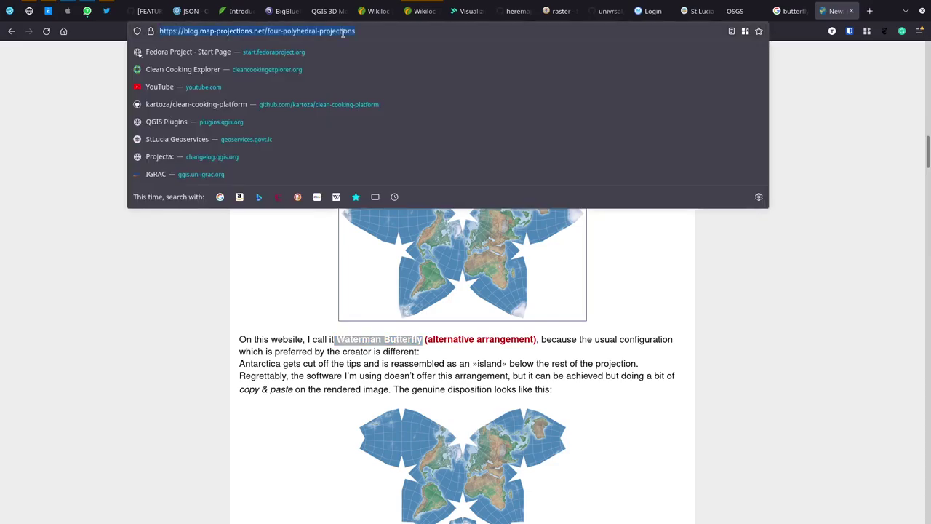
{"action": "key", "text": "ctrl+v"}
{"action": "type", "text": "pr"}
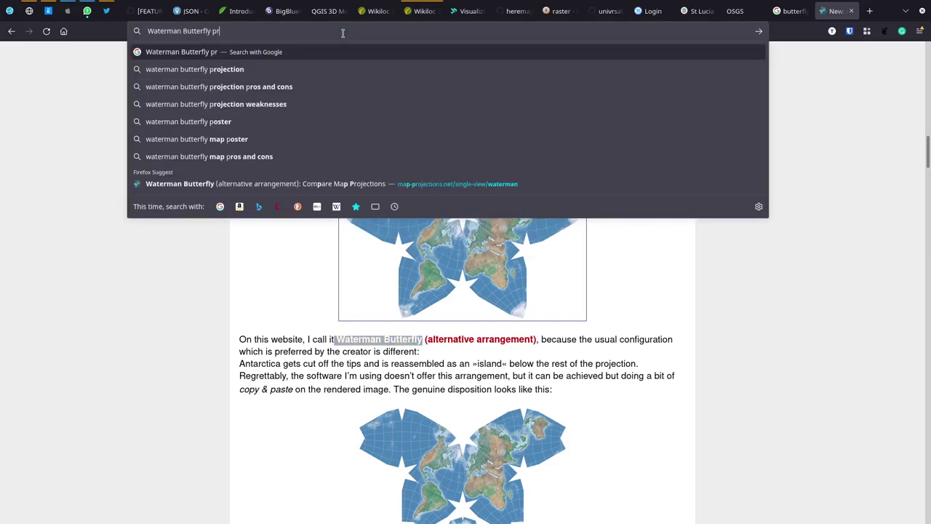
{"action": "type", "text": "oj4"}
{"action": "key", "text": "Return"}
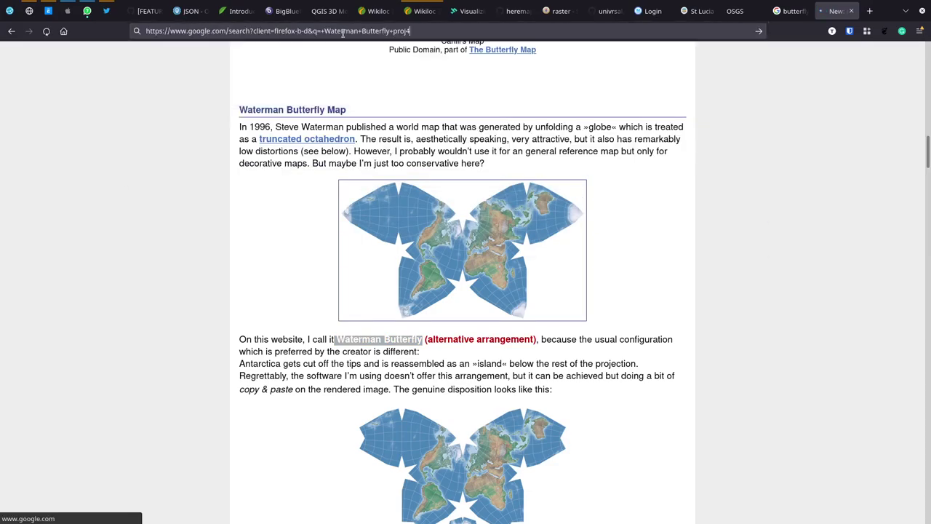
- Change the web search to "Waterman Butterfly proj5" and run it
{"action": "left_click", "coordinate": [350, 29]}
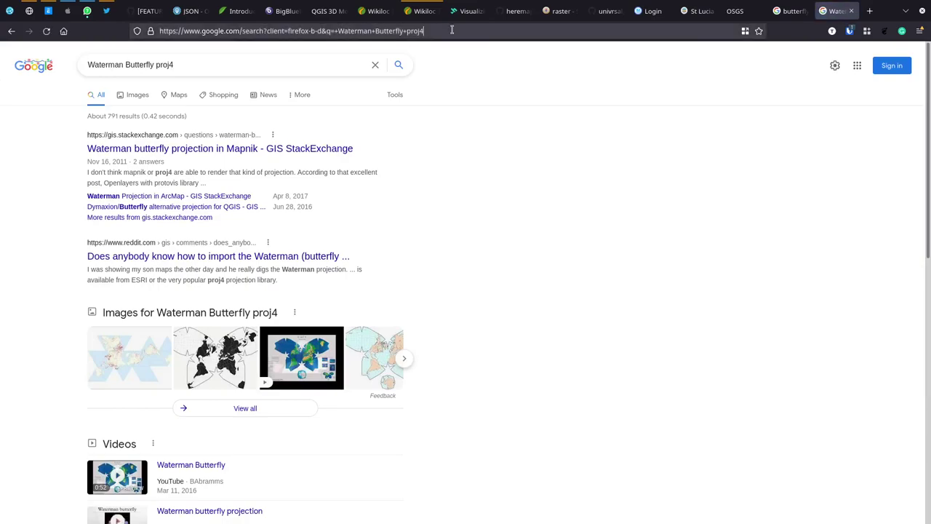
{"action": "key", "text": "End"}
{"action": "key", "text": "BackSpace"}
{"action": "type", "text": "5"}
{"action": "key", "text": "Return"}
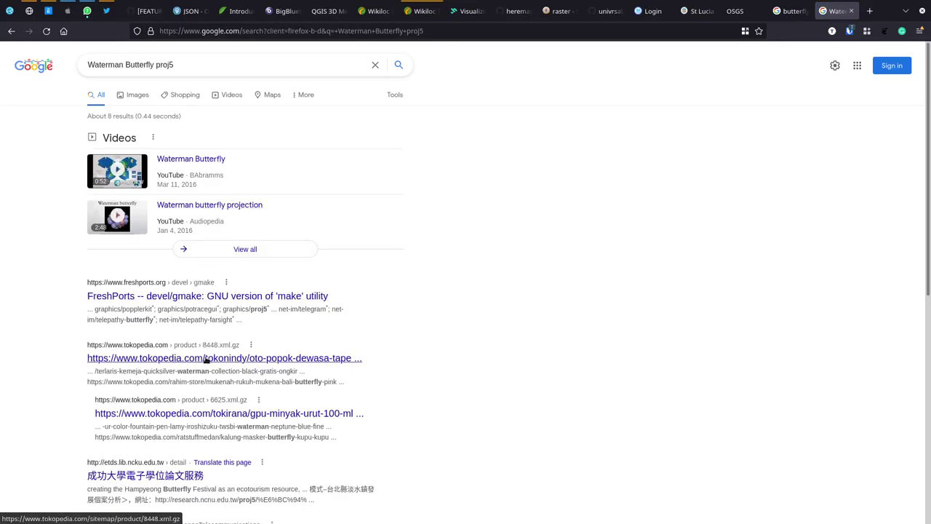
- Search again for "Waterman Butterfly proj4" and open the GIS StackExchange question "Waterman butterfly projection in Mapnik"
{"action": "left_click", "coordinate": [429, 31]}
{"action": "left_click", "coordinate": [430, 30]}
{"action": "key", "text": "BackSpace"}
{"action": "type", "text": "4"}
{"action": "key", "text": "Return"}
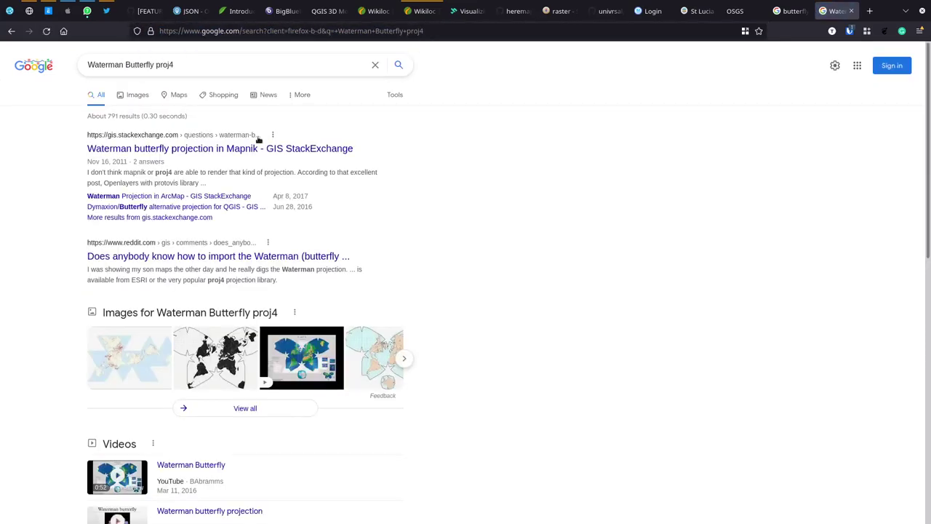
{"action": "left_click", "coordinate": [183, 148]}
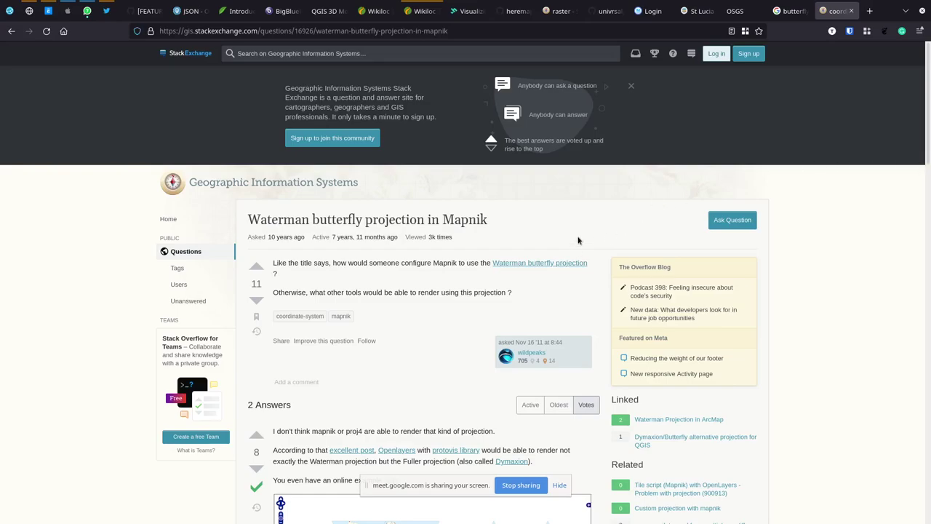
- Switch to QGIS, bring the Project Properties dialog fully into view and filter the coordinate reference systems by "south"
{"action": "key", "text": "alt+Tab"}
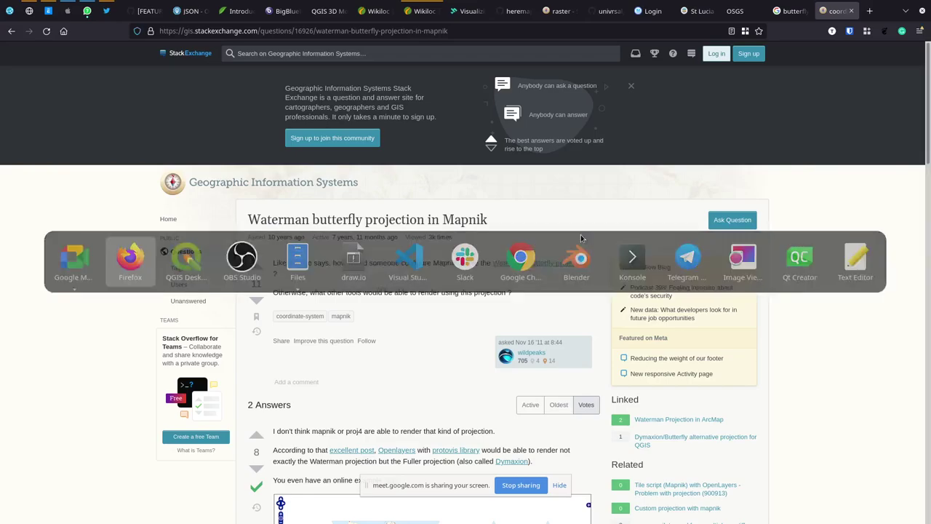
{"action": "key", "text": "alt+Tab"}
{"action": "key", "text": "alt+Tab"}
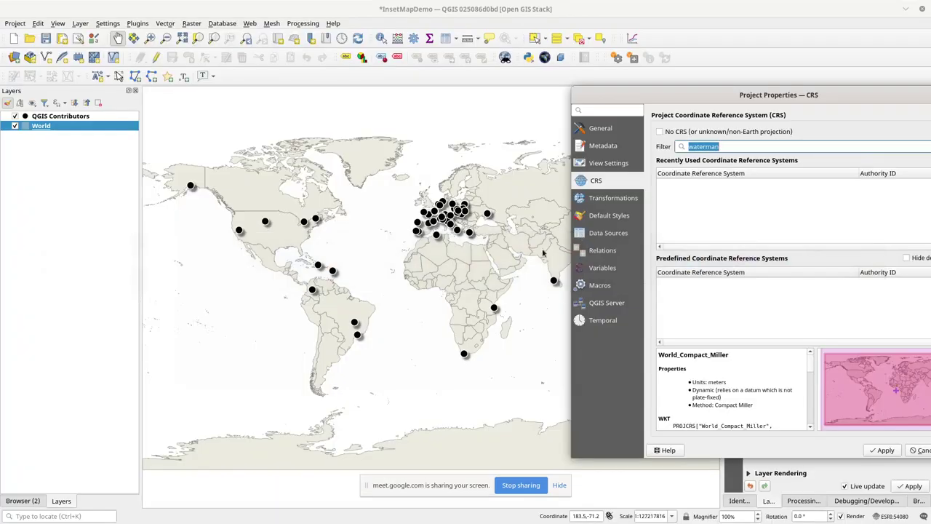
{"action": "left_click_drag", "start_coordinate": [725, 96], "coordinate": [472, 82]}
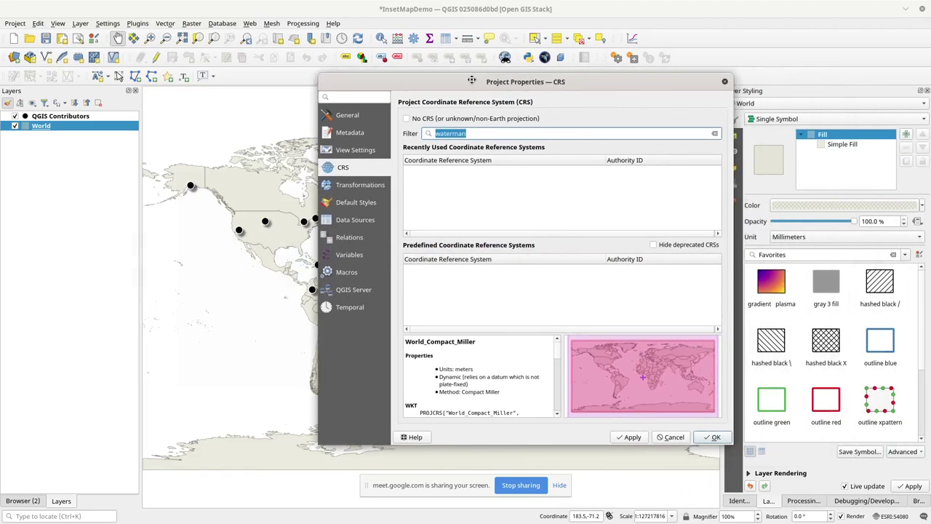
{"action": "type", "text": "sour"}
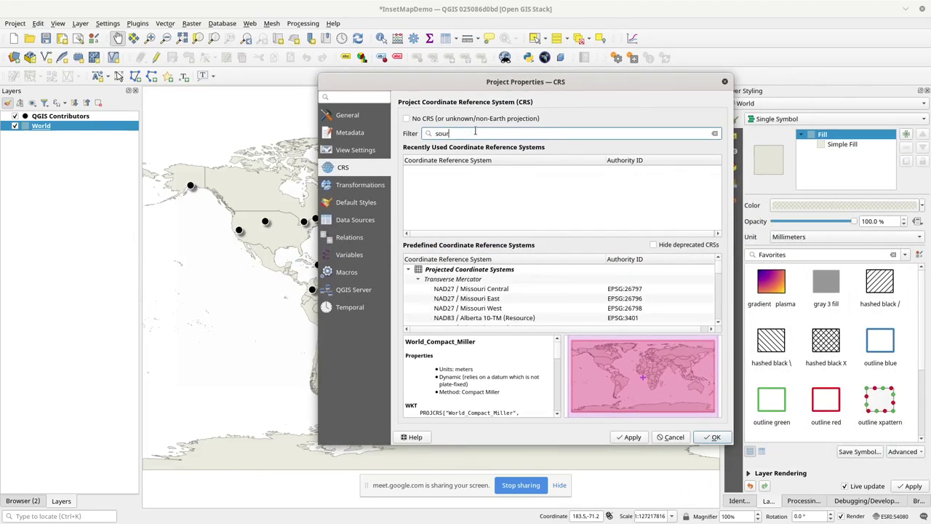
{"action": "key", "text": "BackSpace"}
{"action": "type", "text": "th "}
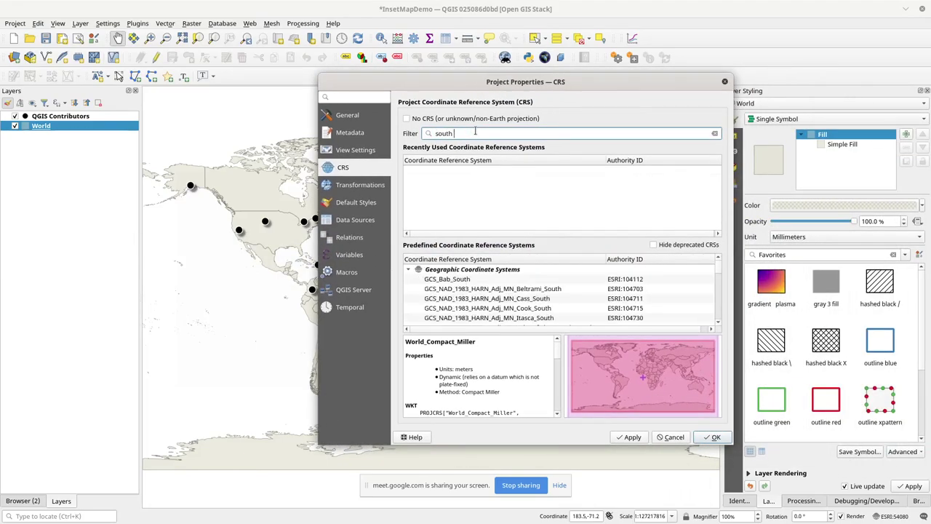
{"action": "type", "text": "af"}
{"action": "key", "text": "BackSpace"}
{"action": "key", "text": "BackSpace"}
{"action": "key", "text": "BackSpace"}
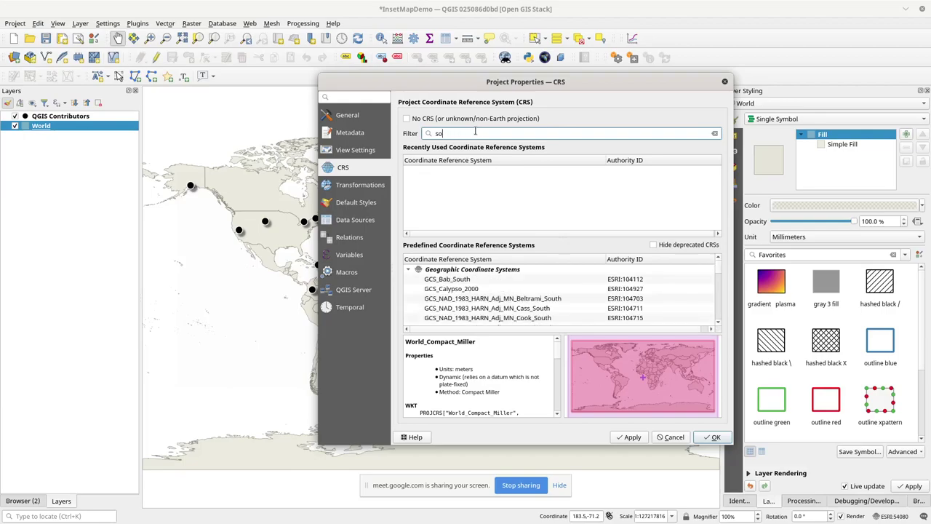
- Filter the coordinate reference systems by "rsa", then clear that filter
{"action": "key", "text": "BackSpace"}
{"action": "key", "text": "BackSpace"}
{"action": "key", "text": "BackSpace"}
{"action": "type", "text": "rsa"}
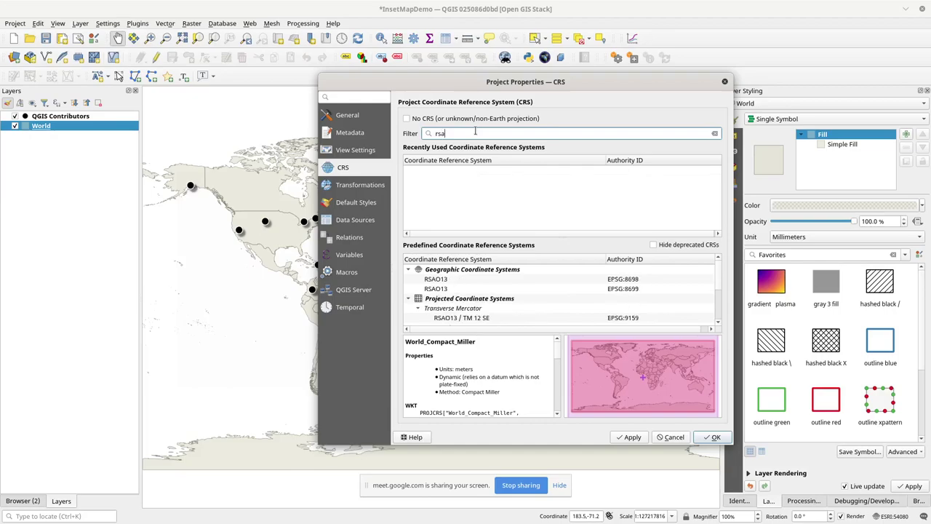
{"action": "key", "text": "BackSpace"}
{"action": "key", "text": "BackSpace"}
{"action": "key", "text": "BackSpace"}
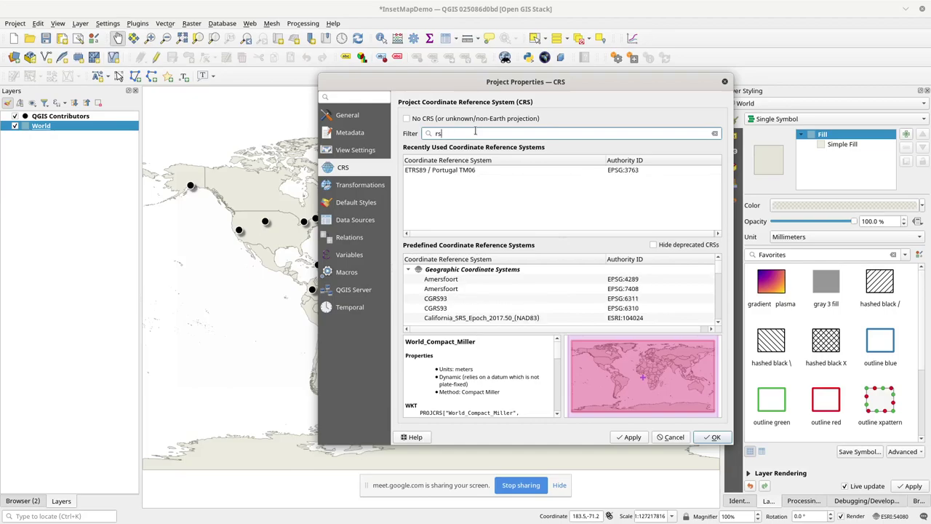
- Search the coordinate reference systems for "sangi"
{"action": "type", "text": "sna"}
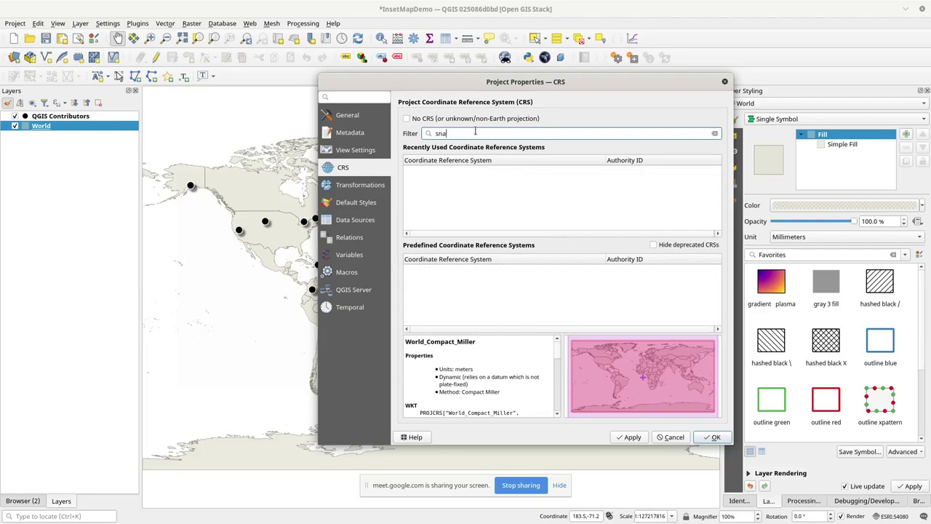
{"action": "key", "text": "BackSpace"}
{"action": "key", "text": "BackSpace"}
{"action": "type", "text": "ang"}
{"action": "key", "text": "BackSpace"}
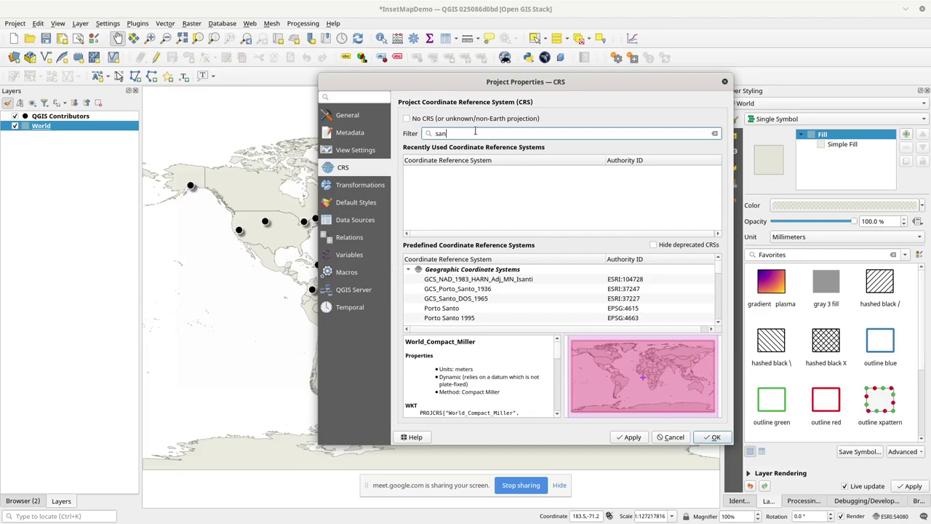
{"action": "type", "text": "gi"}
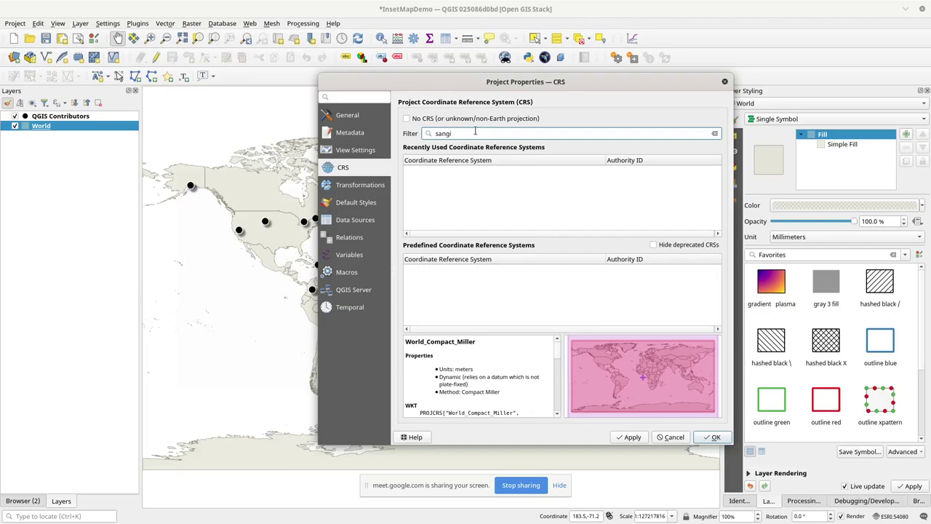
- Replace the coordinate reference system filter with "utm"
{"action": "key", "text": "BackSpace"}
{"action": "key", "text": "BackSpace"}
{"action": "key", "text": "BackSpace"}
{"action": "key", "text": "BackSpace"}
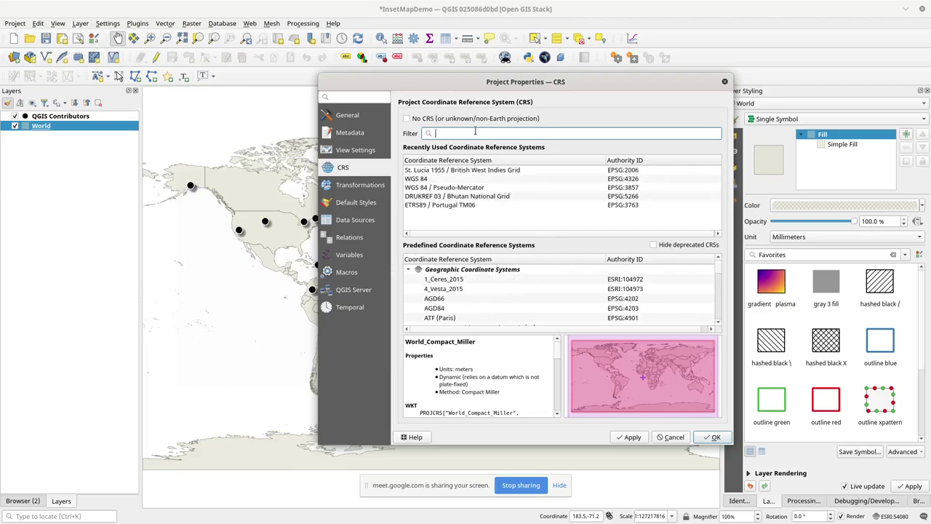
{"action": "type", "text": "utm"}
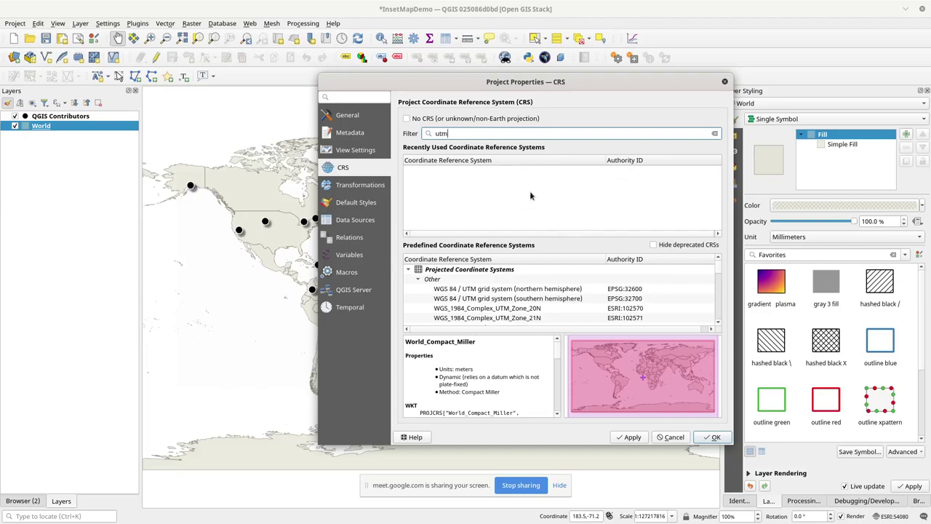
- Filter the coordinate reference systems by "34s" and select WGS 84 / UTM zone 34S to preview its extent
{"action": "key", "text": "BackSpace"}
{"action": "key", "text": "BackSpace"}
{"action": "key", "text": "BackSpace"}
{"action": "type", "text": "34s"}
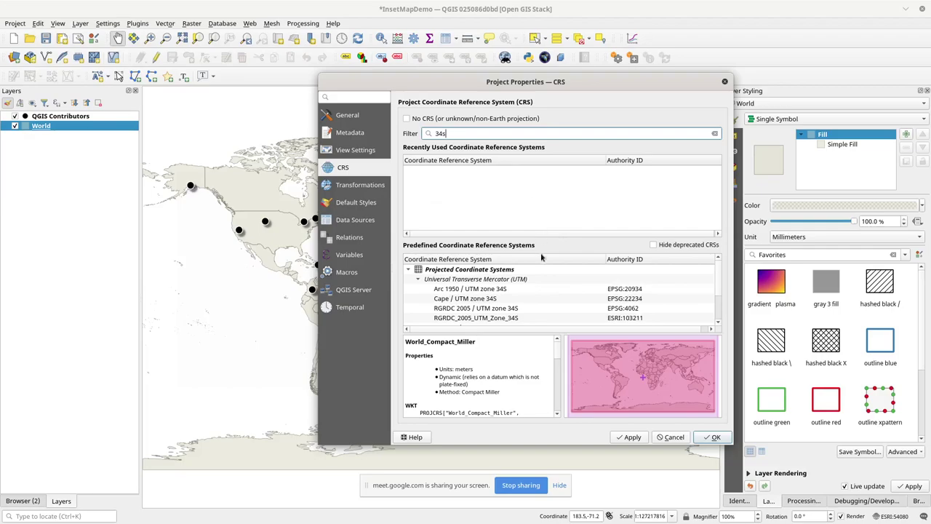
{"action": "scroll", "coordinate": [543, 284], "scroll_direction": "down", "scroll_amount": 2}
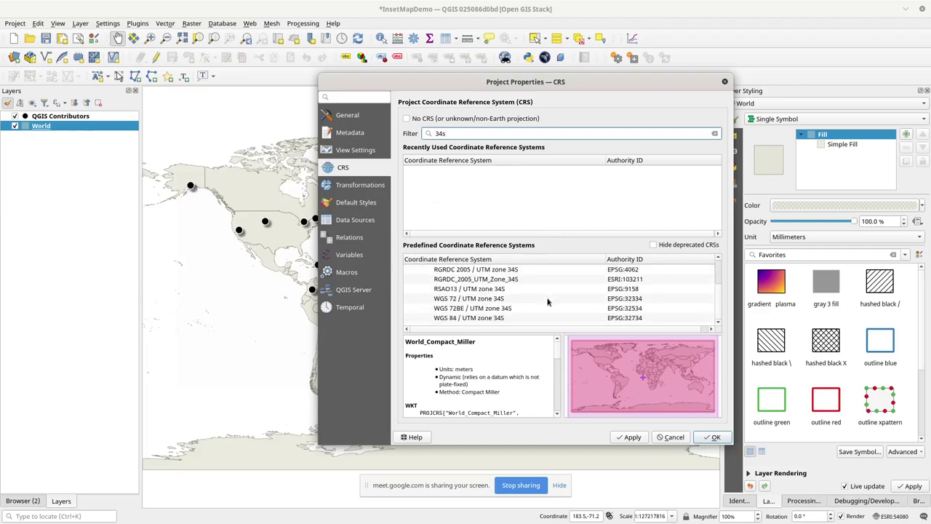
{"action": "left_click", "coordinate": [490, 318]}
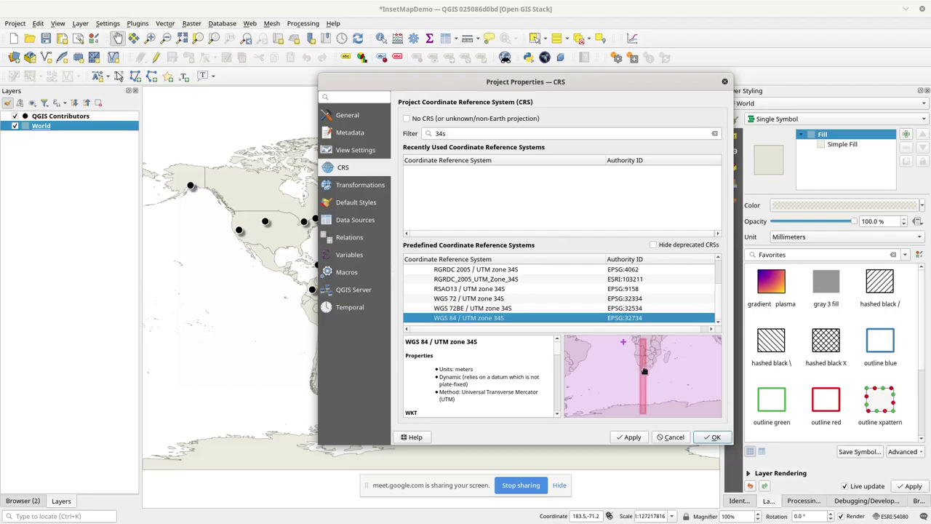
- Change the filter to "35s" and select WGS 84 / UTM zone 35S to preview its extent
{"action": "left_click", "coordinate": [440, 133]}
{"action": "key", "text": "BackSpace"}
{"action": "type", "text": "5"}
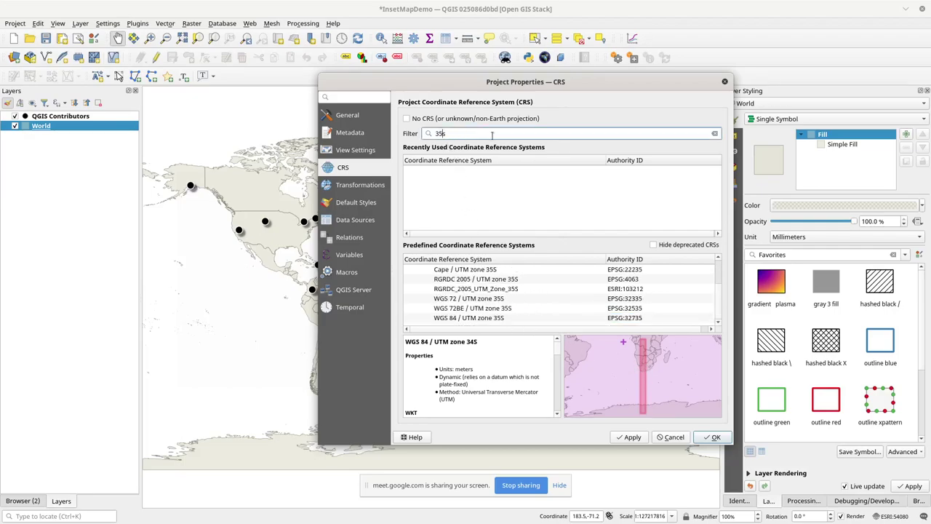
{"action": "left_click", "coordinate": [504, 318]}
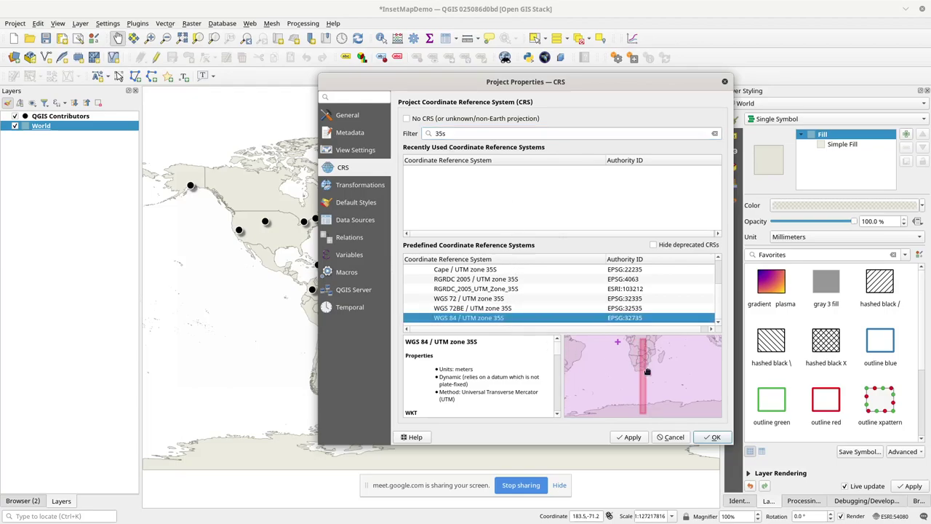
- Filter the coordinate reference systems by "lambert" and preview the two ETRS89 Lambert Azimutal Equal Area entries
{"action": "double_click", "coordinate": [450, 133]}
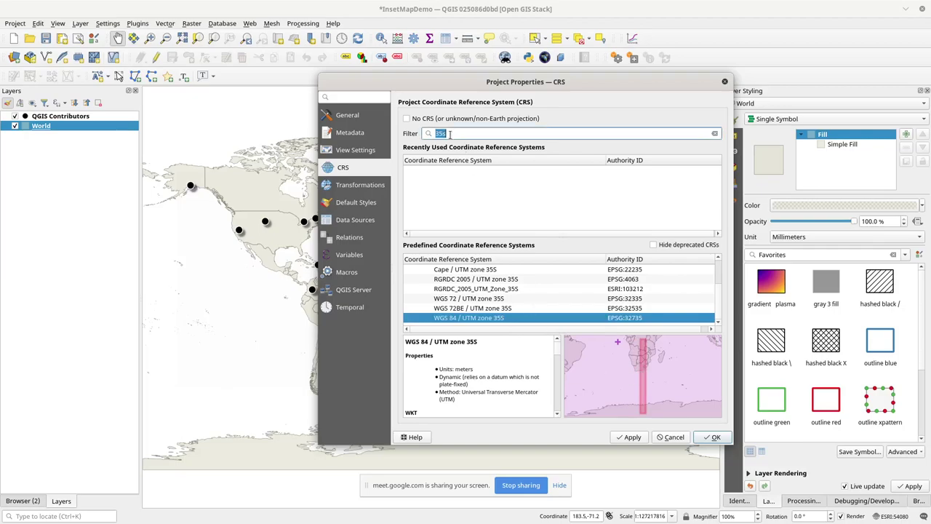
{"action": "type", "text": "lambert"}
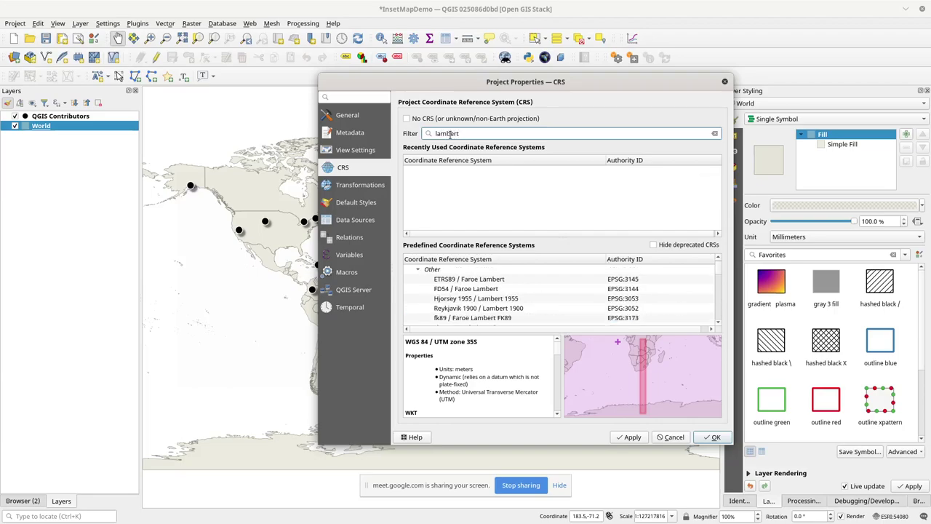
{"action": "scroll", "coordinate": [575, 284], "scroll_direction": "down", "scroll_amount": 2}
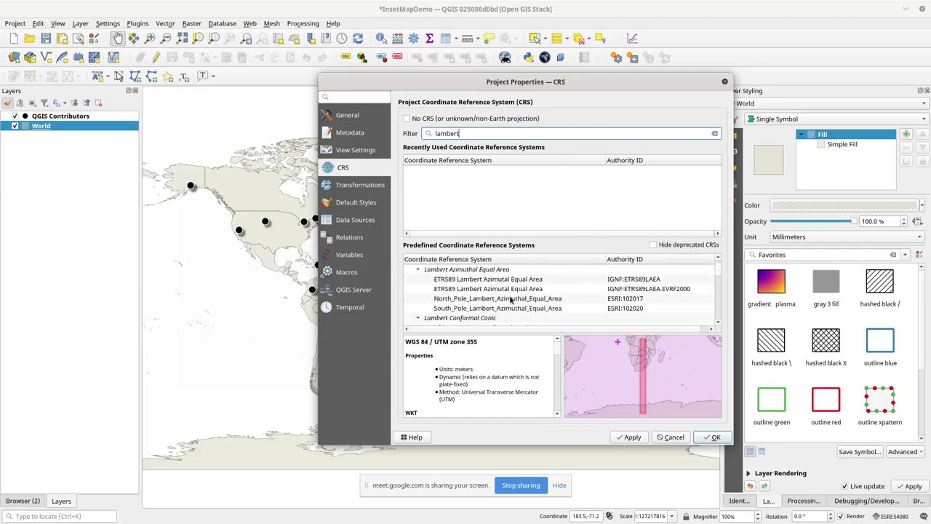
{"action": "left_click", "coordinate": [504, 289]}
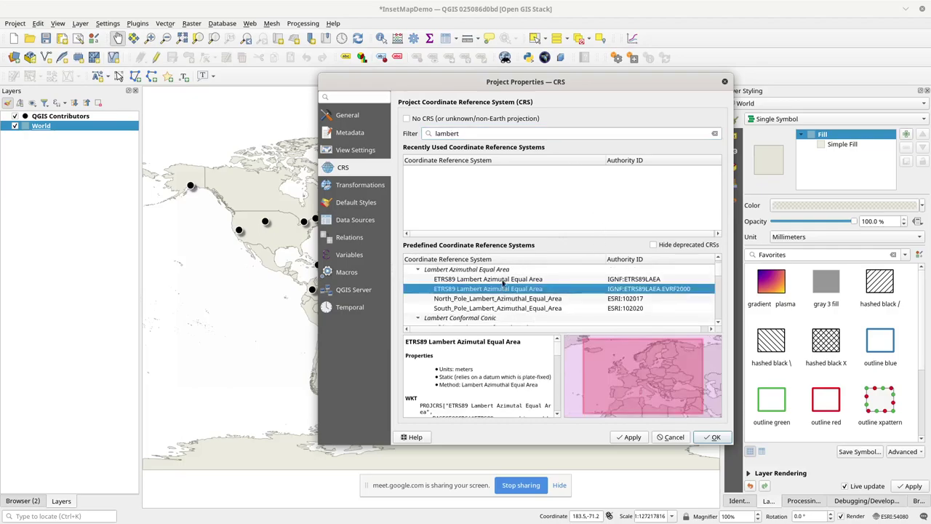
{"action": "left_click", "coordinate": [502, 279]}
{"action": "scroll", "coordinate": [502, 310], "scroll_direction": "down", "scroll_amount": 1}
{"action": "scroll", "coordinate": [480, 299], "scroll_direction": "down", "scroll_amount": 1}
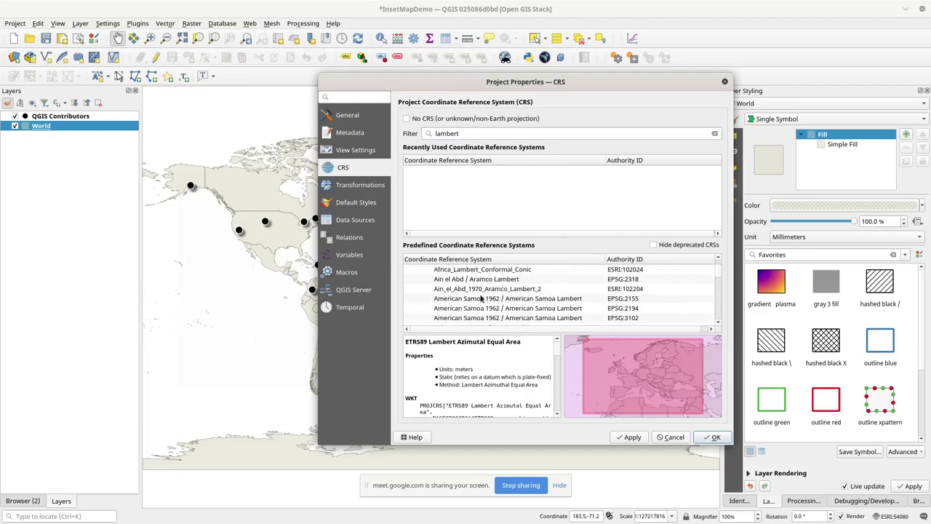
- Preview the extent of Africa_Lambert_Conformal_Conic and look through the other Lambert Conformal Conic systems
{"action": "left_click", "coordinate": [469, 270]}
{"action": "scroll", "coordinate": [517, 309], "scroll_direction": "down", "scroll_amount": 1}
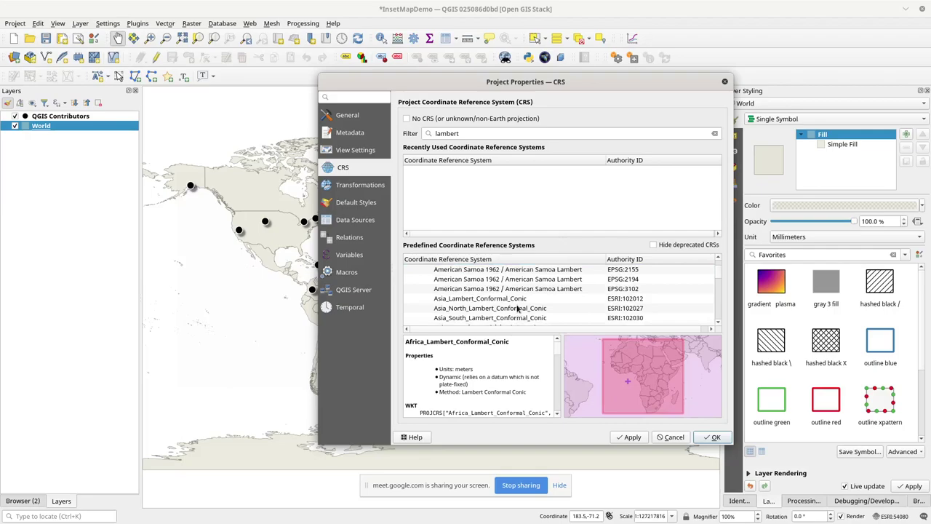
{"action": "scroll", "coordinate": [517, 308], "scroll_direction": "down", "scroll_amount": 1}
{"action": "scroll", "coordinate": [517, 308], "scroll_direction": "down", "scroll_amount": 1}
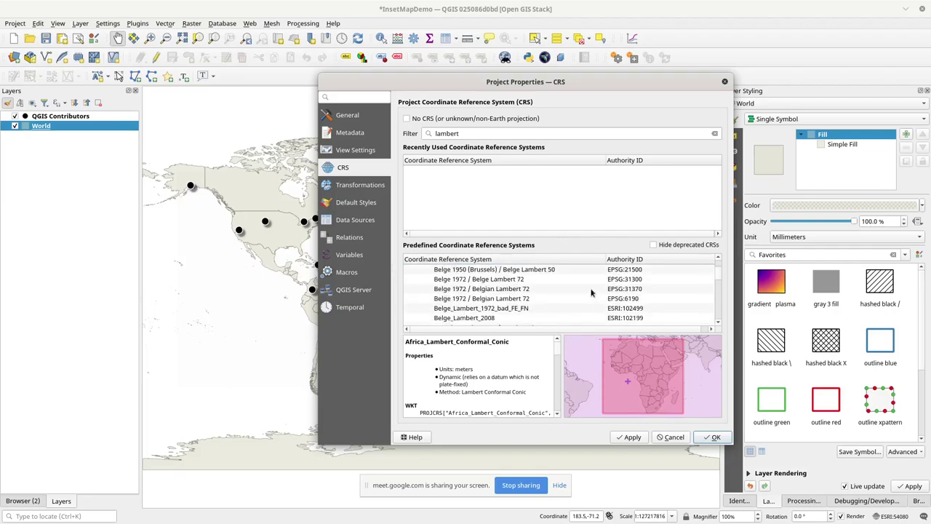
{"action": "scroll", "coordinate": [516, 290], "scroll_direction": "down", "scroll_amount": 2}
{"action": "scroll", "coordinate": [515, 289], "scroll_direction": "down", "scroll_amount": 2}
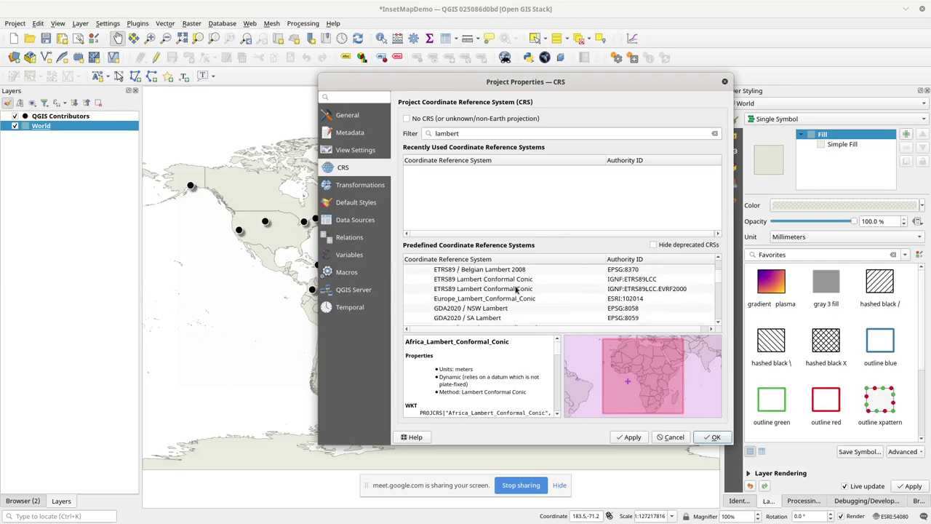
- Preview the extents of GDA2020 / NSW Lambert, GDA2020 / SA Lambert, GDA94 / SA Lambert and KOC Lambert
{"action": "left_click", "coordinate": [492, 308]}
{"action": "left_click", "coordinate": [492, 317]}
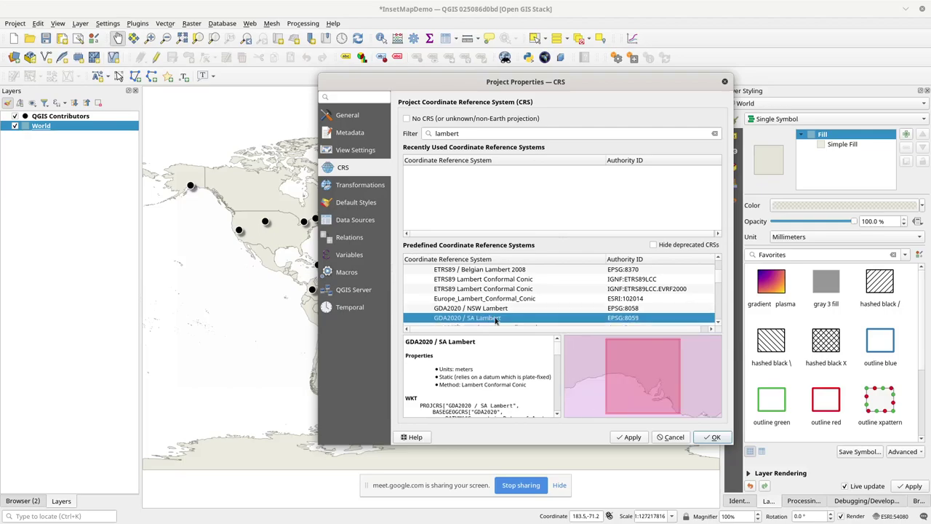
{"action": "scroll", "coordinate": [512, 315], "scroll_direction": "down", "scroll_amount": 3}
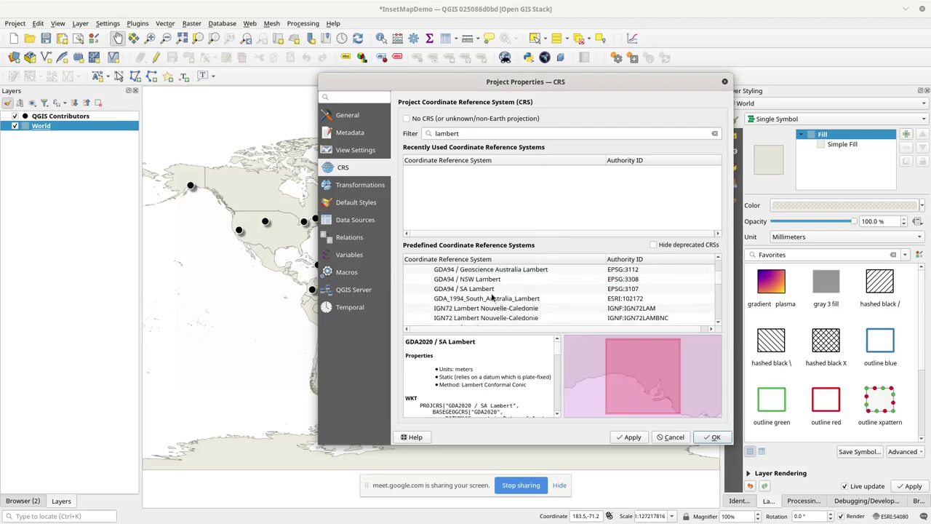
{"action": "left_click", "coordinate": [489, 291]}
{"action": "scroll", "coordinate": [510, 298], "scroll_direction": "down", "scroll_amount": 3}
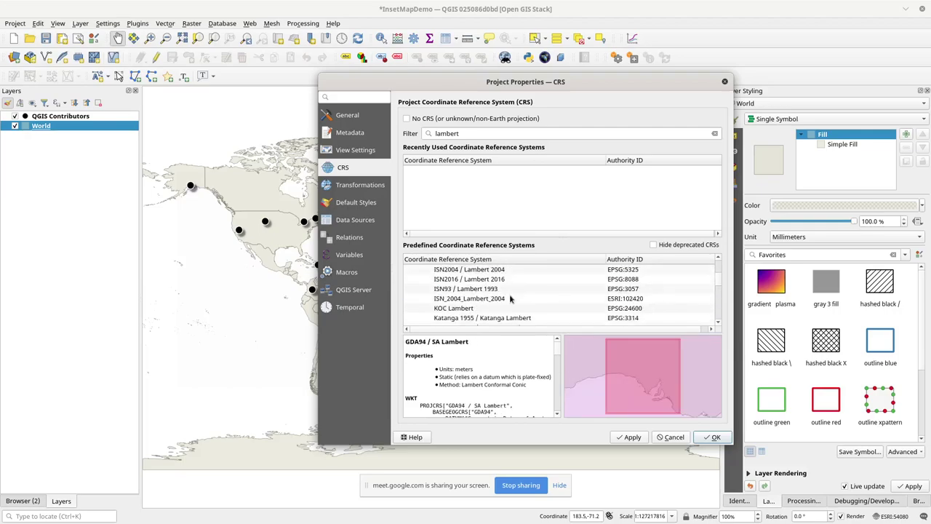
{"action": "left_click", "coordinate": [474, 309]}
- Look through the remaining Lambert Conformal Conic coordinate reference systems, covering the NAD83, NTF, South America and WGS 84 entries
{"action": "scroll", "coordinate": [492, 318], "scroll_direction": "down", "scroll_amount": 1}
{"action": "scroll", "coordinate": [494, 315], "scroll_direction": "down", "scroll_amount": 5}
{"action": "scroll", "coordinate": [494, 312], "scroll_direction": "down", "scroll_amount": 8}
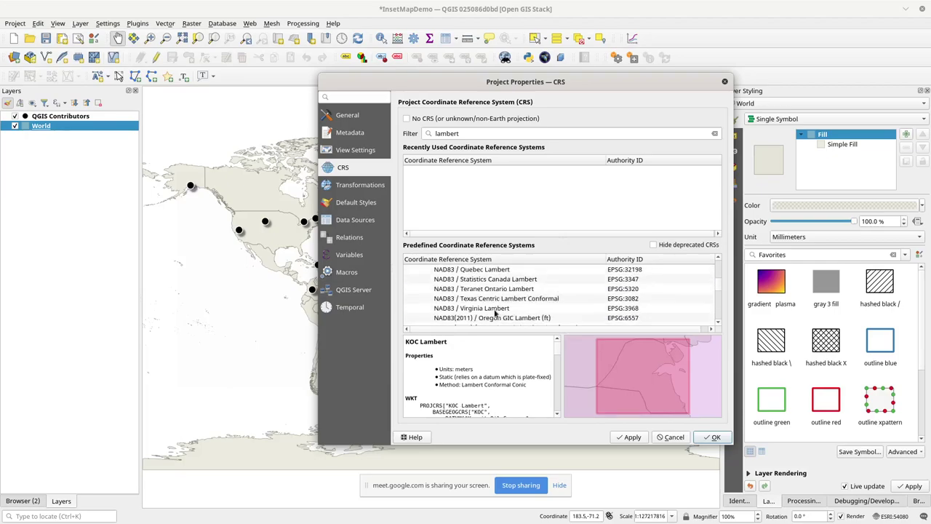
{"action": "scroll", "coordinate": [494, 312], "scroll_direction": "down", "scroll_amount": 8}
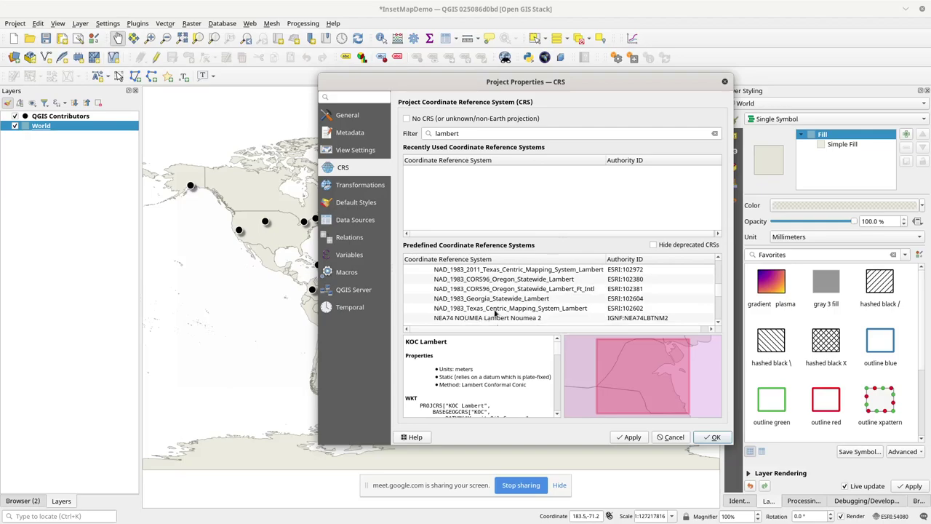
{"action": "scroll", "coordinate": [495, 313], "scroll_direction": "down", "scroll_amount": 6}
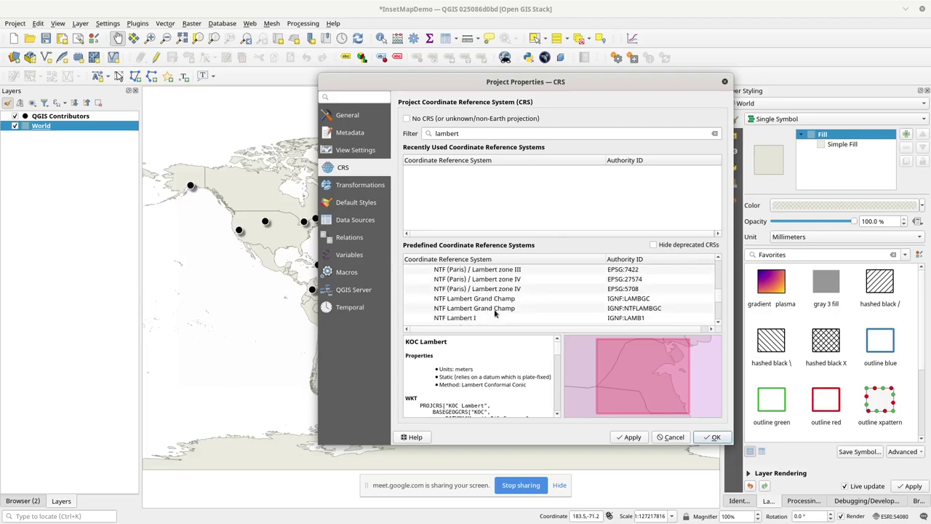
{"action": "scroll", "coordinate": [495, 313], "scroll_direction": "down", "scroll_amount": 8}
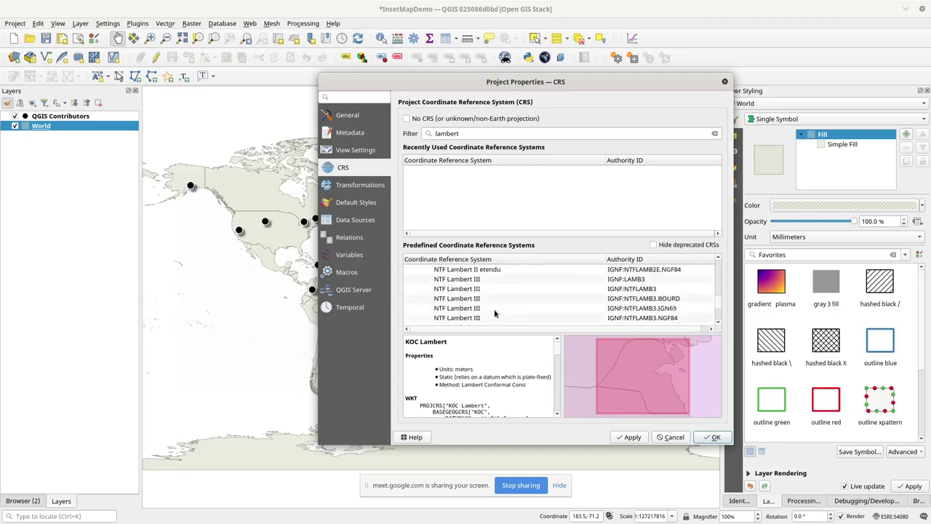
{"action": "scroll", "coordinate": [495, 313], "scroll_direction": "down", "scroll_amount": 8}
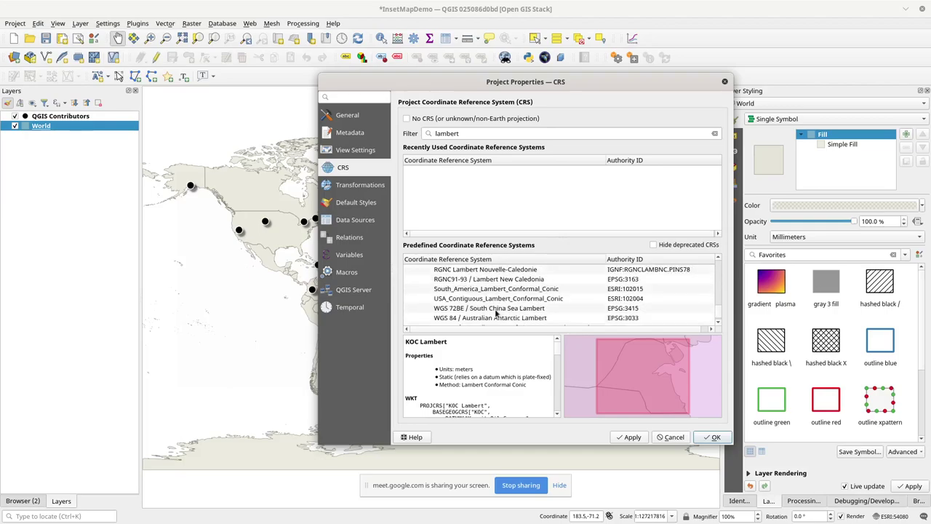
{"action": "double_click", "coordinate": [466, 134]}
{"action": "scroll", "coordinate": [508, 279], "scroll_direction": "up", "scroll_amount": 15}
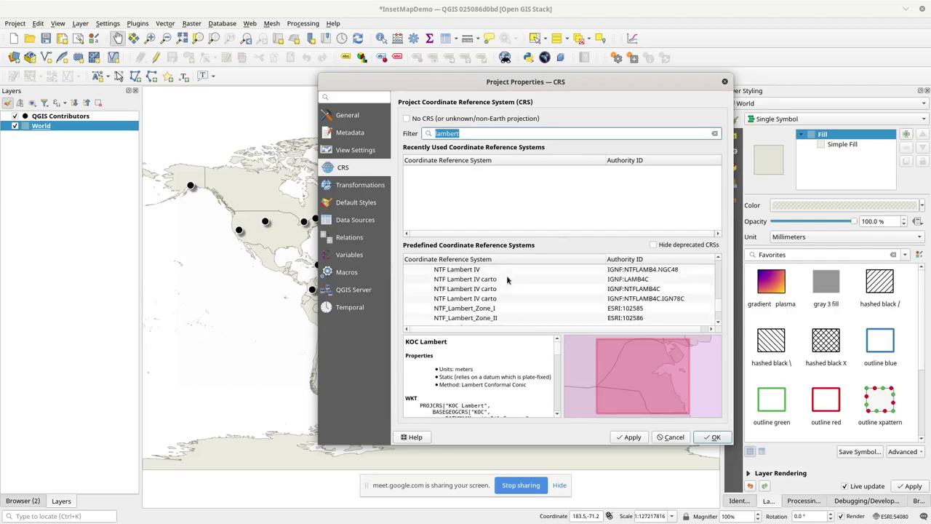
{"action": "scroll", "coordinate": [508, 279], "scroll_direction": "up", "scroll_amount": 1}
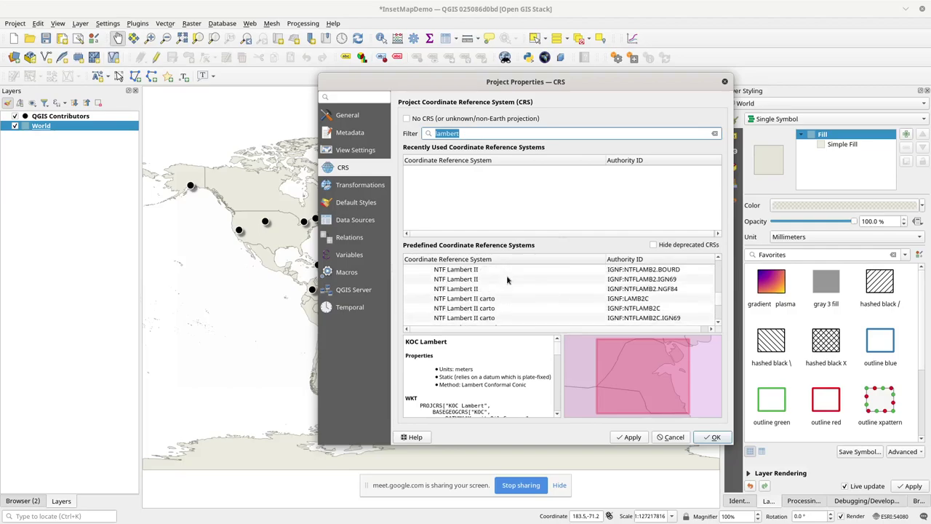
{"action": "scroll", "coordinate": [507, 279], "scroll_direction": "up", "scroll_amount": 5}
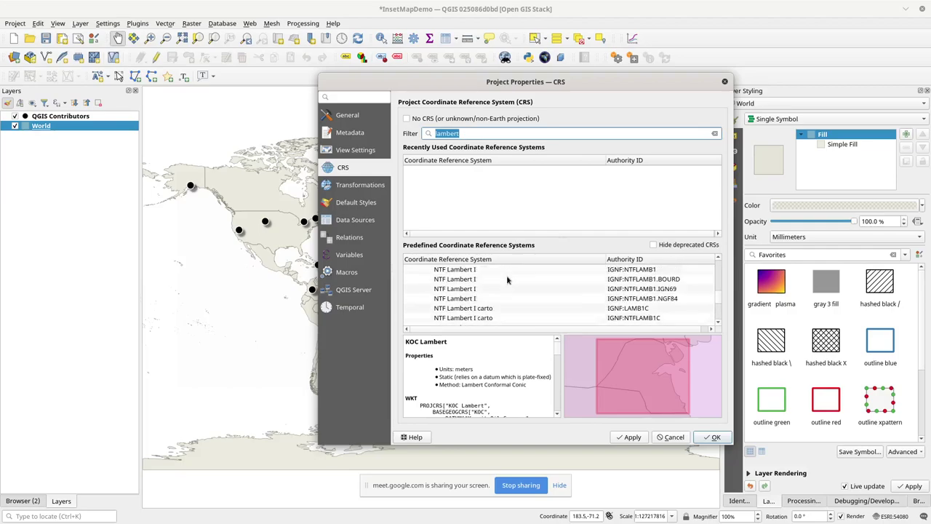
{"action": "scroll", "coordinate": [508, 280], "scroll_direction": "up", "scroll_amount": 6}
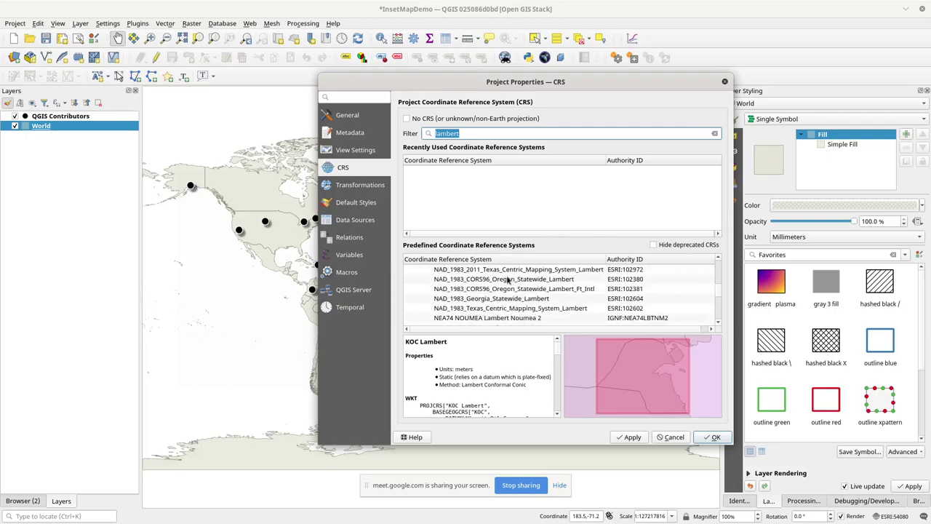
{"action": "scroll", "coordinate": [508, 280], "scroll_direction": "up", "scroll_amount": 5}
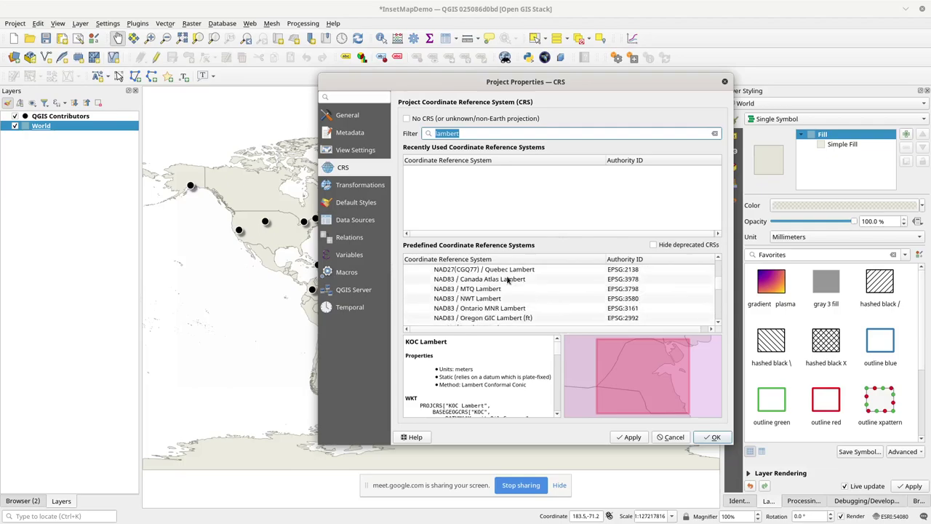
{"action": "scroll", "coordinate": [501, 285], "scroll_direction": "up", "scroll_amount": 6}
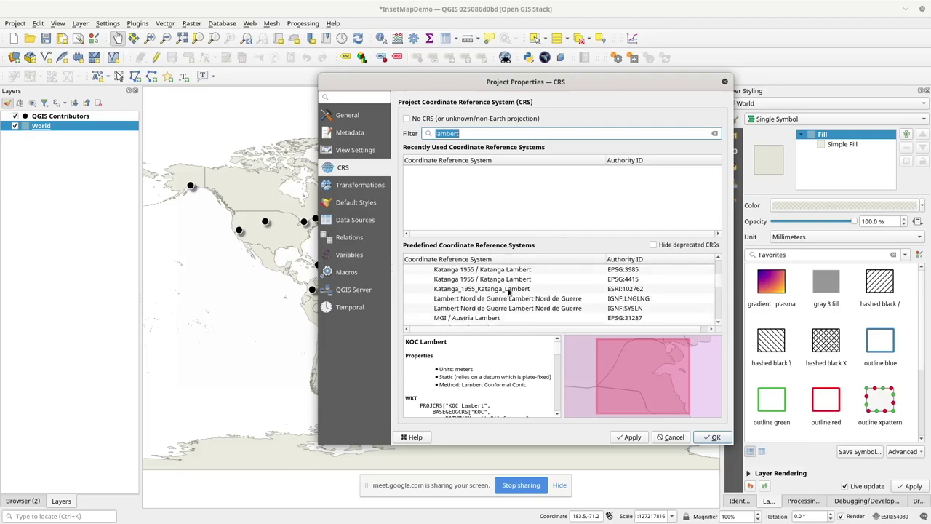
{"action": "scroll", "coordinate": [507, 292], "scroll_direction": "up", "scroll_amount": 6}
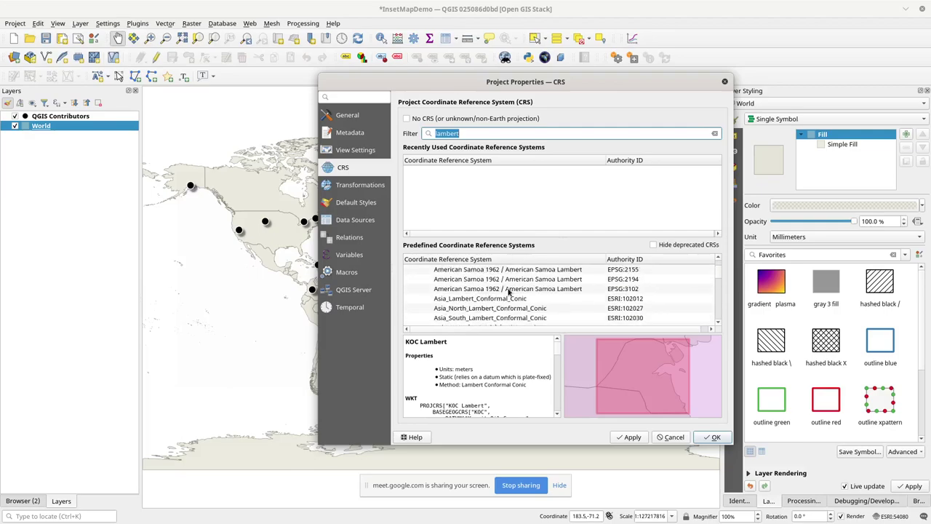
- Set the project's coordinate reference system to Africa_Lambert_Conformal_Conic (ESRI:102024)
{"action": "scroll", "coordinate": [500, 291], "scroll_direction": "up", "scroll_amount": 3}
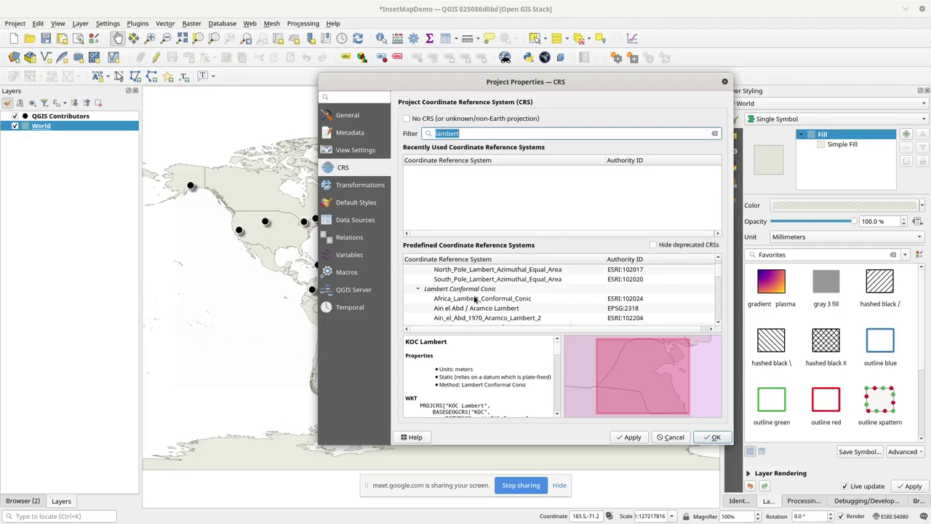
{"action": "left_click", "coordinate": [495, 299]}
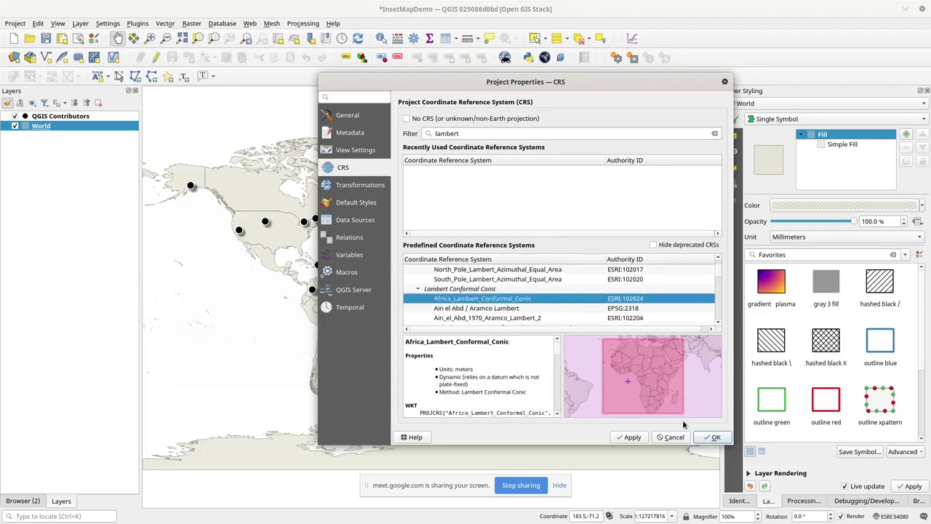
{"action": "left_click", "coordinate": [713, 437]}
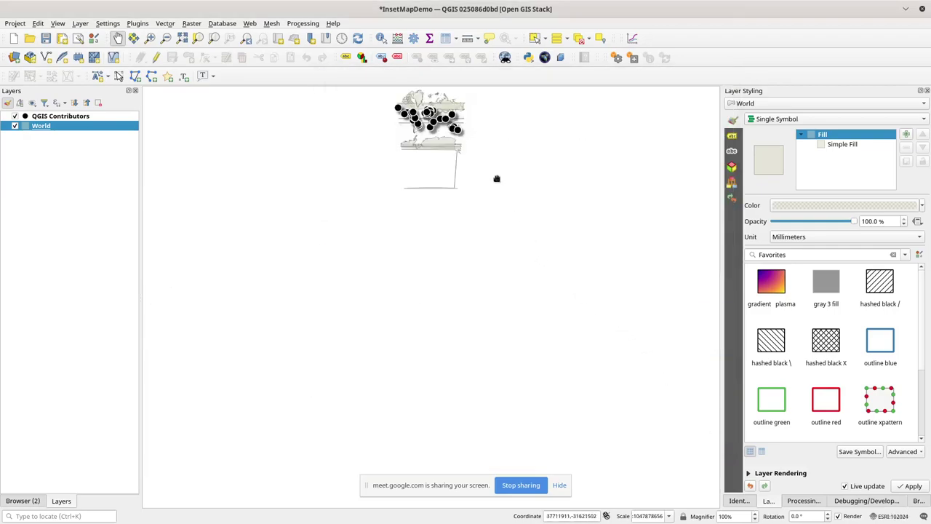
- Examine how Africa and the surrounding continents are drawn on the reprojected map, hiding the screen-sharing notice
{"action": "left_click_drag", "start_coordinate": [480, 144], "coordinate": [459, 323]}
{"action": "scroll", "coordinate": [436, 313], "scroll_direction": "up", "scroll_amount": 3}
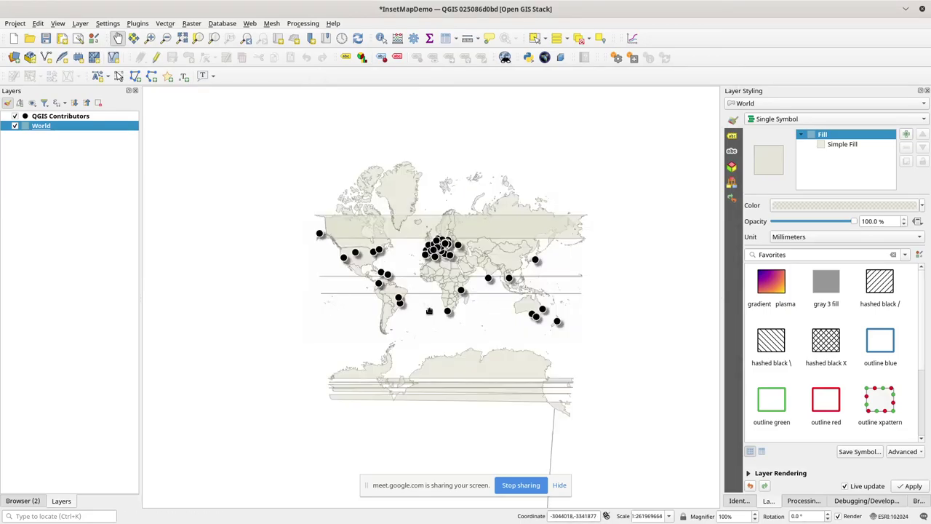
{"action": "scroll", "coordinate": [472, 225], "scroll_direction": "up", "scroll_amount": 2}
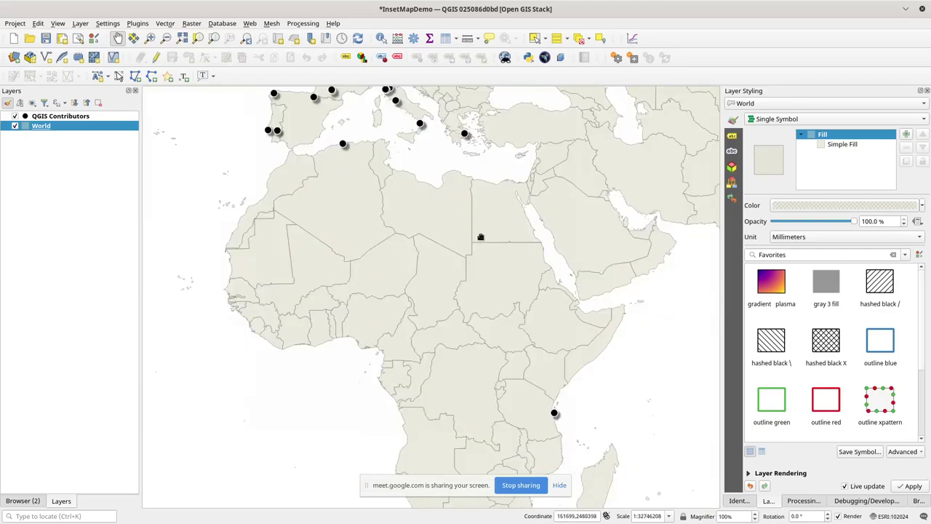
{"action": "left_click_drag", "start_coordinate": [503, 280], "coordinate": [497, 224]}
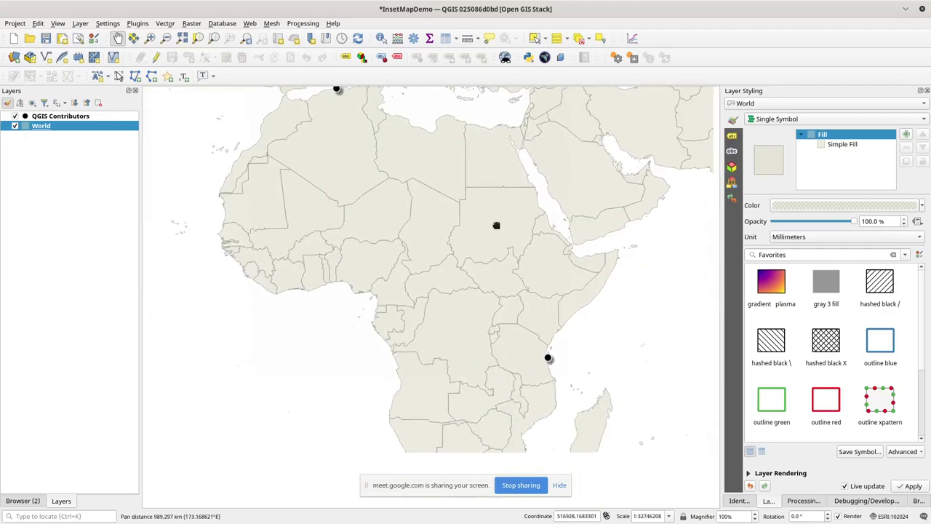
{"action": "left_click", "coordinate": [559, 484]}
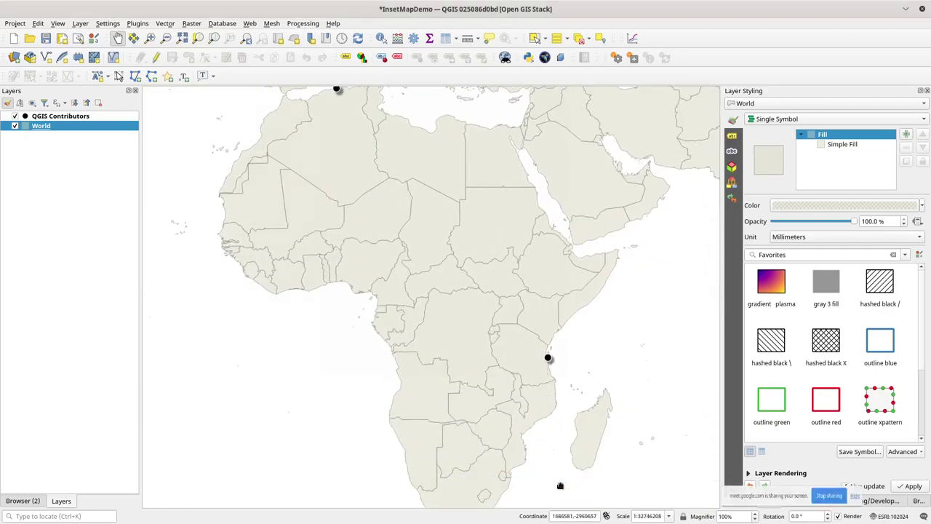
{"action": "left_click_drag", "start_coordinate": [507, 330], "coordinate": [474, 299]}
{"action": "scroll", "coordinate": [509, 326], "scroll_direction": "down", "scroll_amount": 1}
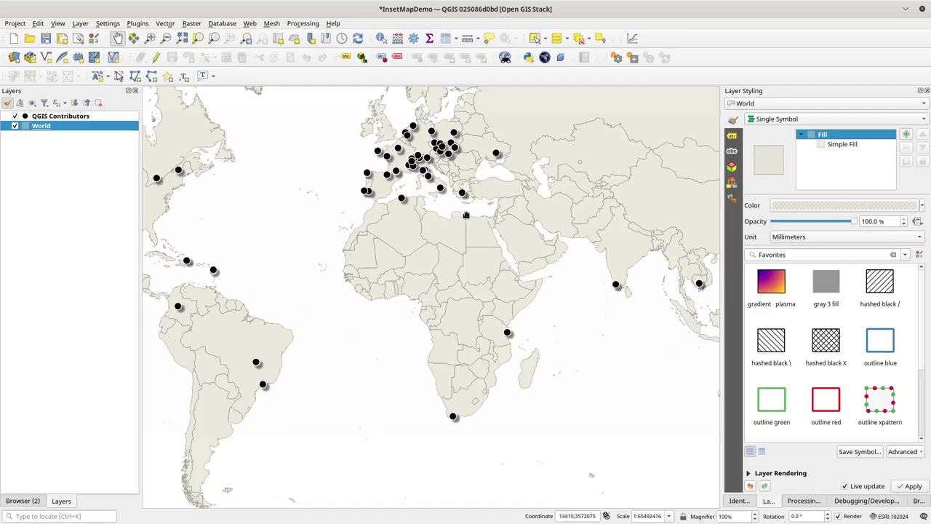
- Switch to Firefox, search the web for "lambert conformal conic" and open the Wikipedia diagram showing the two standard parallels
{"action": "key", "text": "alt+Tab"}
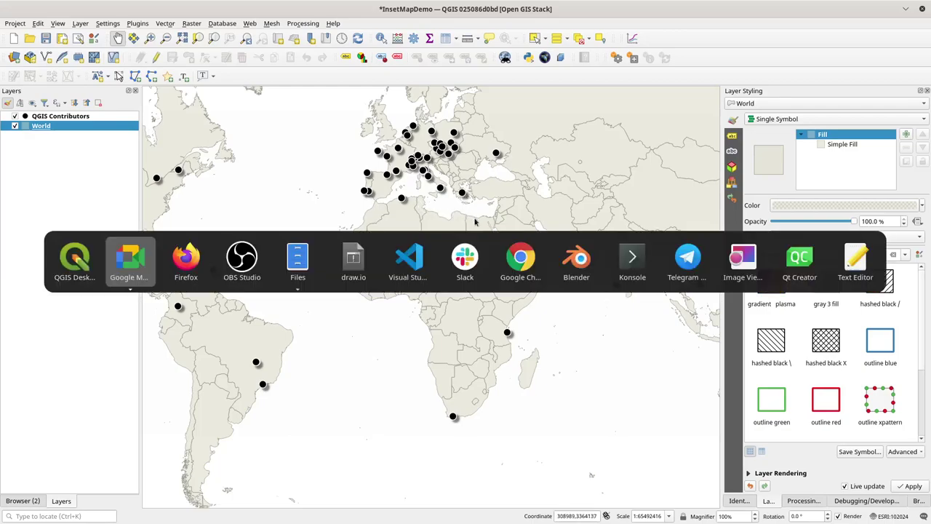
{"action": "key", "text": "alt+Tab"}
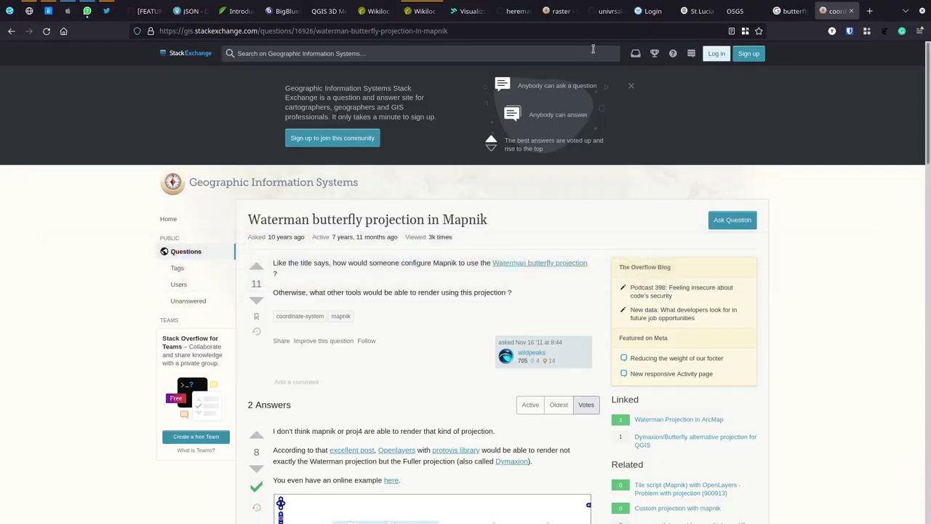
{"action": "left_click", "coordinate": [590, 33]}
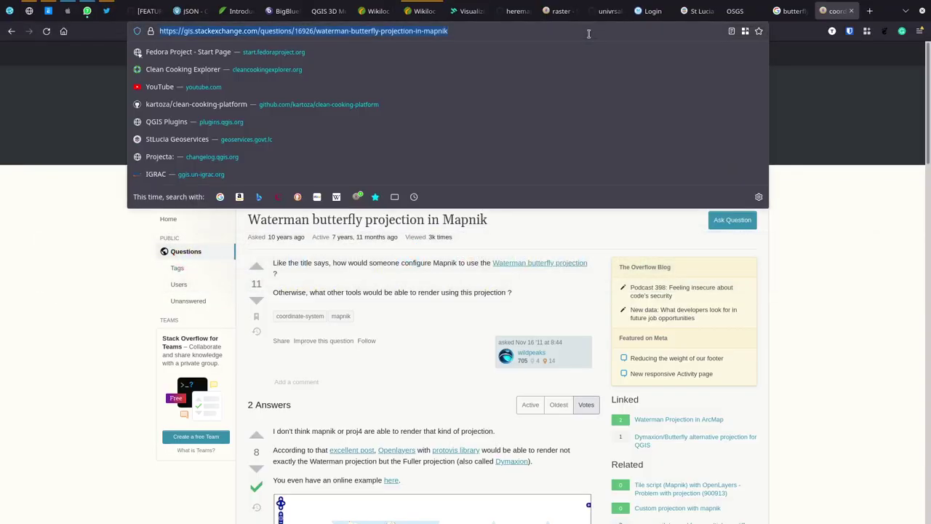
{"action": "type", "text": "lambert co"}
{"action": "key", "text": "Down"}
{"action": "key", "text": "Return"}
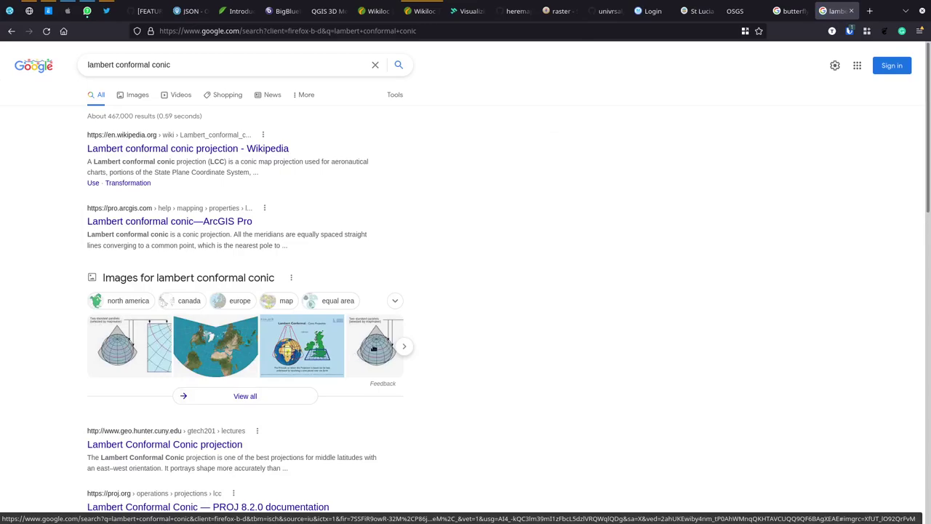
{"action": "left_click", "coordinate": [374, 348]}
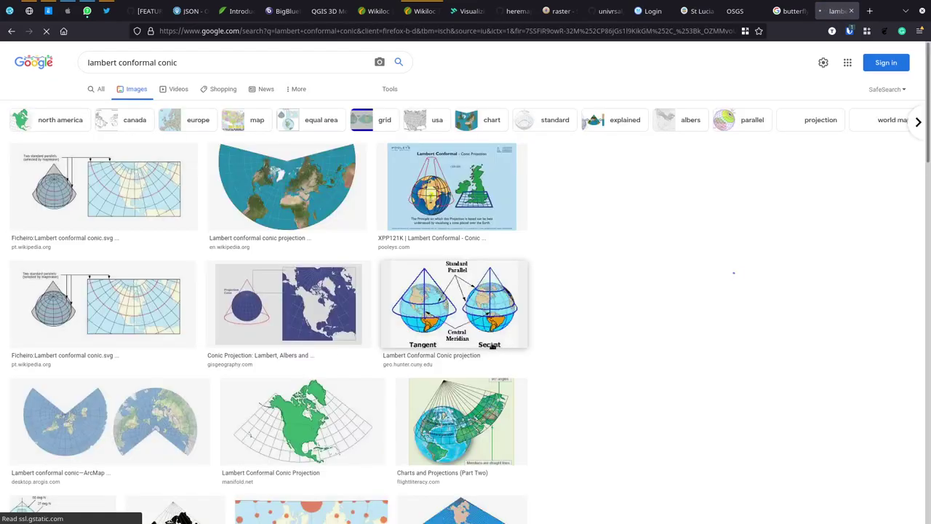
{"action": "left_click", "coordinate": [102, 187]}
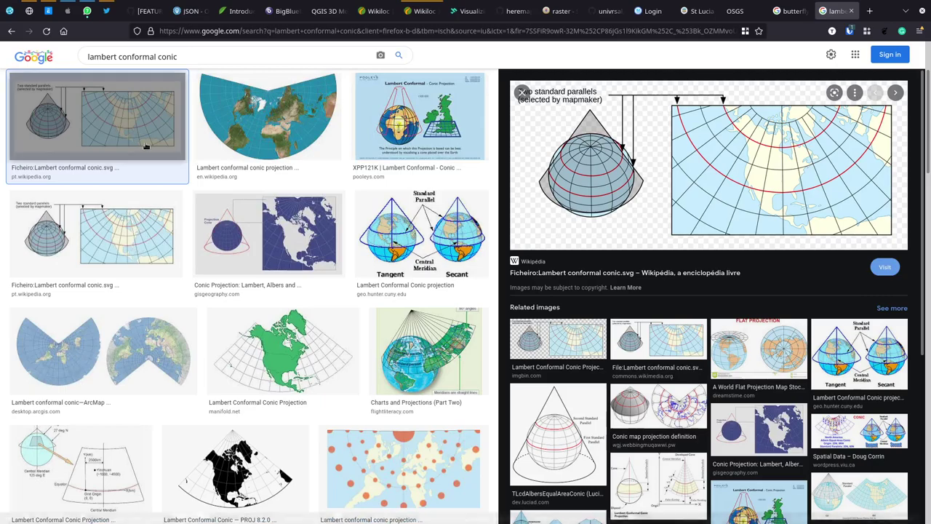
- Switch back to QGIS and save the InsetMapDemo project
{"action": "key", "text": "alt+Tab"}
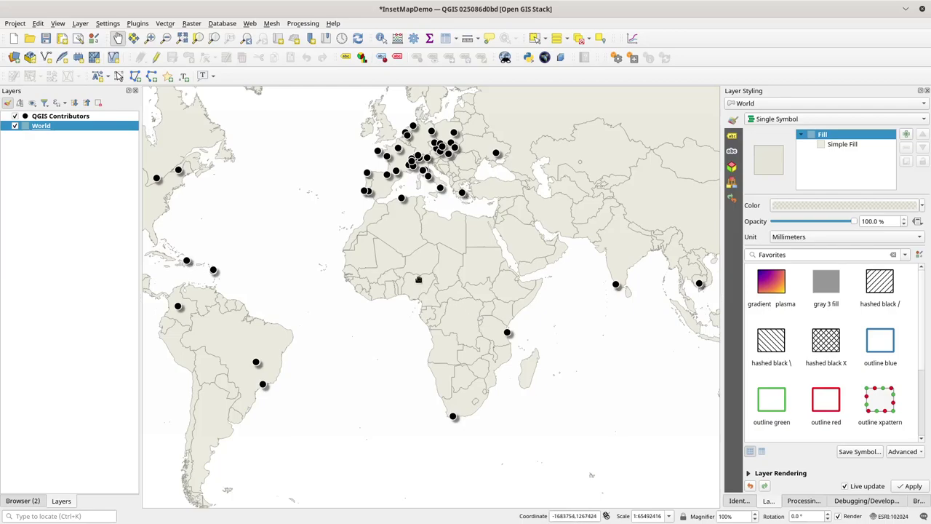
{"action": "left_click", "coordinate": [45, 39]}
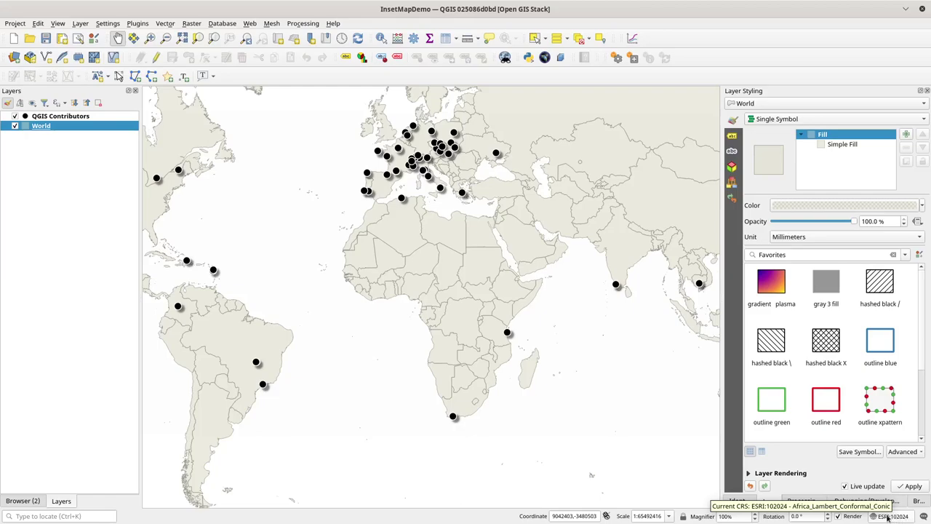
- Switch to Firefox and open the EPSG Geodetic Parameter Dataset website at epsg.org
{"action": "key", "text": "alt+Tab"}
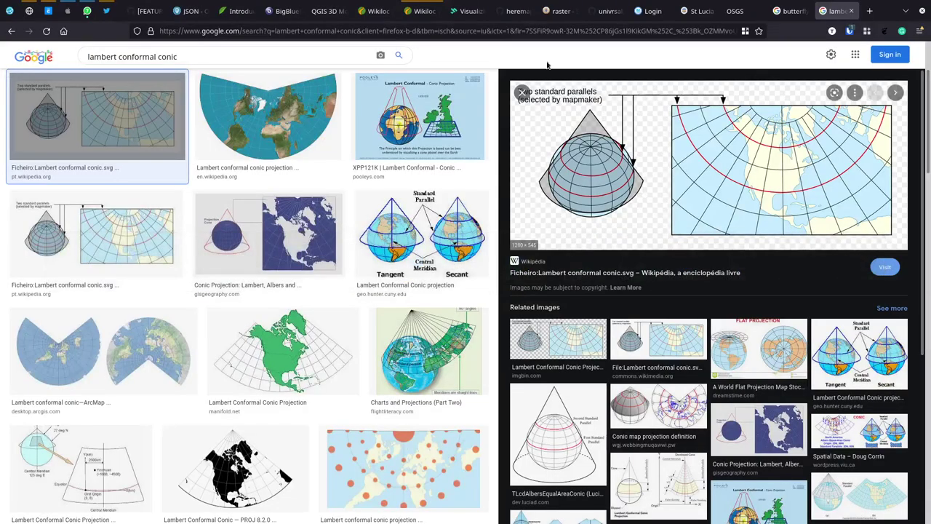
{"action": "left_click", "coordinate": [603, 31]}
{"action": "type", "text": "epsg"}
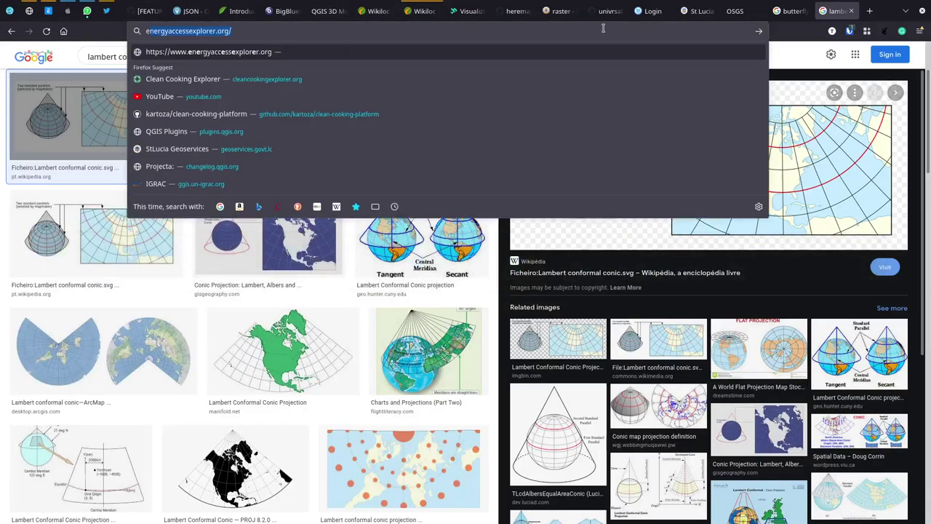
{"action": "type", "text": ".org"}
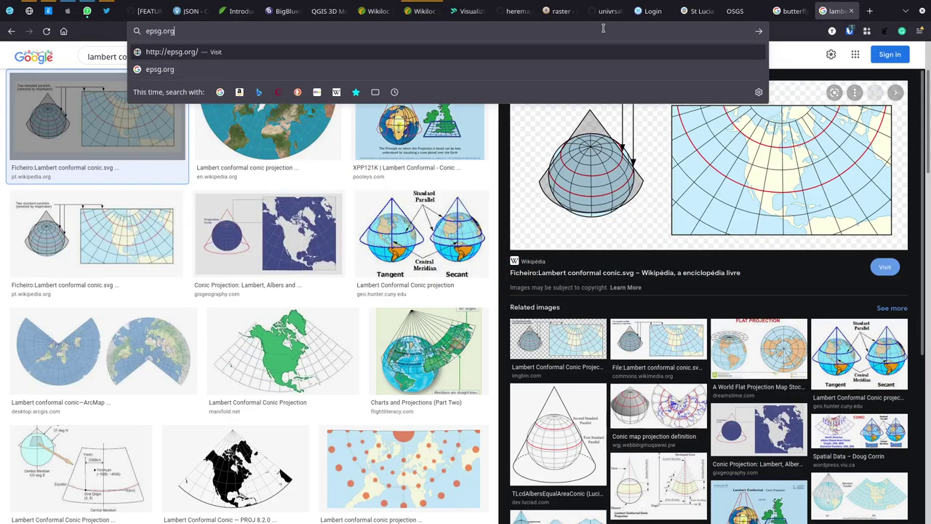
{"action": "key", "text": "Return"}
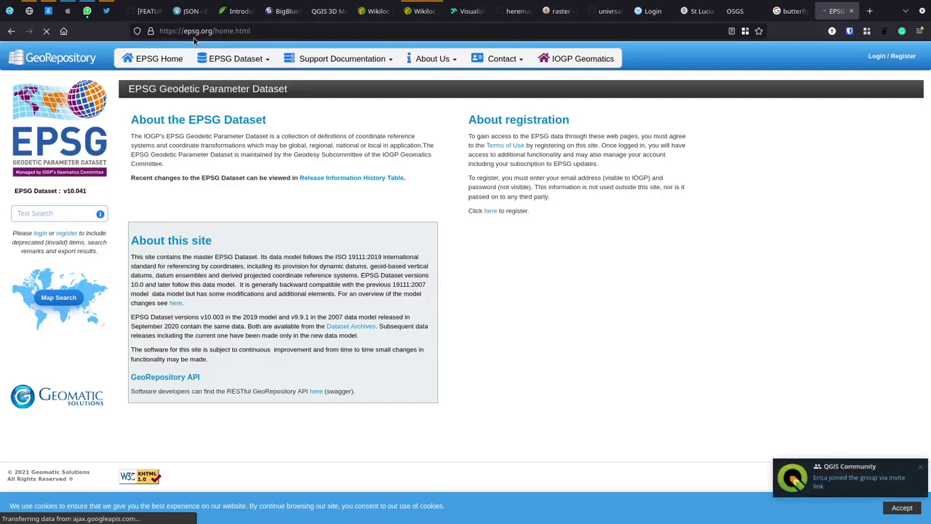
- Search the EPSG dataset for the project's CRS code 102024, checking the code in QGIS
{"action": "left_click", "coordinate": [235, 58]}
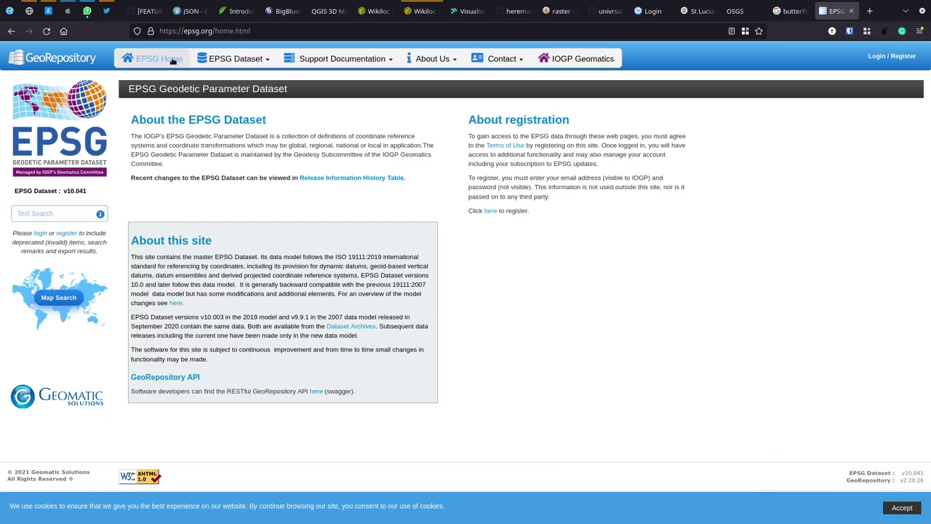
{"action": "left_click", "coordinate": [210, 58]}
{"action": "left_click", "coordinate": [218, 79]}
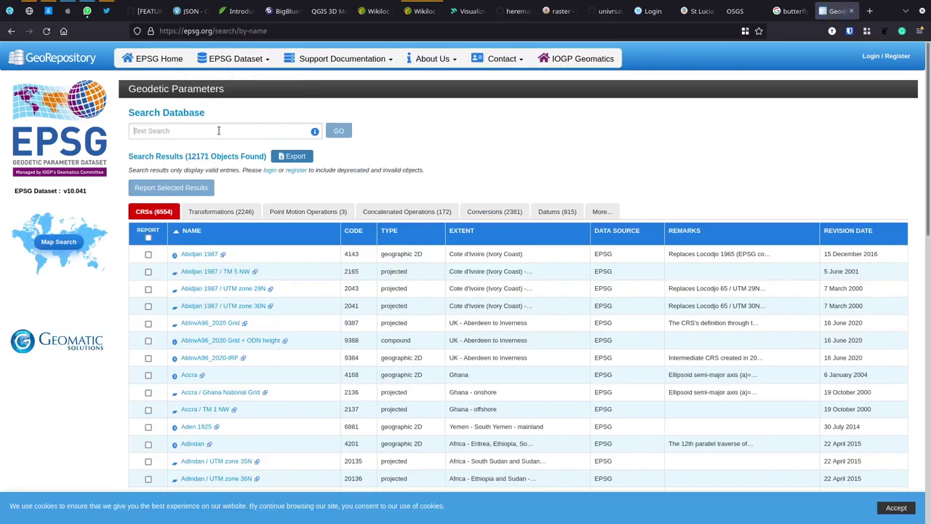
{"action": "key", "text": "alt+Tab"}
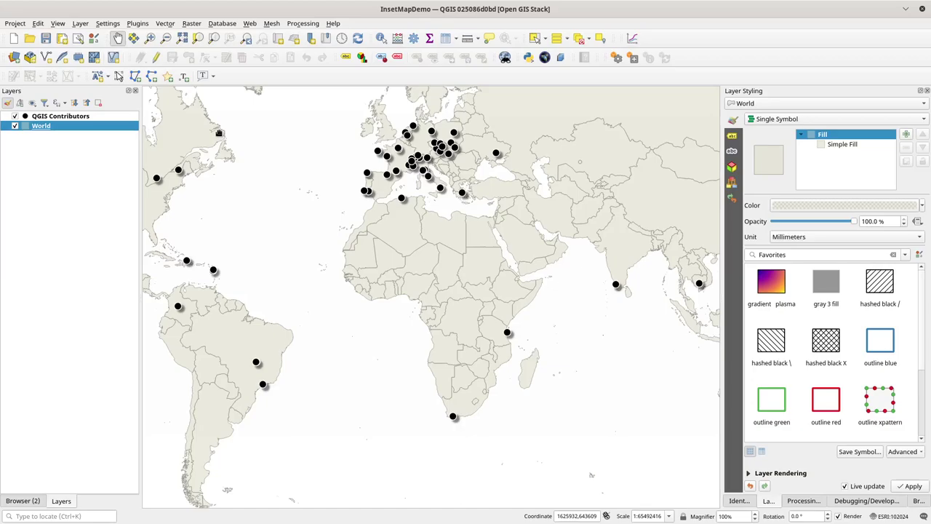
{"action": "key", "text": "alt+Tab"}
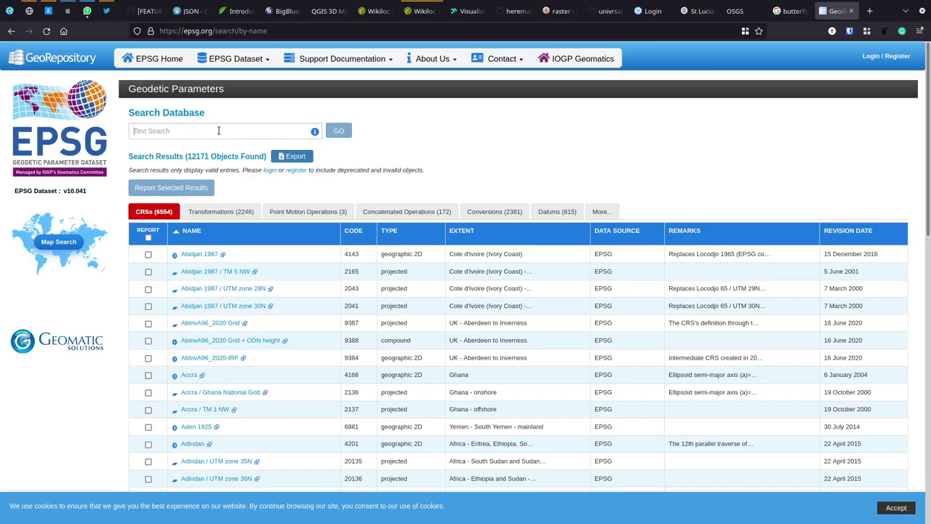
{"action": "type", "text": "102024"}
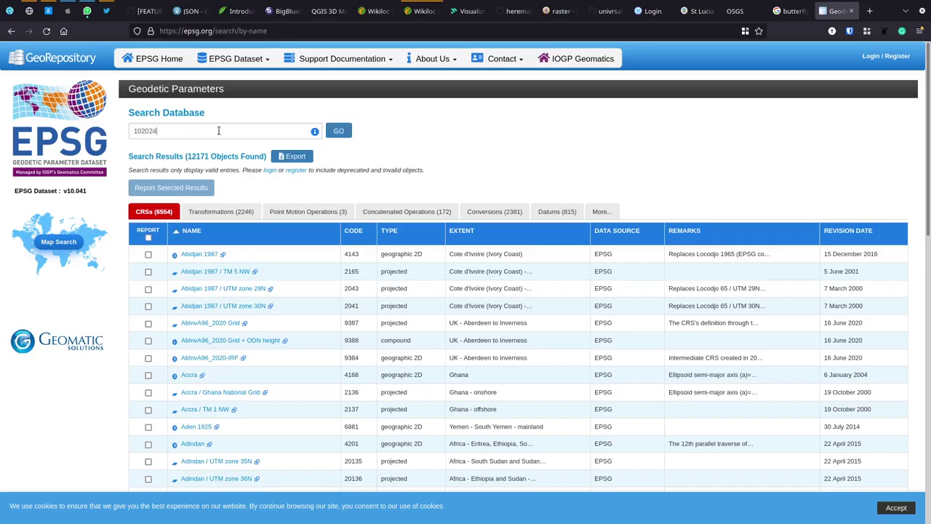
{"action": "key", "text": "Return"}
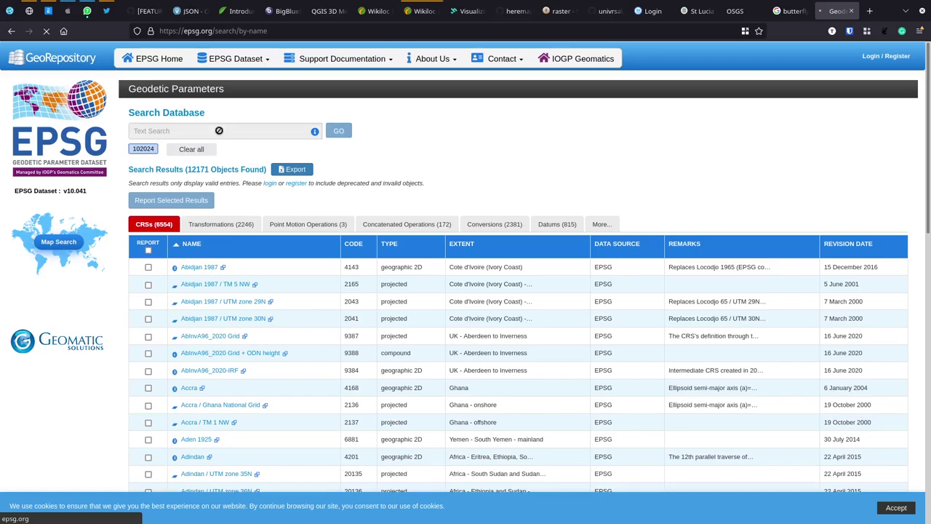
{"action": "left_click", "coordinate": [143, 149]}
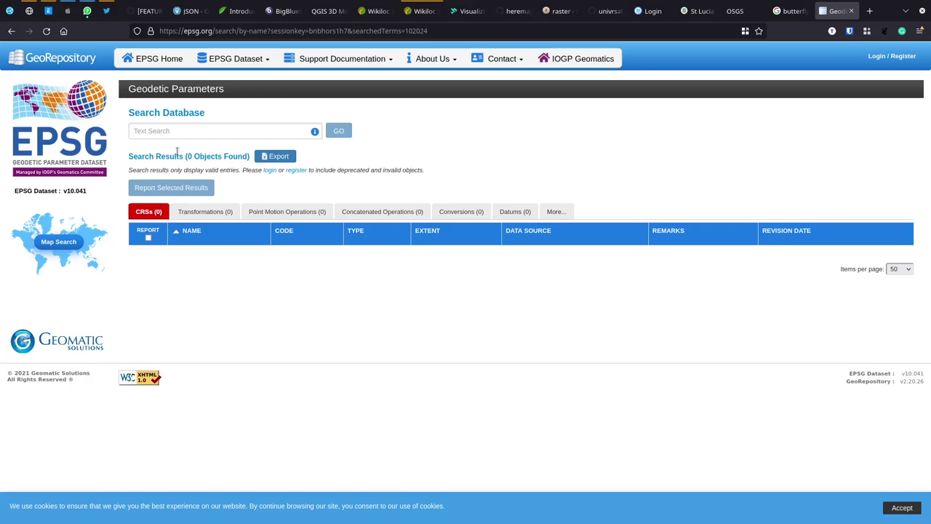
- Recheck the project CRS in QGIS, search the web for "esri 102024" in Firefox and open the Spatial Reference page for Africa Lambert Conformal Conic
{"action": "key", "text": "alt+Tab"}
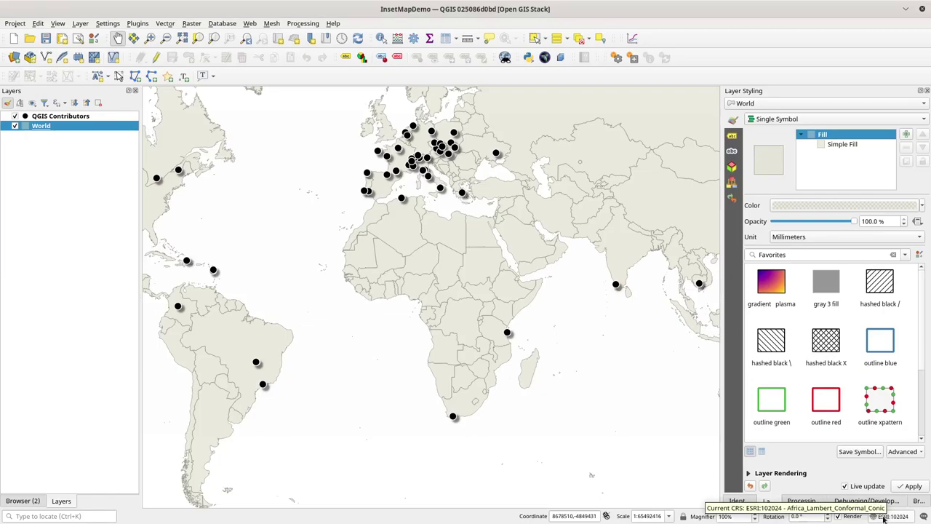
{"action": "key", "text": "alt+Tab"}
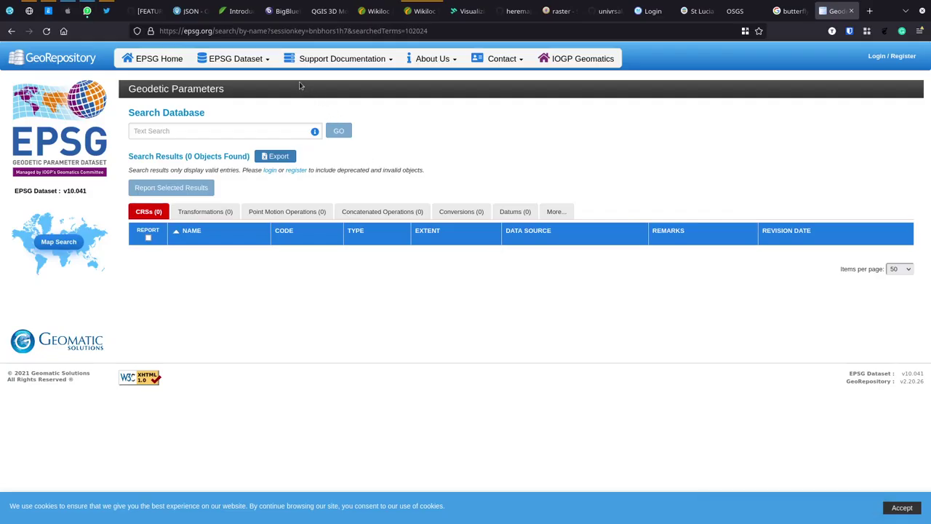
{"action": "left_click", "coordinate": [222, 31]}
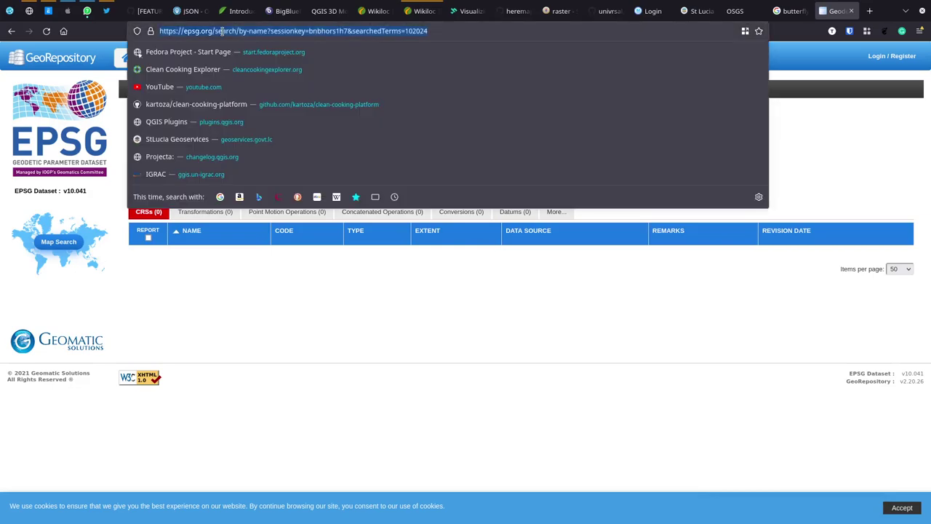
{"action": "type", "text": "esr"}
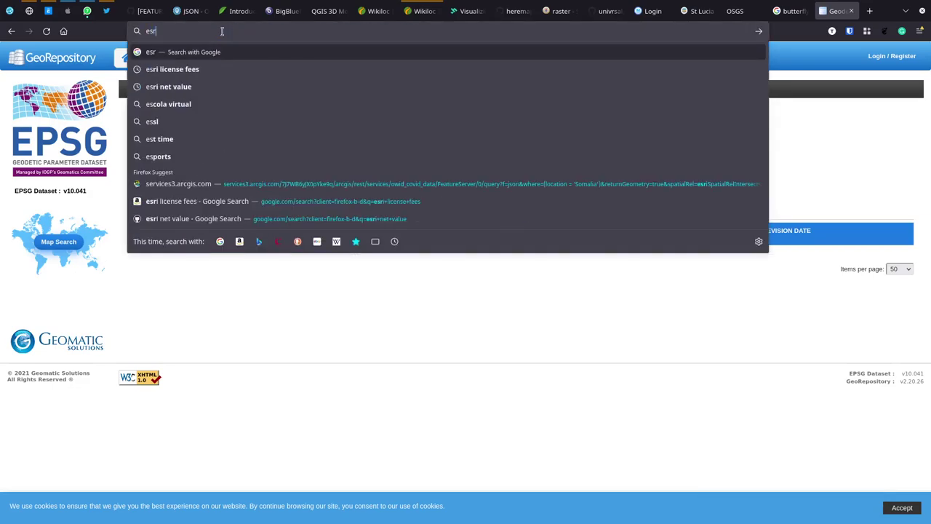
{"action": "type", "text": "i 102"}
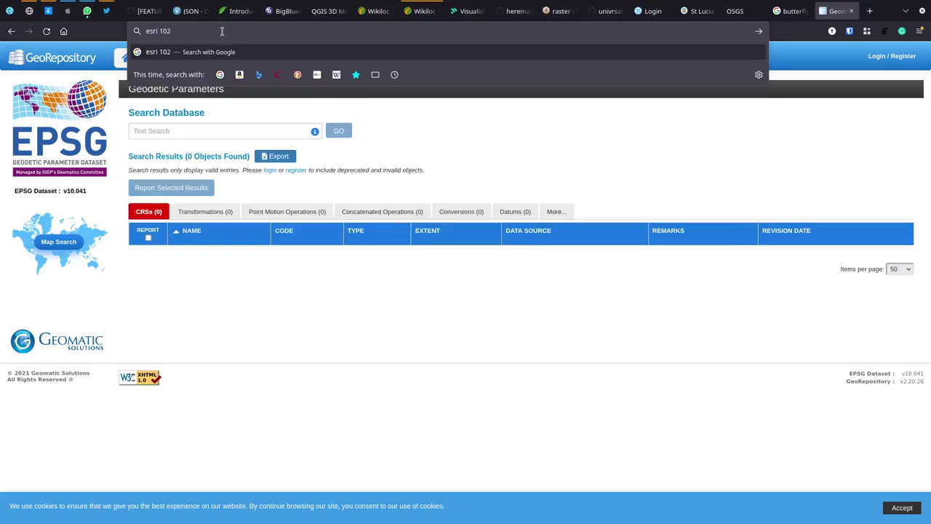
{"action": "key", "text": "alt+Tab"}
{"action": "key", "text": "alt+Tab"}
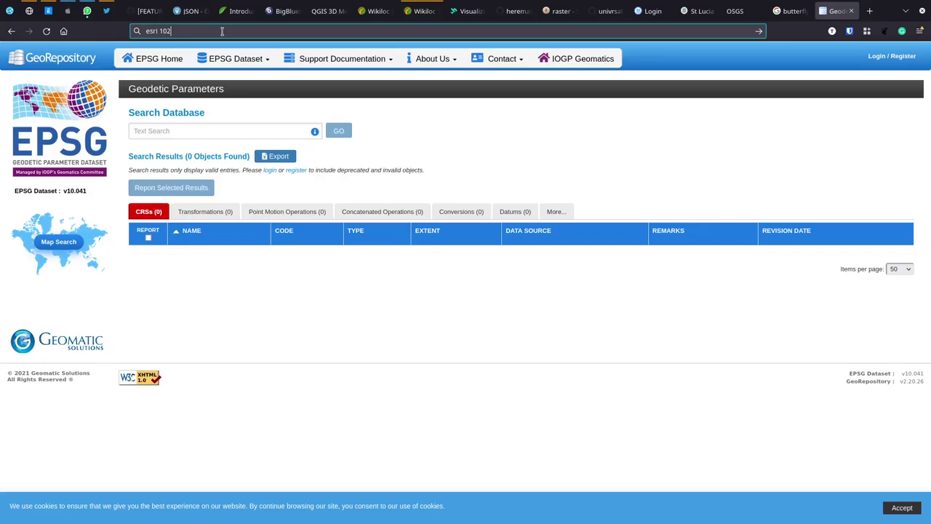
{"action": "type", "text": "024"}
{"action": "key", "text": "Return"}
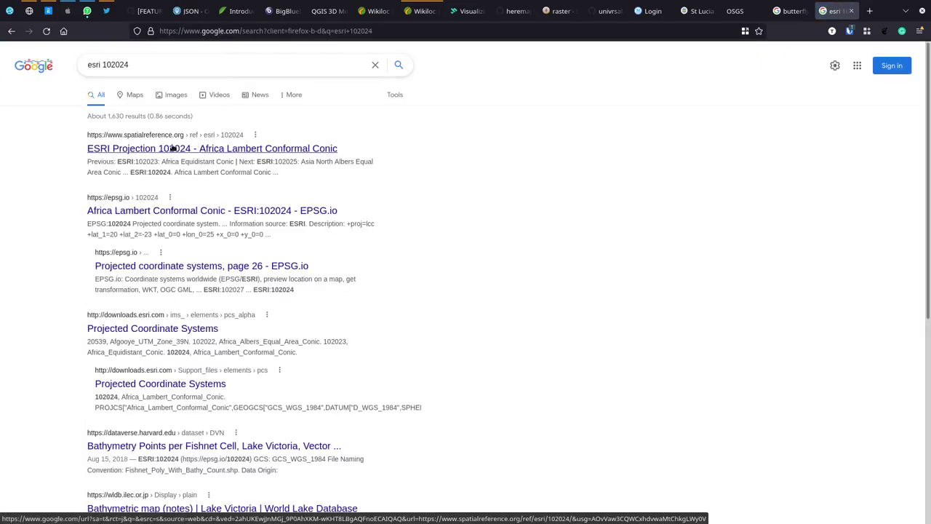
{"action": "left_click", "coordinate": [185, 150]}
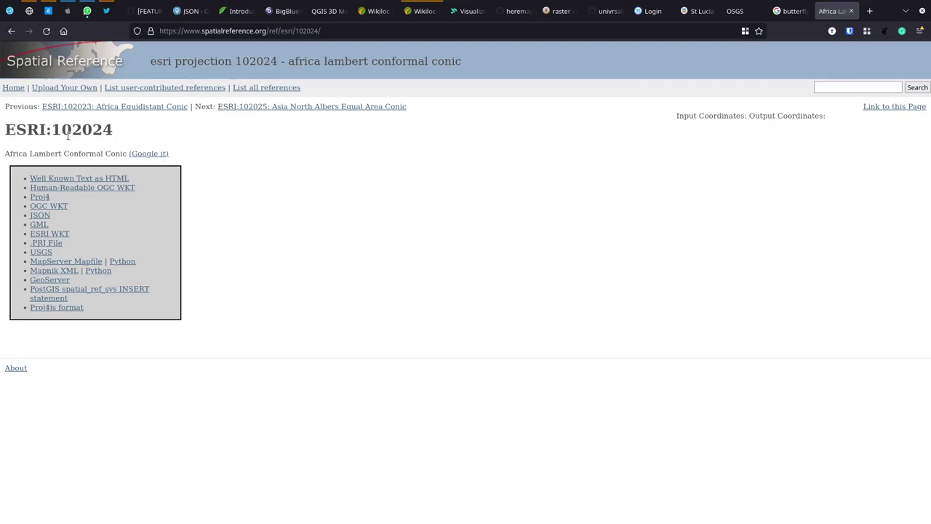
- Open the projection's Well Known Text as HTML and enlarge the page to 240%
{"action": "left_click", "coordinate": [45, 179]}
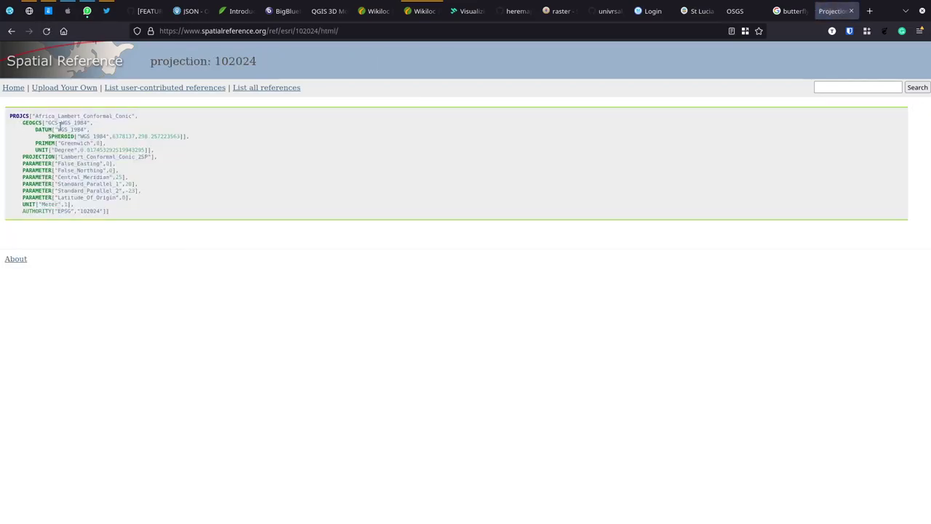
{"action": "key", "text": "ctrl+plus"}
{"action": "key", "text": "ctrl+plus"}
{"action": "key", "text": "ctrl+plus"}
{"action": "key", "text": "ctrl+plus"}
{"action": "key", "text": "ctrl+plus"}
{"action": "key", "text": "ctrl+plus"}
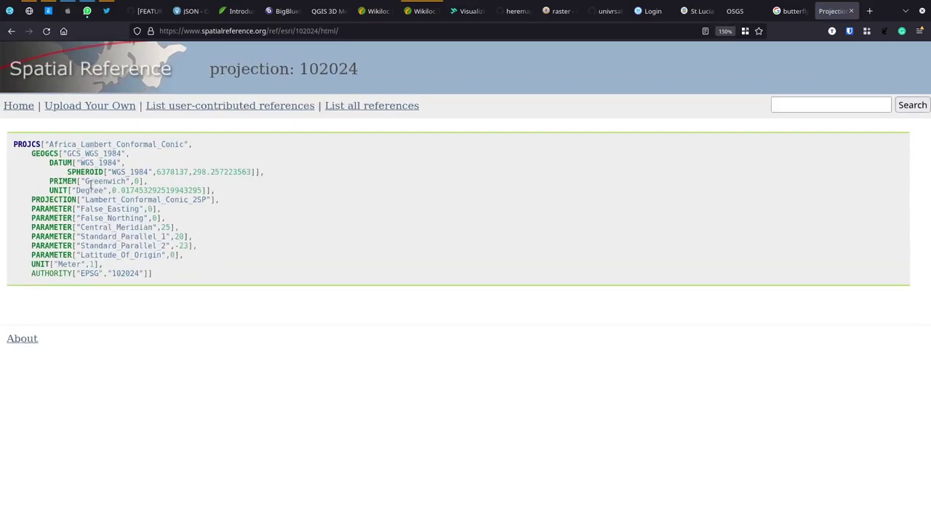
{"action": "key", "text": "ctrl+plus"}
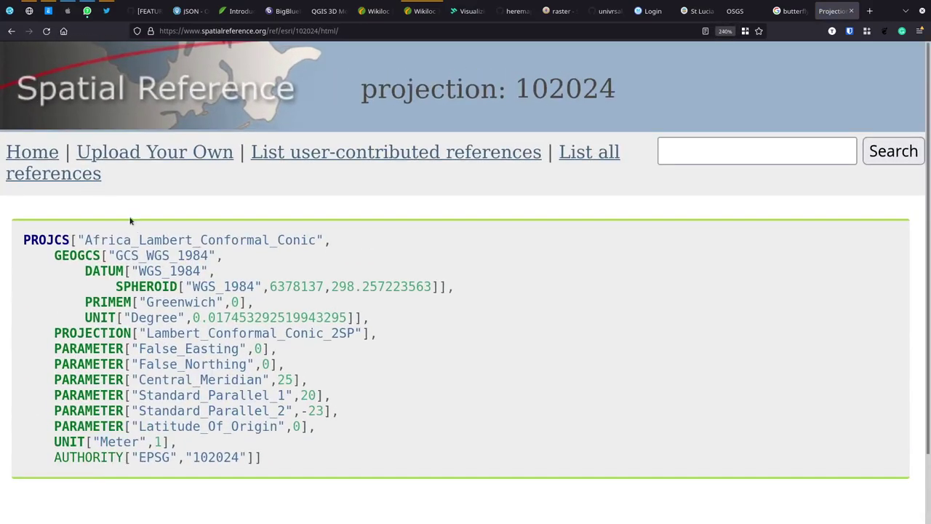
- Examine the definition's projection name, WGS_1984 geographic system, false easting and northing, central meridian and standard parallels
{"action": "left_click_drag", "start_coordinate": [84, 240], "coordinate": [318, 240]}
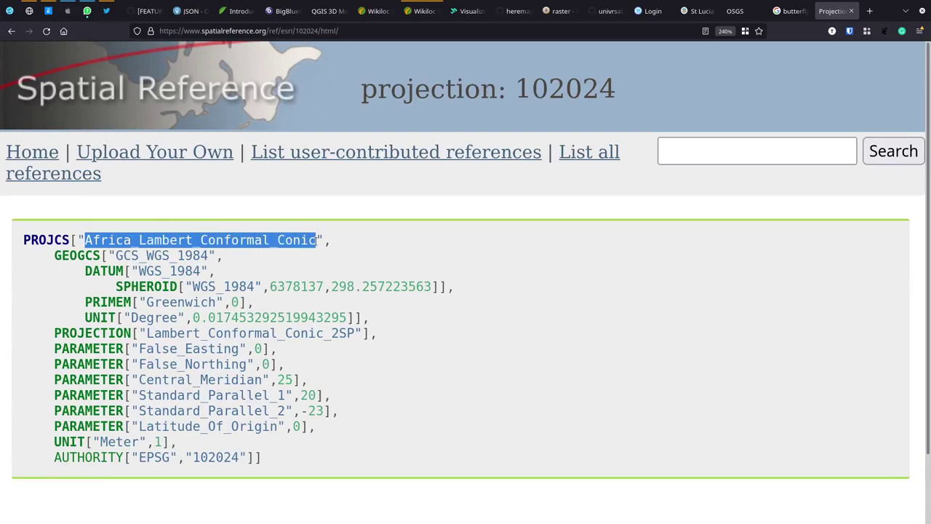
{"action": "left_click", "coordinate": [179, 239]}
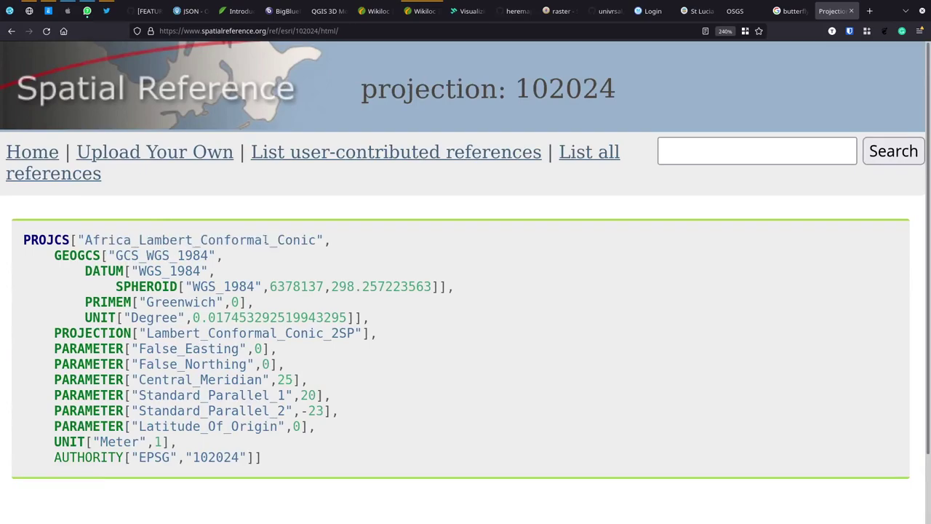
{"action": "left_click_drag", "start_coordinate": [210, 255], "coordinate": [144, 255]}
{"action": "left_click", "coordinate": [202, 254]}
{"action": "left_click_drag", "start_coordinate": [210, 254], "coordinate": [147, 255]}
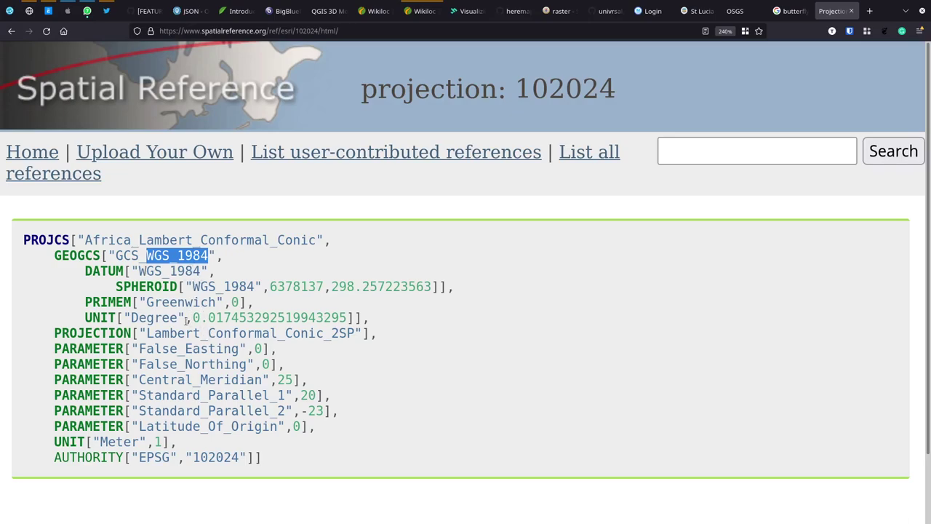
{"action": "left_click_drag", "start_coordinate": [269, 350], "coordinate": [169, 349]}
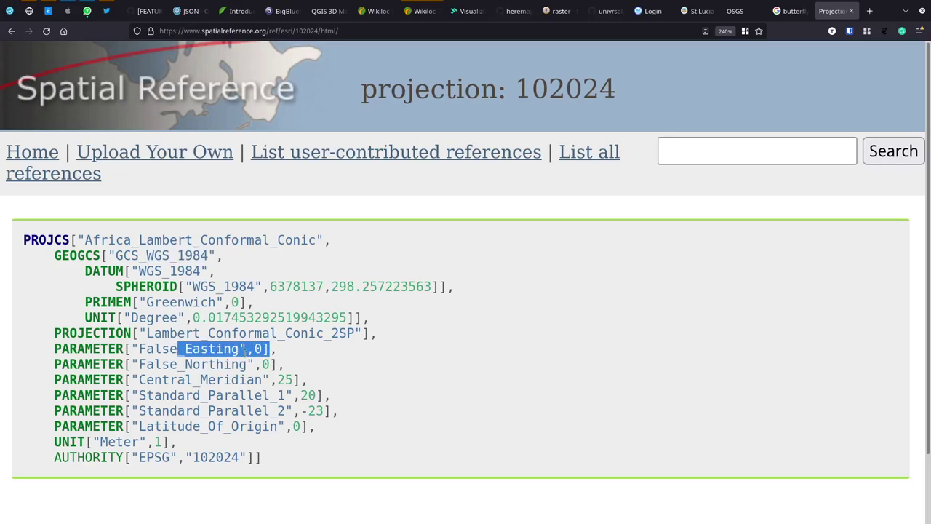
{"action": "left_click_drag", "start_coordinate": [274, 363], "coordinate": [217, 364]}
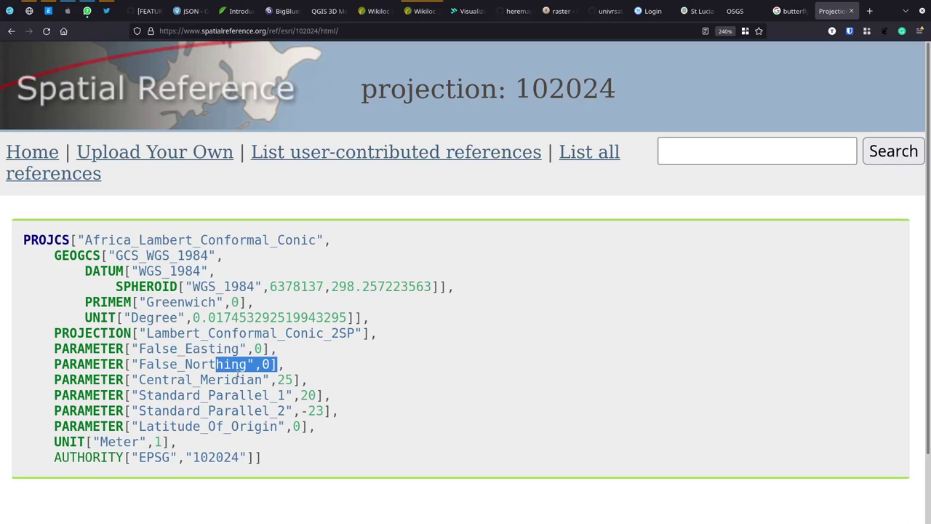
{"action": "left_click", "coordinate": [291, 379]}
{"action": "double_click", "coordinate": [285, 379]}
{"action": "left_click", "coordinate": [288, 379]}
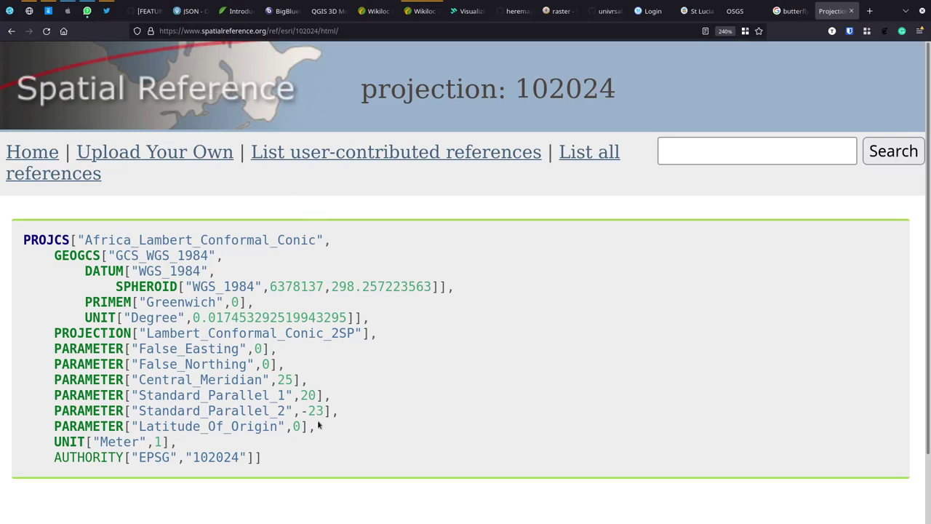
- Compare the map in QGIS with the projection definition and highlight the entire definition text in Firefox
{"action": "key", "text": "alt+Tab"}
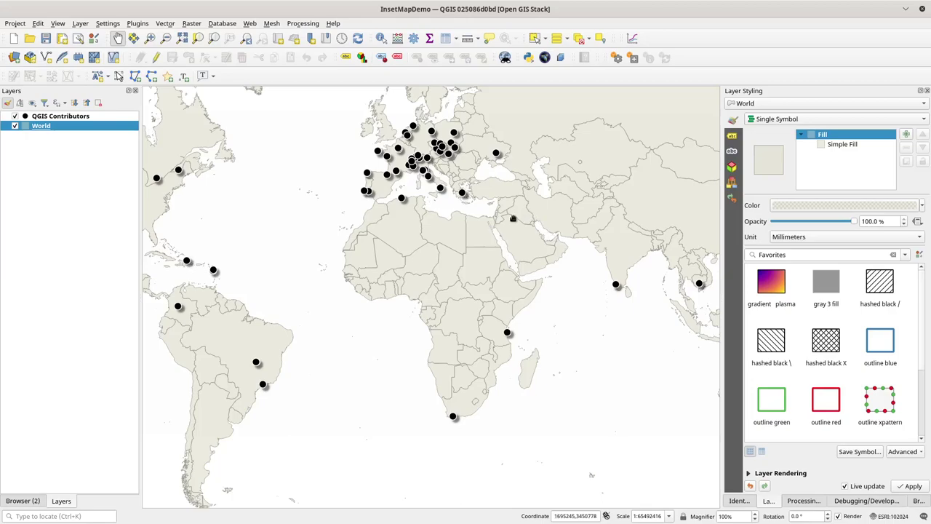
{"action": "key", "text": "alt+Tab"}
{"action": "left_click_drag", "start_coordinate": [265, 457], "coordinate": [23, 221]}
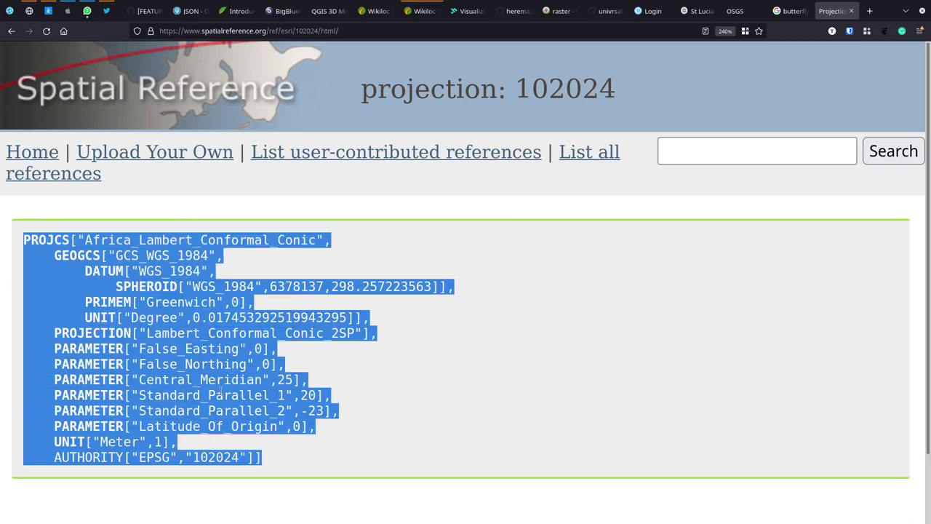
- Switch to QGIS, preview the InsetMap theme and restore the WorldMap theme
{"action": "key", "text": "alt+Tab"}
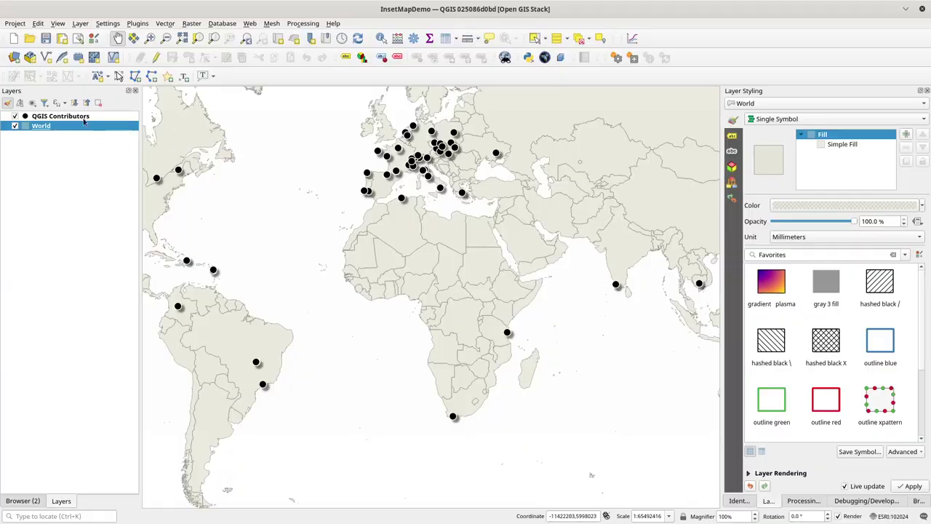
{"action": "left_click", "coordinate": [33, 103]}
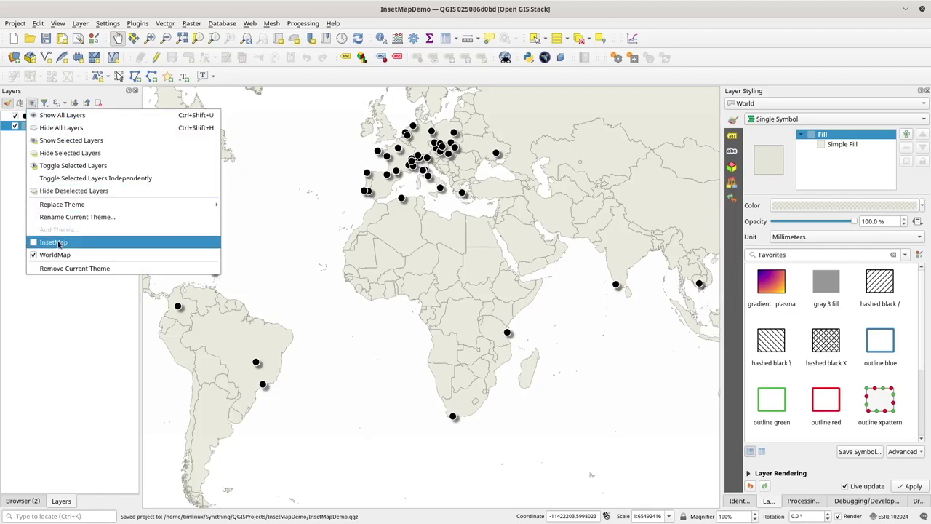
{"action": "left_click", "coordinate": [62, 243]}
{"action": "left_click", "coordinate": [33, 104]}
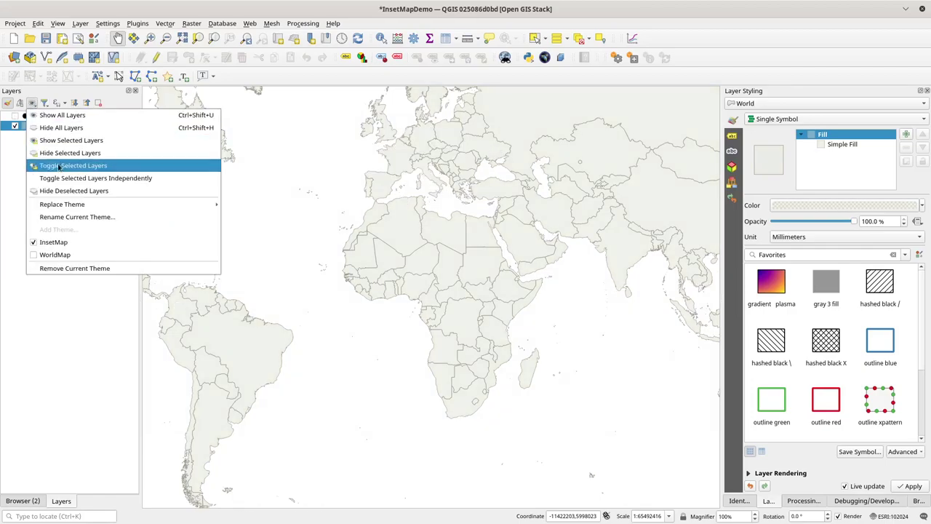
{"action": "left_click", "coordinate": [57, 252]}
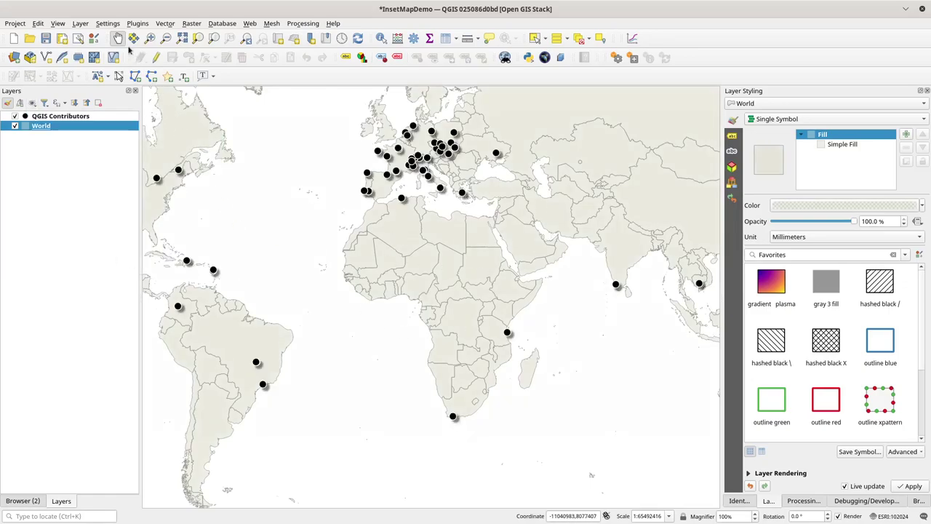
- Create a new print layout from the Empty Layout template, keeping the default title
{"action": "left_click", "coordinate": [78, 38]}
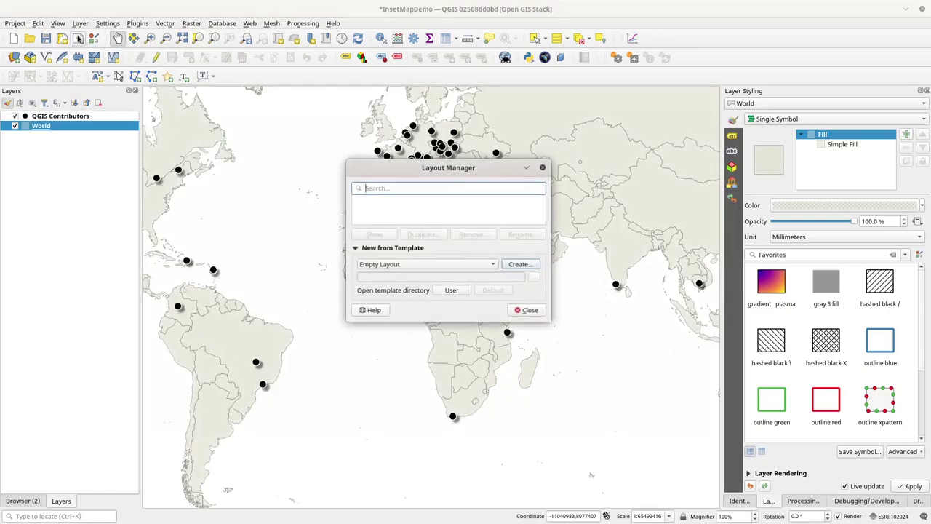
{"action": "left_click", "coordinate": [516, 265]}
{"action": "left_click", "coordinate": [501, 253]}
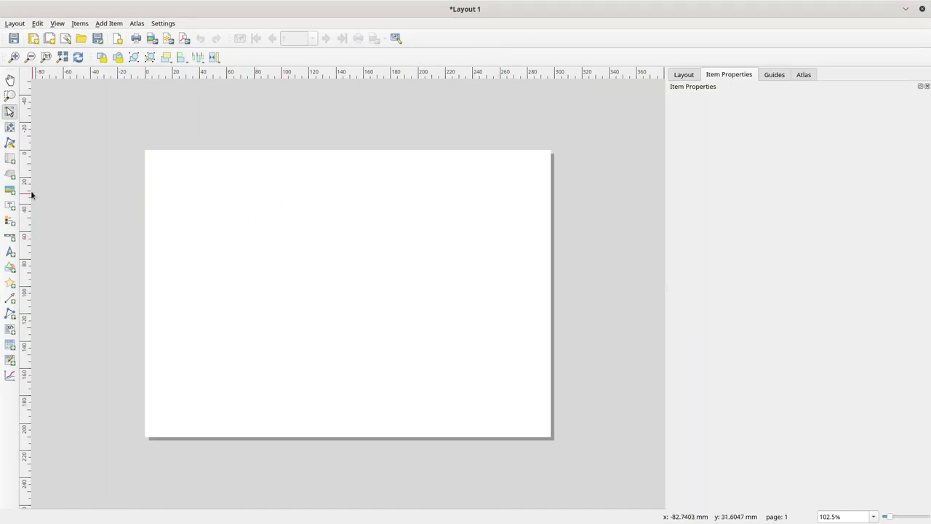
- Add a map item covering the whole layout page and activate the Move Item Content tool
{"action": "left_click", "coordinate": [11, 159]}
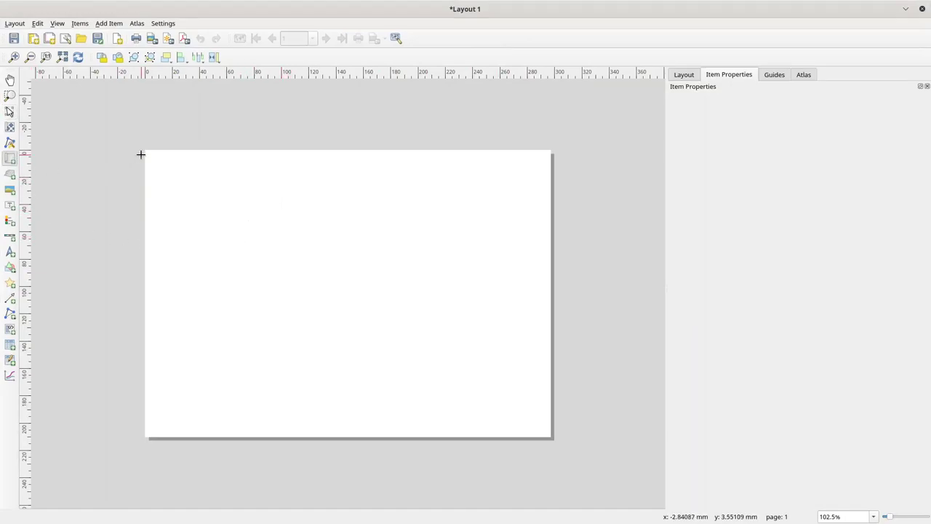
{"action": "left_click_drag", "start_coordinate": [146, 151], "coordinate": [551, 434]}
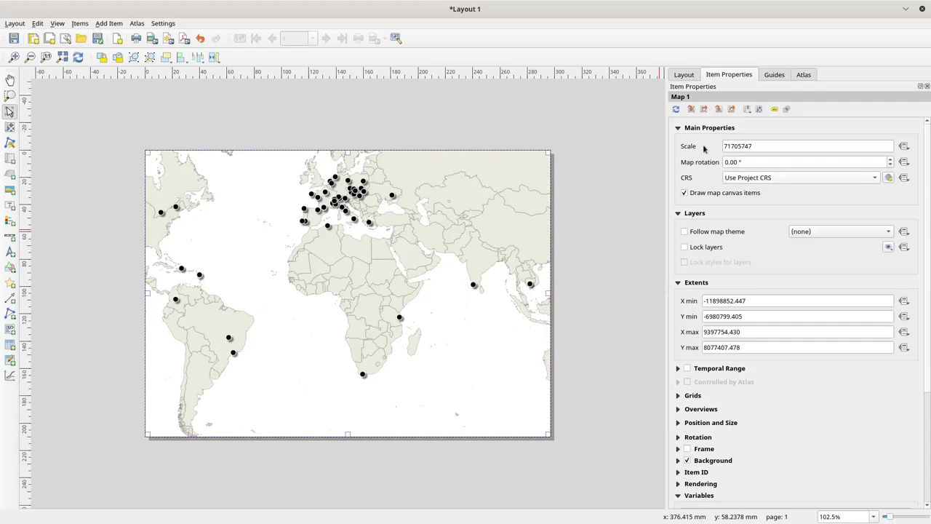
{"action": "key", "text": "c"}
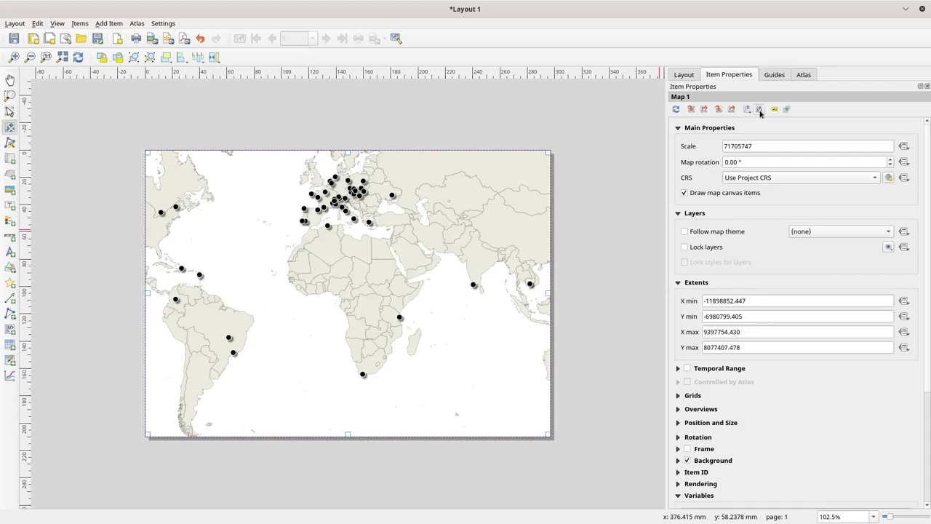
- Zoom the layout map in on Africa, shift its content upward and set the map scale to 39962873
{"action": "scroll", "coordinate": [361, 266], "scroll_direction": "up", "scroll_amount": 1}
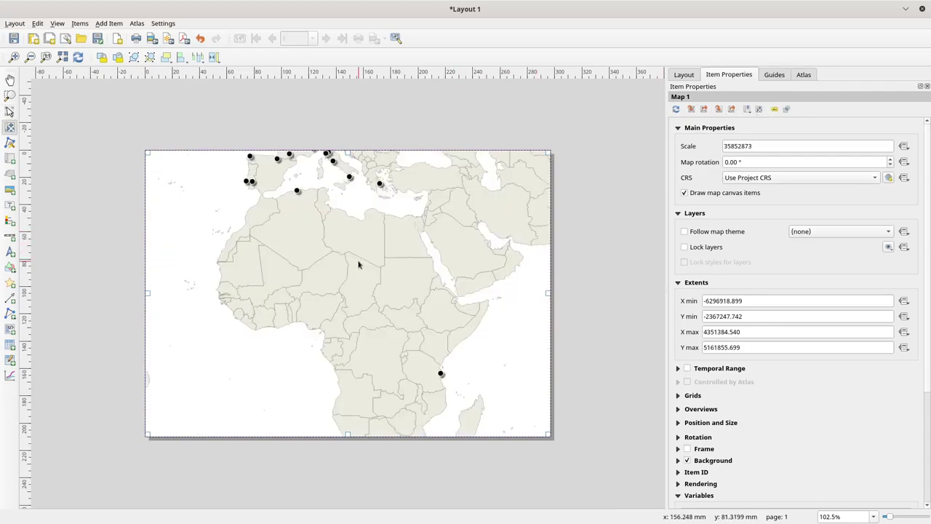
{"action": "left_click_drag", "start_coordinate": [387, 275], "coordinate": [385, 243]}
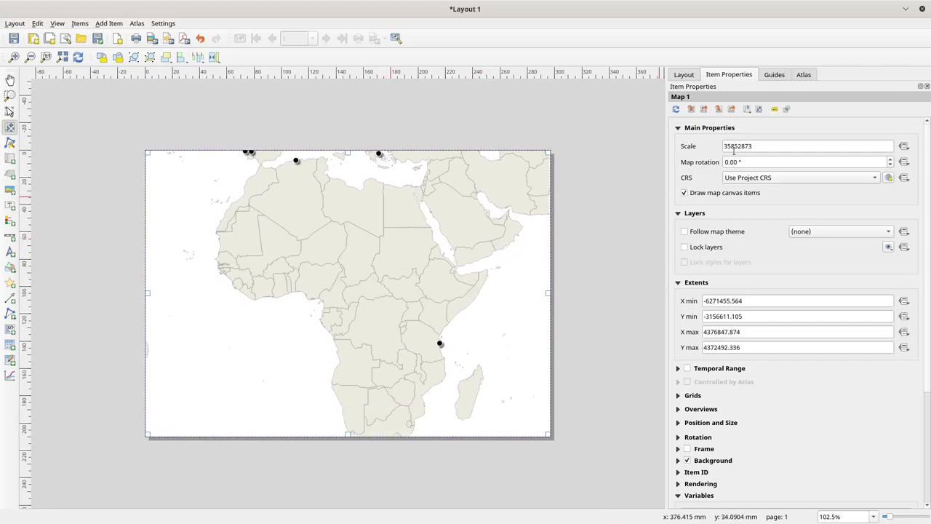
{"action": "left_click_drag", "start_coordinate": [735, 145], "coordinate": [761, 146]}
{"action": "left_click", "coordinate": [814, 151]}
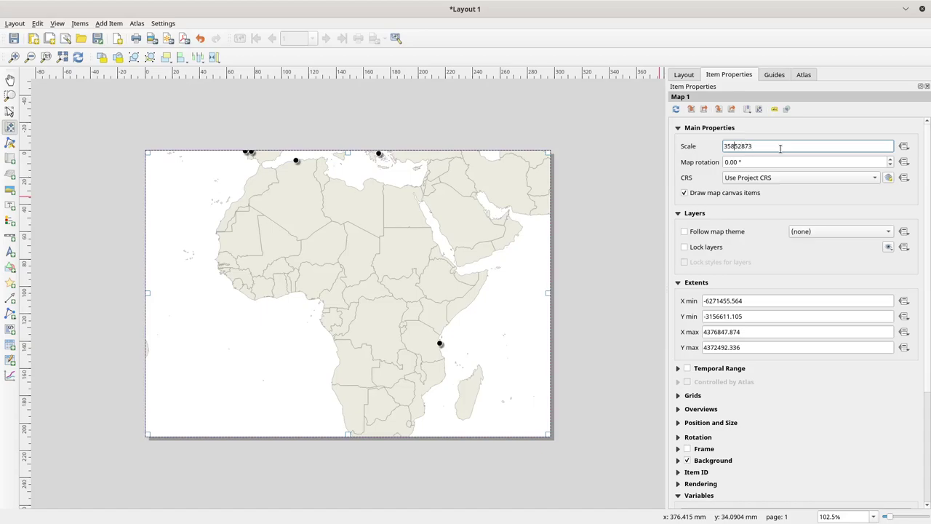
{"action": "key", "text": "BackSpace"}
{"action": "type", "text": "6"}
{"action": "key", "text": "Return"}
{"action": "key", "text": "BackSpace"}
{"action": "key", "text": "Return"}
{"action": "key", "text": "BackSpace"}
{"action": "type", "text": "696"}
{"action": "key", "text": "Return"}
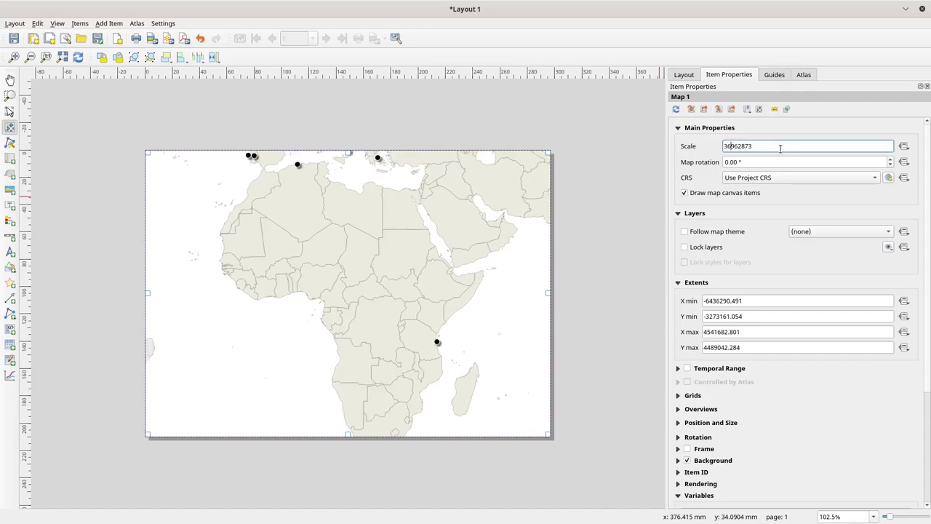
{"action": "key", "text": "BackSpace"}
{"action": "type", "text": "9"}
{"action": "key", "text": "Return"}
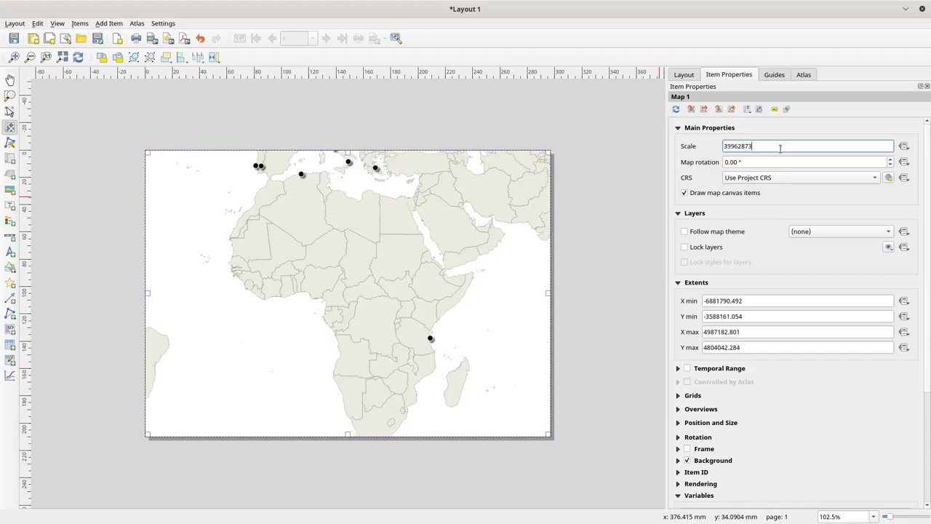
- Move the map content up and to the left so that all of southern Africa and southern India fit on the page
{"action": "left_click_drag", "start_coordinate": [456, 230], "coordinate": [455, 226]}
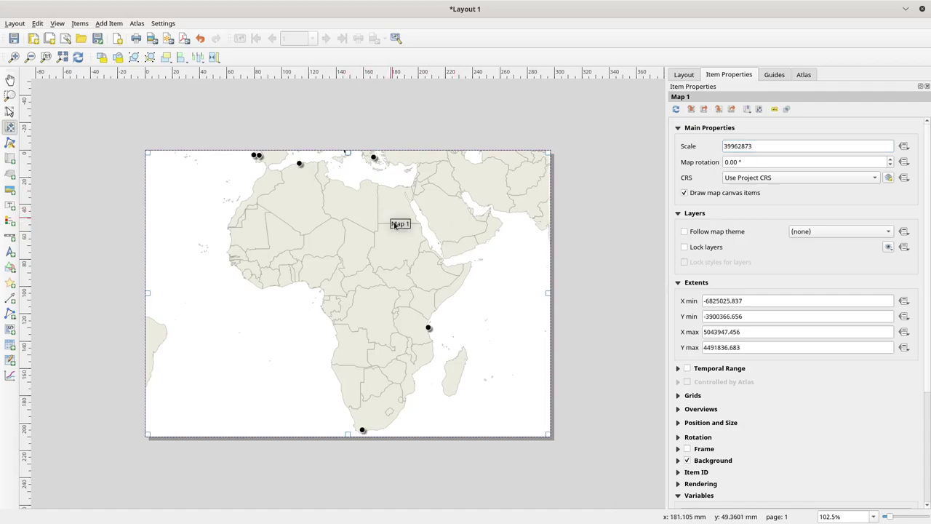
{"action": "left_click_drag", "start_coordinate": [358, 225], "coordinate": [306, 220]}
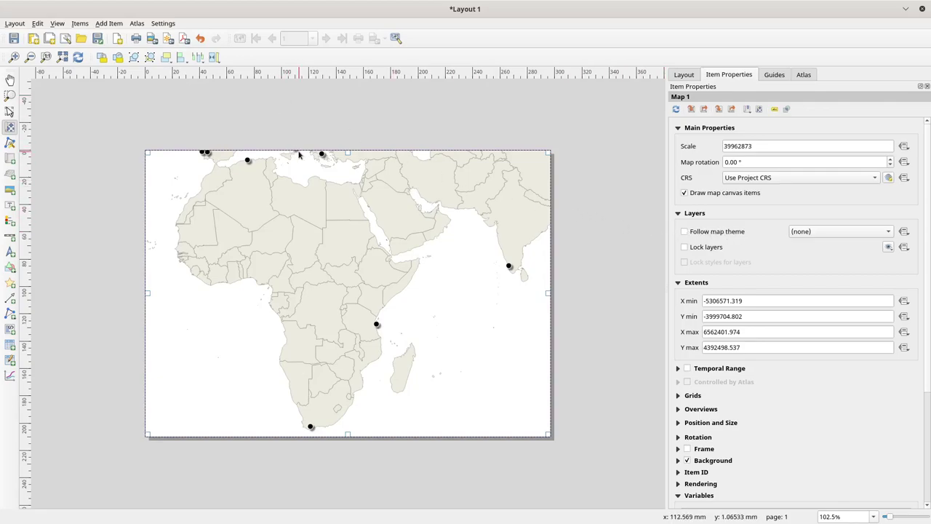
- Apply the InsetMap theme in the main QGIS window, save the project and refresh the layout map
{"action": "key", "text": "ctrl+alt+l"}
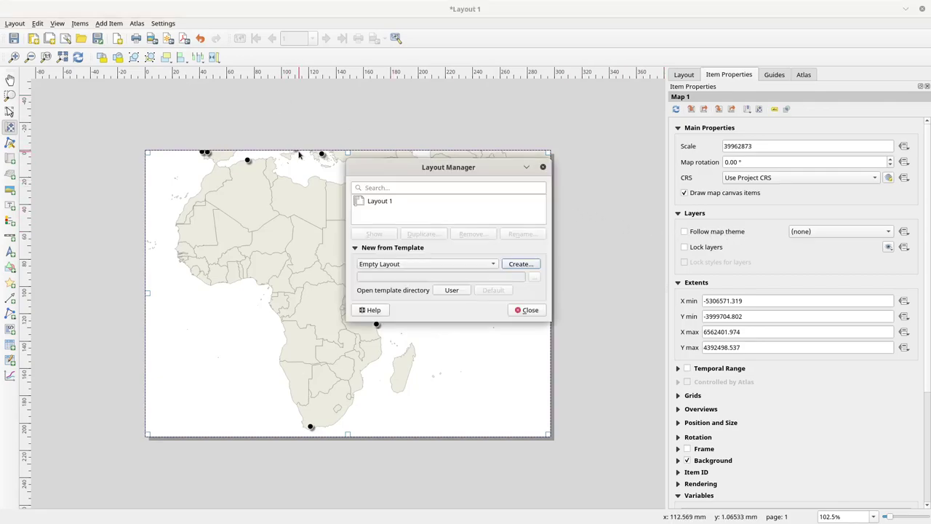
{"action": "left_click", "coordinate": [543, 166]}
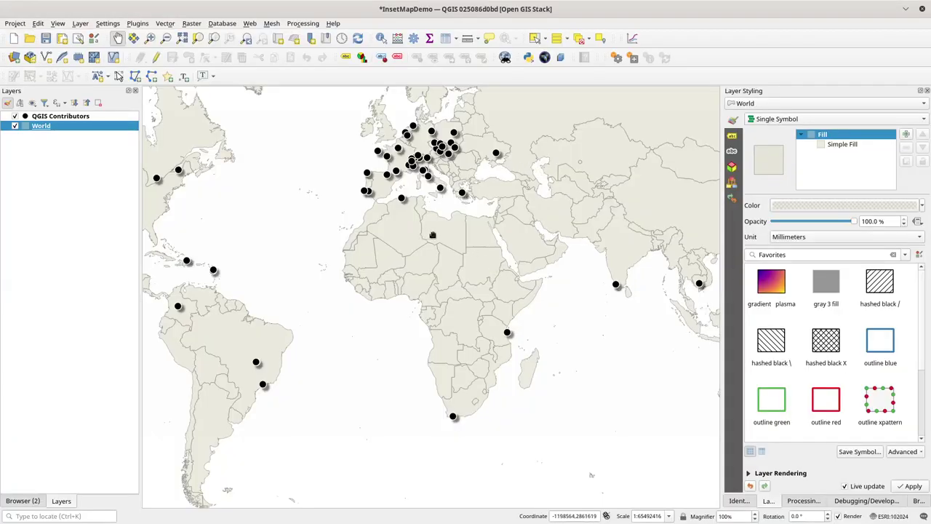
{"action": "left_click", "coordinate": [32, 104]}
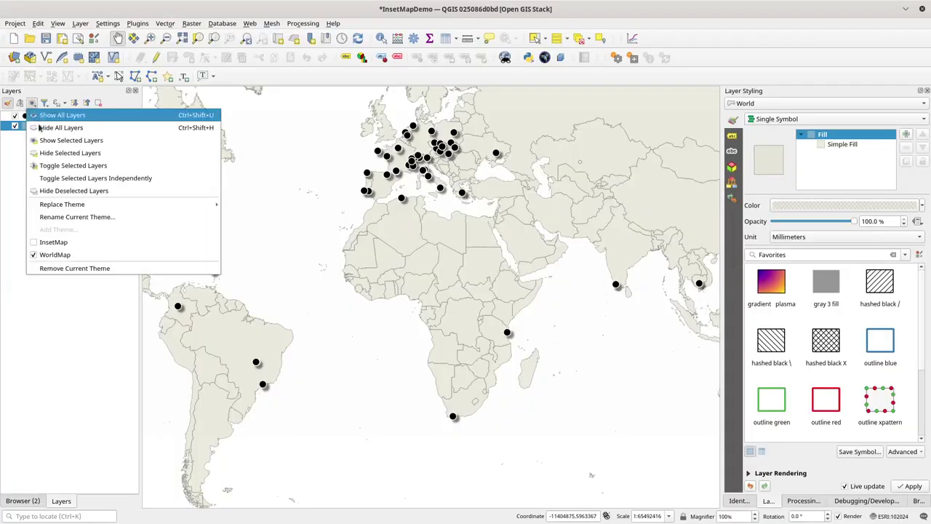
{"action": "left_click", "coordinate": [33, 243]}
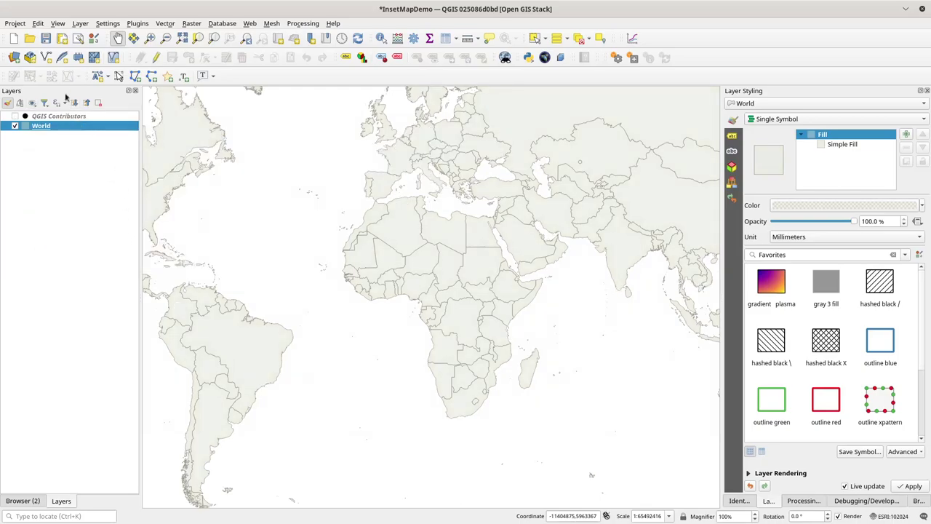
{"action": "left_click", "coordinate": [45, 38]}
{"action": "left_click", "coordinate": [77, 38]}
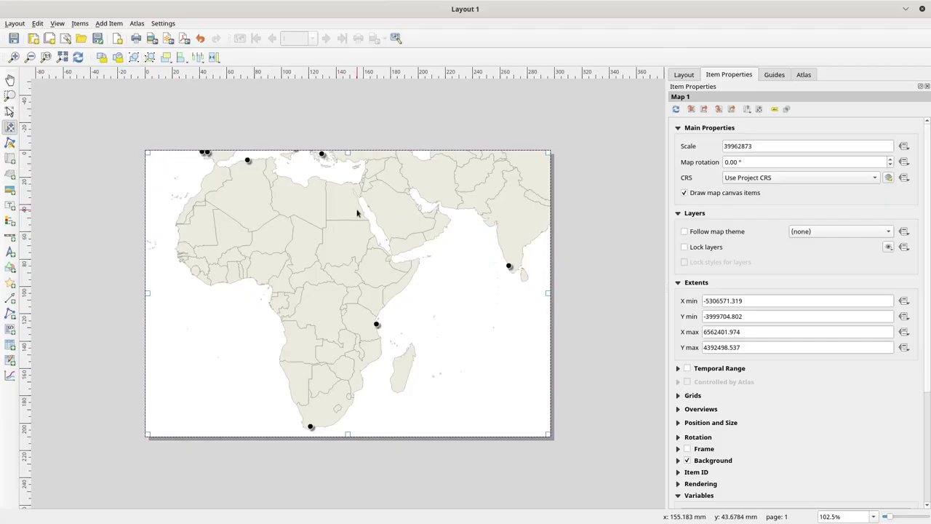
{"action": "left_click", "coordinate": [676, 109]}
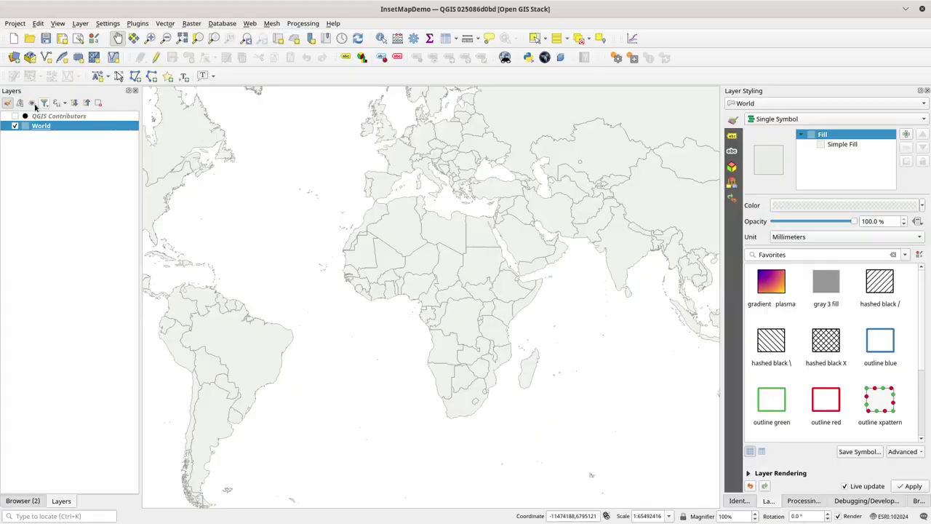
- Restore the WorldMap theme in the main QGIS window and refresh the layout map
{"action": "left_click", "coordinate": [32, 103]}
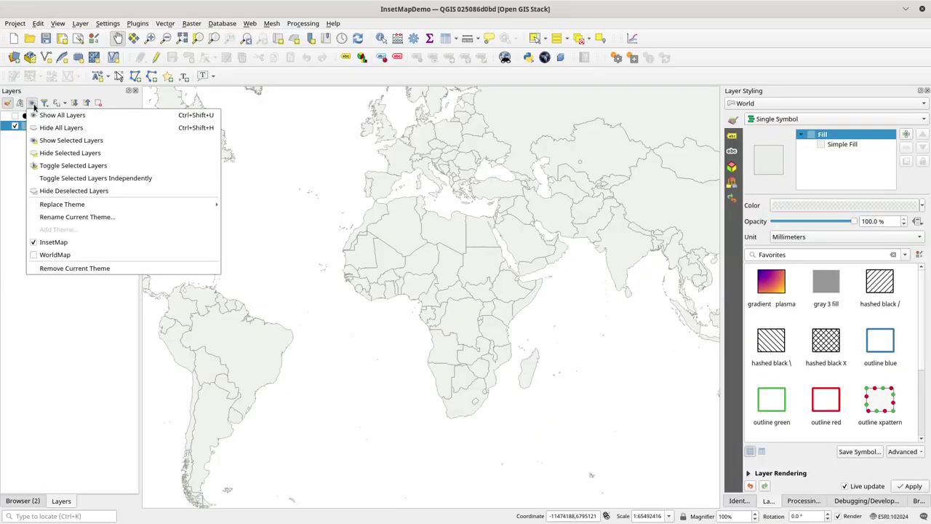
{"action": "left_click", "coordinate": [55, 254]}
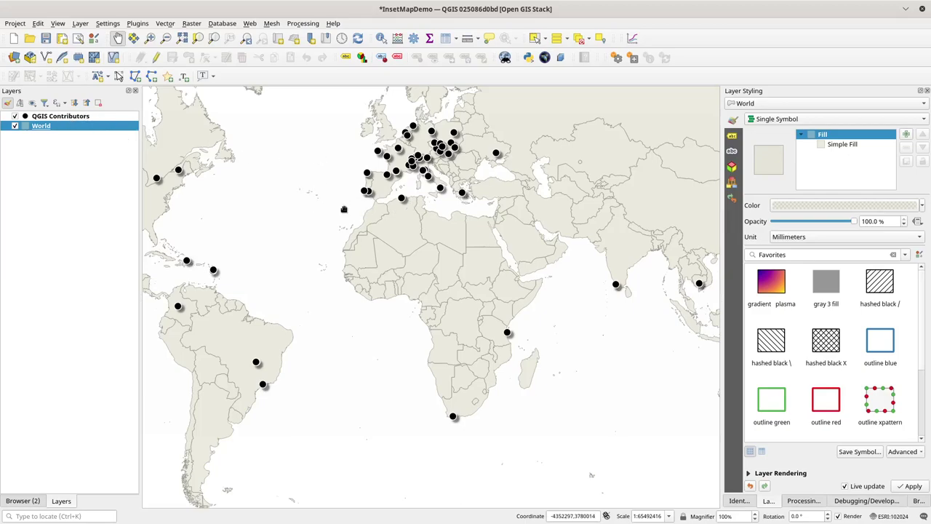
{"action": "key", "text": "alt+Tab"}
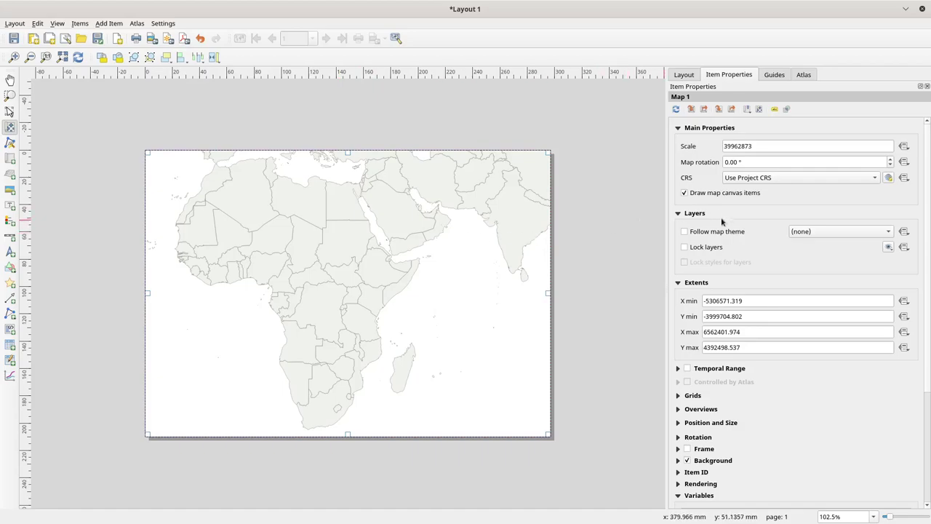
{"action": "left_click", "coordinate": [676, 108]}
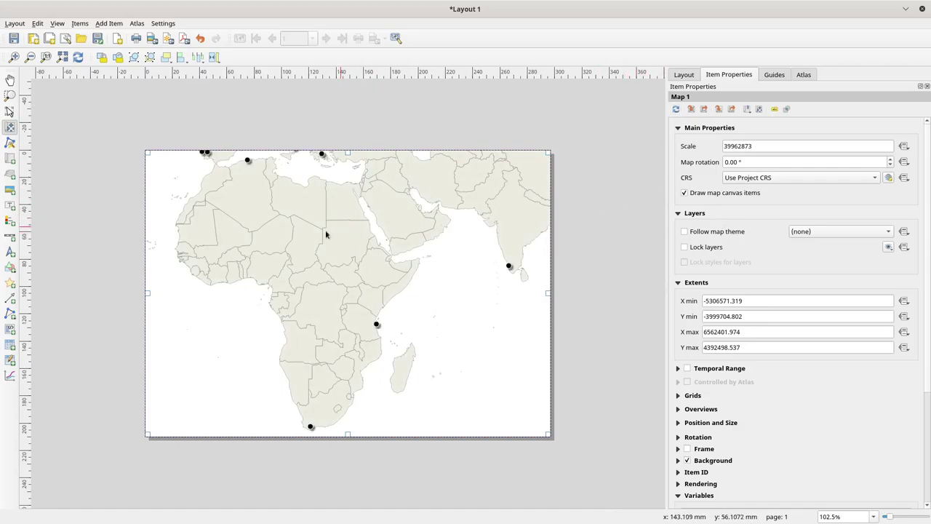
- Make the layout map follow the WorldMap map theme
{"action": "left_click", "coordinate": [690, 232]}
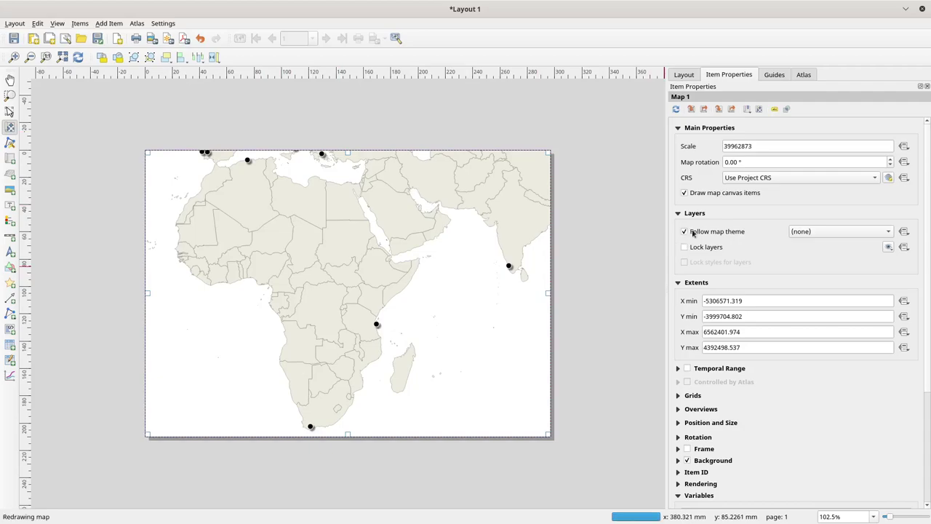
{"action": "left_click", "coordinate": [814, 232]}
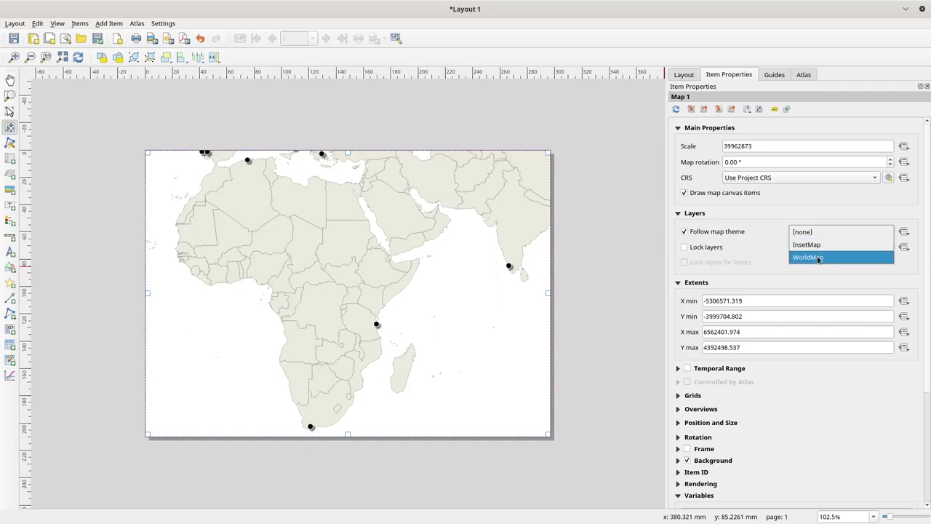
{"action": "left_click", "coordinate": [825, 259]}
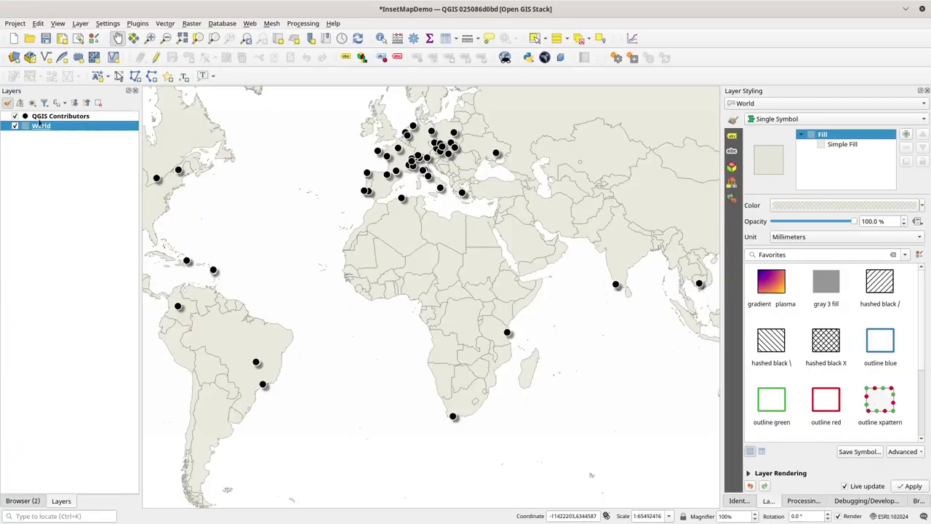
- Open the map theme choices in the main QGIS window
{"action": "left_click", "coordinate": [32, 103]}
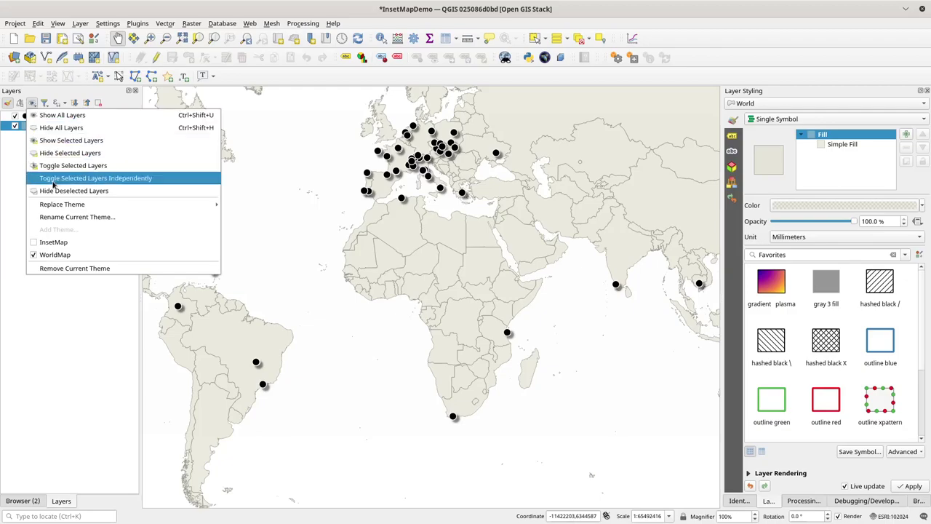
- Apply the InsetMap theme to the main map canvas and add a small second map in the layout page's lower-right corner
{"action": "left_click", "coordinate": [57, 243]}
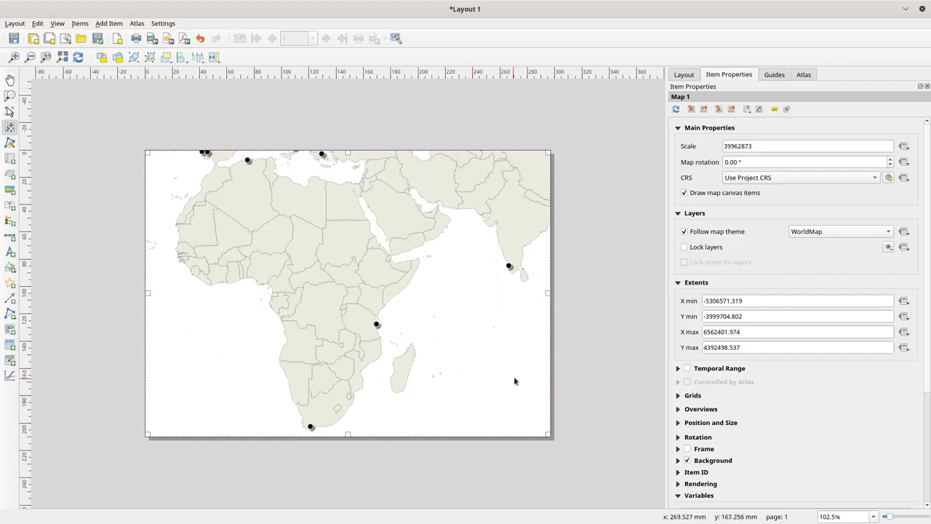
{"action": "left_click", "coordinate": [10, 158]}
{"action": "left_click_drag", "start_coordinate": [443, 354], "coordinate": [530, 425]}
{"action": "left_click_drag", "start_coordinate": [491, 394], "coordinate": [495, 385]}
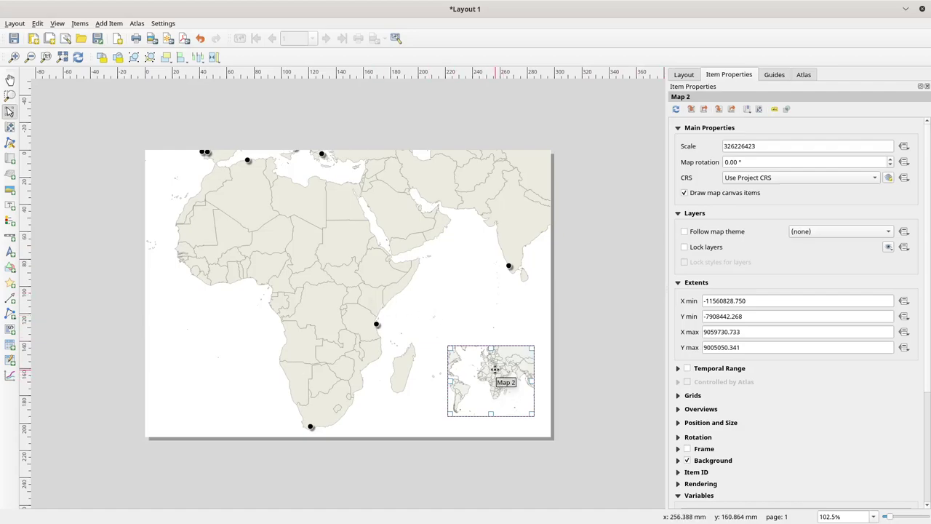
- Make the small inset map follow the InsetMap map theme
{"action": "left_click", "coordinate": [432, 223]}
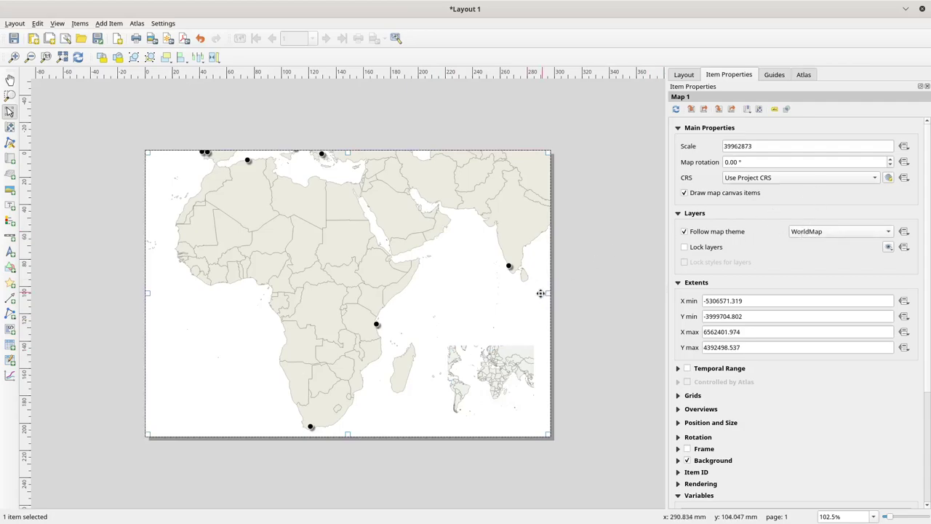
{"action": "left_click", "coordinate": [504, 370]}
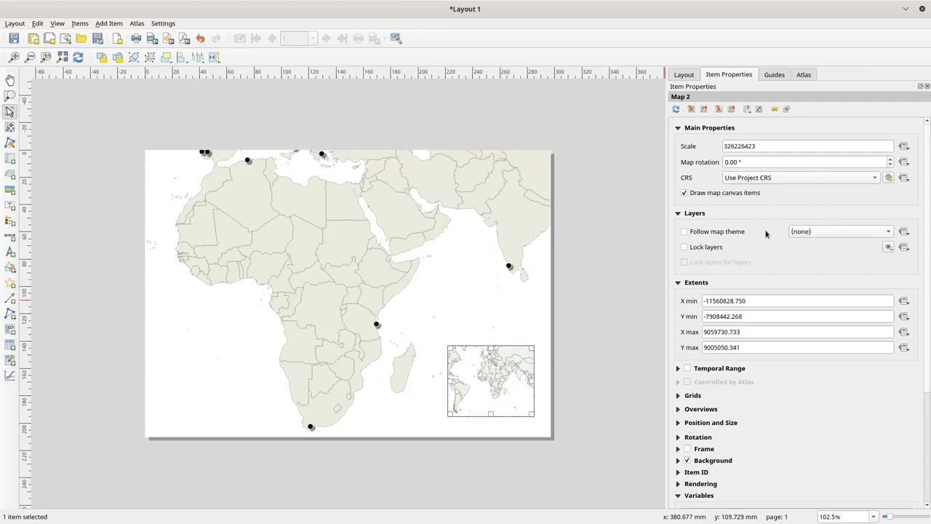
{"action": "left_click", "coordinate": [706, 234]}
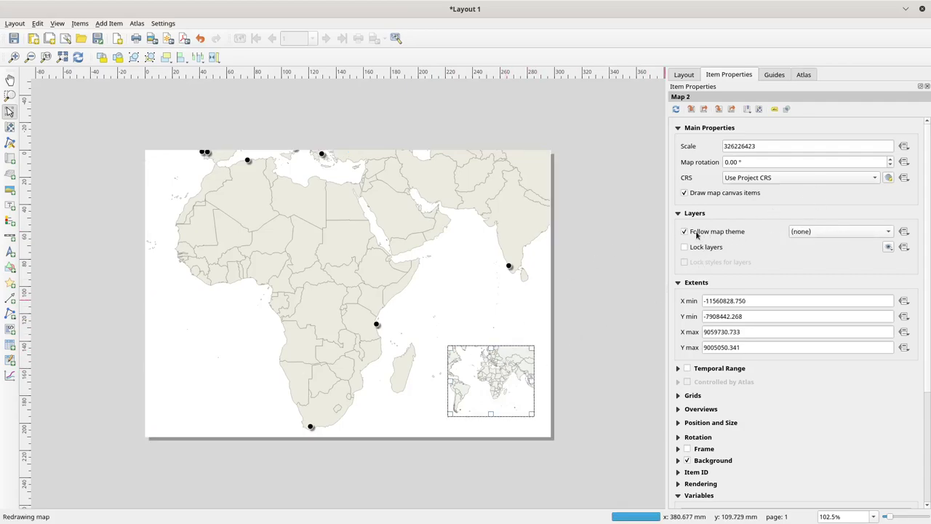
{"action": "left_click", "coordinate": [812, 233]}
{"action": "left_click", "coordinate": [821, 246]}
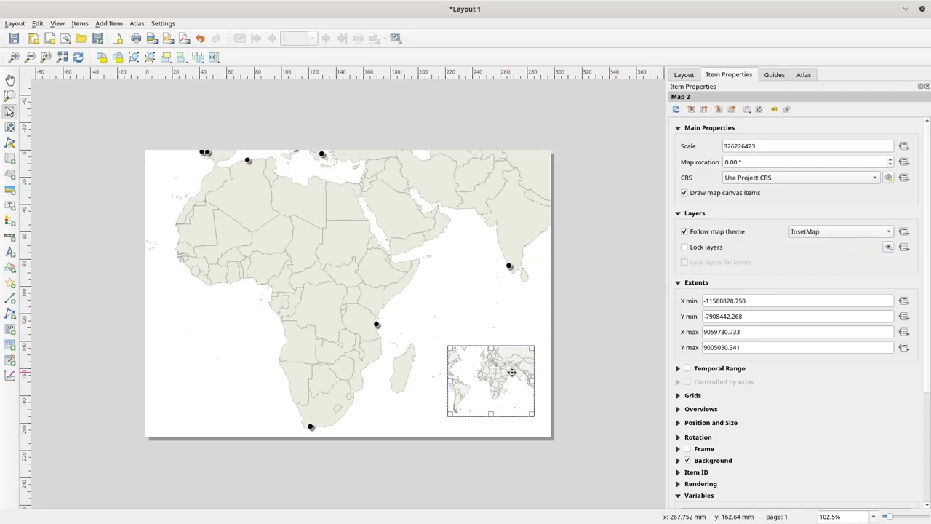
- Switch to the main QGIS window to apply the WorldMap theme, and return to the layout to save the project
{"action": "key", "text": "alt+Tab"}
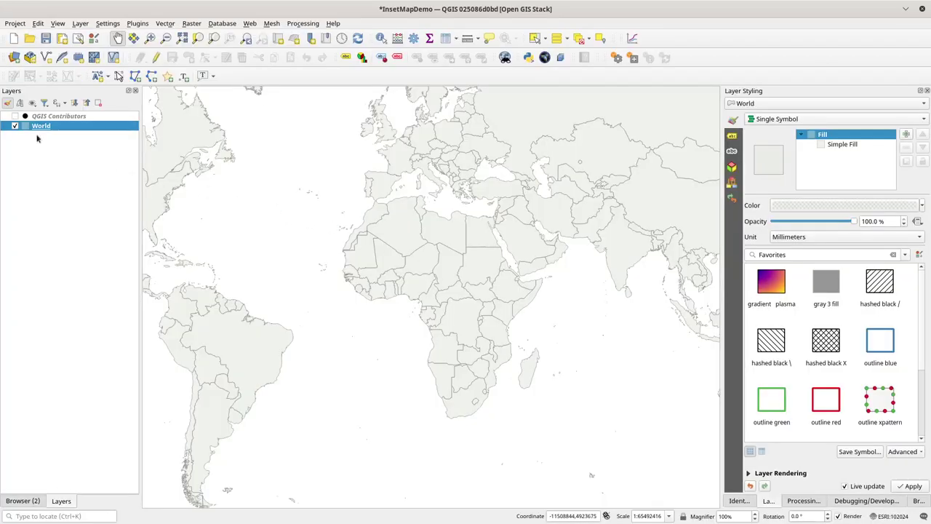
{"action": "left_click", "coordinate": [32, 103]}
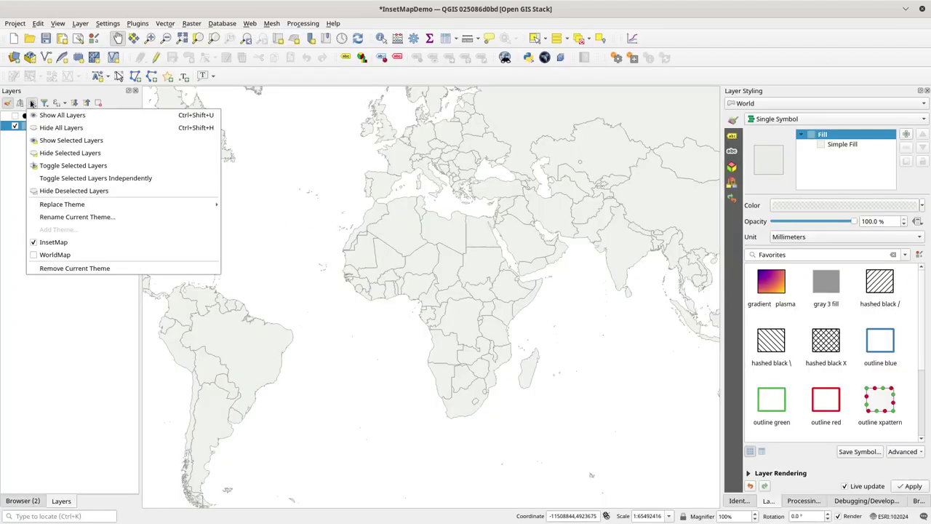
{"action": "left_click", "coordinate": [53, 256]}
{"action": "key", "text": "alt+Tab"}
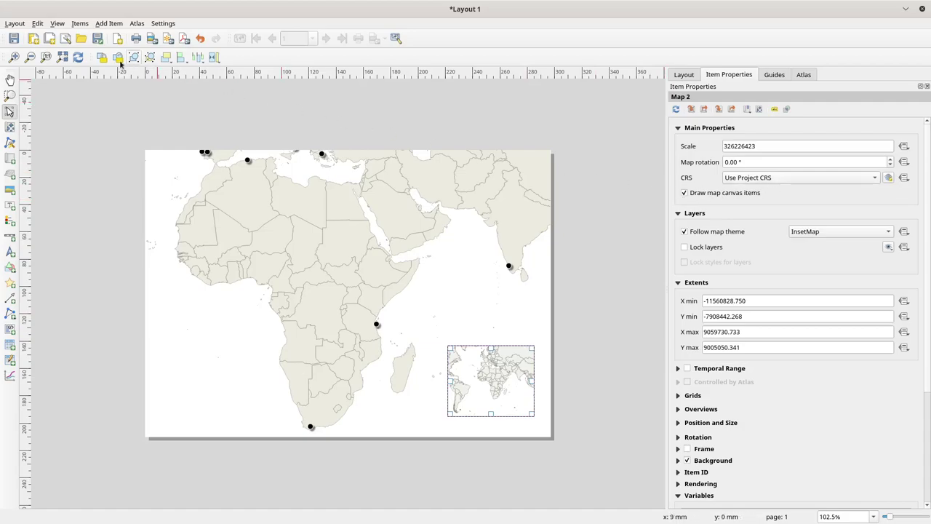
{"action": "left_click", "coordinate": [14, 38]}
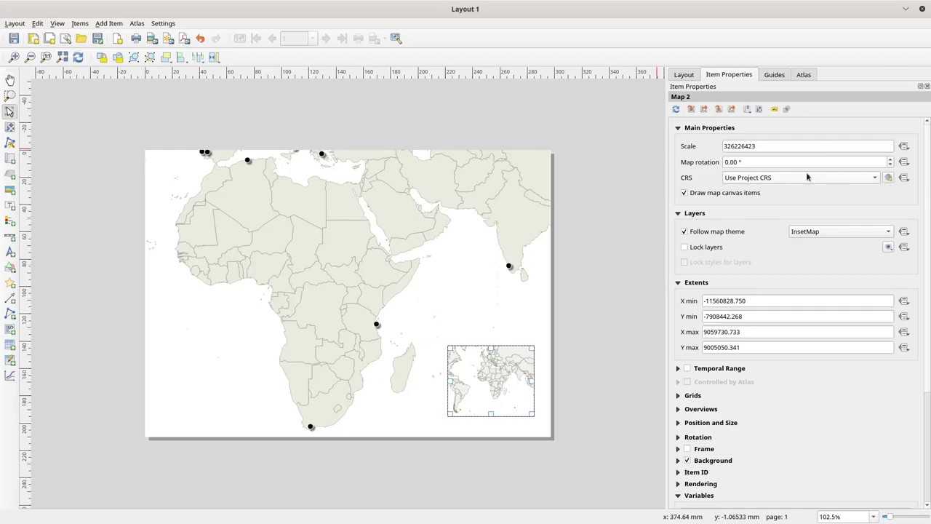
- Filter the coordinate systems for "azim" and set the inset map's CRS to South_Pole_Azimuthal_Equidistant (ESRI:102019)
{"action": "left_click", "coordinate": [757, 178]}
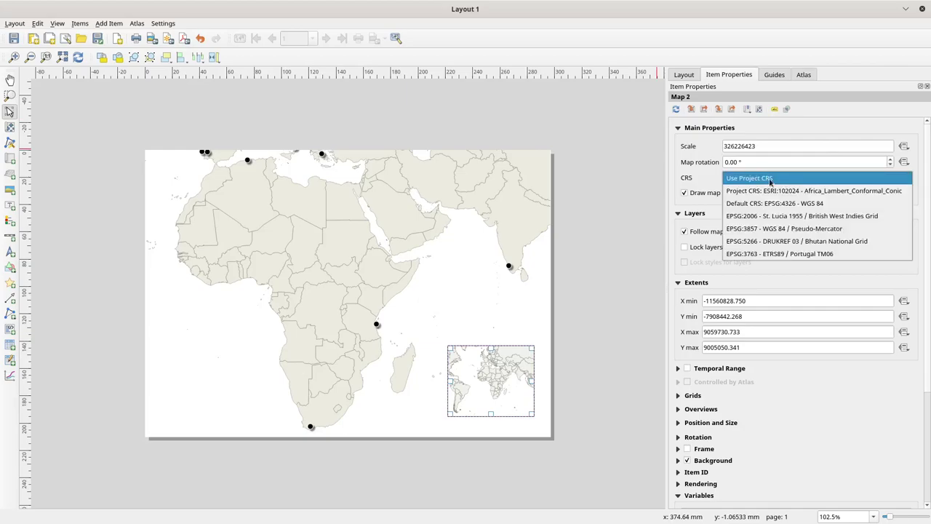
{"action": "left_click", "coordinate": [705, 175]}
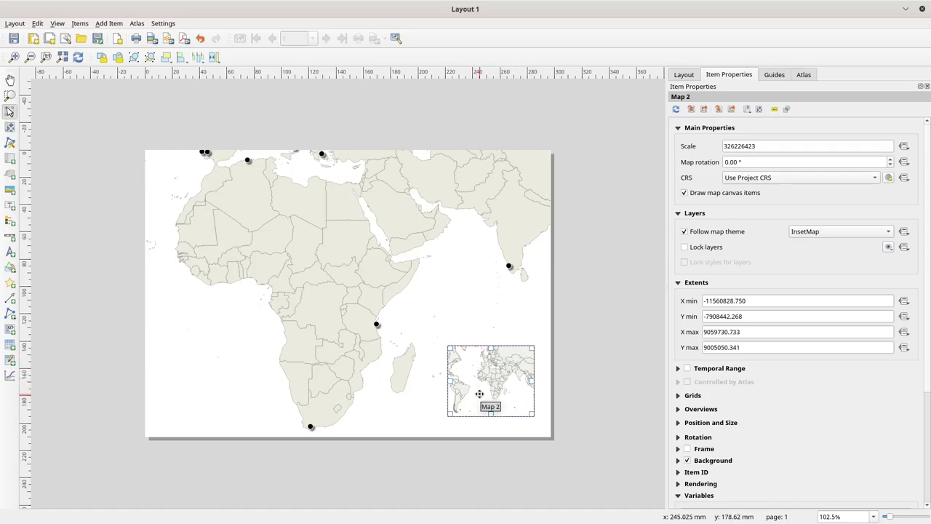
{"action": "left_click", "coordinate": [889, 178]}
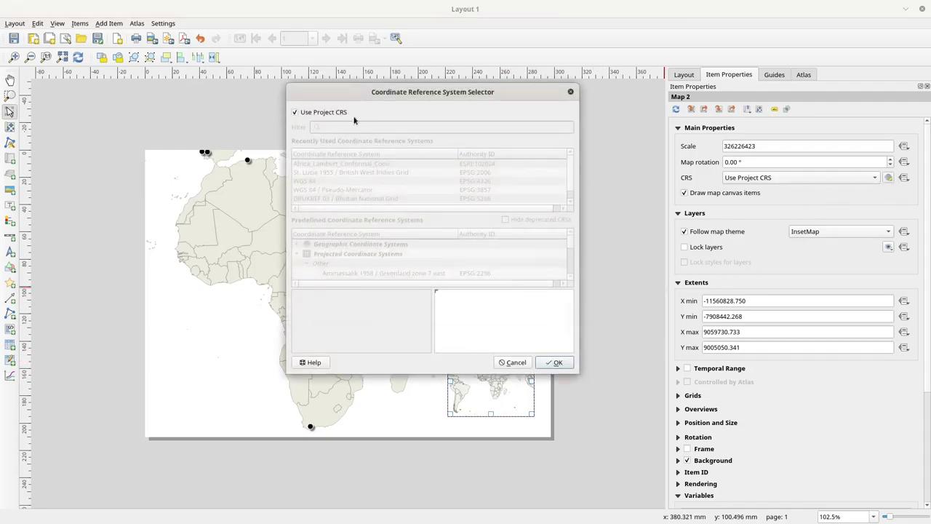
{"action": "left_click", "coordinate": [330, 124]}
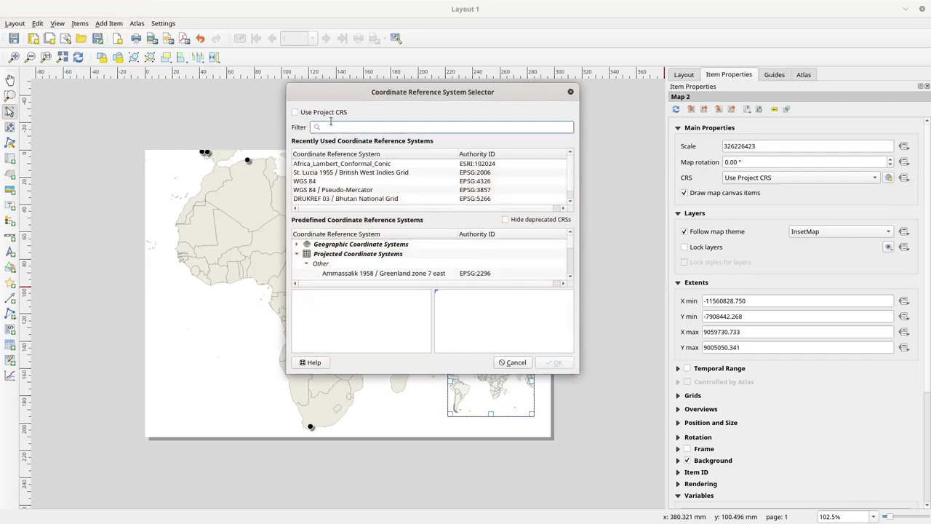
{"action": "type", "text": "azim"}
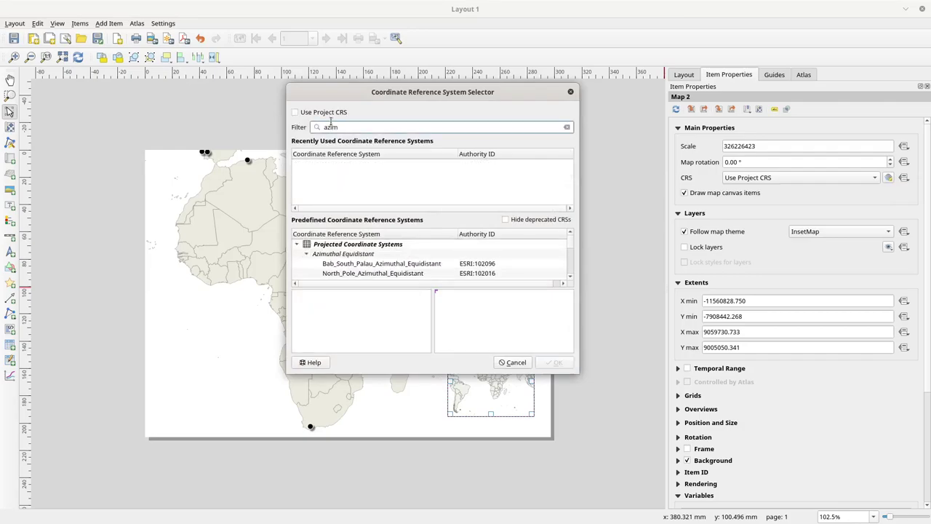
{"action": "key", "text": "BackSpace"}
{"action": "type", "text": "u"}
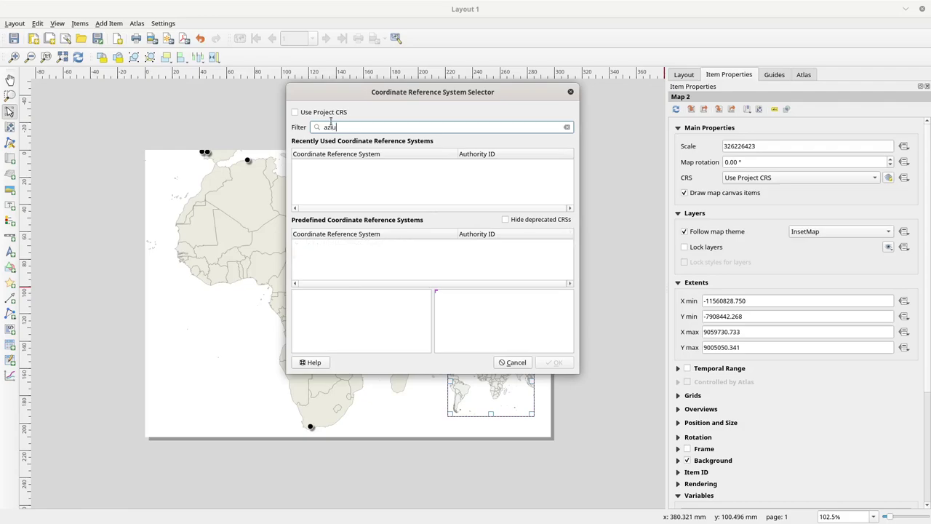
{"action": "key", "text": "BackSpace"}
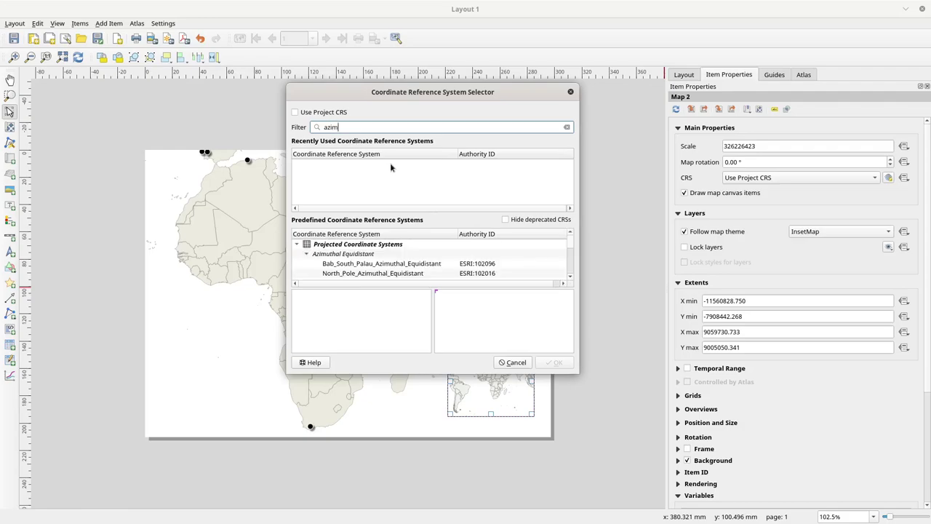
{"action": "scroll", "coordinate": [459, 249], "scroll_direction": "down", "scroll_amount": 1}
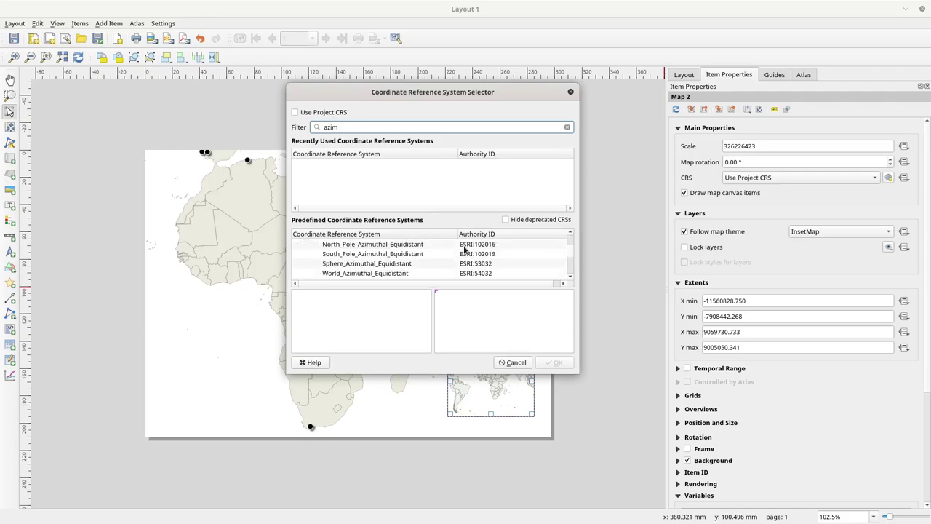
{"action": "left_click", "coordinate": [376, 255]}
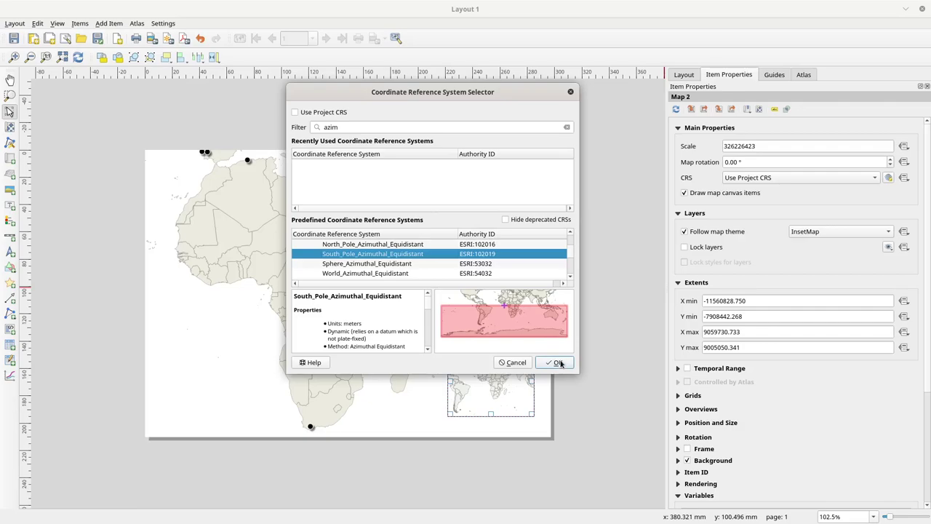
{"action": "left_click", "coordinate": [380, 275]}
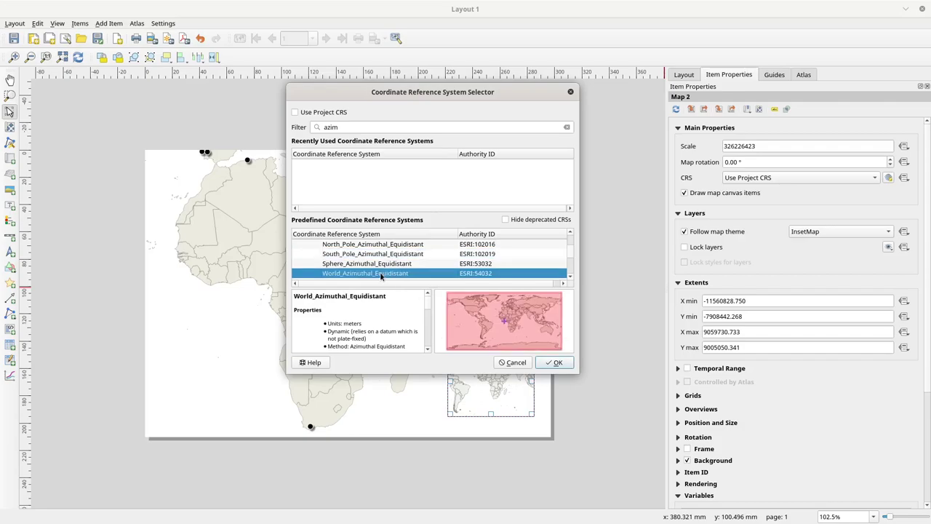
{"action": "left_click", "coordinate": [392, 255]}
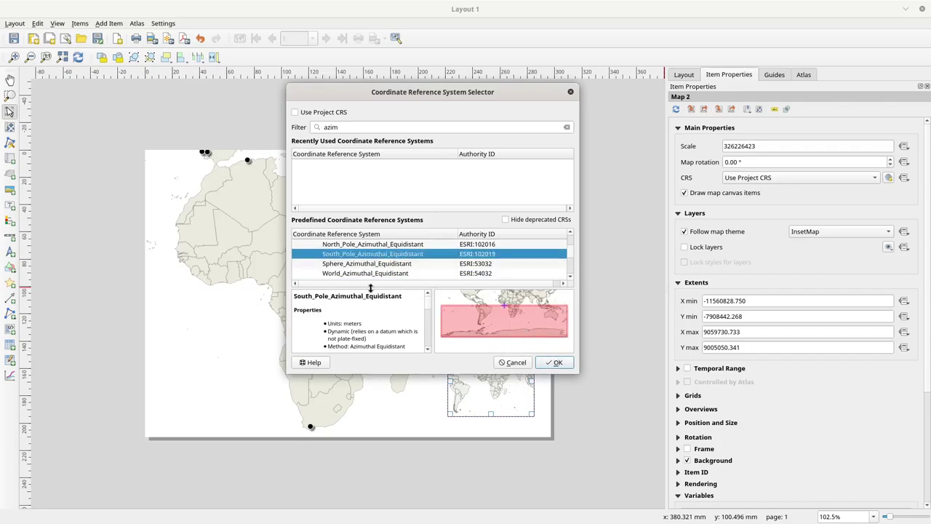
{"action": "left_click", "coordinate": [556, 362]}
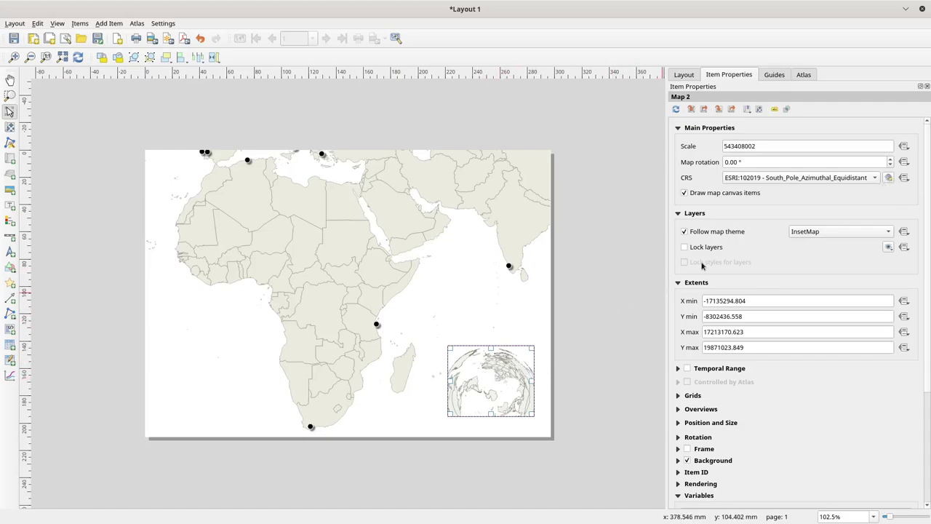
- Set the inset map's CRS to Sphere_Azimuthal_Equidistant (ESRI:53032)
{"action": "left_click", "coordinate": [879, 178]}
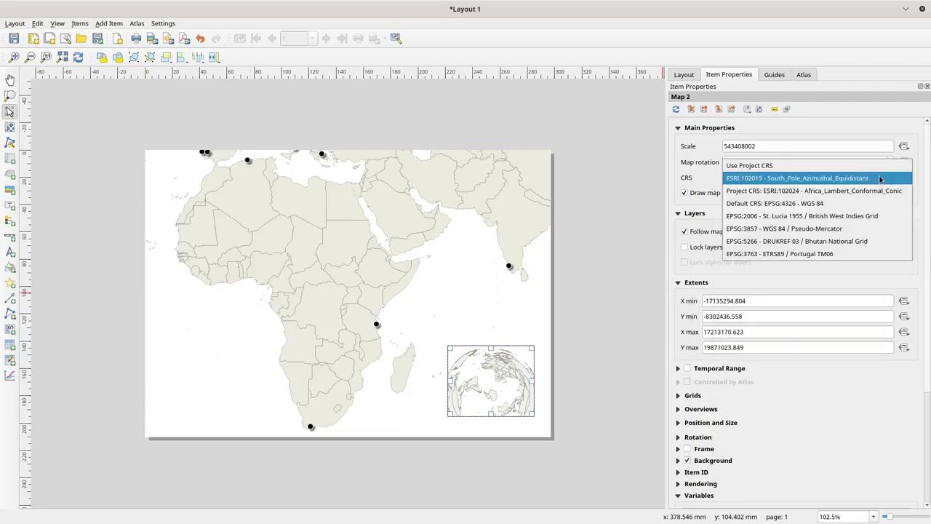
{"action": "left_click", "coordinate": [917, 152]}
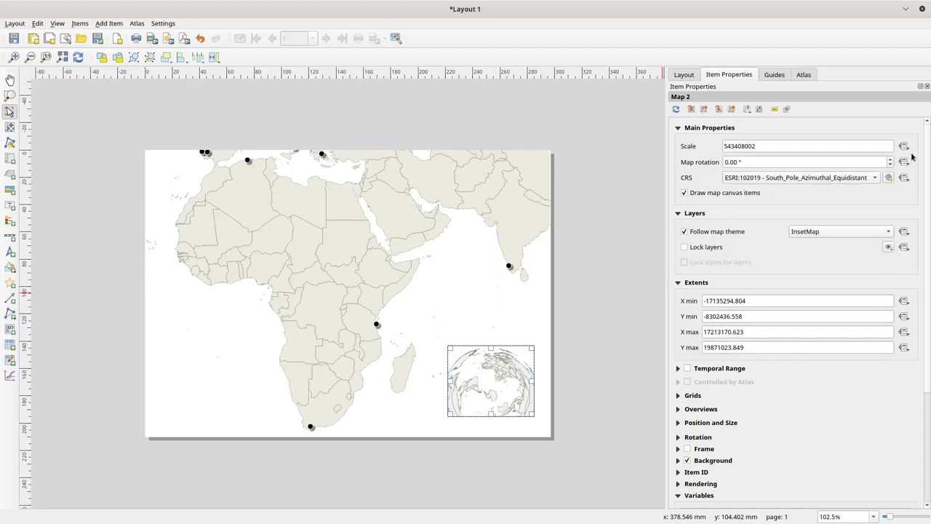
{"action": "left_click", "coordinate": [888, 178]}
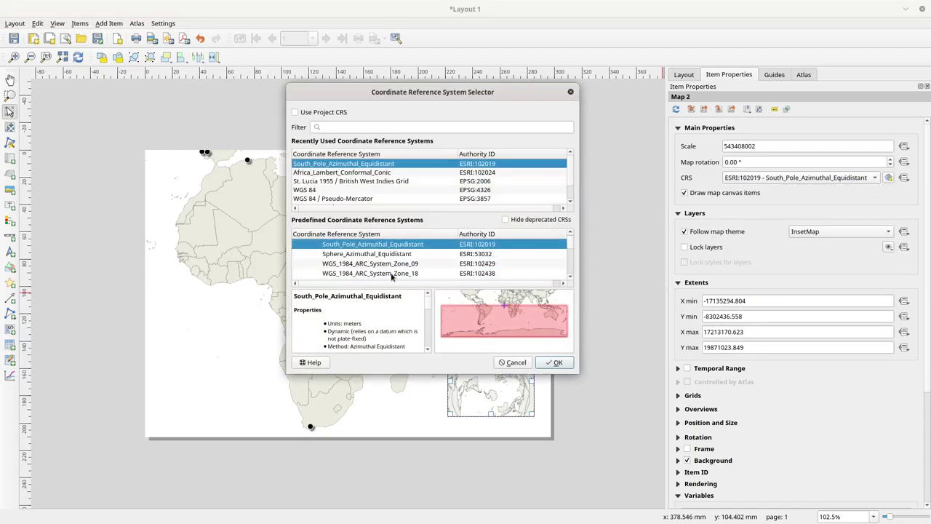
{"action": "left_click", "coordinate": [371, 255]}
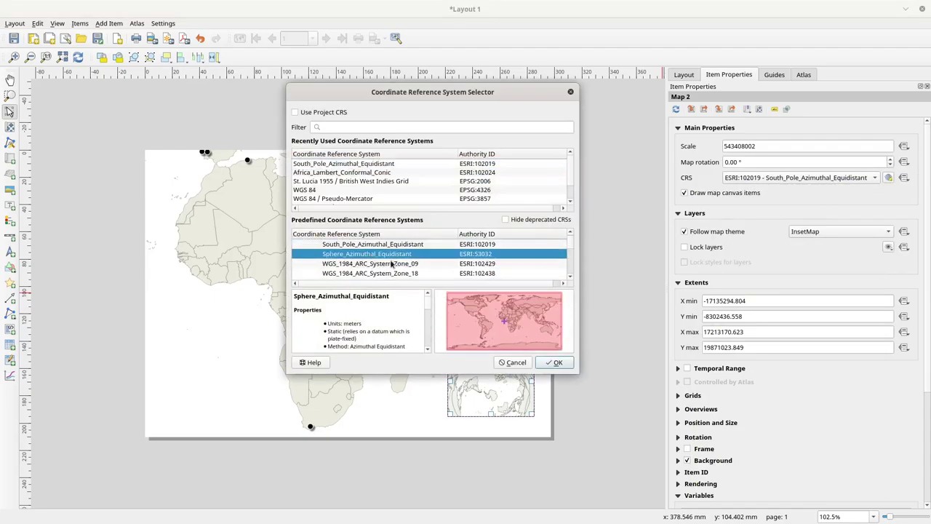
{"action": "left_click", "coordinate": [555, 363]}
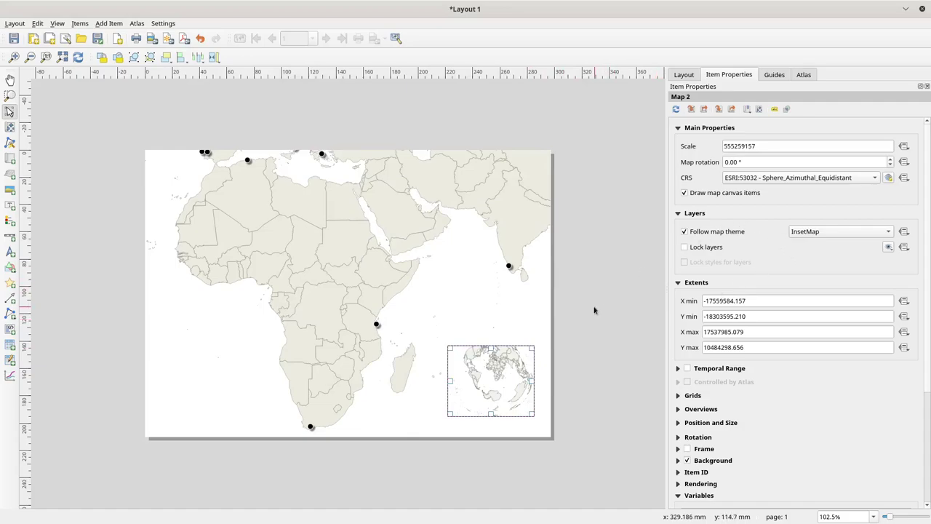
- Enlarge the inset map's frame slightly, and zoom out and recentre the globe inside it
{"action": "left_click_drag", "start_coordinate": [522, 346], "coordinate": [522, 336]}
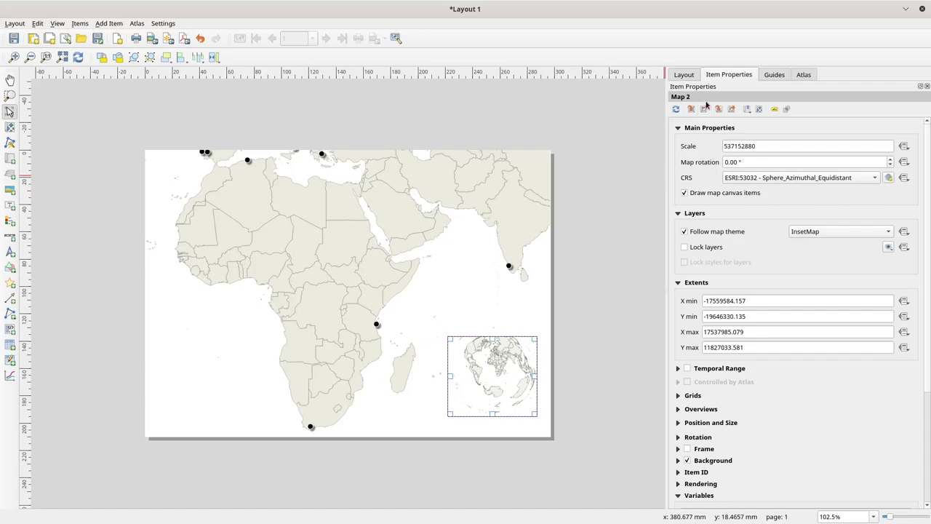
{"action": "key", "text": "c"}
{"action": "scroll", "coordinate": [480, 371], "scroll_direction": "down", "scroll_amount": 1}
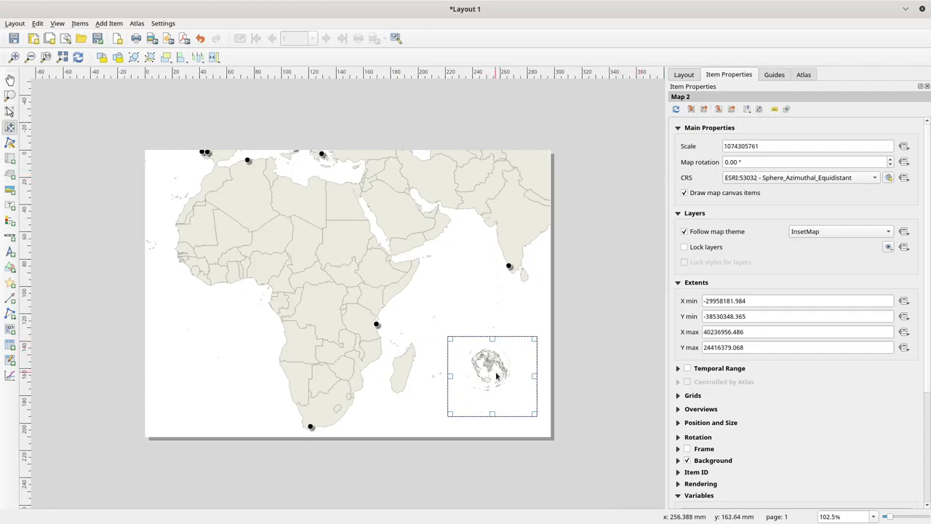
{"action": "left_click_drag", "start_coordinate": [499, 372], "coordinate": [506, 378]}
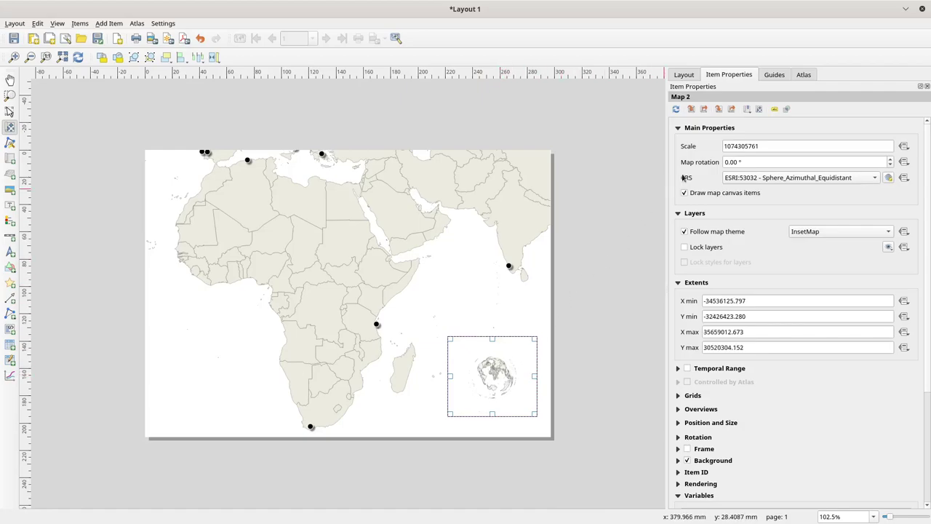
{"action": "left_click", "coordinate": [730, 147]}
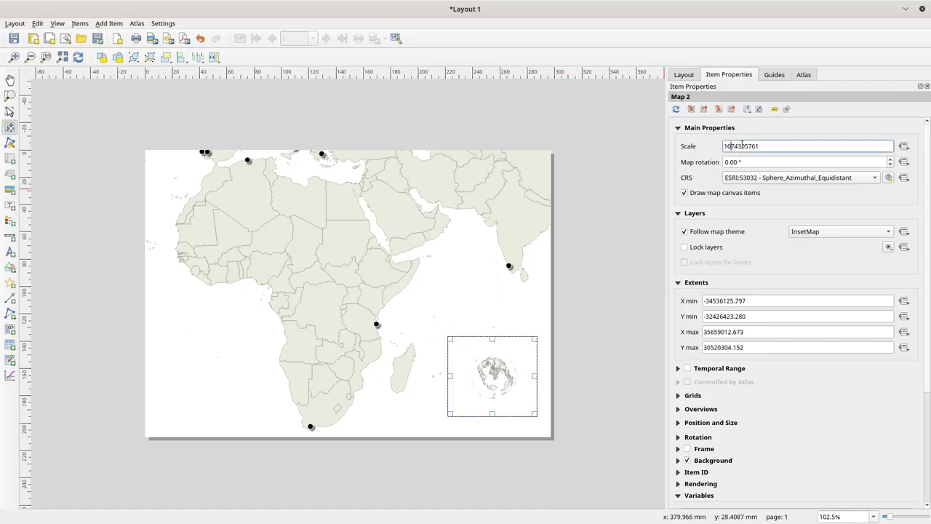
{"action": "key", "text": "BackSpace"}
{"action": "type", "text": "1"}
{"action": "key", "text": "Return"}
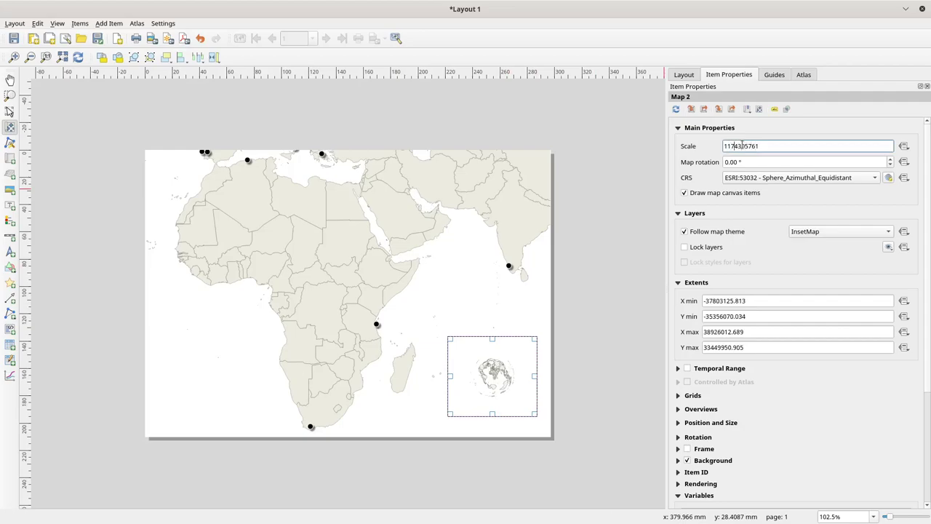
{"action": "key", "text": "BackSpace"}
{"action": "key", "text": "BackSpace"}
{"action": "type", "text": "9"}
{"action": "key", "text": "Return"}
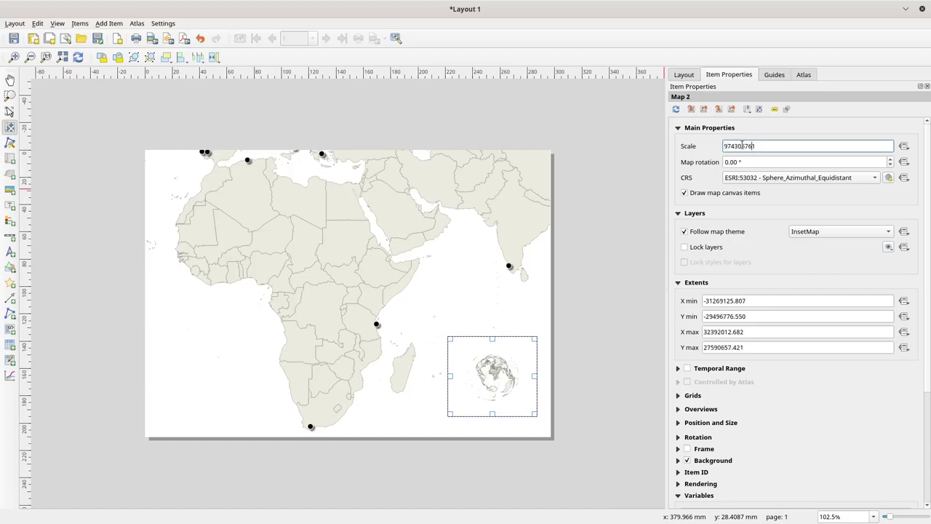
{"action": "key", "text": "BackSpace"}
{"action": "type", "text": "8"}
{"action": "key", "text": "Return"}
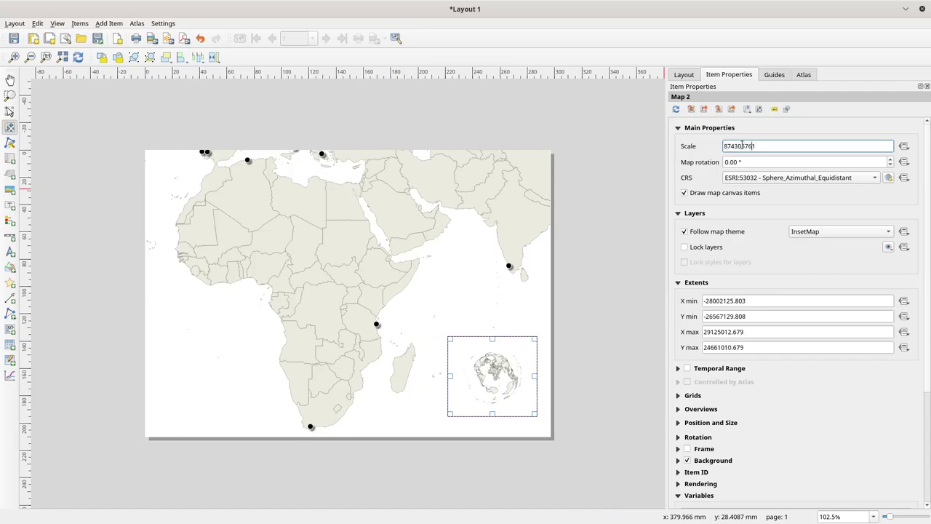
{"action": "key", "text": "BackSpace"}
{"action": "type", "text": "7"}
{"action": "key", "text": "Return"}
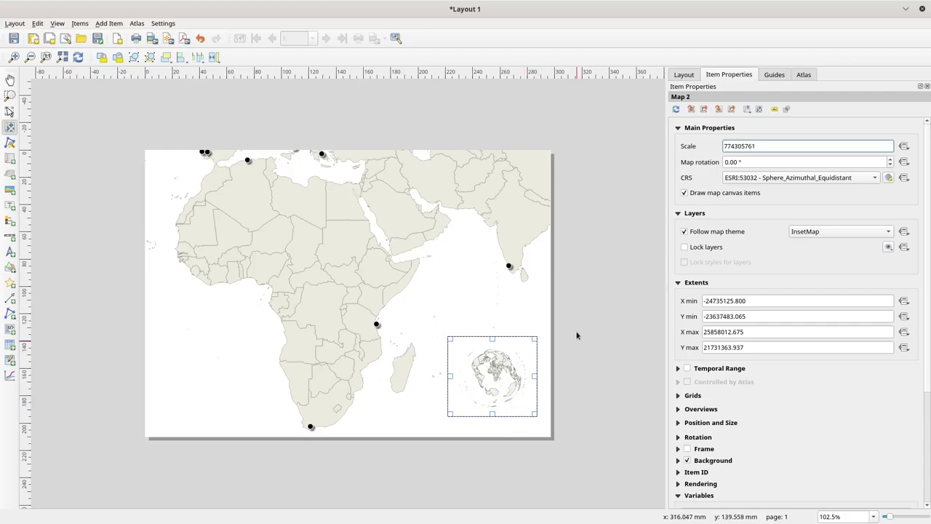
- Browse the azimuthal equidistant coordinate systems and set the inset map's CRS to South_Pole_Azimuthal_Equidistant (ESRI:102019)
{"action": "left_click", "coordinate": [887, 178]}
{"action": "scroll", "coordinate": [432, 245], "scroll_direction": "down", "scroll_amount": 1}
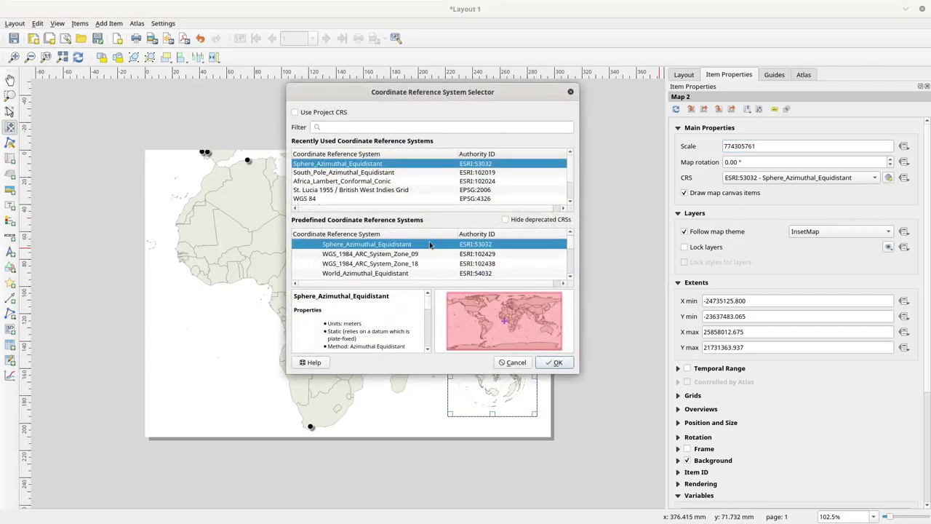
{"action": "scroll", "coordinate": [402, 262], "scroll_direction": "down", "scroll_amount": 1}
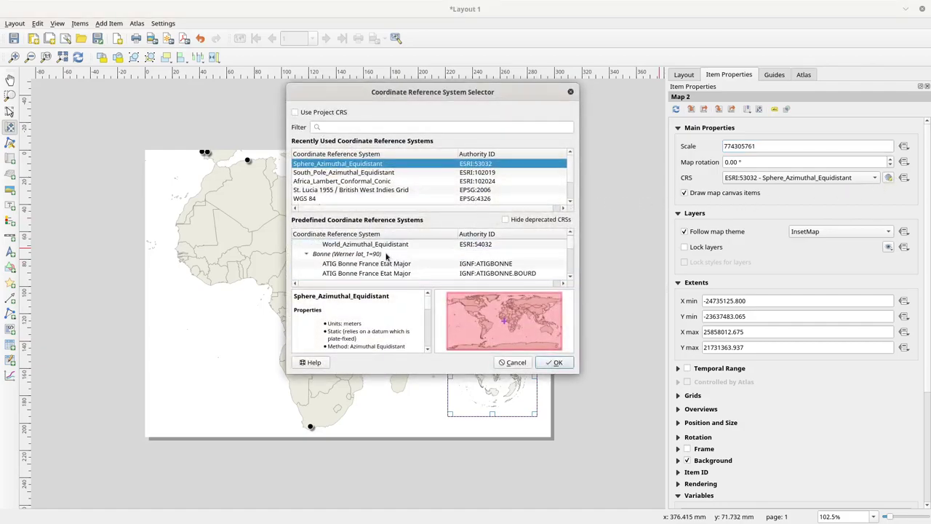
{"action": "left_click", "coordinate": [386, 243]}
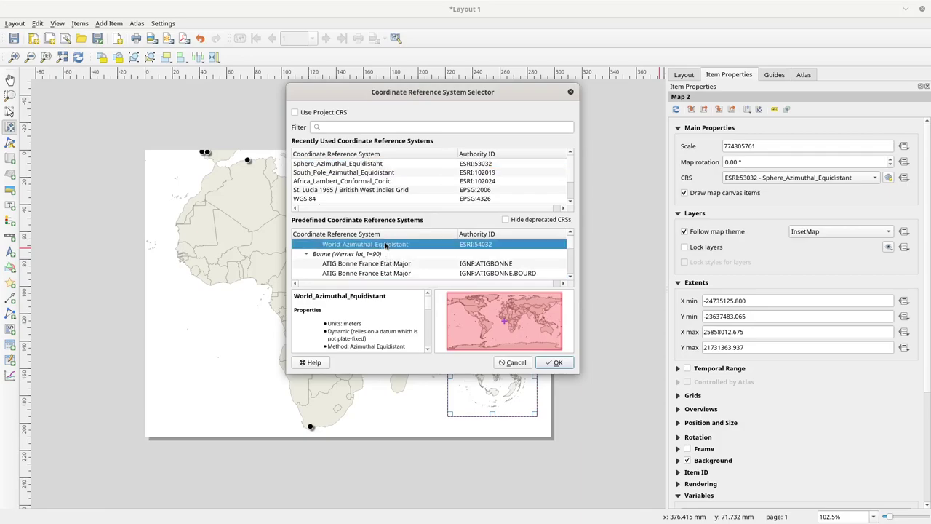
{"action": "scroll", "coordinate": [442, 258], "scroll_direction": "up", "scroll_amount": 1}
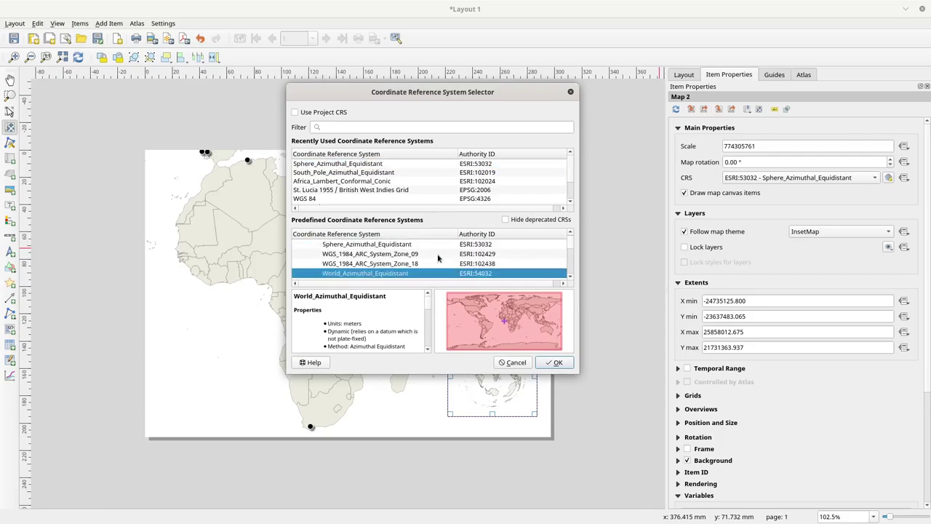
{"action": "scroll", "coordinate": [420, 258], "scroll_direction": "up", "scroll_amount": 1}
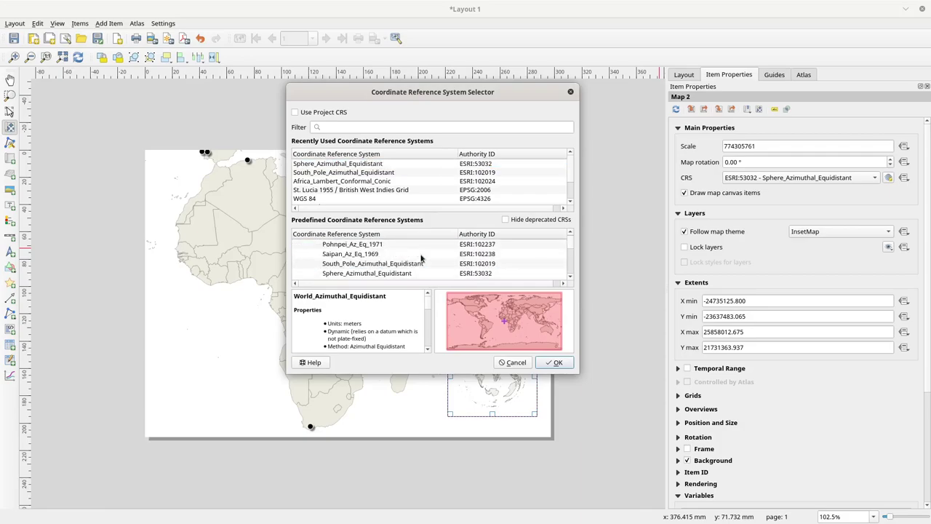
{"action": "scroll", "coordinate": [421, 259], "scroll_direction": "up", "scroll_amount": 1}
{"action": "scroll", "coordinate": [420, 258], "scroll_direction": "up", "scroll_amount": 1}
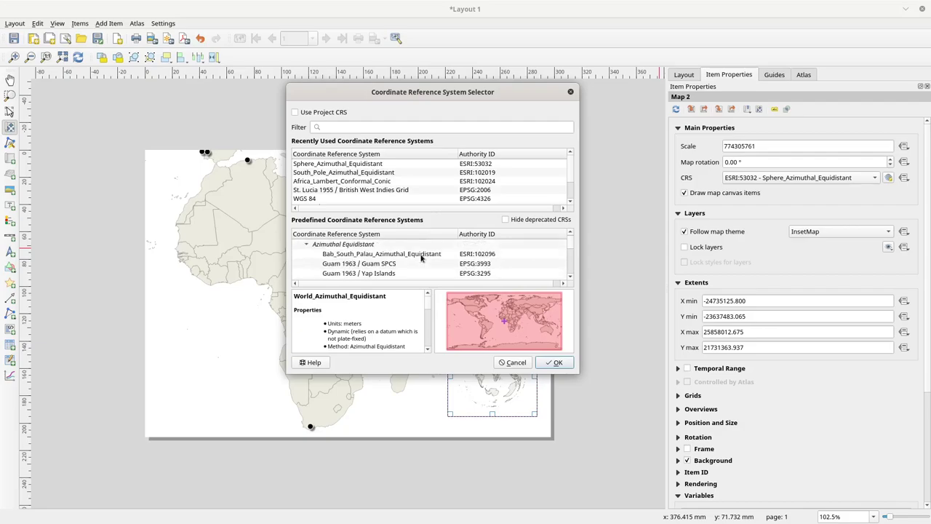
{"action": "scroll", "coordinate": [420, 259], "scroll_direction": "down", "scroll_amount": 2}
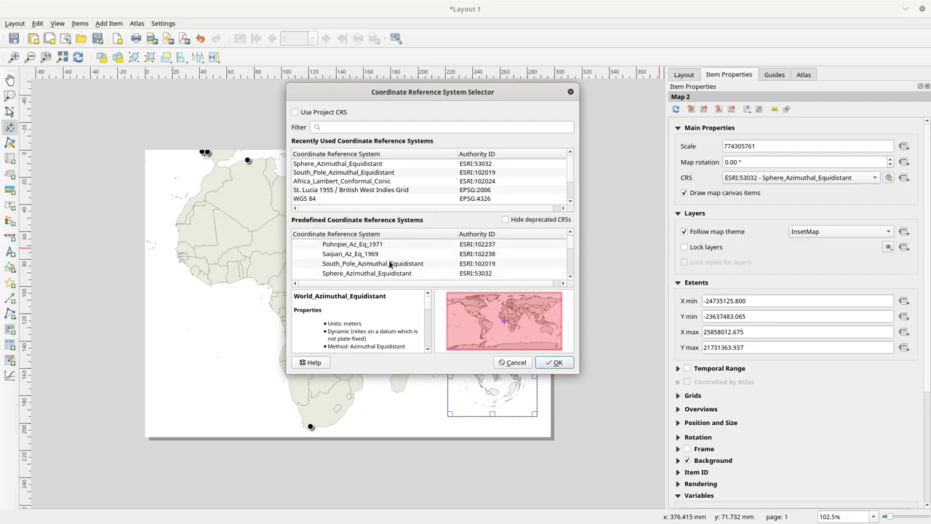
{"action": "scroll", "coordinate": [390, 265], "scroll_direction": "down", "scroll_amount": 1}
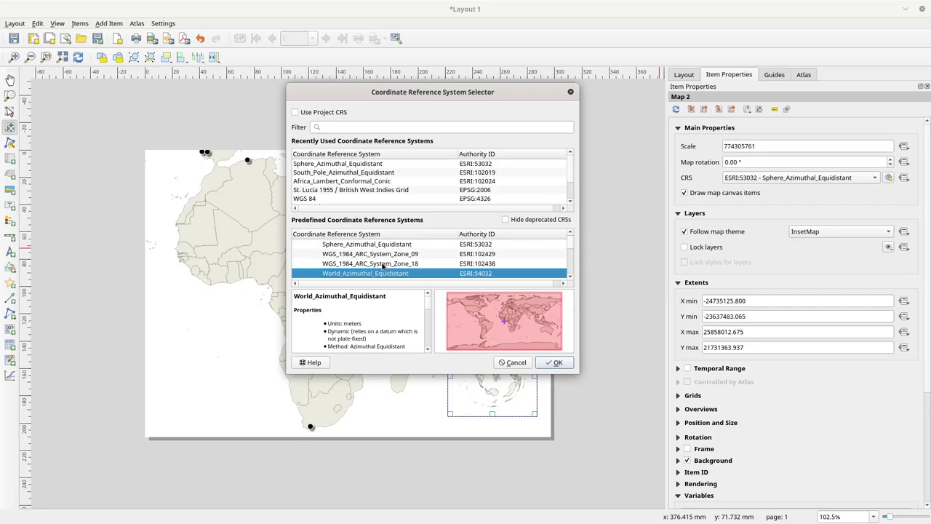
{"action": "left_click", "coordinate": [382, 263]}
{"action": "scroll", "coordinate": [386, 257], "scroll_direction": "up", "scroll_amount": 1}
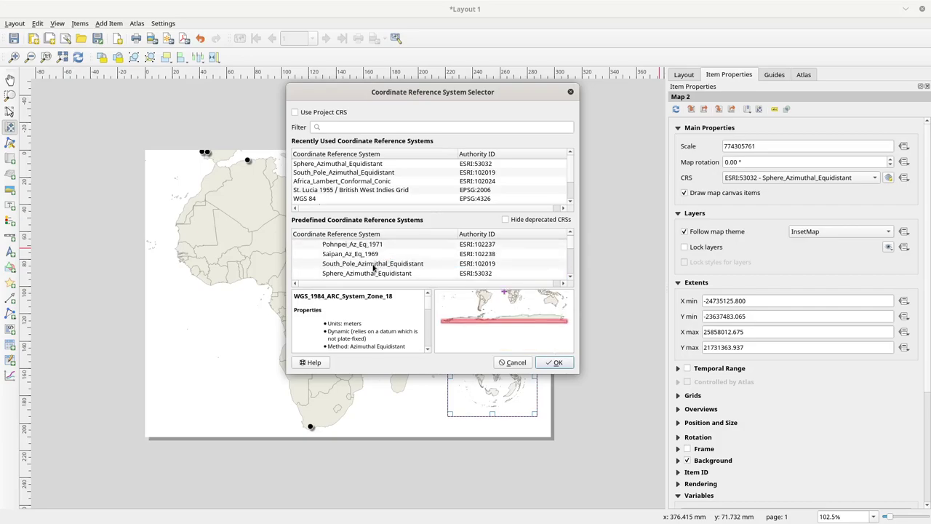
{"action": "left_click", "coordinate": [377, 265]}
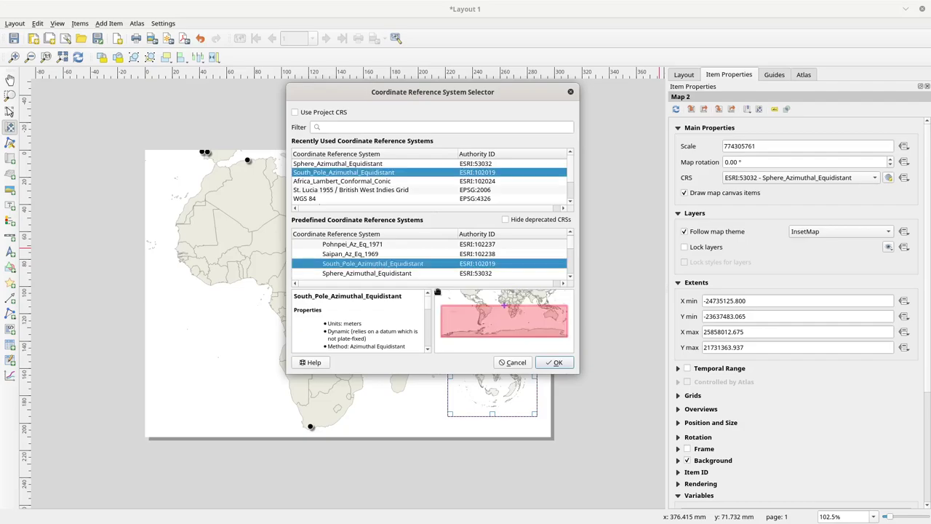
{"action": "left_click", "coordinate": [549, 361]}
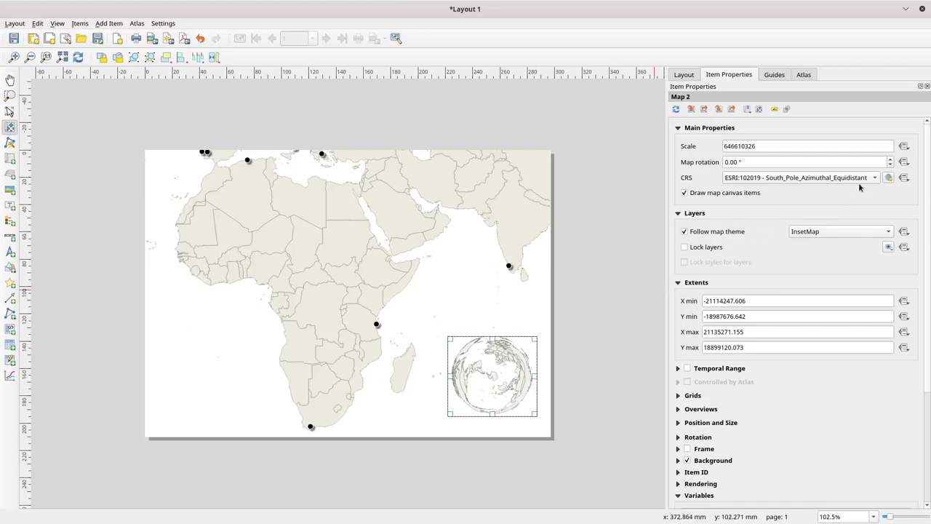
- Filter the inset map's coordinate system list for "azim" and select South_Pole_Azimuthal_Equidistant (ESRI:102019)
{"action": "left_click", "coordinate": [886, 178]}
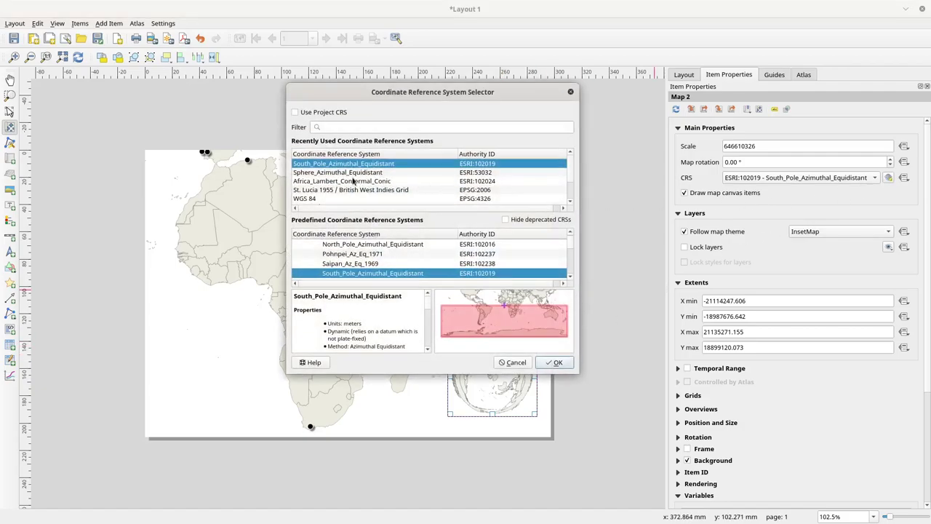
{"action": "left_click", "coordinate": [344, 126]}
{"action": "type", "text": "a"}
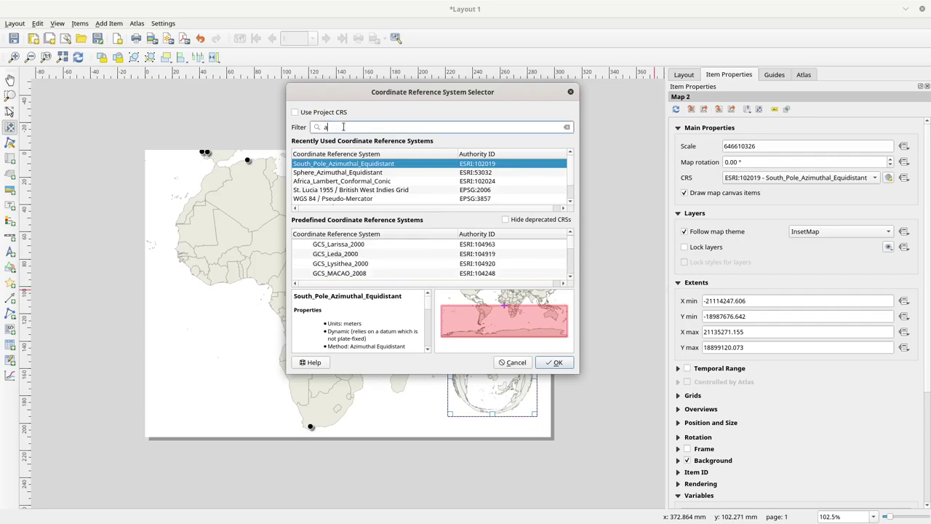
{"action": "type", "text": "zim"}
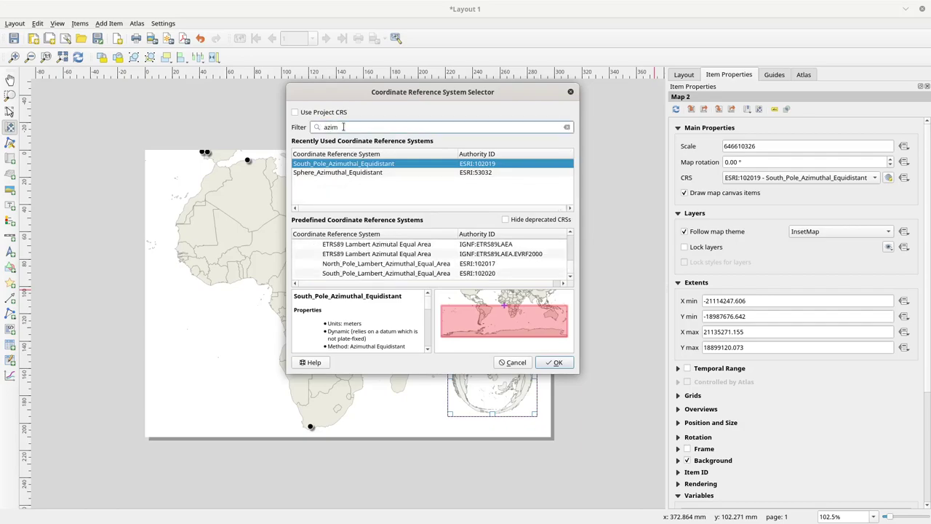
{"action": "left_click", "coordinate": [337, 165]}
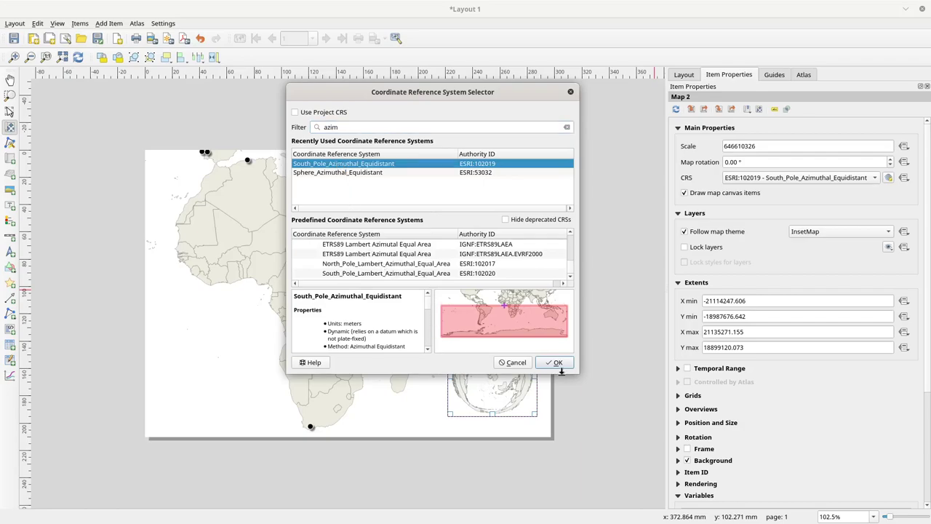
- Enlarge the coordinate system selector and copy the full Proj4 definition of South_Pole_Azimuthal_Equidistant from its properties
{"action": "left_click_drag", "start_coordinate": [577, 371], "coordinate": [692, 459]}
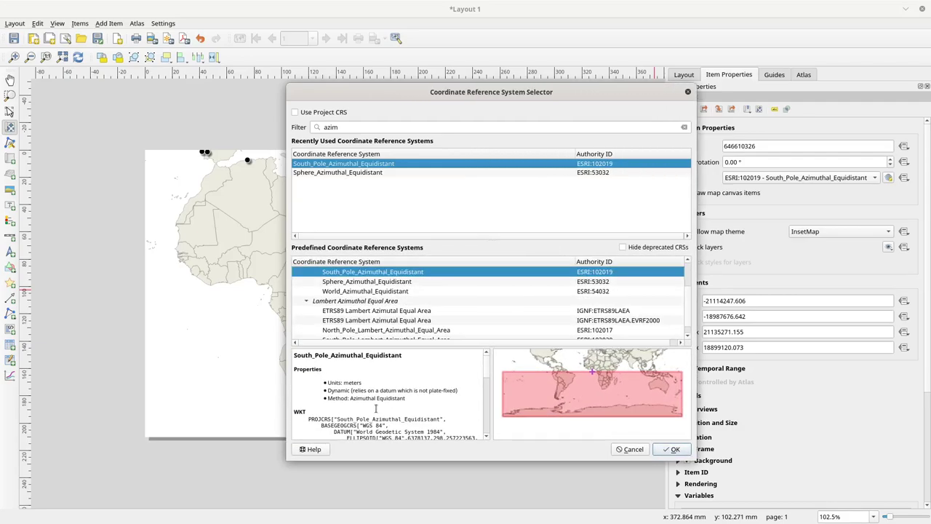
{"action": "scroll", "coordinate": [376, 408], "scroll_direction": "down", "scroll_amount": 8}
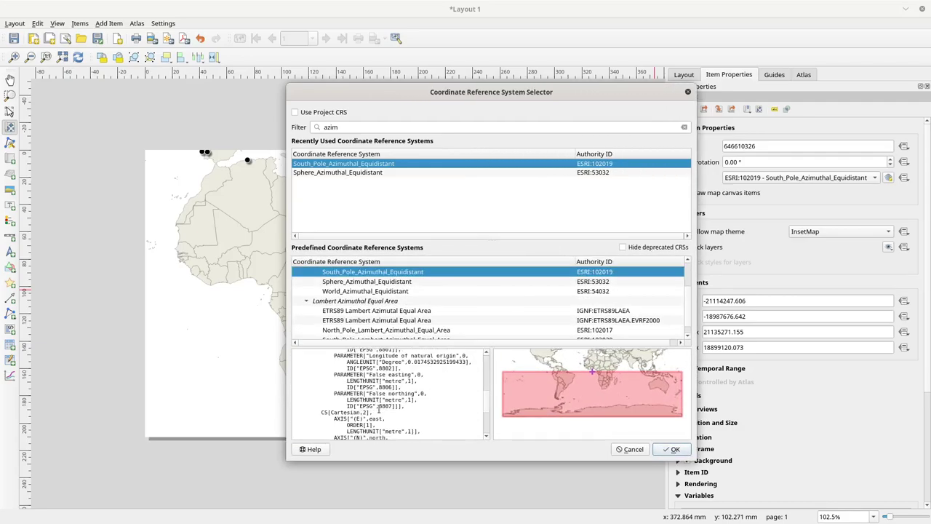
{"action": "scroll", "coordinate": [398, 409], "scroll_direction": "down", "scroll_amount": 3}
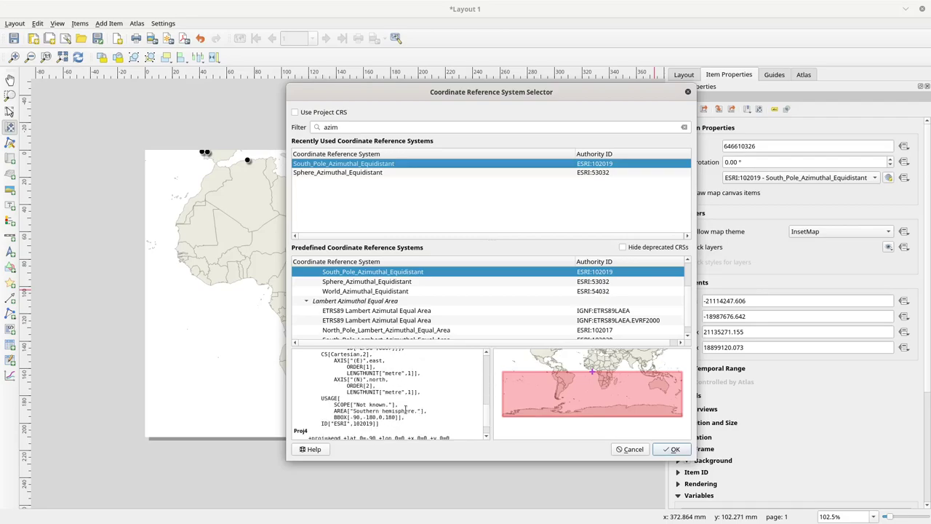
{"action": "scroll", "coordinate": [406, 412], "scroll_direction": "down", "scroll_amount": 2}
{"action": "left_click_drag", "start_coordinate": [416, 421], "coordinate": [300, 410]}
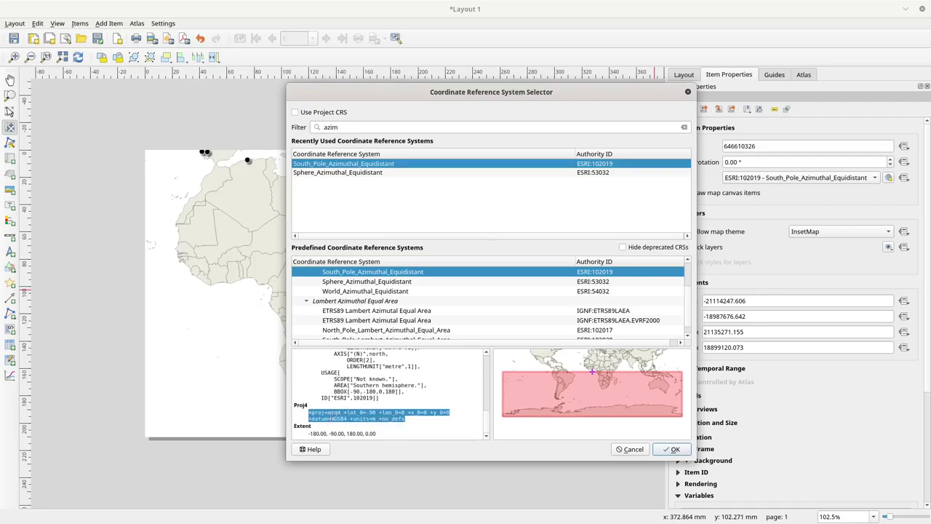
{"action": "left_click", "coordinate": [392, 420]}
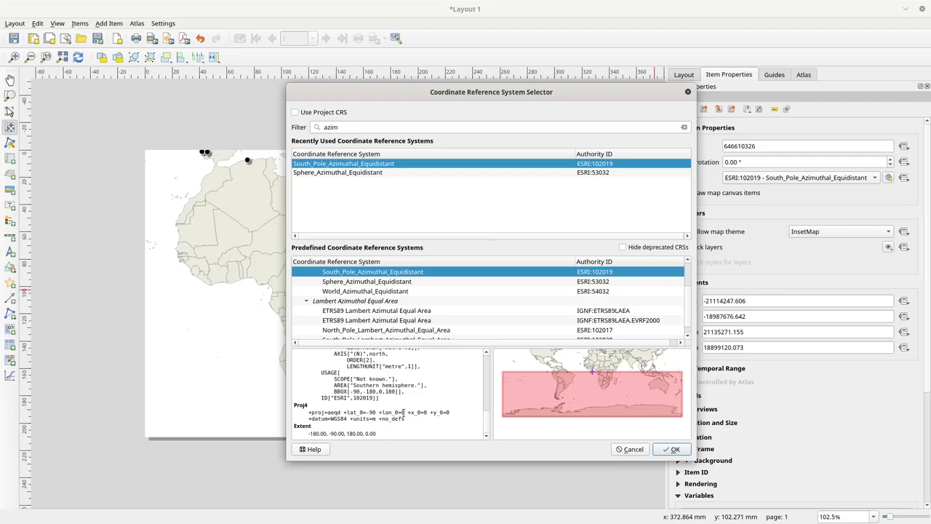
{"action": "left_click_drag", "start_coordinate": [405, 420], "coordinate": [308, 412]}
{"action": "key", "text": "ctrl+c"}
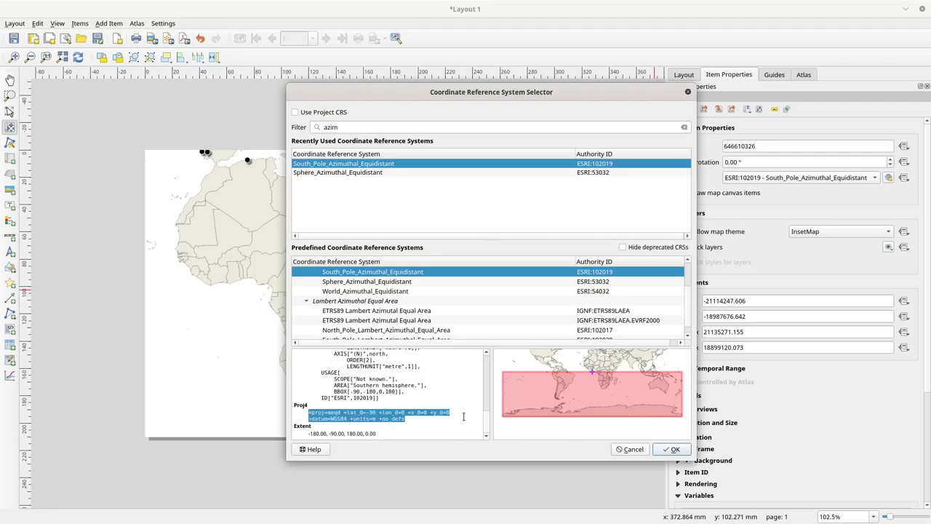
{"action": "left_click", "coordinate": [670, 448]}
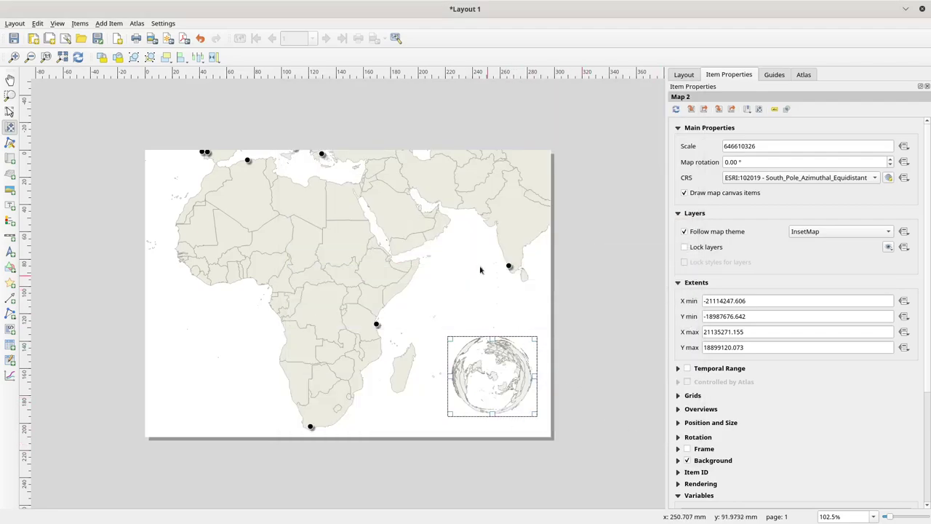
- Save the project from the layout and switch to the main QGIS window
{"action": "left_click", "coordinate": [14, 38]}
{"action": "key", "text": "alt+Tab"}
{"action": "left_click", "coordinate": [105, 24]}
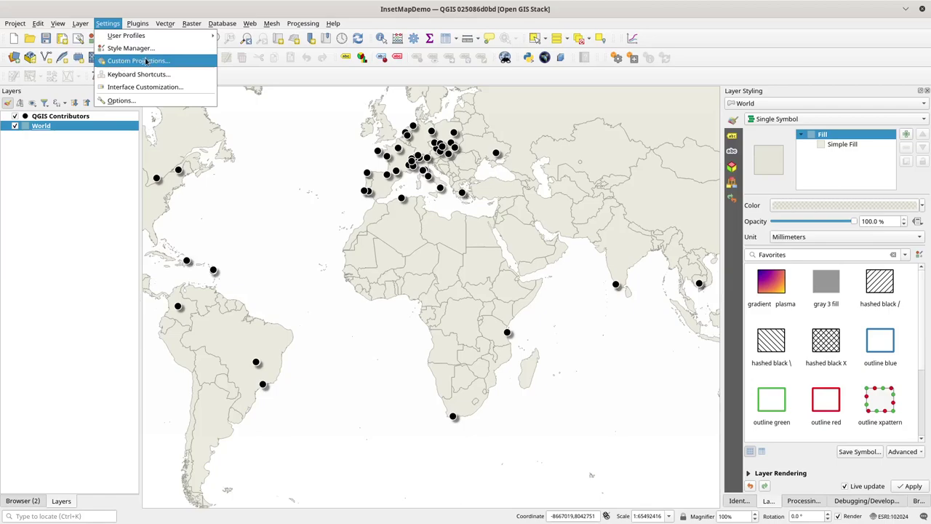
- Switch to the text editor, paste the copied Proj4 definition into the empty document, and add three line breaks after it
{"action": "key", "text": "alt+Tab"}
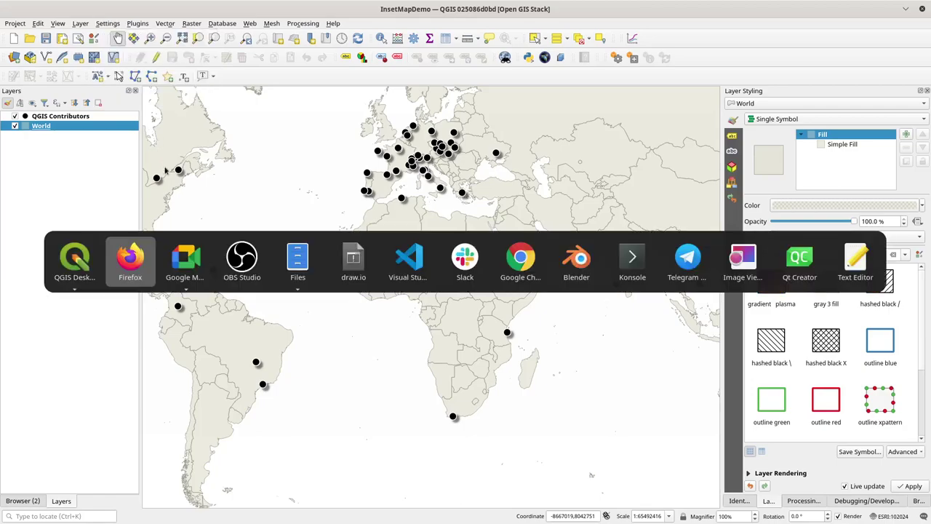
{"action": "key", "text": "alt+Tab"}
{"action": "key", "text": "alt+Tab"}
{"action": "key", "text": "alt+Tab"}
{"action": "key", "text": "alt+Tab"}
{"action": "key", "text": "alt+Tab"}
{"action": "key", "text": "alt+Tab"}
{"action": "key", "text": "alt+Tab"}
{"action": "key", "text": "alt+Tab"}
{"action": "key", "text": "alt+Tab"}
{"action": "key", "text": "alt+Tab"}
{"action": "key", "text": "alt+Tab"}
{"action": "key", "text": "alt+Tab"}
{"action": "key", "text": "alt+Tab"}
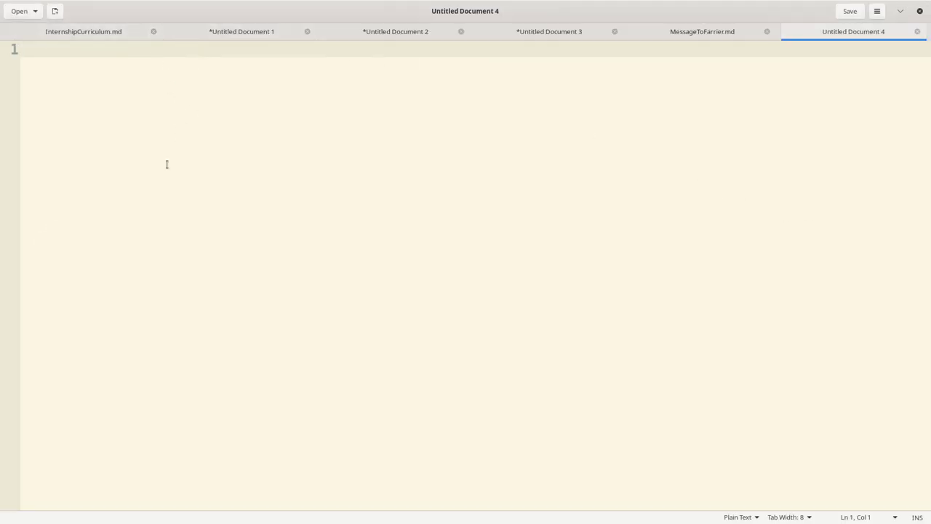
{"action": "key", "text": "ctrl+v"}
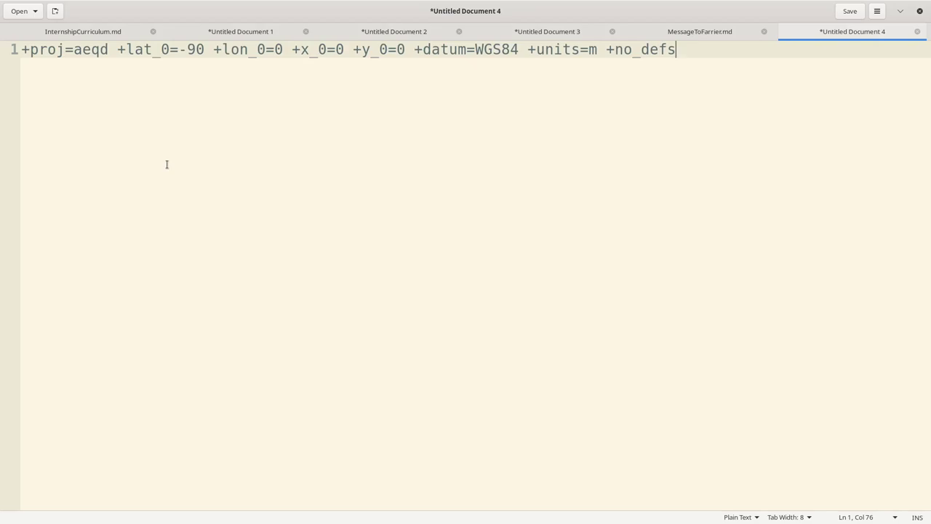
{"action": "key", "text": "Return"}
{"action": "key", "text": "Return"}
{"action": "key", "text": "Return"}
- Copy the WGS84 coordinate of a point in central Africa (21.96, 0.19) from the QGIS map and paste it on line 4 of the text document
{"action": "key", "text": "alt+Tab"}
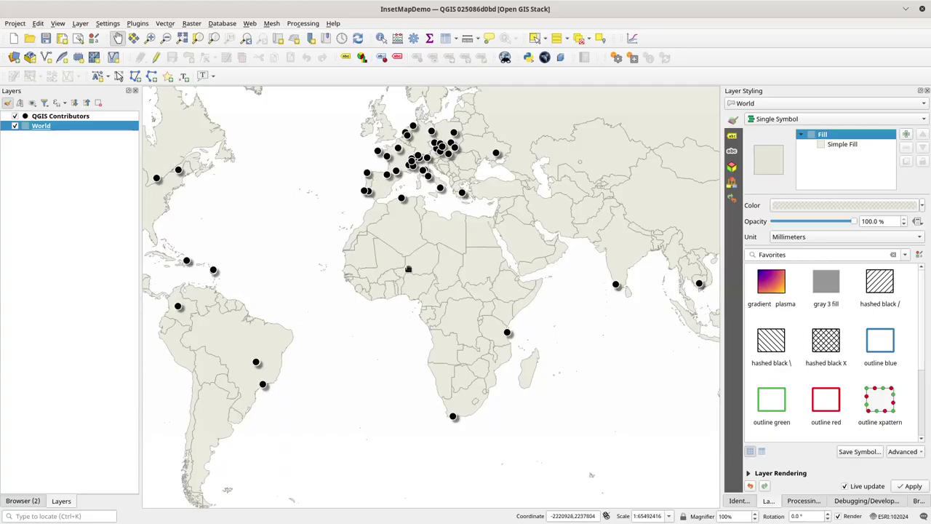
{"action": "right_click", "coordinate": [458, 315]}
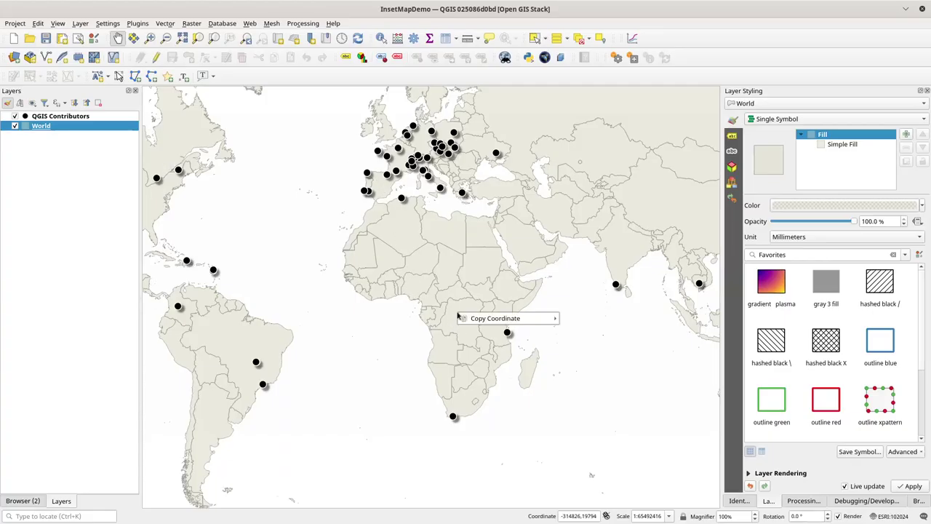
{"action": "mouse_move", "coordinate": [480, 320]}
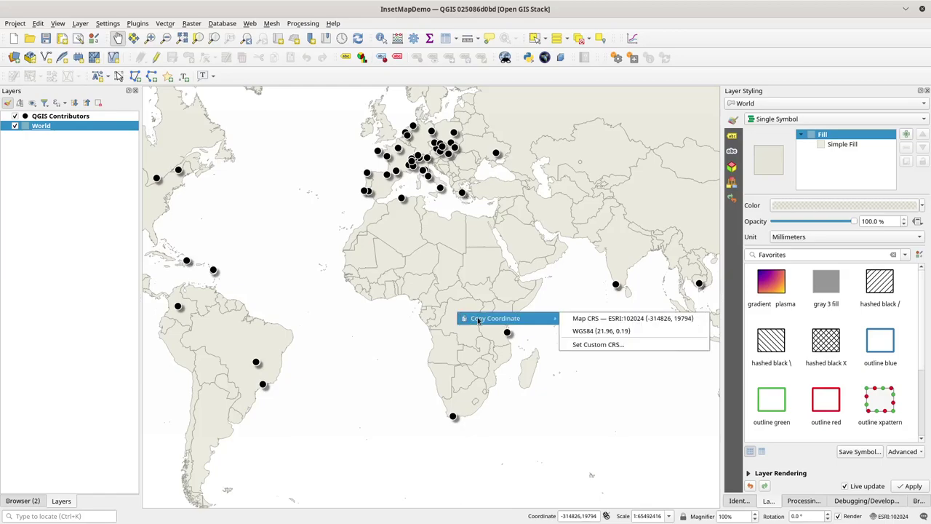
{"action": "left_click", "coordinate": [626, 331]}
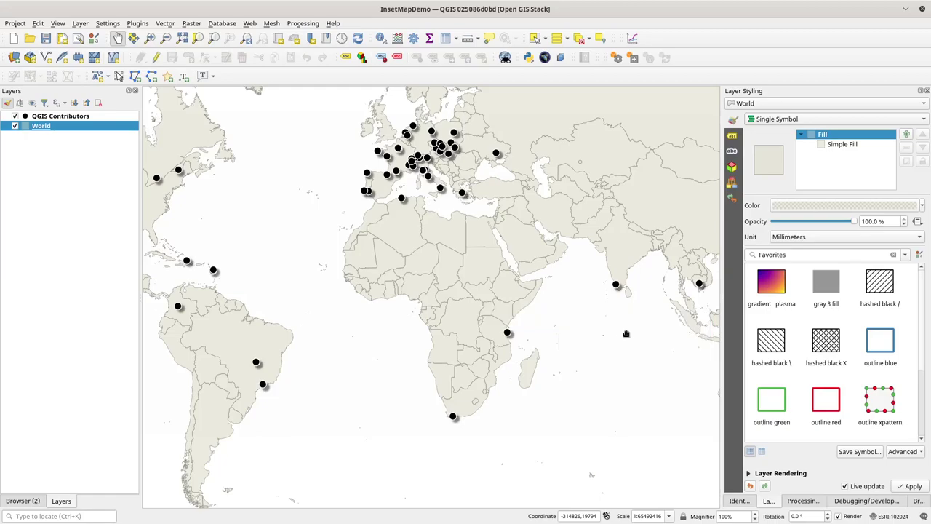
{"action": "key", "text": "alt+Tab"}
{"action": "type", "text": "21.96,0.19"}
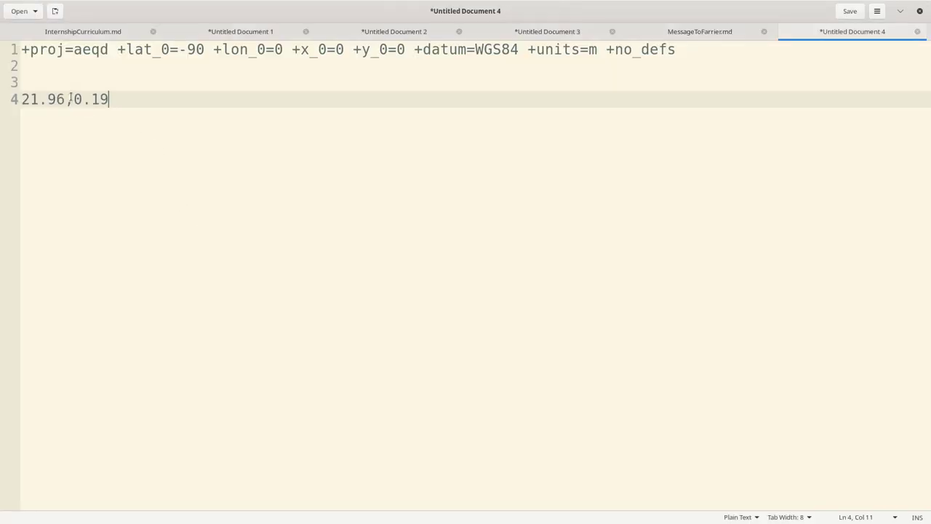
- Remove the latitude 0.19 from the coordinate line in the text document and enter 0.19 again
{"action": "left_click_drag", "start_coordinate": [71, 99], "coordinate": [122, 100]}
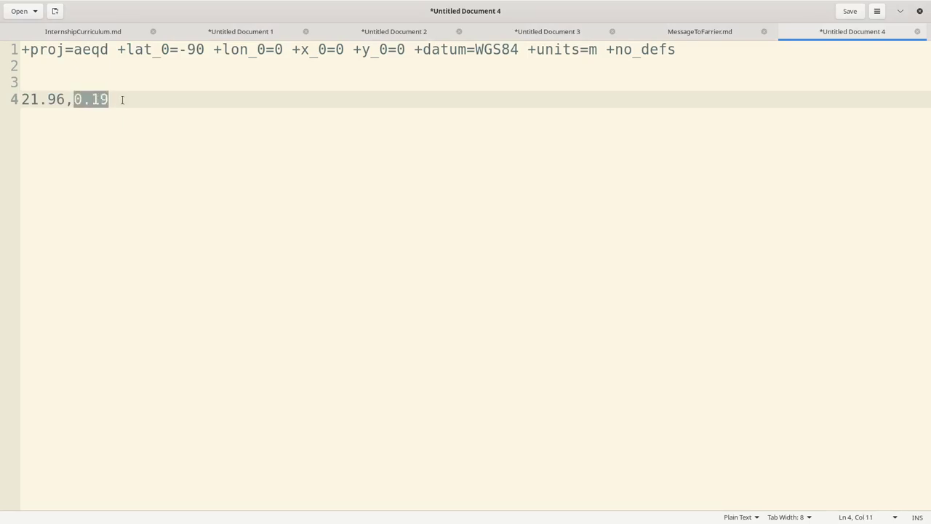
{"action": "key", "text": "BackSpace"}
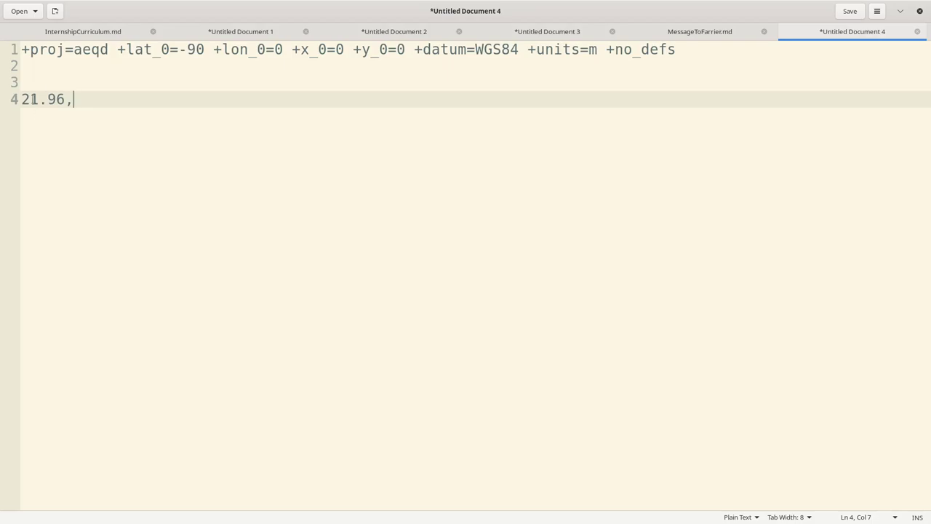
{"action": "type", "text": "0.19"}
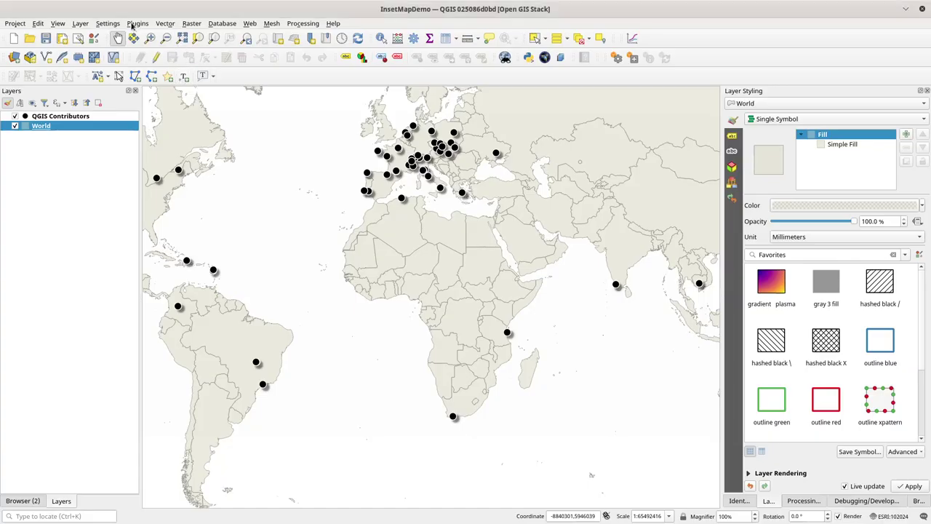
- Create a new custom coordinate reference system named Africa Globe, using the Proj String (Legacy) format
{"action": "left_click", "coordinate": [117, 24]}
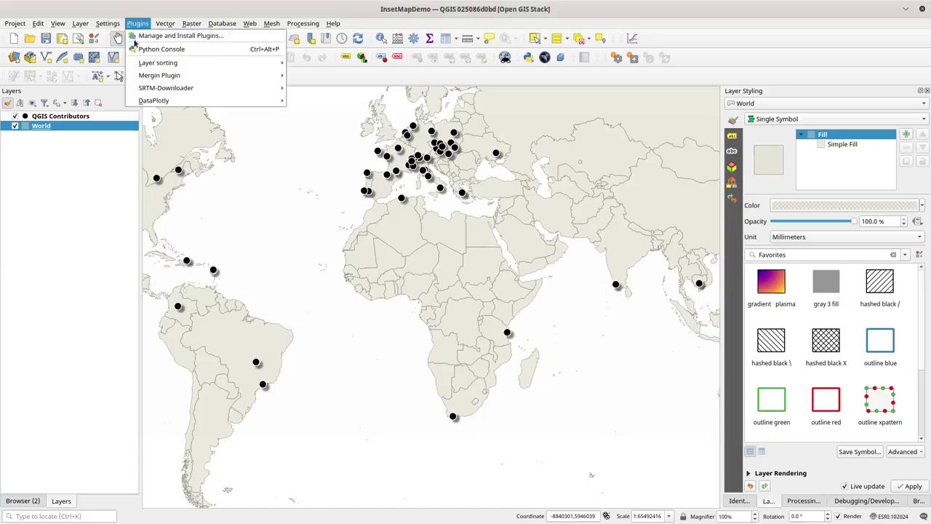
{"action": "left_click", "coordinate": [123, 63]}
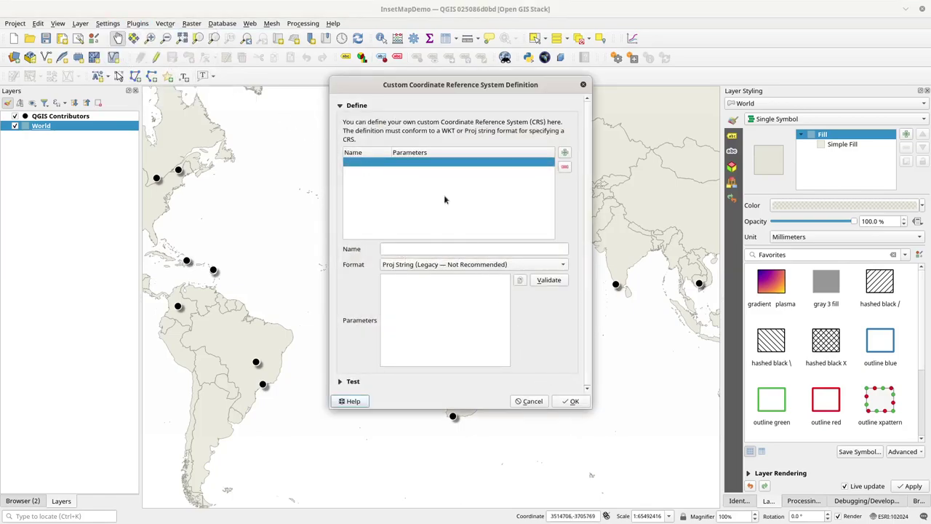
{"action": "left_click", "coordinate": [564, 152]}
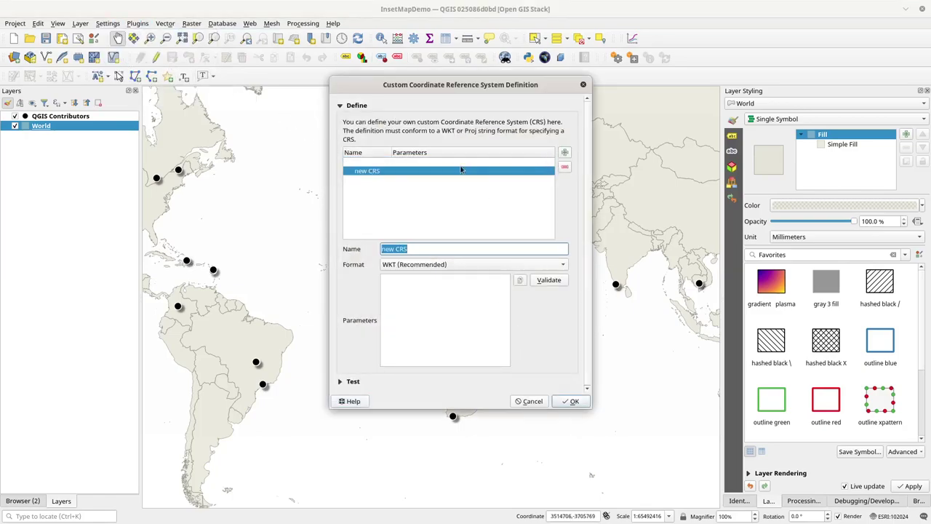
{"action": "triple_click", "coordinate": [419, 249]}
{"action": "type", "text": "Africa Globe"}
{"action": "left_click", "coordinate": [445, 266]}
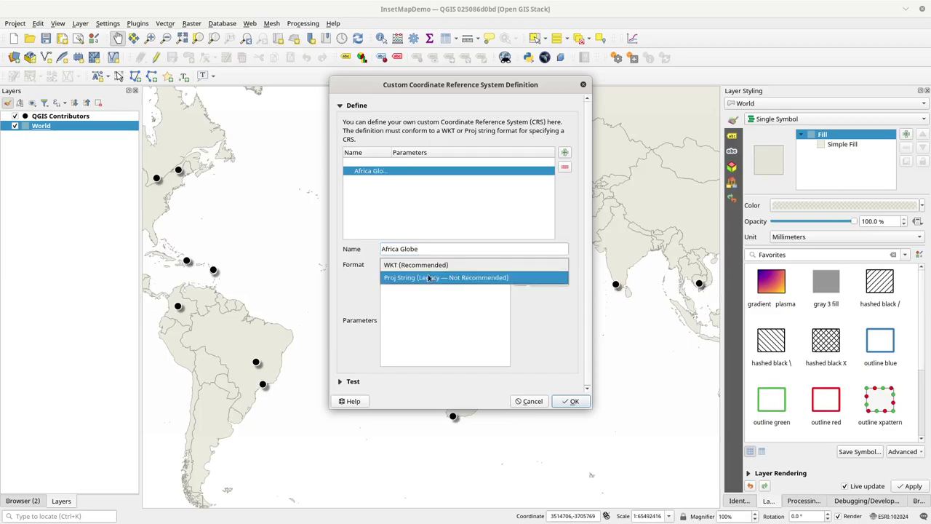
{"action": "left_click", "coordinate": [421, 278]}
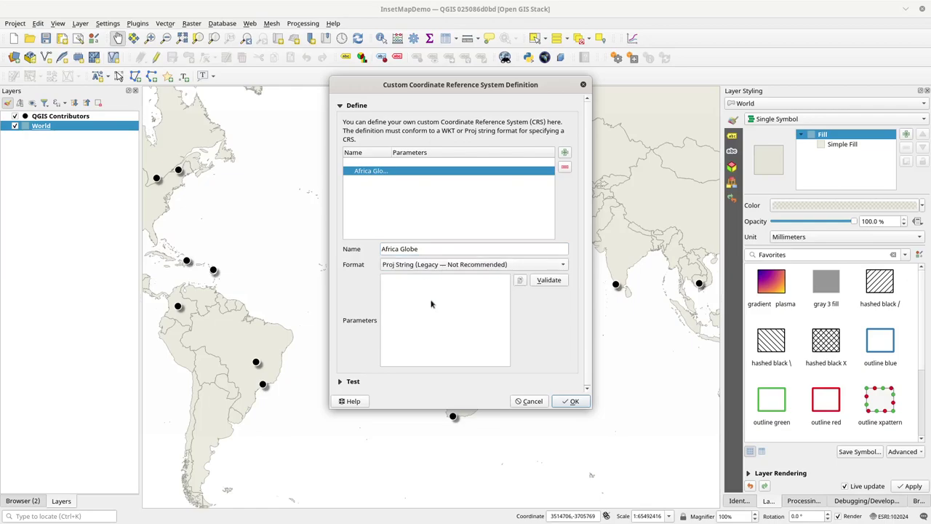
- Copy the +proj=aeqd definition from line 1 of the text document and paste it into the Africa Globe parameters
{"action": "key", "text": "alt+Tab"}
{"action": "left_click_drag", "start_coordinate": [671, 51], "coordinate": [3, 52]}
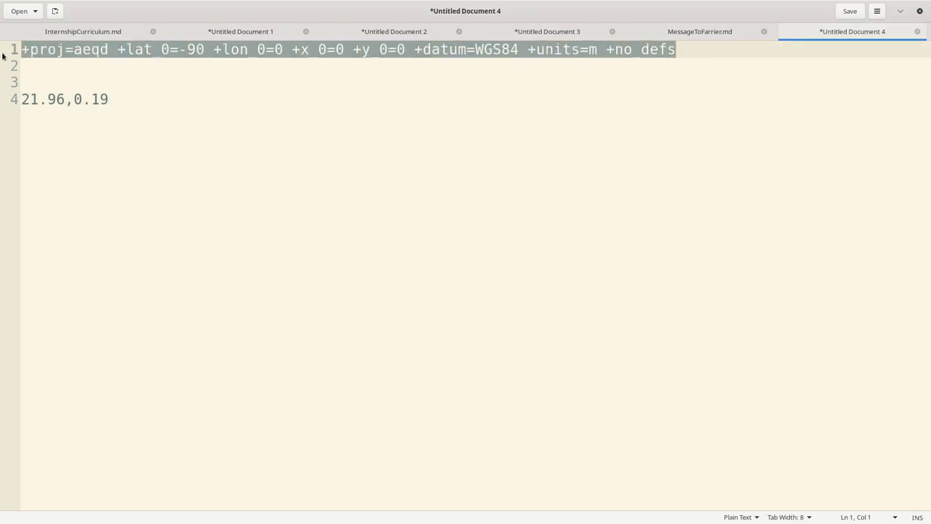
{"action": "key", "text": "ctrl+c"}
{"action": "key", "text": "alt+Tab"}
{"action": "left_click", "coordinate": [423, 288]}
{"action": "key", "text": "ctrl+v"}
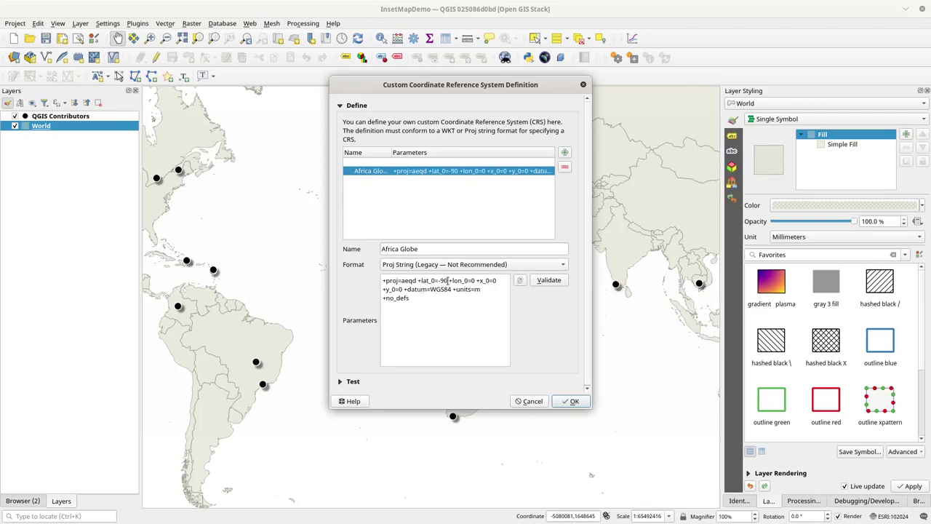
- Cut the longitude 21.96 from line 4 of the text document, undo the cut, and return to the custom CRS definition
{"action": "key", "text": "alt+Tab"}
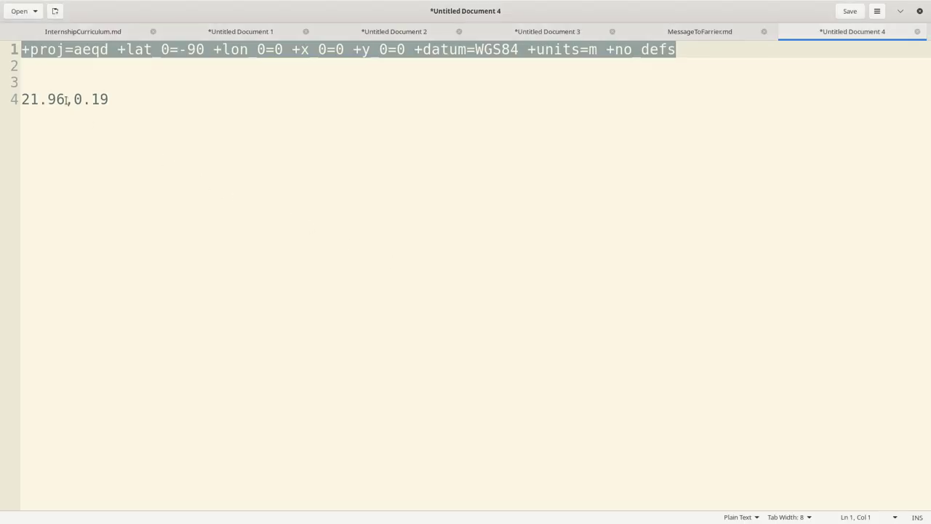
{"action": "left_click_drag", "start_coordinate": [63, 98], "coordinate": [22, 99]}
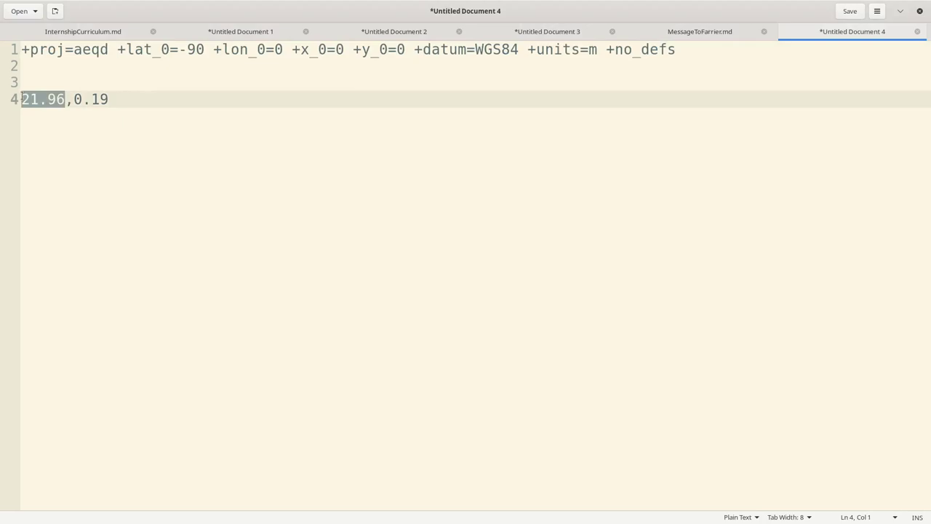
{"action": "key", "text": "ctrl+x"}
{"action": "key", "text": "alt+Tab"}
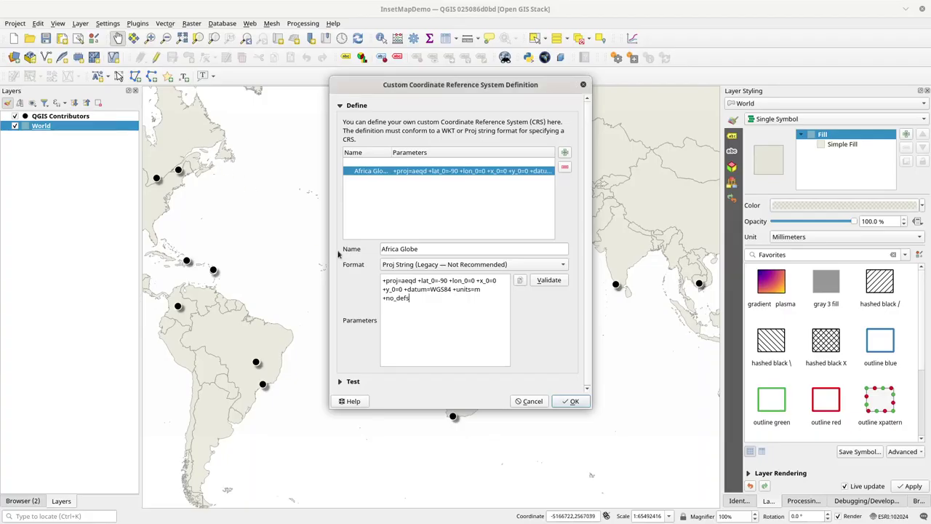
{"action": "key", "text": "alt+Tab"}
{"action": "key", "text": "ctrl+z"}
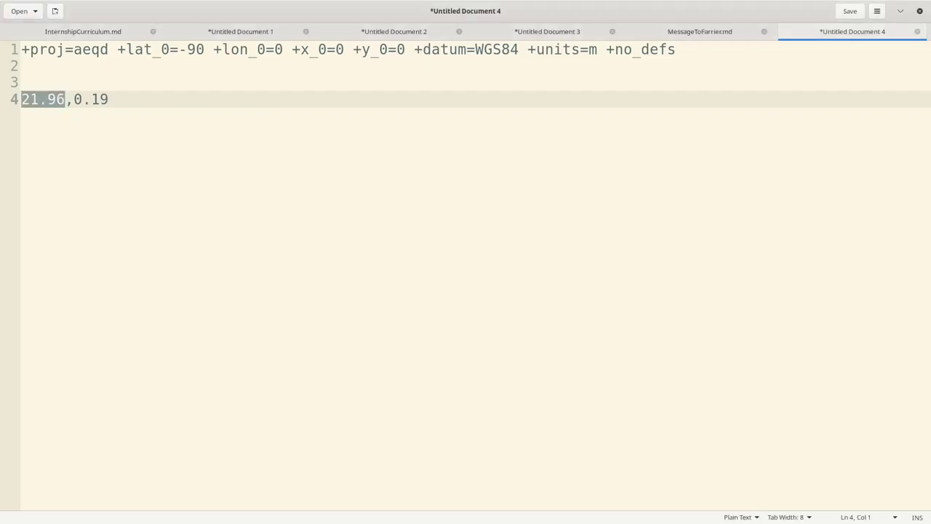
{"action": "key", "text": "alt+Tab"}
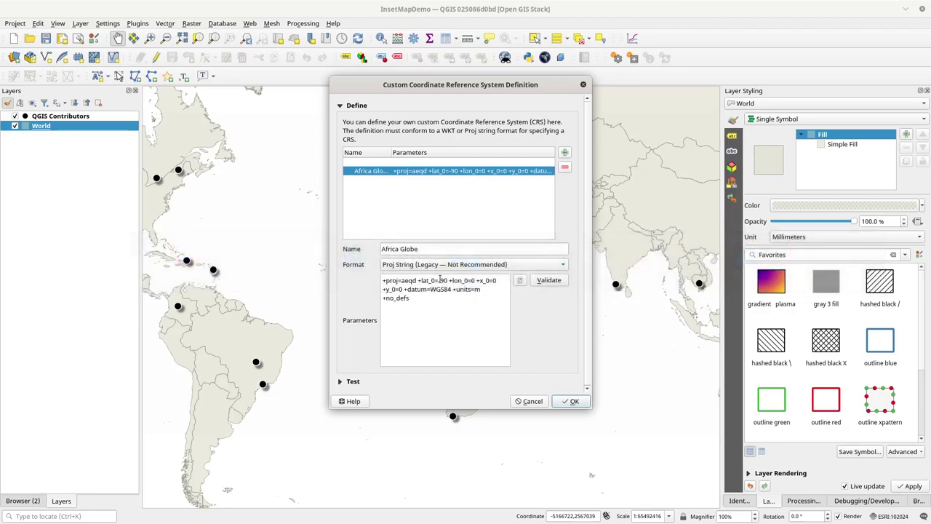
- Set lat_0 to 21.96 in the Africa Globe projection parameters
{"action": "left_click", "coordinate": [436, 281]}
{"action": "key", "text": "Delete"}
{"action": "key", "text": "Delete"}
{"action": "key", "text": "Delete"}
{"action": "type", "text": "21.96"}
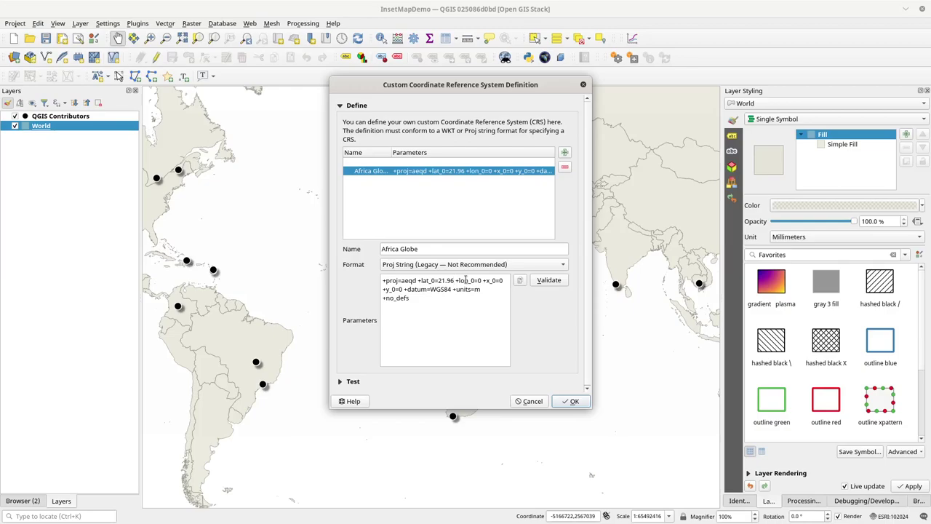
- Check the coordinate in the text document, then set lat_0 to 0.19 and lon_0 to 21.96 in the projection parameters
{"action": "key", "text": "alt+Tab"}
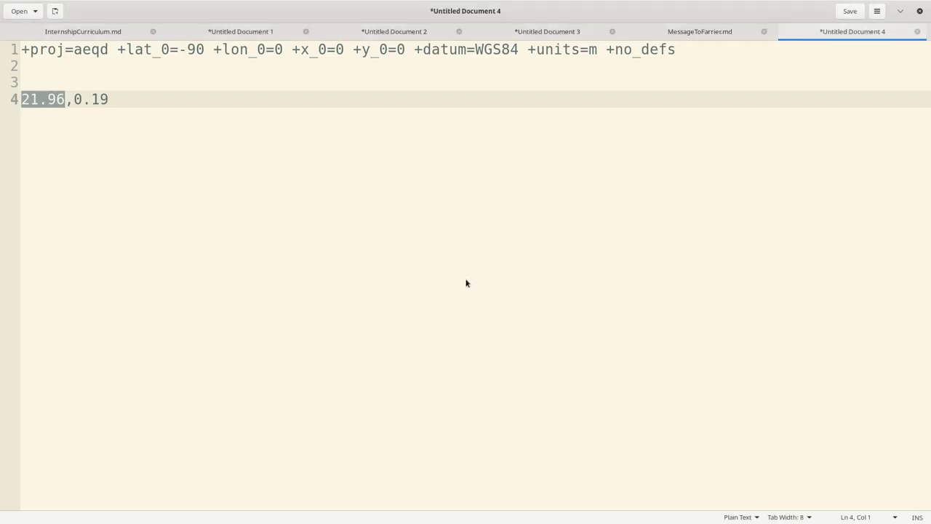
{"action": "key", "text": "alt+Tab"}
{"action": "type", "text": "0.19"}
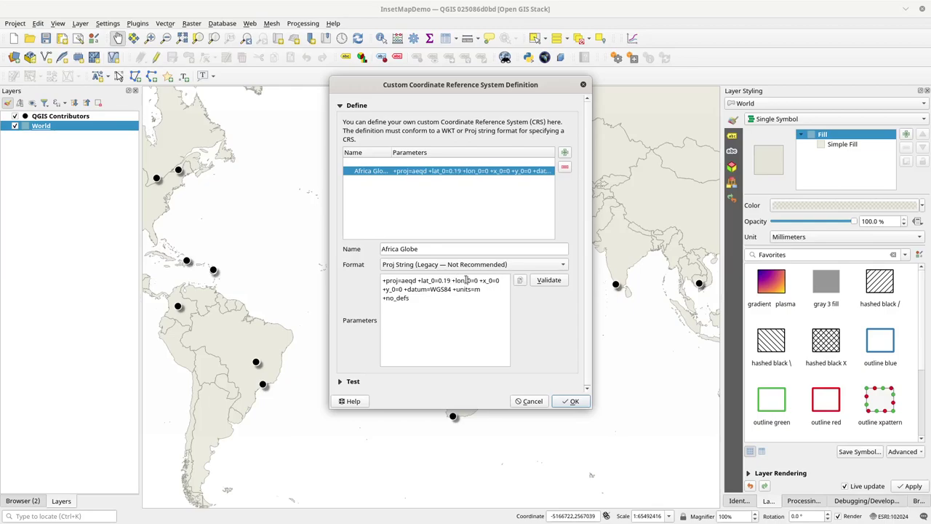
{"action": "key", "text": "BackSpace"}
{"action": "key", "text": "ctrl+v"}
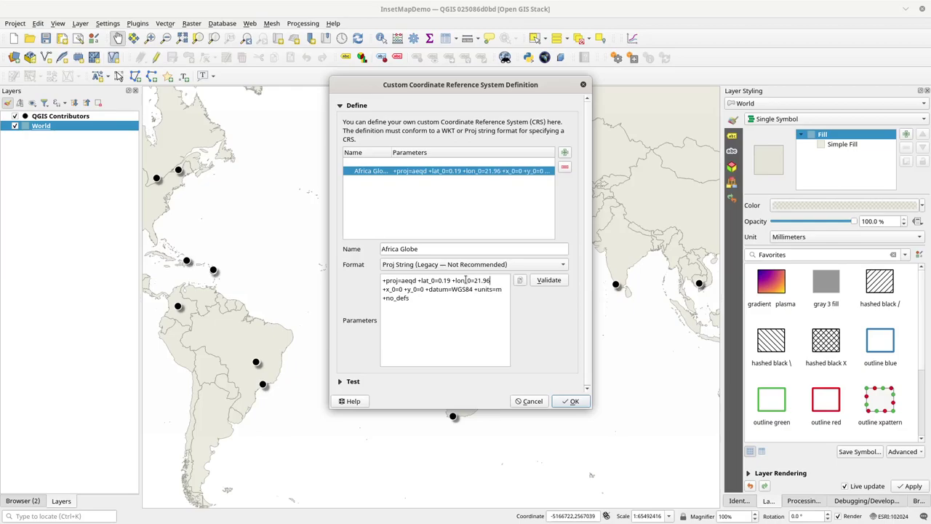
- Validate the Africa Globe projection definition and try to save the custom CRS list
{"action": "left_click", "coordinate": [546, 282]}
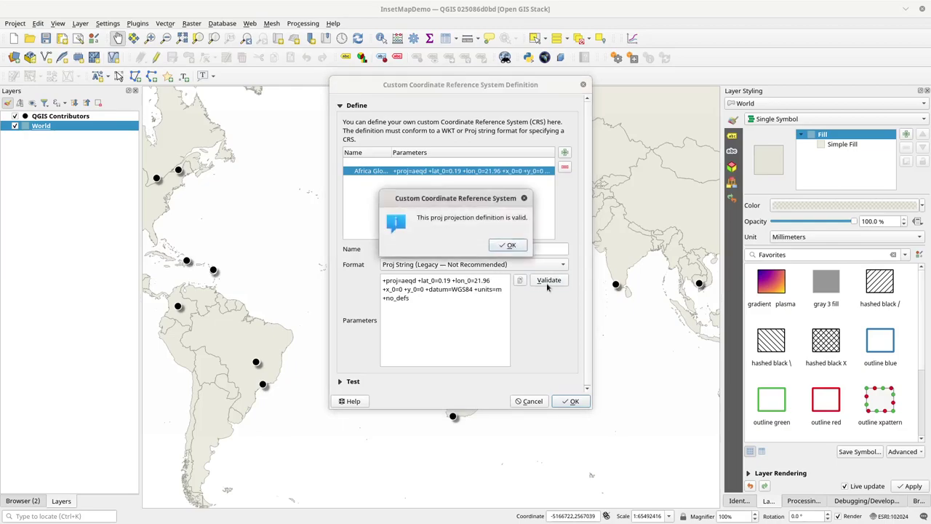
{"action": "left_click", "coordinate": [512, 246]}
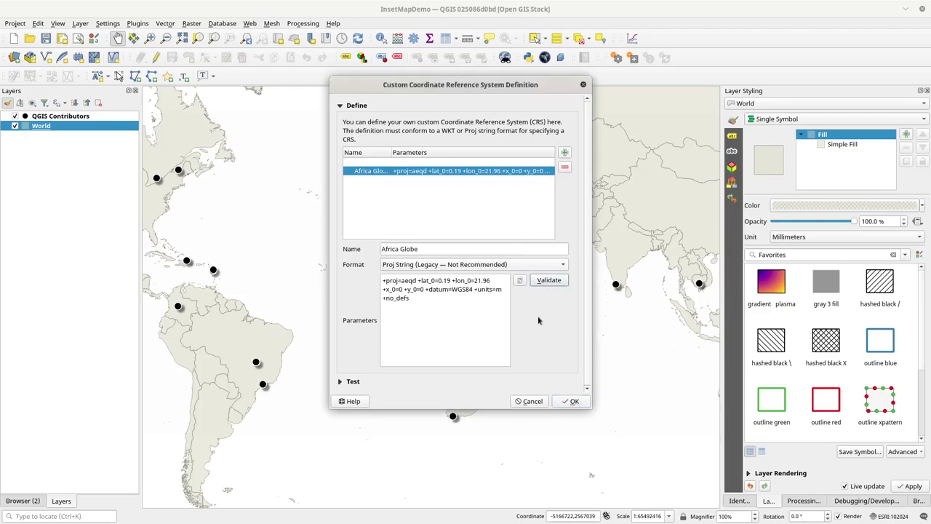
{"action": "left_click", "coordinate": [572, 400]}
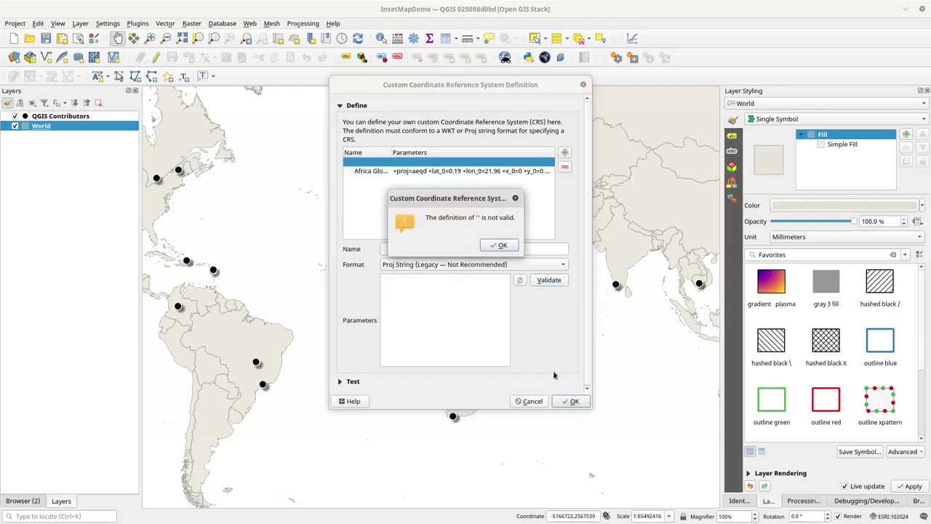
{"action": "left_click", "coordinate": [501, 245]}
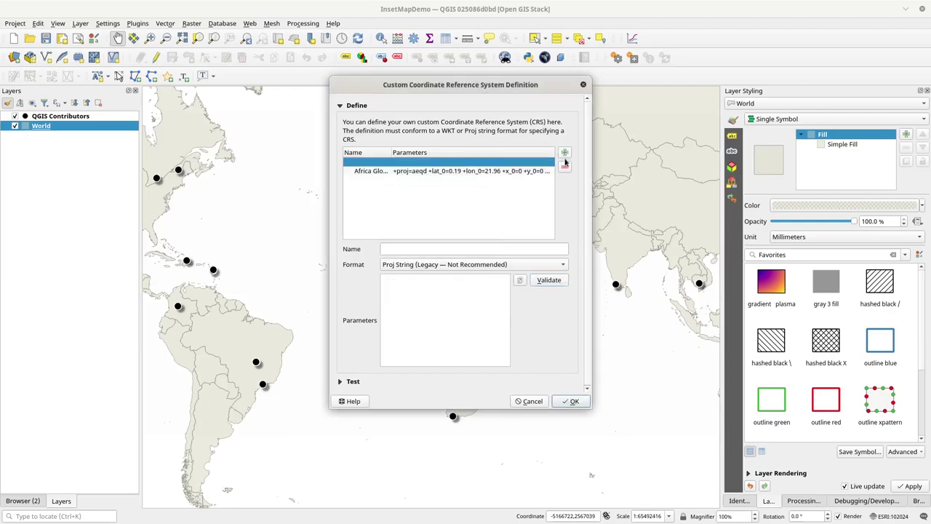
- Remove the blank entry from the custom CRS list and widen the Name column
{"action": "left_click", "coordinate": [565, 164]}
{"action": "left_click", "coordinate": [517, 243]}
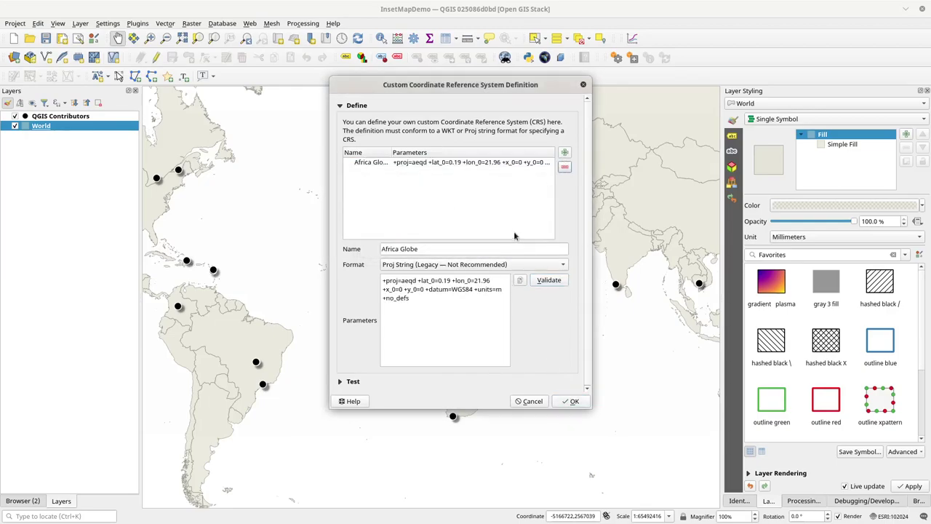
{"action": "left_click_drag", "start_coordinate": [392, 152], "coordinate": [432, 152]}
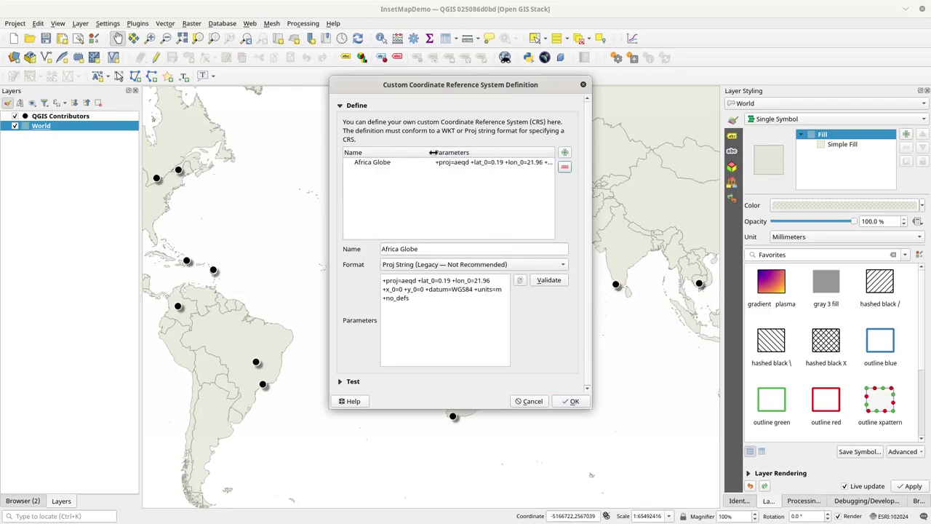
- Prefix the Africa Globe CRS name with the author's first name and save the definition
{"action": "left_click", "coordinate": [383, 247]}
{"action": "type", "text": "Tim"}
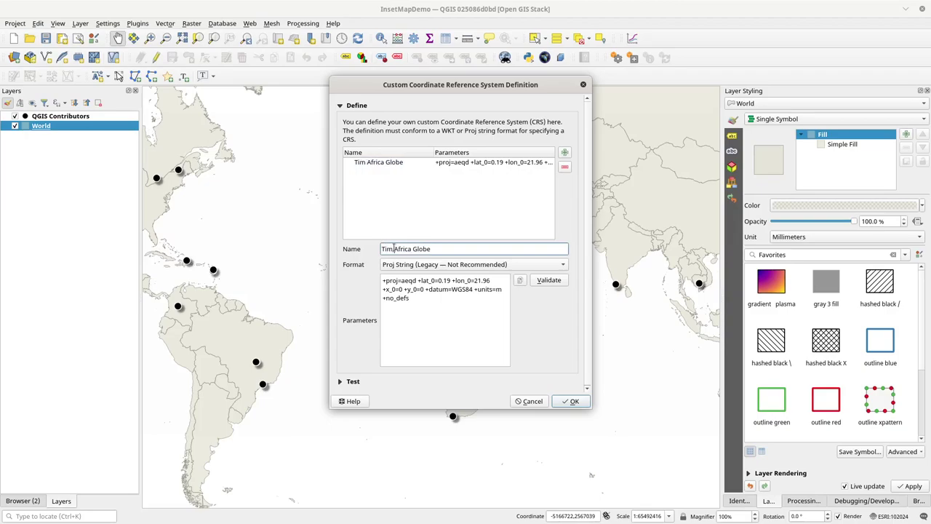
{"action": "left_click", "coordinate": [571, 402]}
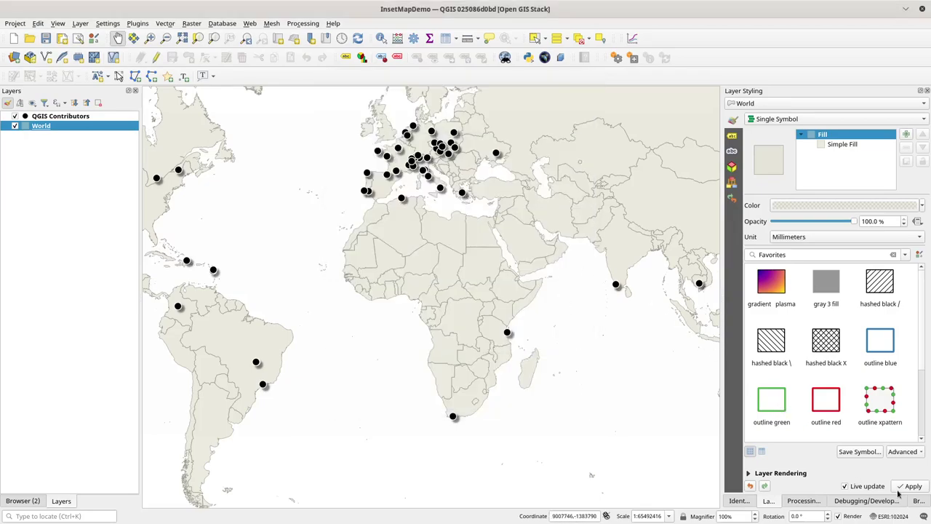
- Find the user-defined Africa Globe CRS by the author's first name and apply it as the project CRS
{"action": "left_click", "coordinate": [897, 518]}
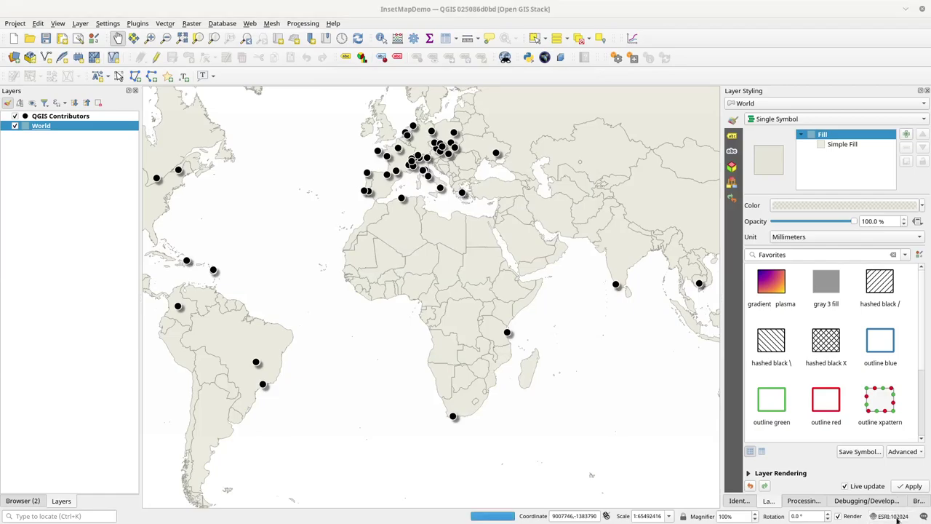
{"action": "left_click", "coordinate": [470, 133]}
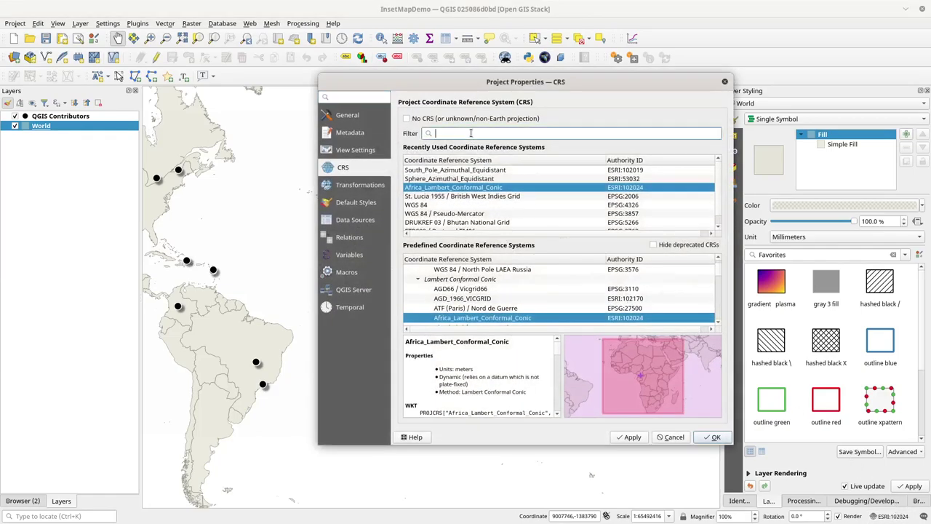
{"action": "type", "text": "Tim"}
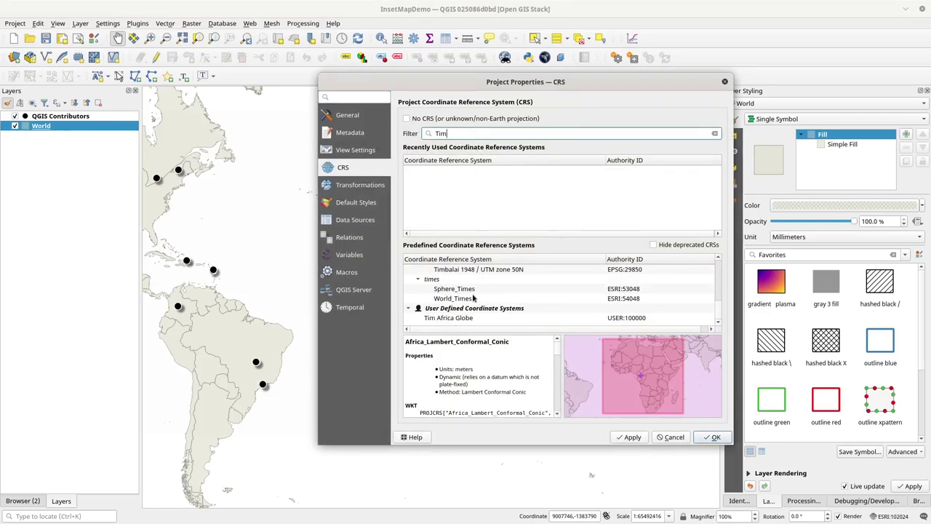
{"action": "left_click", "coordinate": [451, 318]}
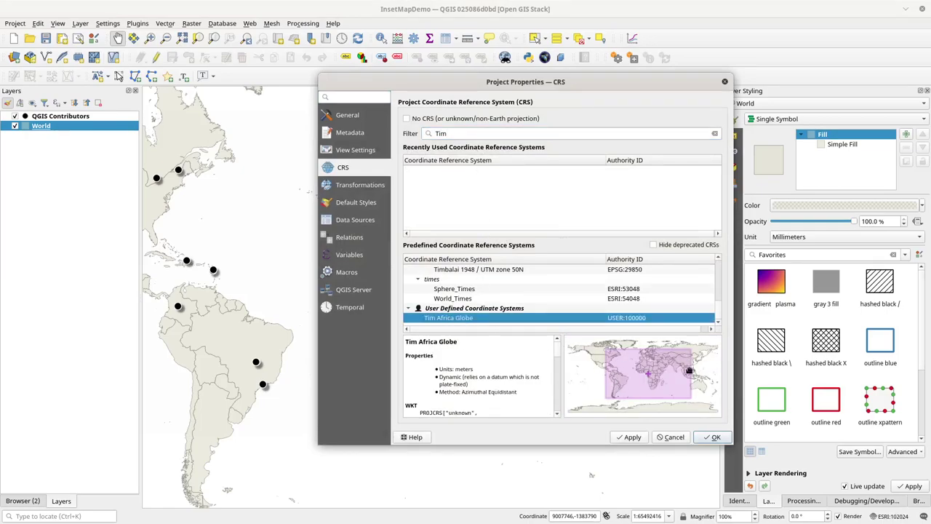
{"action": "left_click", "coordinate": [709, 436]}
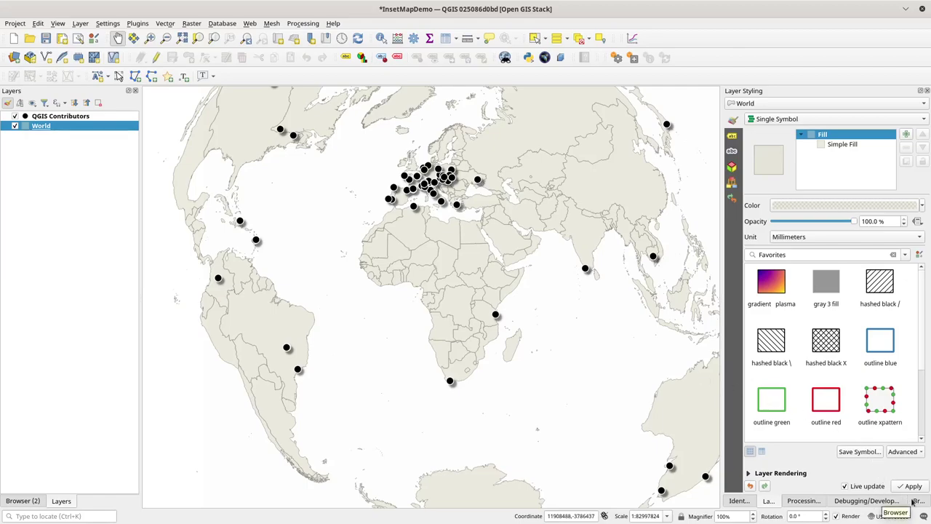
- Set the project CRS back to Africa_Lambert_Conformal_Conic (ESRI:102024) from the recently used systems
{"action": "left_click", "coordinate": [897, 515]}
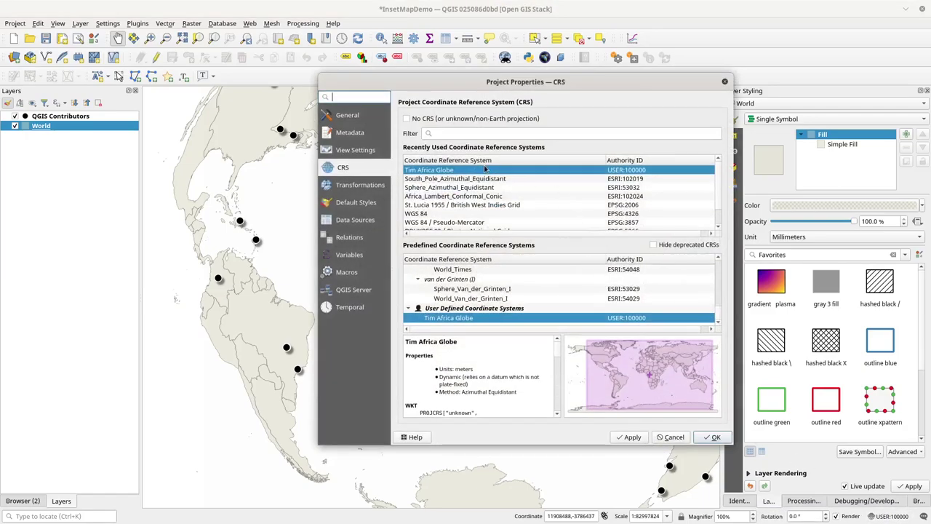
{"action": "left_click", "coordinate": [448, 197]}
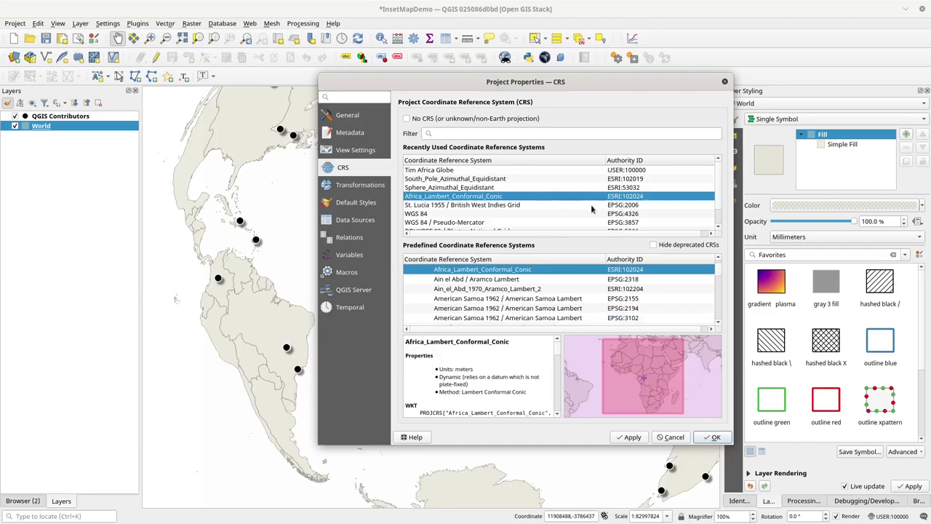
{"action": "left_click", "coordinate": [711, 436]}
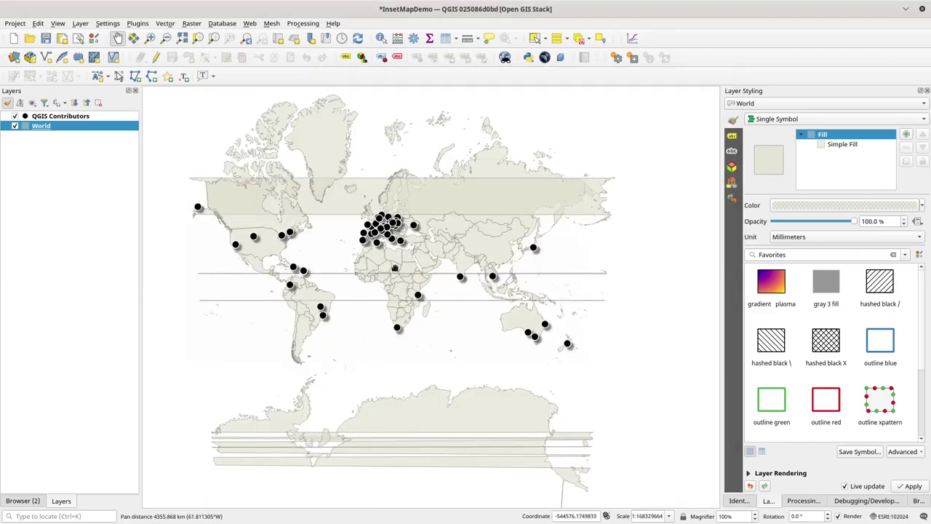
{"action": "scroll", "coordinate": [460, 316], "scroll_direction": "up", "scroll_amount": 1}
{"action": "left_click_drag", "start_coordinate": [459, 317], "coordinate": [394, 264]}
{"action": "scroll", "coordinate": [395, 264], "scroll_direction": "down", "scroll_amount": 1}
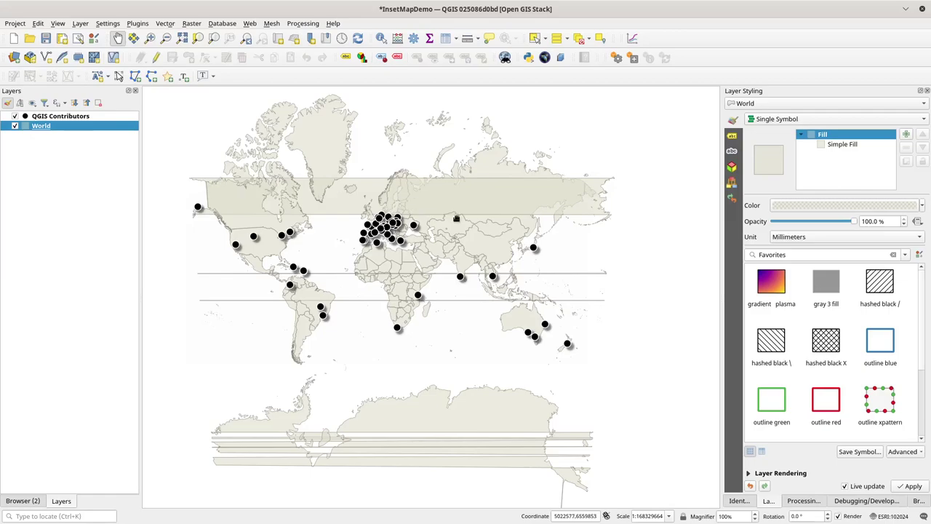
{"action": "scroll", "coordinate": [402, 274], "scroll_direction": "up", "scroll_amount": 1}
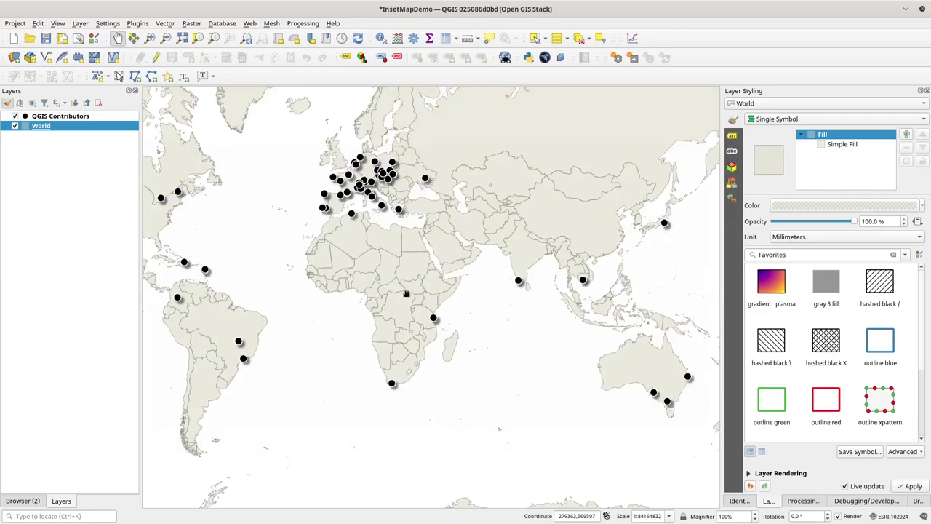
{"action": "left_click_drag", "start_coordinate": [385, 294], "coordinate": [402, 268]}
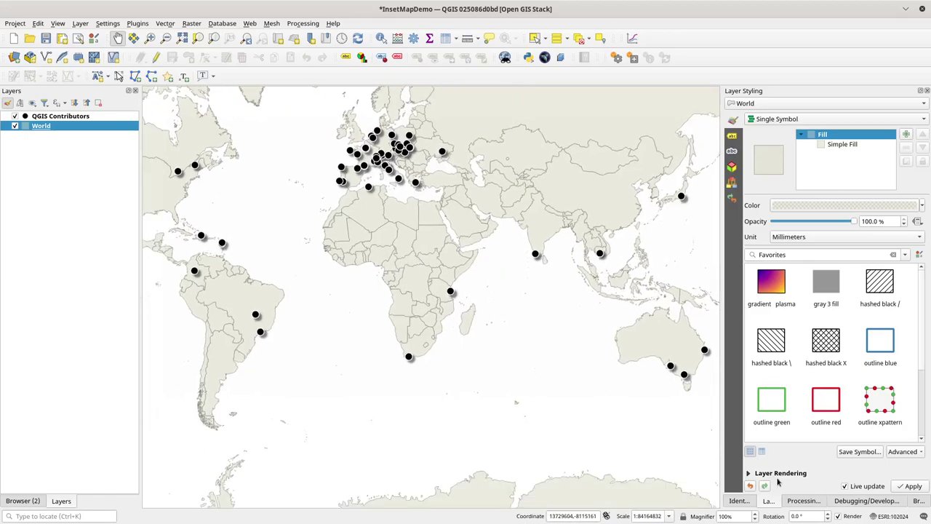
- Save the InsetMapDemo project and switch back to the Layout 1 window
{"action": "left_click", "coordinate": [46, 39]}
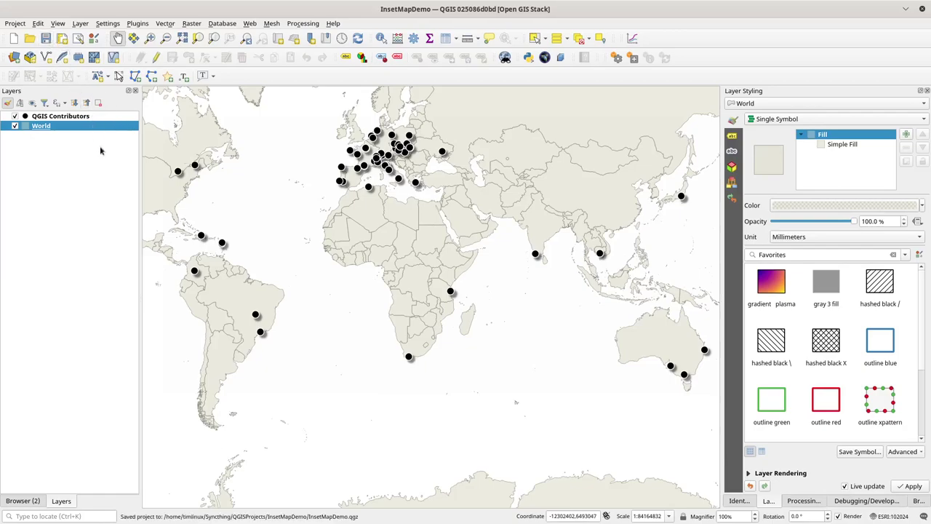
{"action": "key", "text": "alt+Tab"}
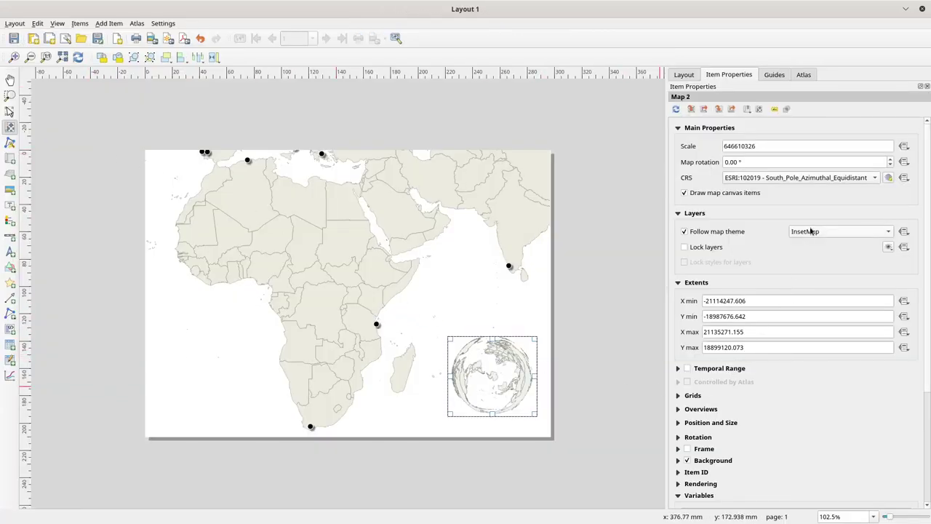
- Assign the user-defined Africa Globe CRS (USER:100000) to the inset map
{"action": "left_click", "coordinate": [791, 178]}
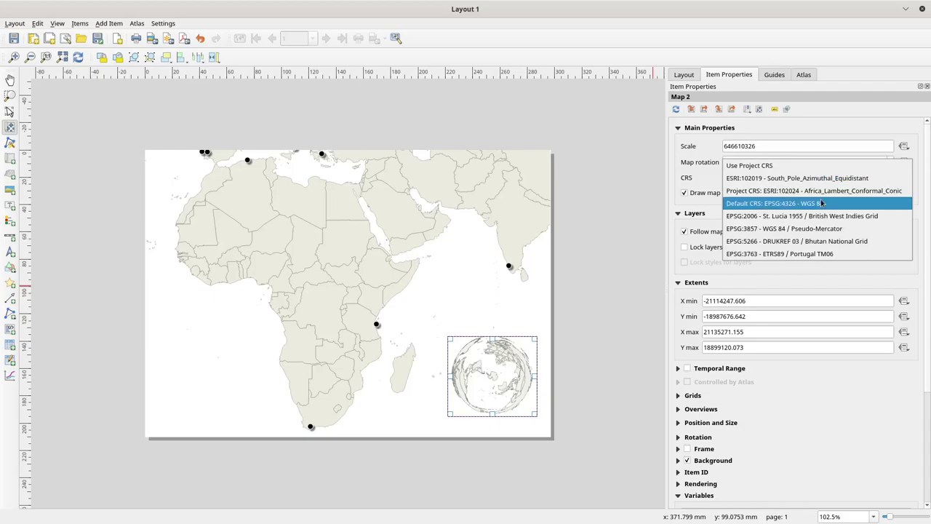
{"action": "left_click", "coordinate": [873, 178]}
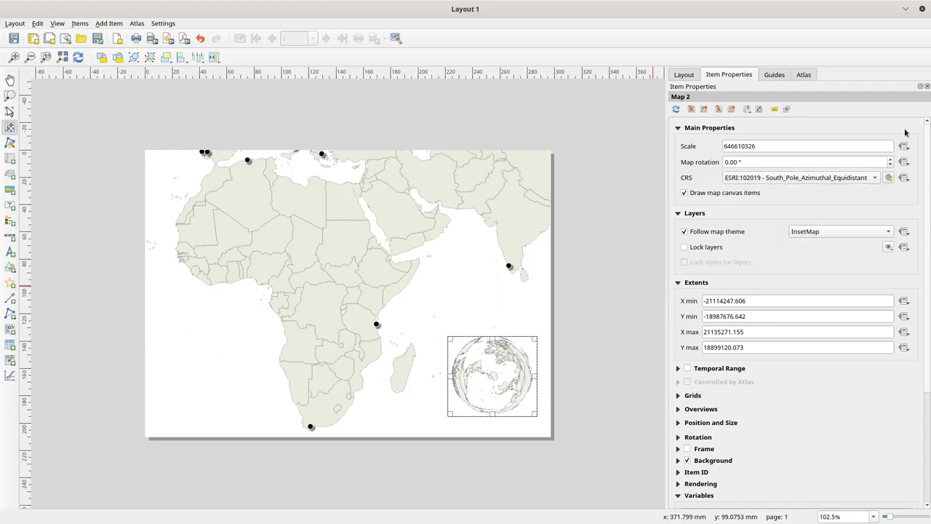
{"action": "left_click", "coordinate": [888, 178]}
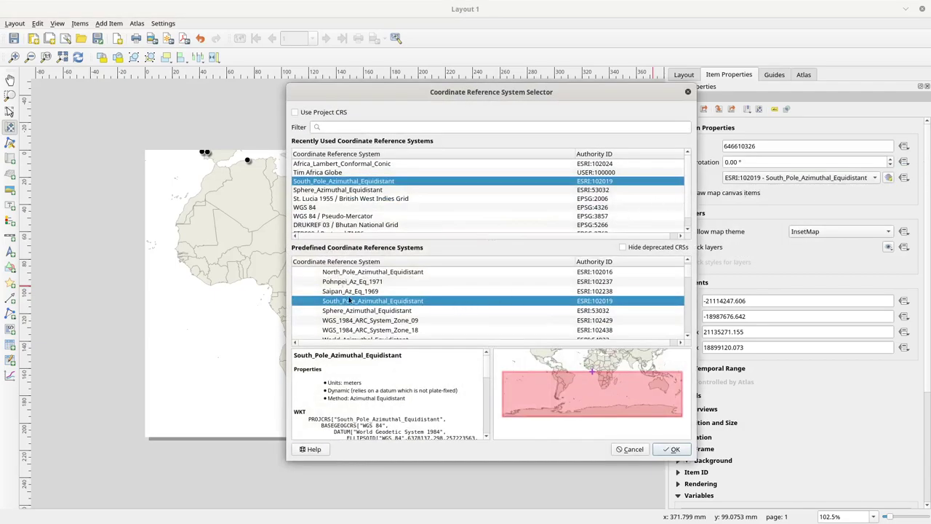
{"action": "scroll", "coordinate": [349, 295], "scroll_direction": "down", "scroll_amount": 10}
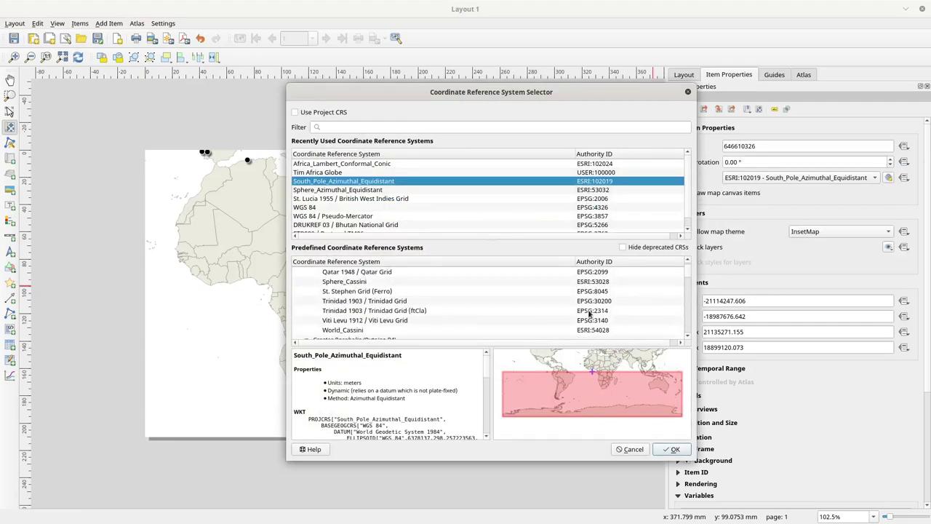
{"action": "scroll", "coordinate": [684, 272], "scroll_direction": "down", "scroll_amount": 5}
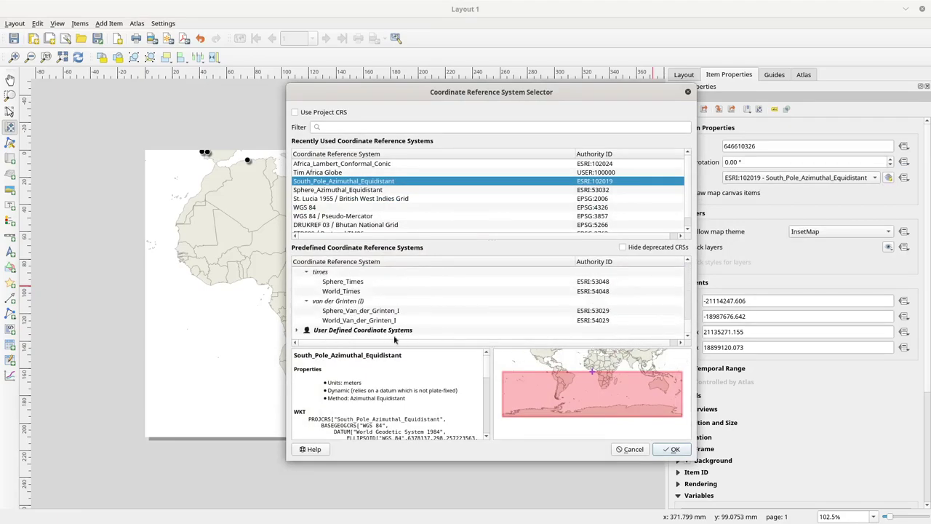
{"action": "left_click", "coordinate": [298, 330]}
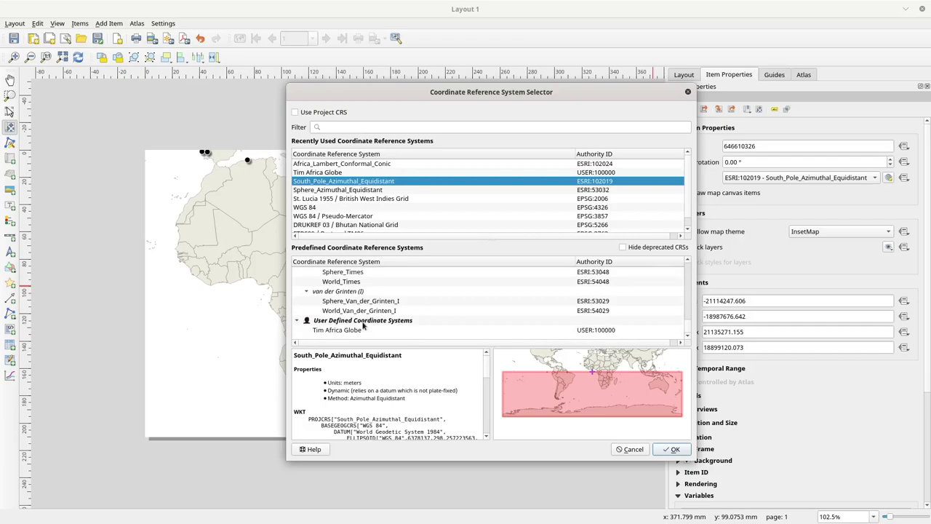
{"action": "left_click", "coordinate": [364, 331]}
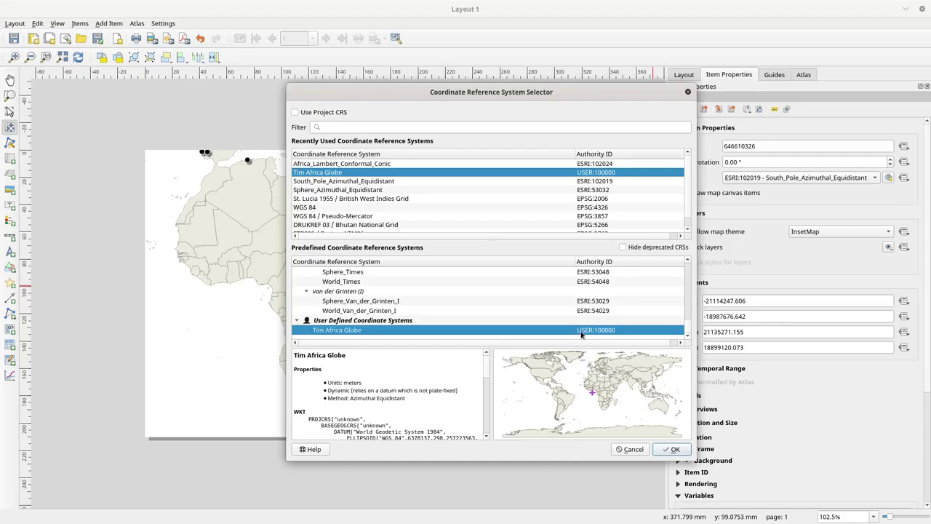
{"action": "left_click", "coordinate": [669, 449]}
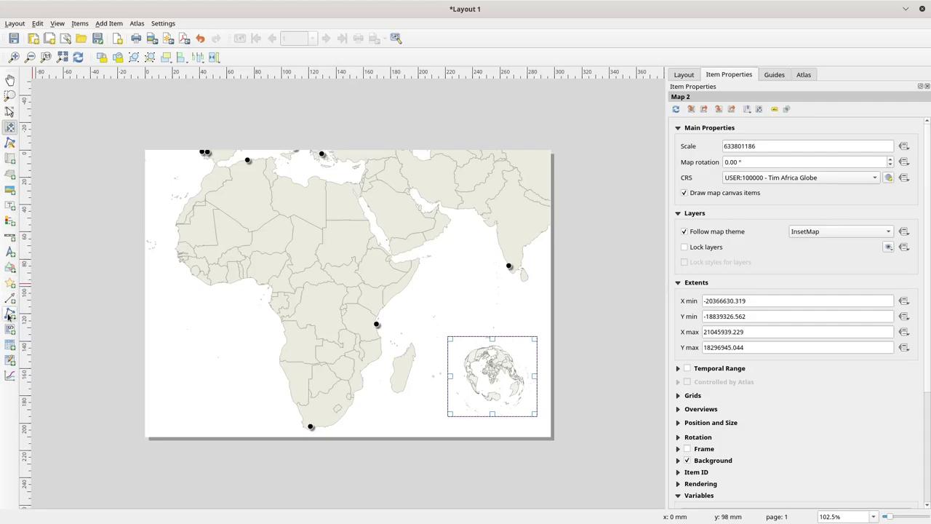
- Draw an ellipse about 65 by 59 mm over the inset globe map, matching the map item's frame
{"action": "left_click", "coordinate": [10, 267]}
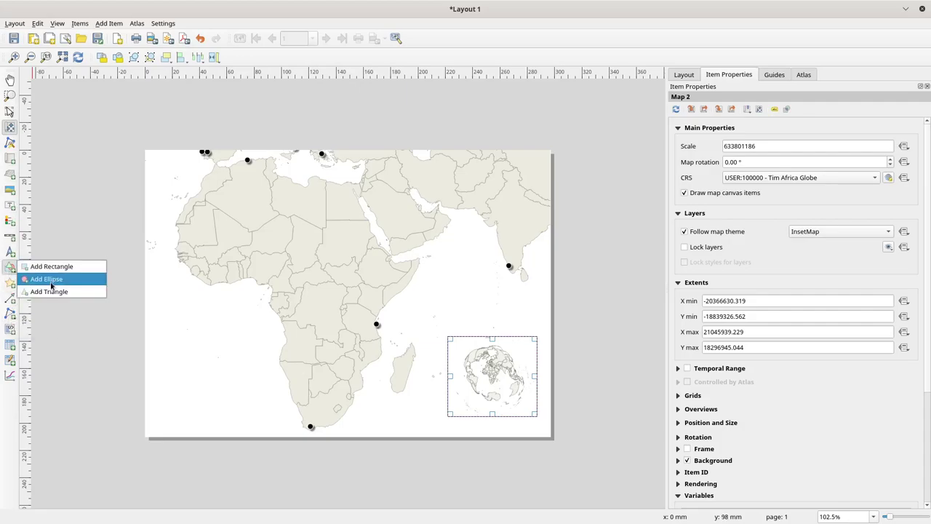
{"action": "left_click", "coordinate": [51, 280]}
{"action": "left_click_drag", "start_coordinate": [447, 336], "coordinate": [536, 413]}
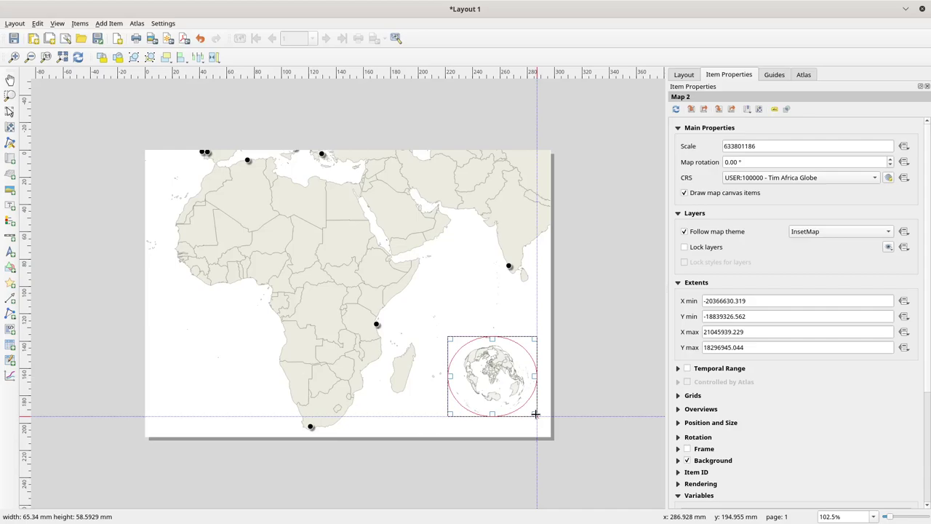
{"action": "left_click_drag", "start_coordinate": [535, 414], "coordinate": [536, 415]}
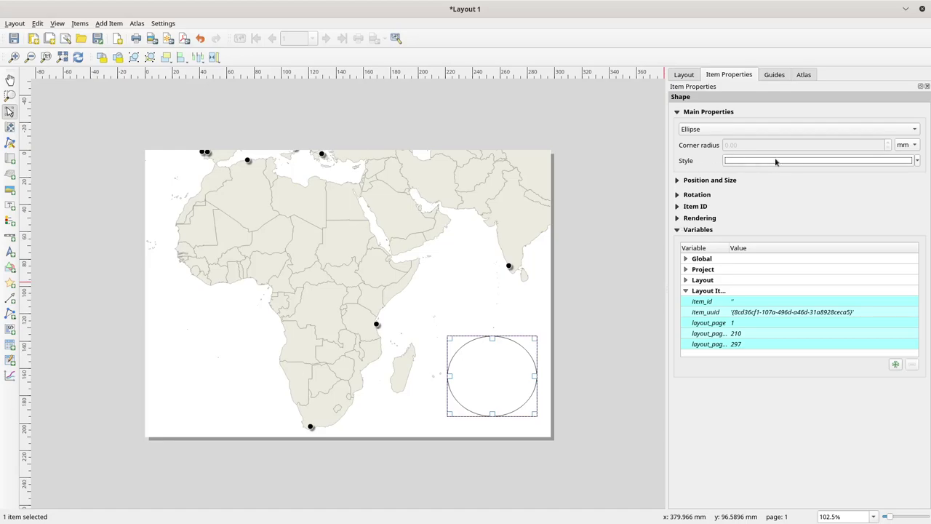
- Make the ellipse transparent by setting its simple fill style to No Brush
{"action": "left_click", "coordinate": [916, 161]}
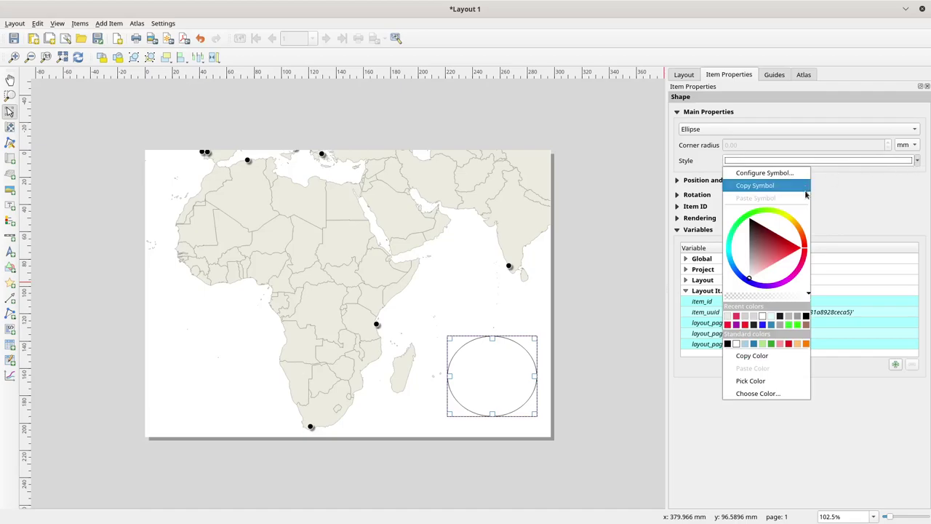
{"action": "left_click", "coordinate": [836, 162]}
{"action": "left_click", "coordinate": [836, 163]}
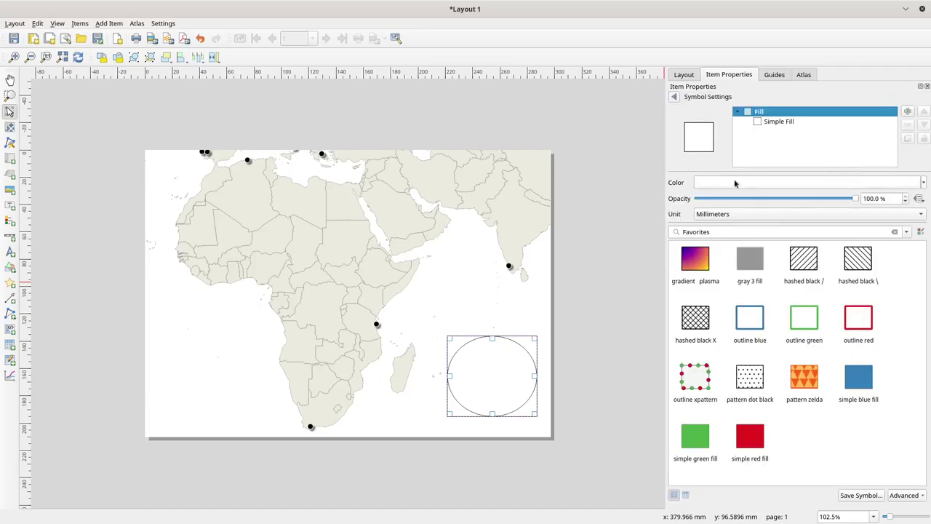
{"action": "left_click", "coordinate": [773, 123]}
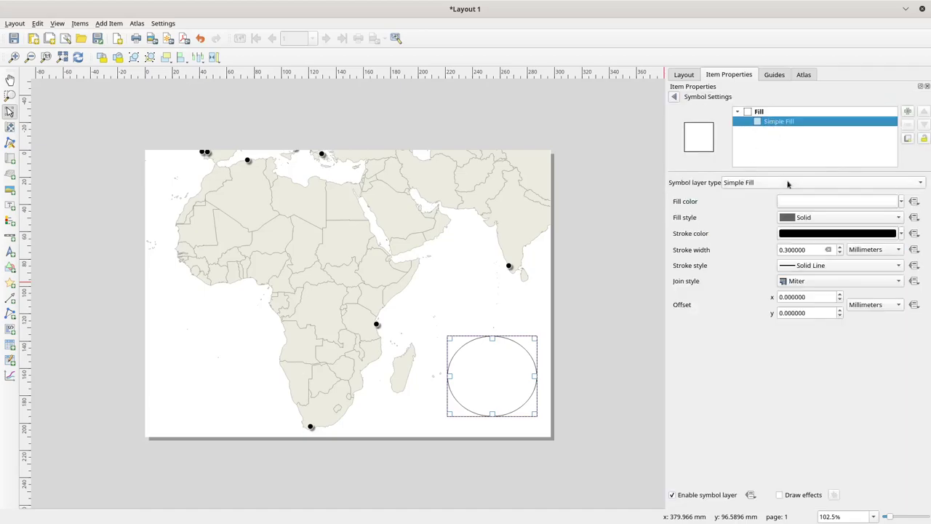
{"action": "left_click", "coordinate": [801, 269]}
{"action": "left_click", "coordinate": [783, 231]}
{"action": "left_click", "coordinate": [803, 219]}
{"action": "left_click", "coordinate": [811, 230]}
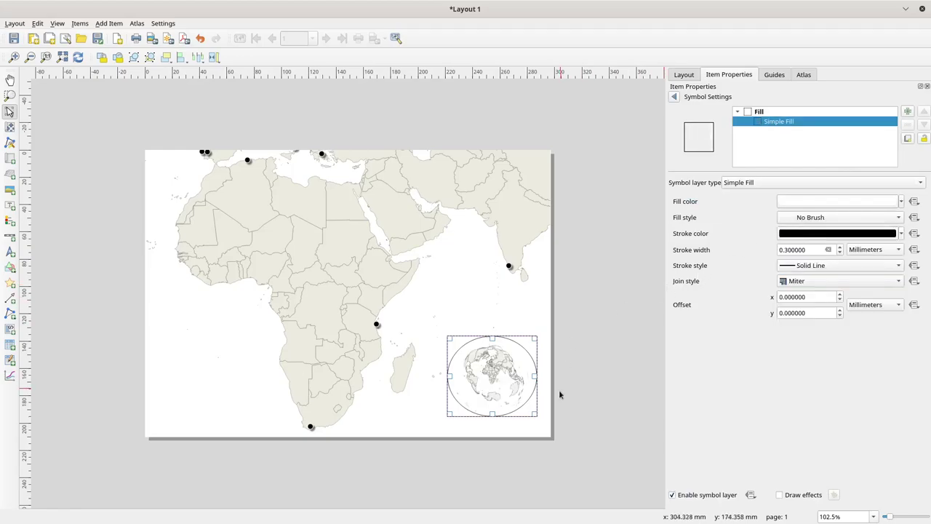
- Resize the ellipse into a near circle that closely surrounds the inset globe and nudge it into place
{"action": "left_click_drag", "start_coordinate": [534, 414], "coordinate": [527, 406]}
{"action": "left_click_drag", "start_coordinate": [448, 336], "coordinate": [463, 344]}
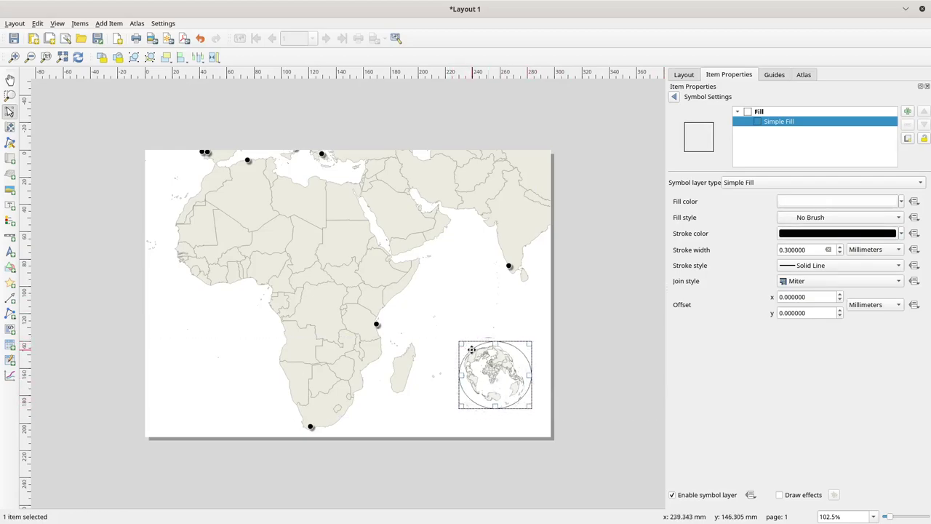
{"action": "left_click_drag", "start_coordinate": [528, 343], "coordinate": [526, 348]}
{"action": "left_click_drag", "start_coordinate": [529, 407], "coordinate": [532, 410]}
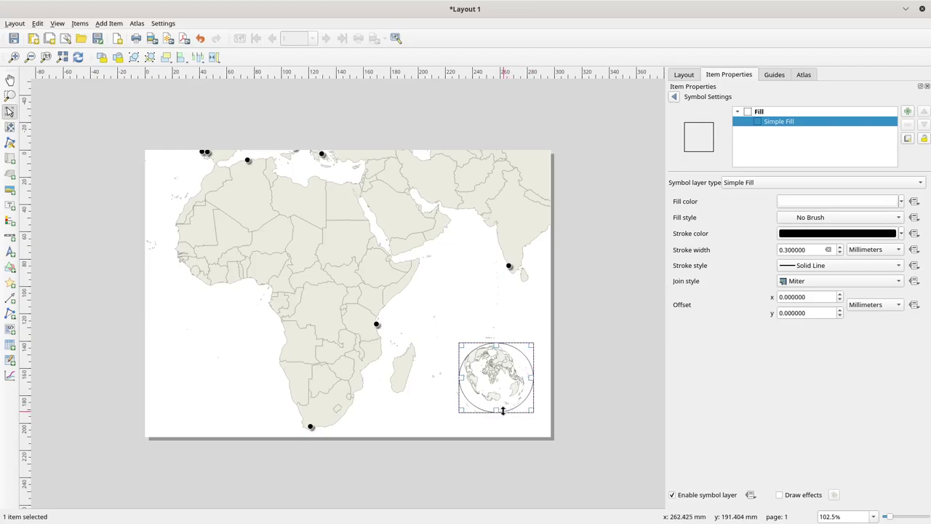
{"action": "left_click_drag", "start_coordinate": [458, 412], "coordinate": [458, 415]}
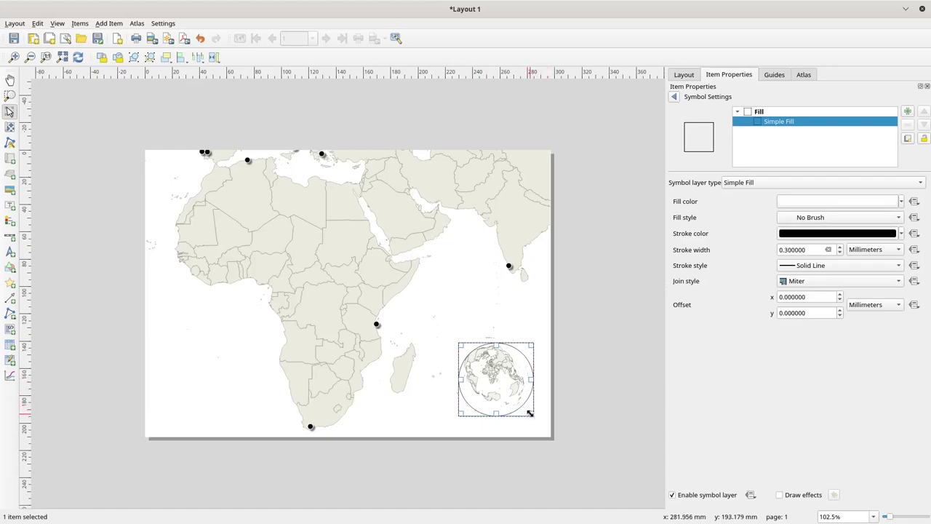
{"action": "left_click_drag", "start_coordinate": [532, 414], "coordinate": [532, 414]}
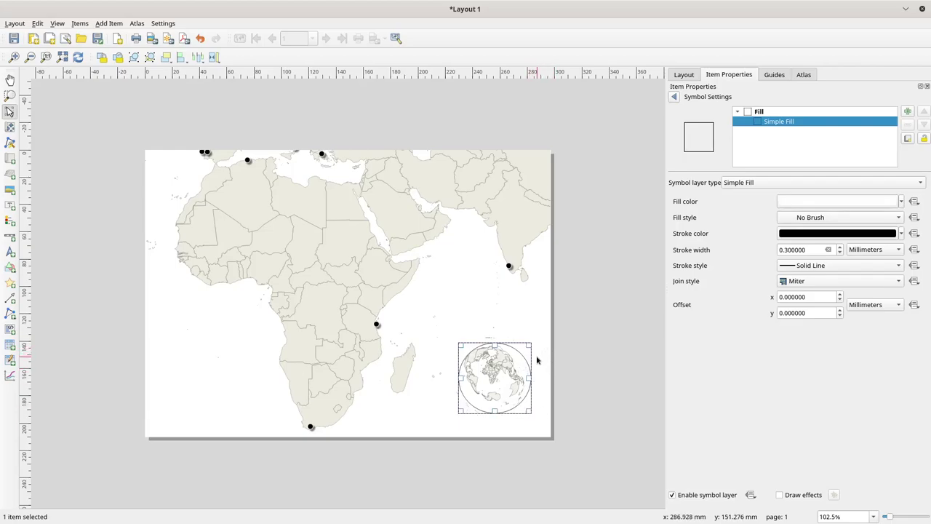
{"action": "key", "text": "Left"}
{"action": "key", "text": "Up"}
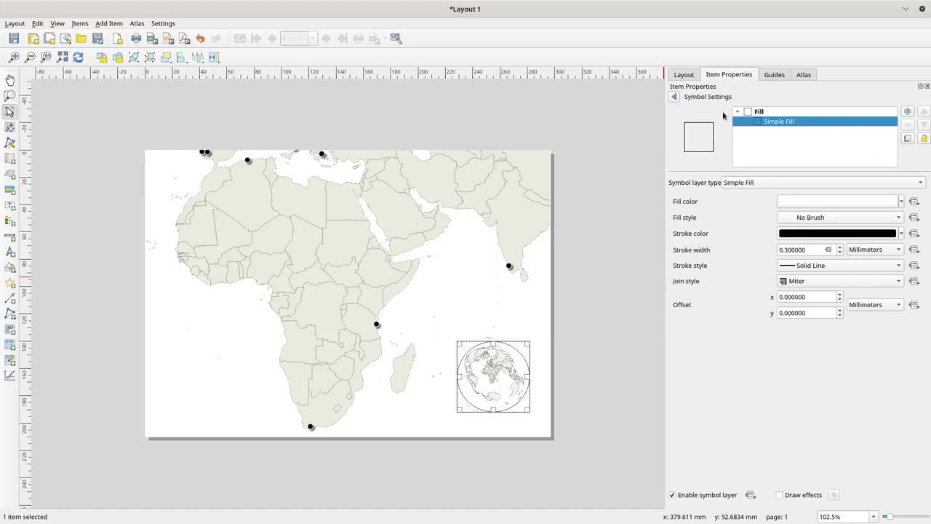
{"action": "left_click", "coordinate": [674, 97]}
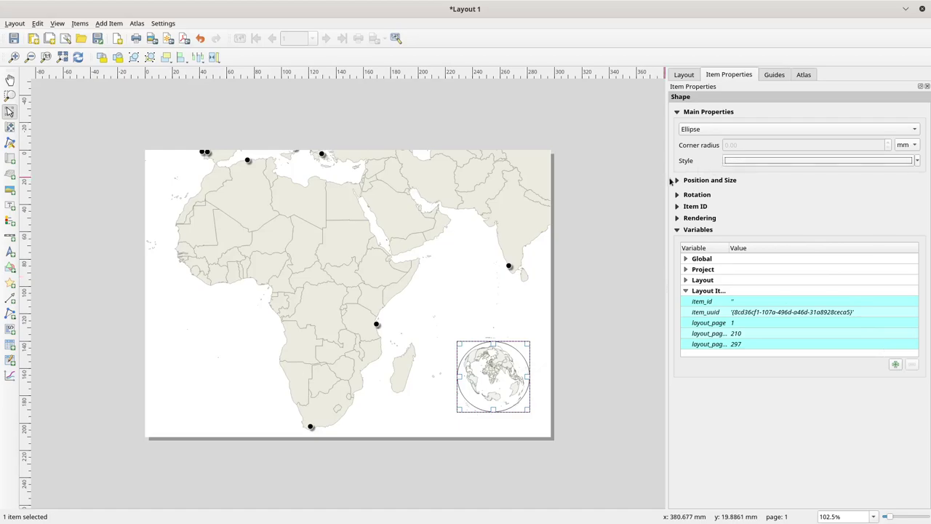
{"action": "left_click", "coordinate": [677, 219]}
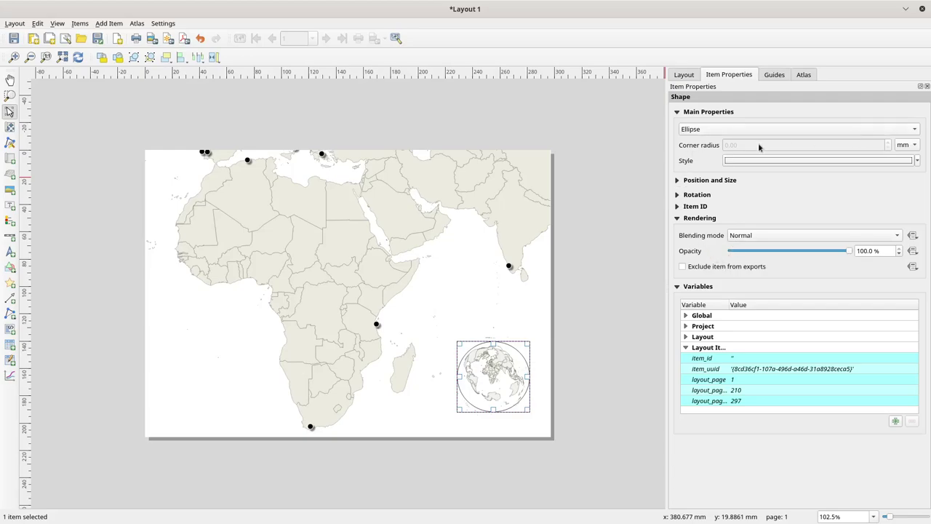
{"action": "left_click", "coordinate": [755, 160]}
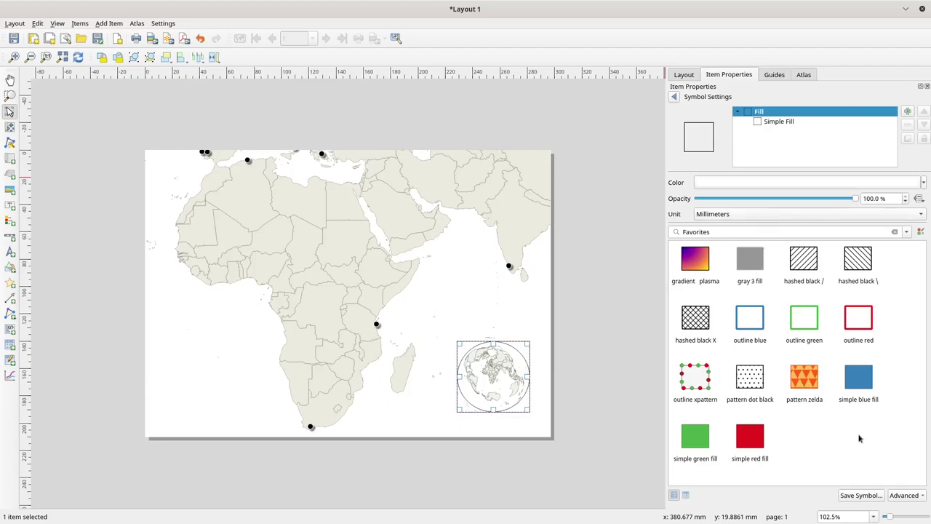
{"action": "left_click", "coordinate": [902, 497]}
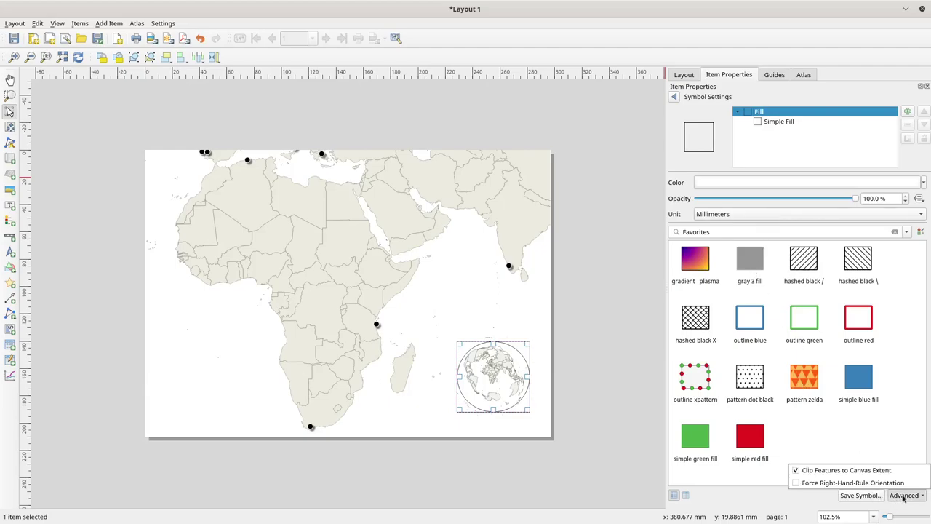
{"action": "left_click", "coordinate": [777, 498]}
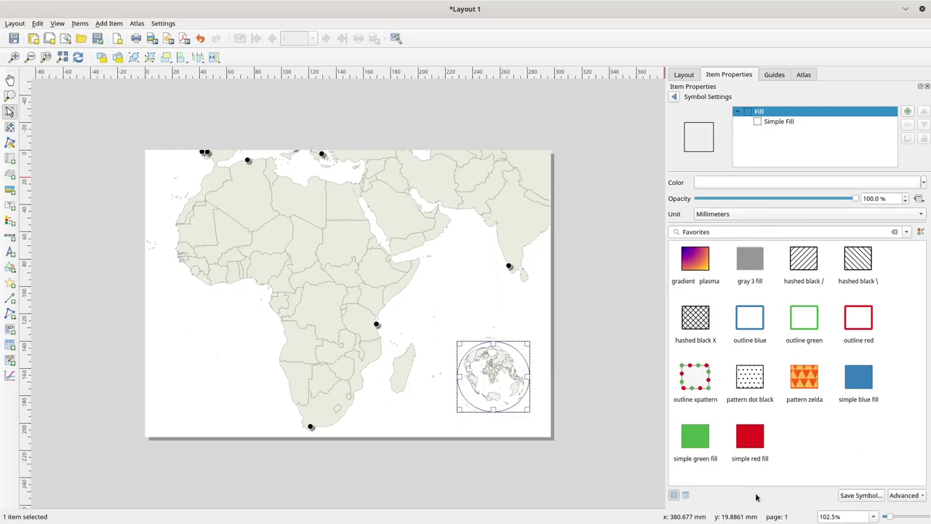
- Enable draw effects on the ellipse's simple fill, with Inner Shadow switched on and Drop Shadow left off
{"action": "left_click", "coordinate": [777, 122]}
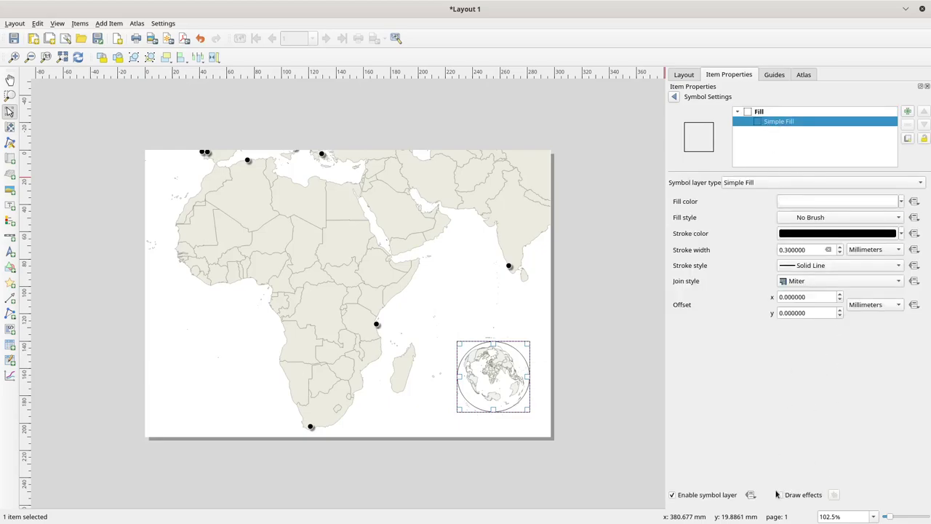
{"action": "left_click", "coordinate": [779, 495]}
{"action": "left_click", "coordinate": [835, 496]}
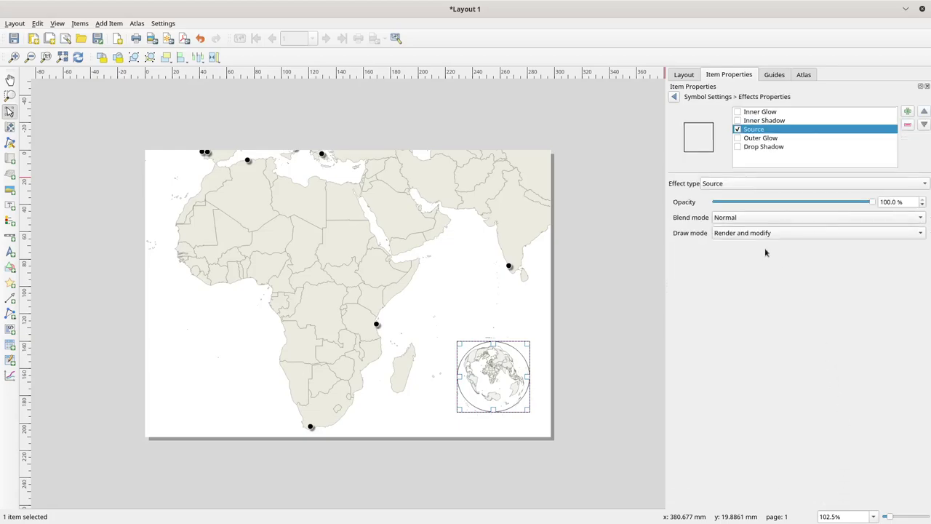
{"action": "left_click", "coordinate": [738, 147]}
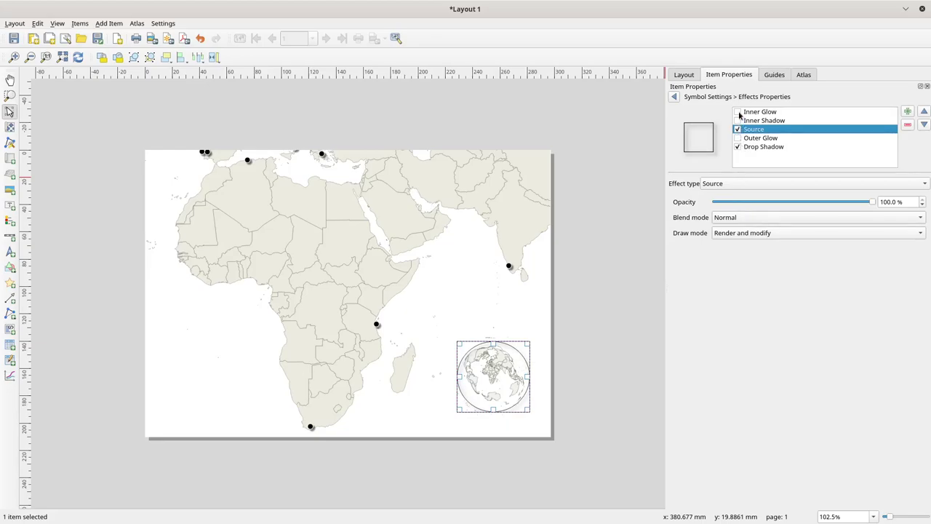
{"action": "left_click", "coordinate": [737, 121]}
{"action": "left_click", "coordinate": [750, 124]}
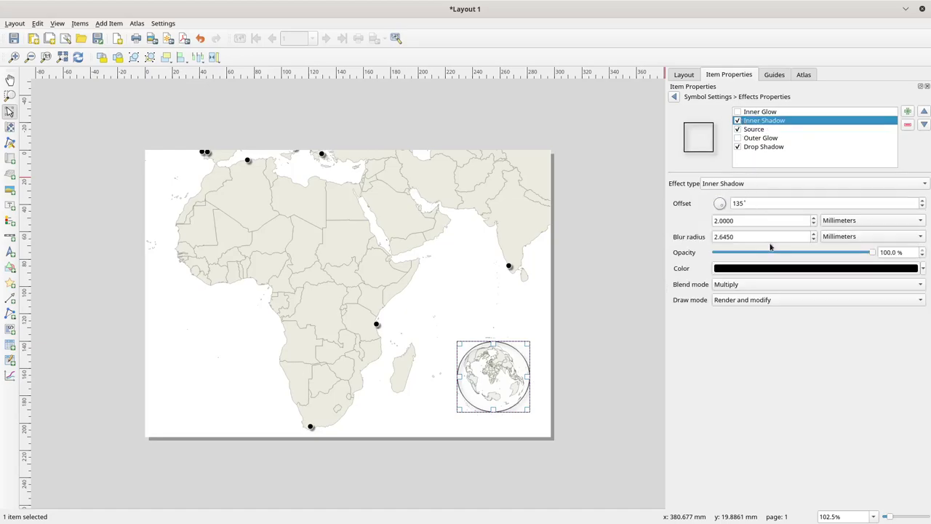
{"action": "left_click", "coordinate": [738, 147]}
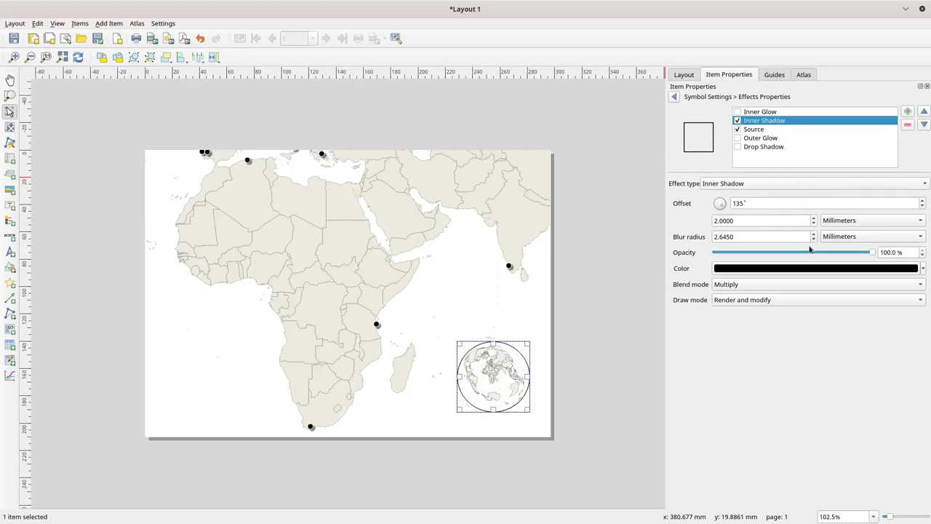
- Increase the ellipse's inner shadow offset distance to 3 mm
{"action": "scroll", "coordinate": [814, 220], "scroll_direction": "up", "scroll_amount": 4}
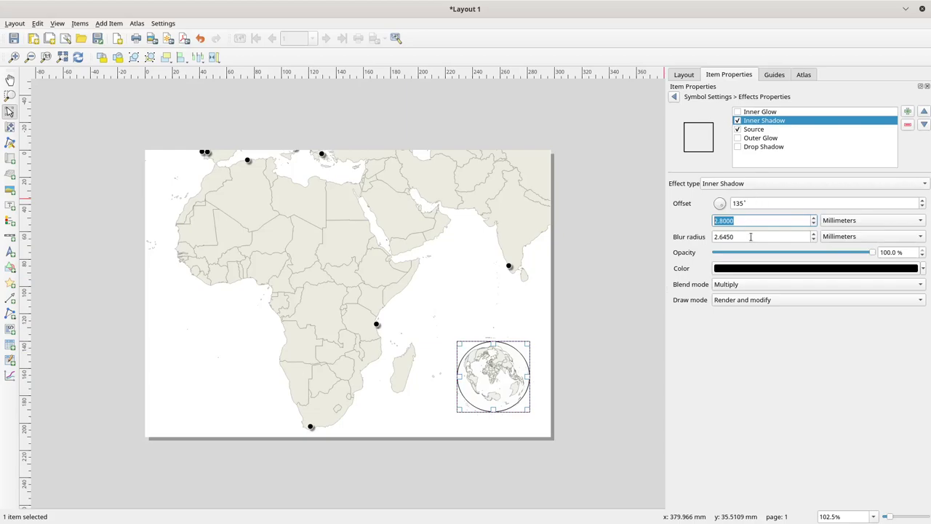
{"action": "left_click_drag", "start_coordinate": [747, 237], "coordinate": [706, 237]}
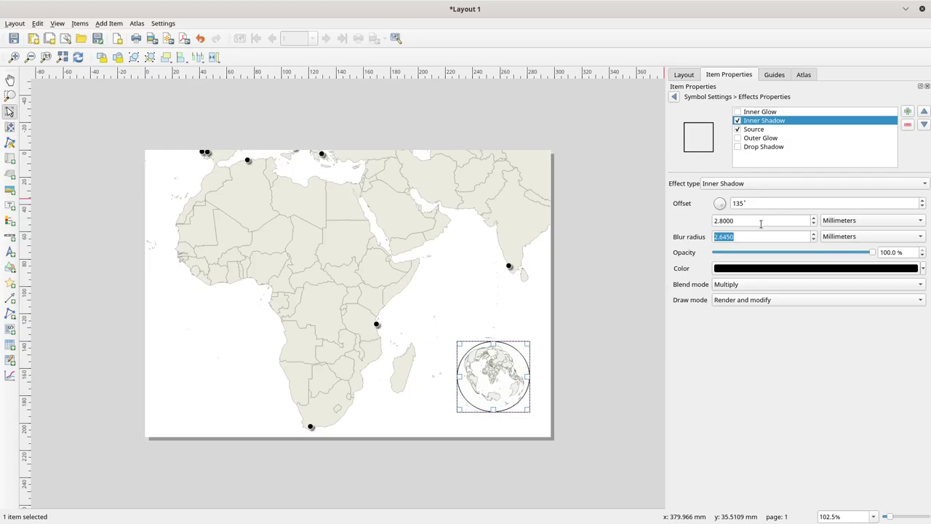
{"action": "left_click", "coordinate": [812, 217]}
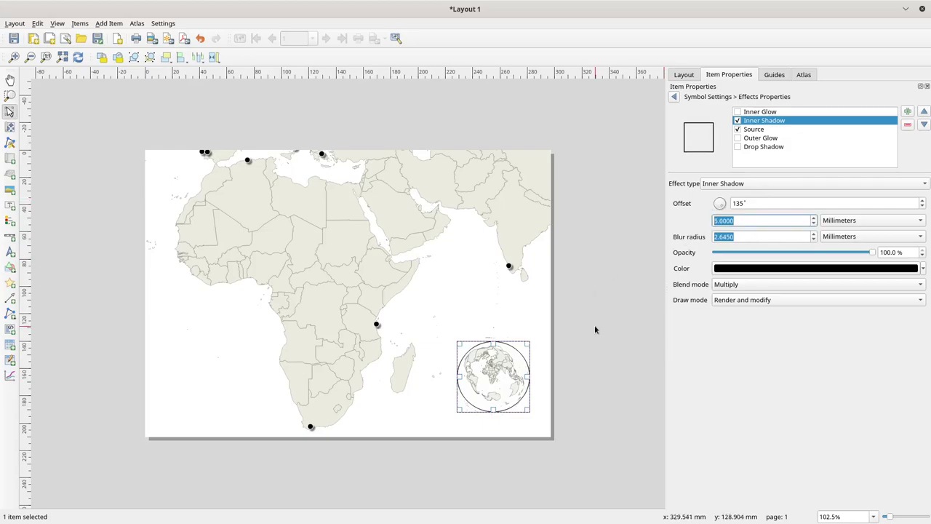
- Move the ellipse upward off the inset globe and set its simple fill style to Solid
{"action": "left_click", "coordinate": [506, 343]}
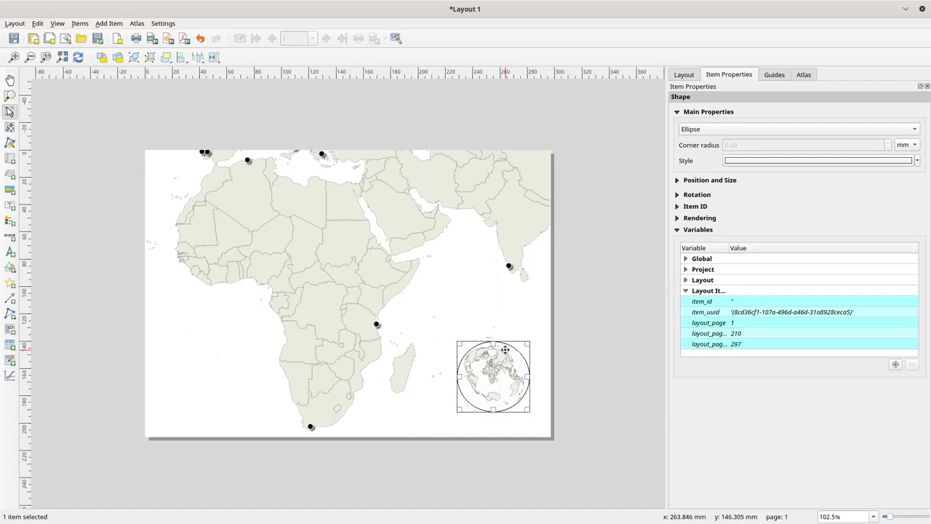
{"action": "left_click_drag", "start_coordinate": [504, 350], "coordinate": [506, 317]}
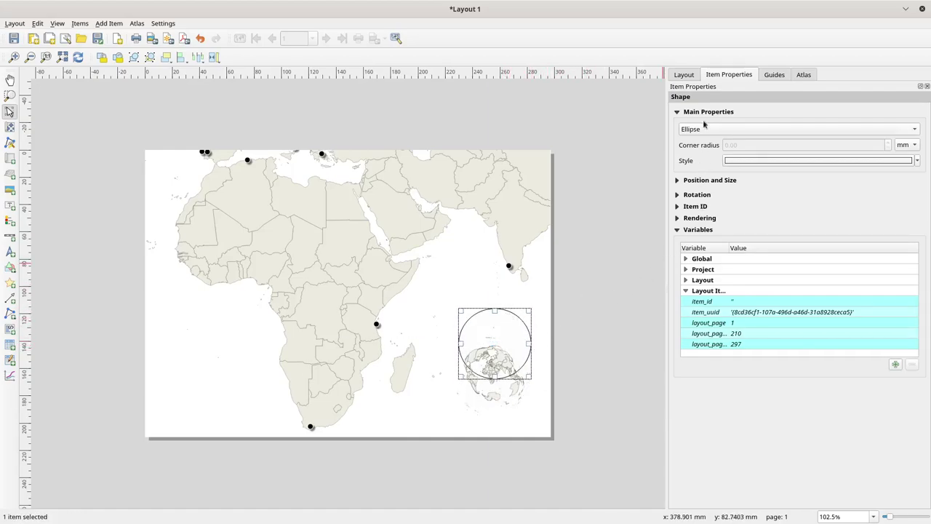
{"action": "left_click", "coordinate": [684, 76]}
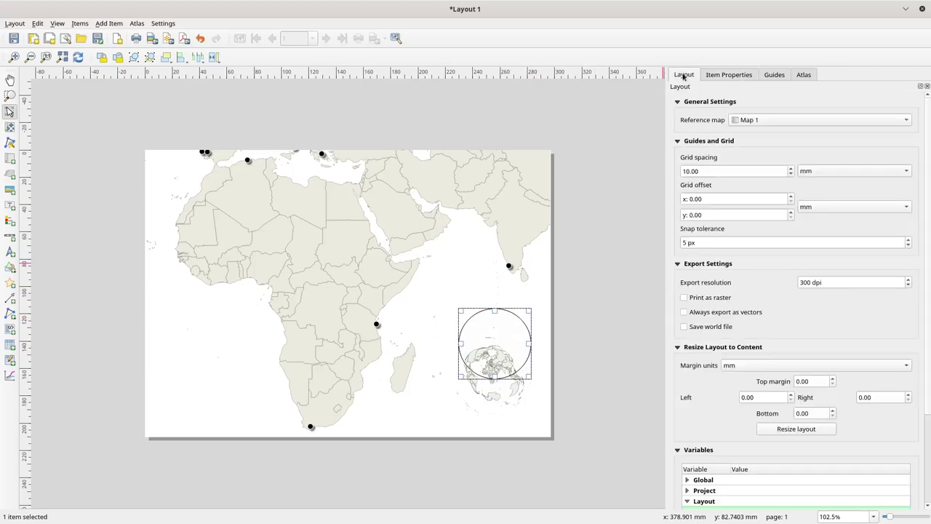
{"action": "left_click", "coordinate": [721, 76]}
{"action": "left_click", "coordinate": [757, 161]}
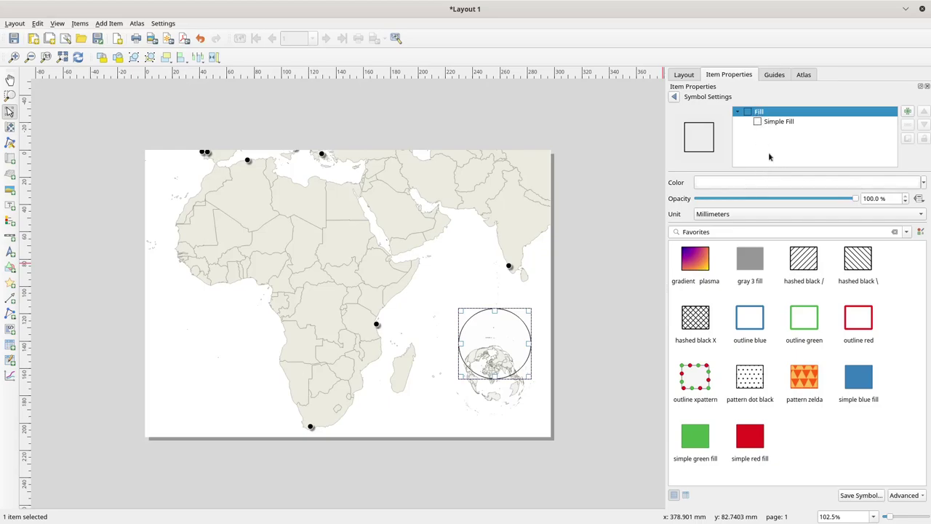
{"action": "left_click", "coordinate": [774, 123]}
{"action": "left_click", "coordinate": [813, 217]}
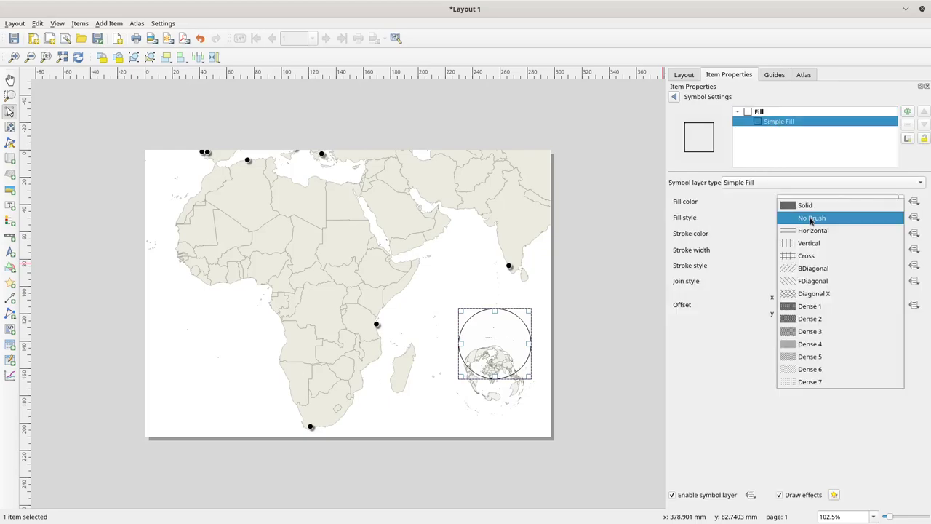
{"action": "left_click", "coordinate": [807, 203]}
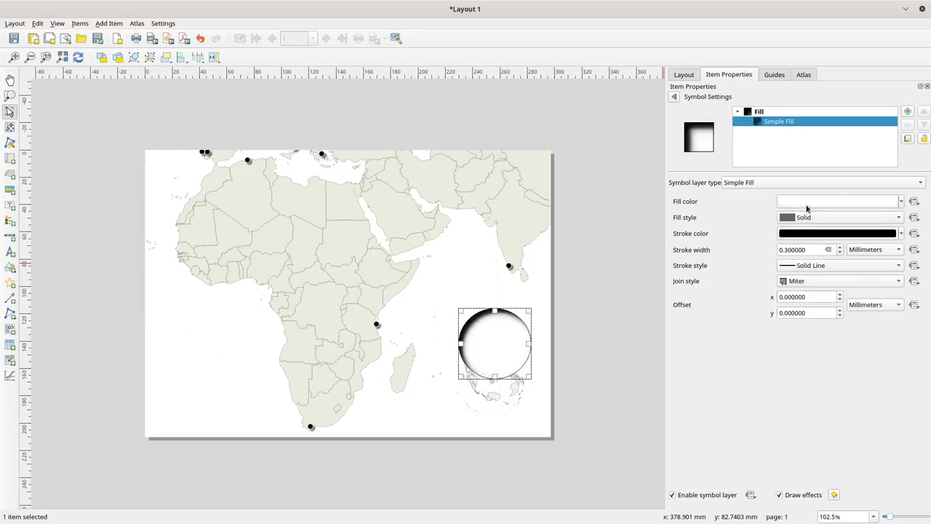
- Shift the filled ellipse aside and bring the inset globe map to the front of the stacking order
{"action": "left_click_drag", "start_coordinate": [505, 342], "coordinate": [549, 396]}
{"action": "left_click", "coordinate": [485, 359]}
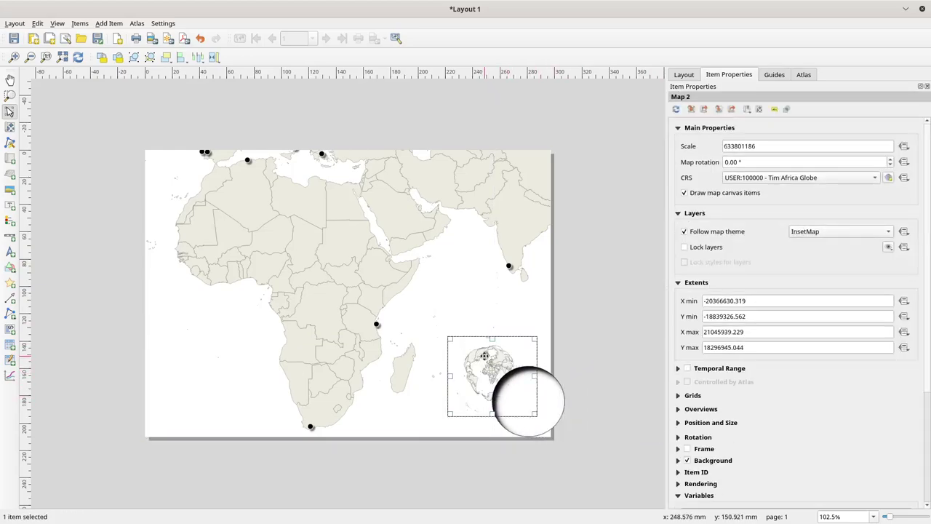
{"action": "right_click", "coordinate": [485, 358]}
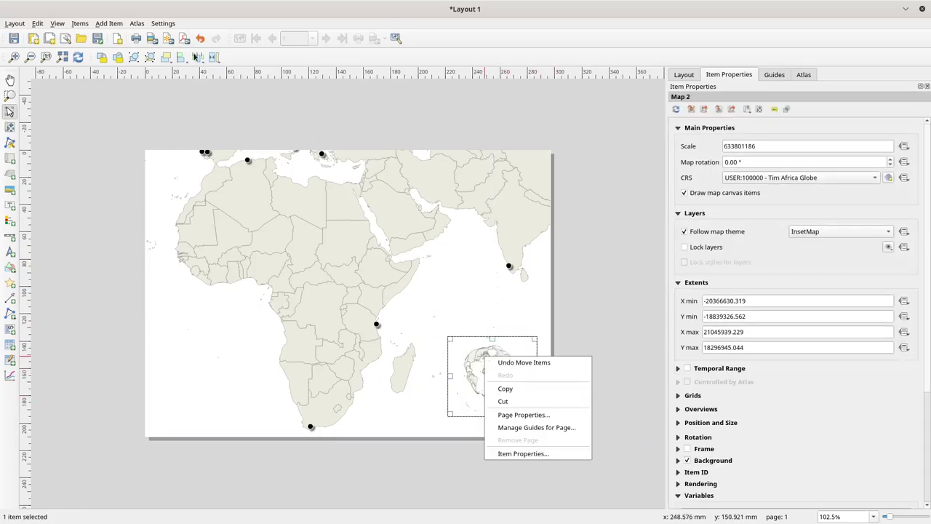
{"action": "left_click", "coordinate": [168, 58]}
{"action": "left_click", "coordinate": [167, 57]}
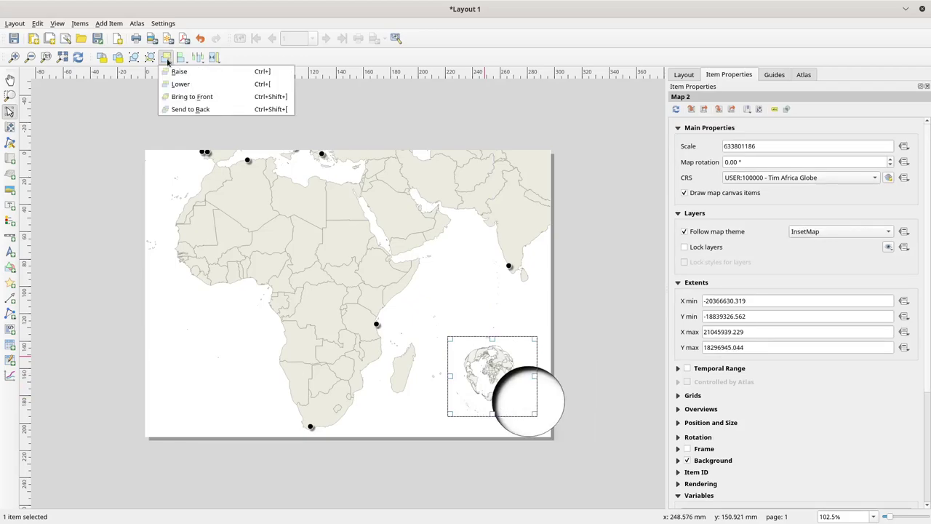
{"action": "left_click", "coordinate": [186, 99]}
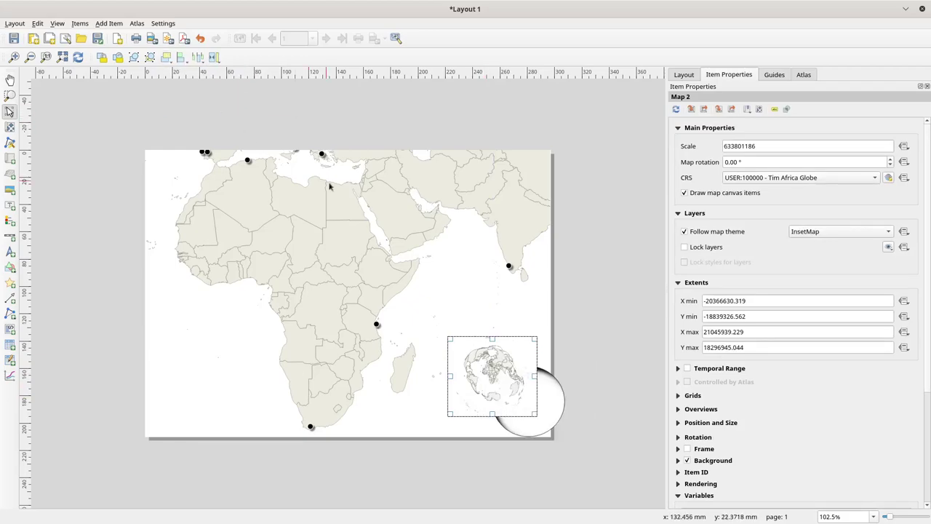
- Turn off the inset map's background and reposition the ellipse and map so the shaded circle sits behind the globe
{"action": "left_click_drag", "start_coordinate": [517, 382], "coordinate": [517, 367]}
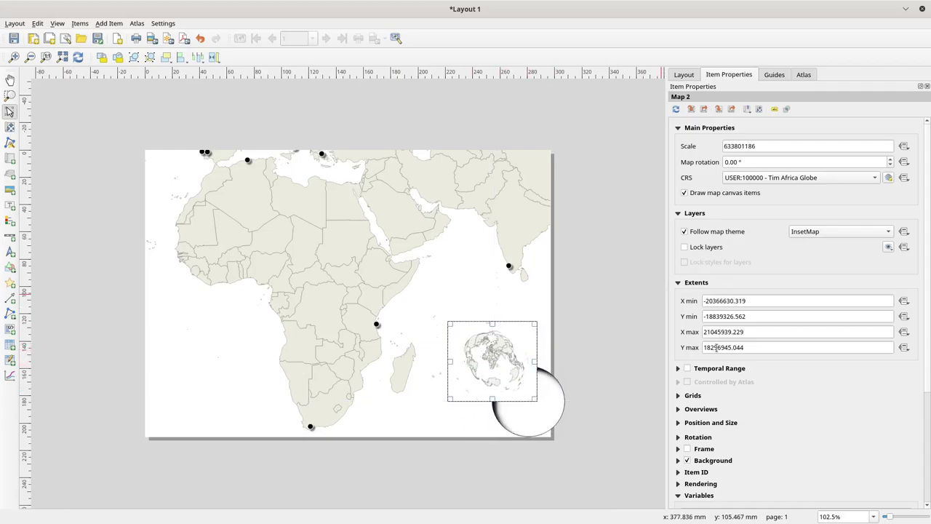
{"action": "left_click", "coordinate": [686, 460]}
{"action": "left_click", "coordinate": [538, 412]}
{"action": "left_click_drag", "start_coordinate": [544, 410], "coordinate": [512, 374]}
{"action": "left_click", "coordinate": [518, 378]}
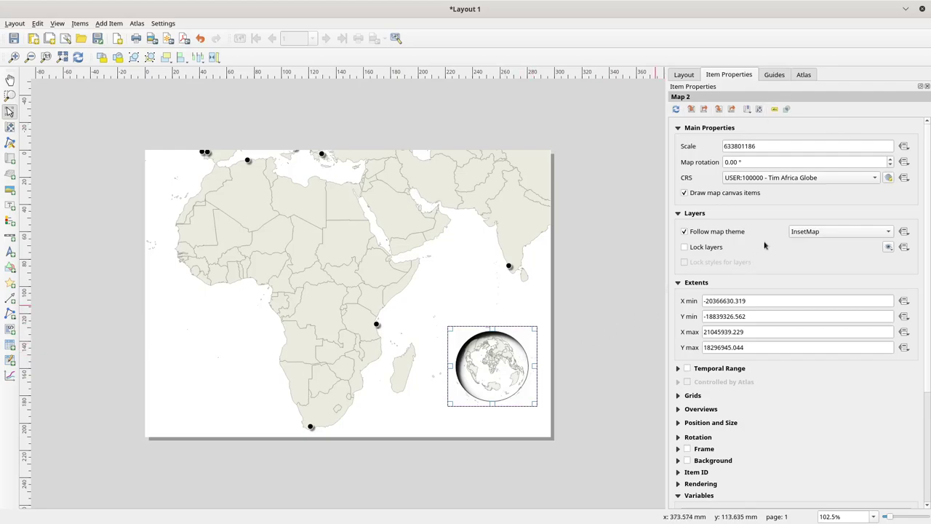
- Move the inset map slightly down to uncover the ellipse's upper edge, and select the ellipse
{"action": "left_click", "coordinate": [571, 309]}
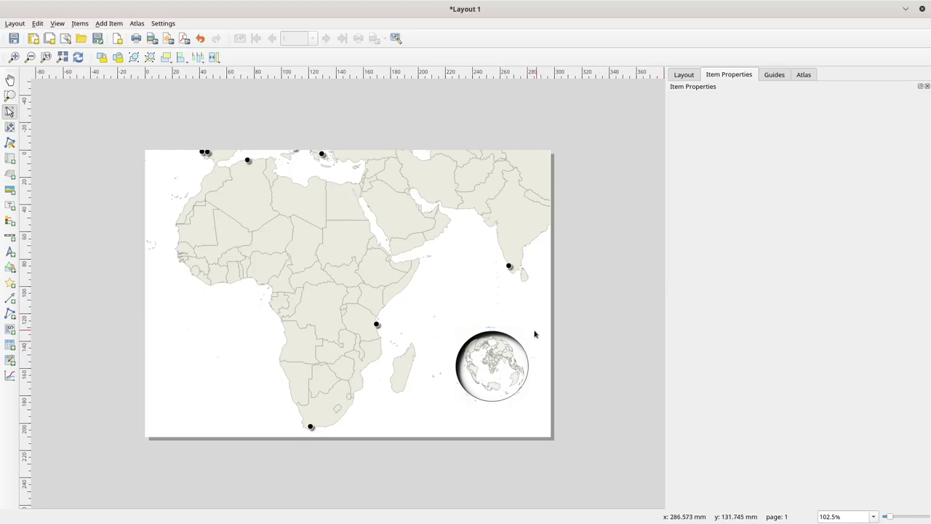
{"action": "left_click", "coordinate": [502, 336]}
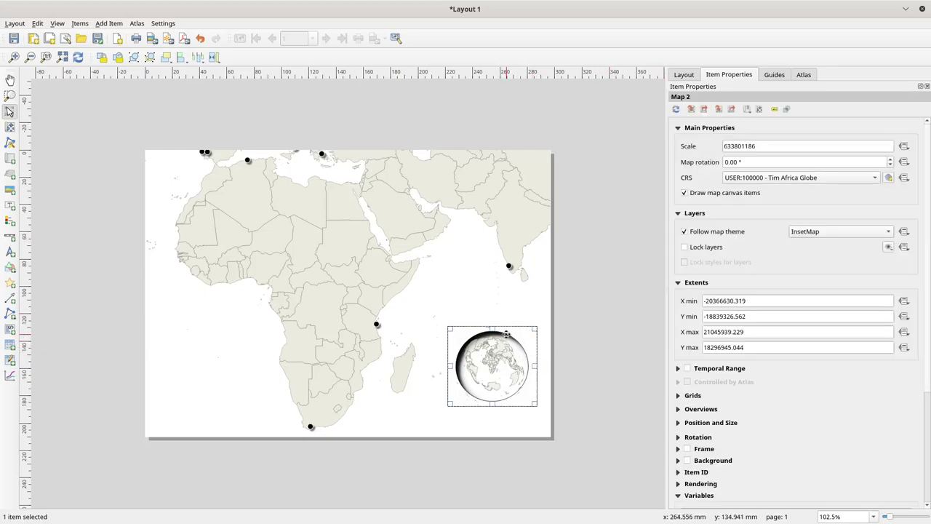
{"action": "left_click", "coordinate": [563, 332]}
{"action": "left_click_drag", "start_coordinate": [507, 327], "coordinate": [506, 339]}
{"action": "left_click", "coordinate": [502, 333]}
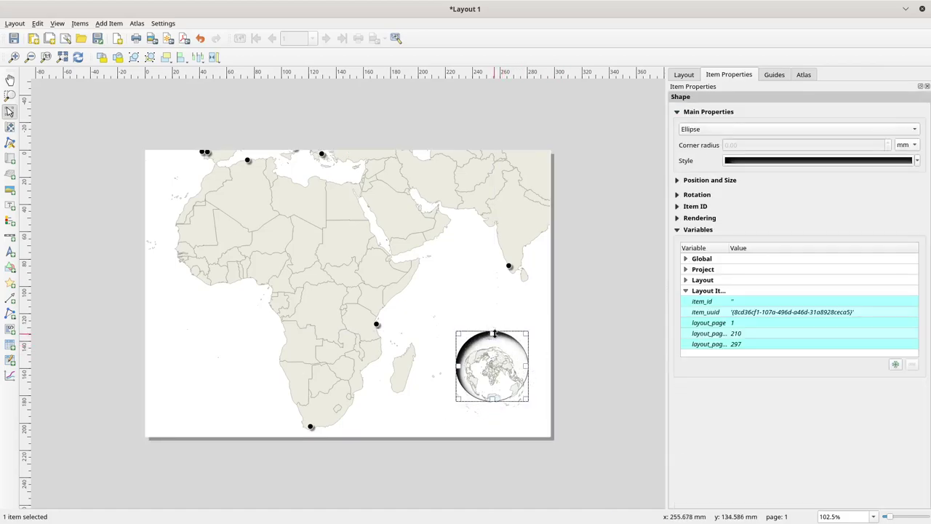
- Reduce the ellipse's inner shadow offset to 4.4 mm and lighten the shadow color to grey #c4c4c4
{"action": "left_click", "coordinate": [746, 161]}
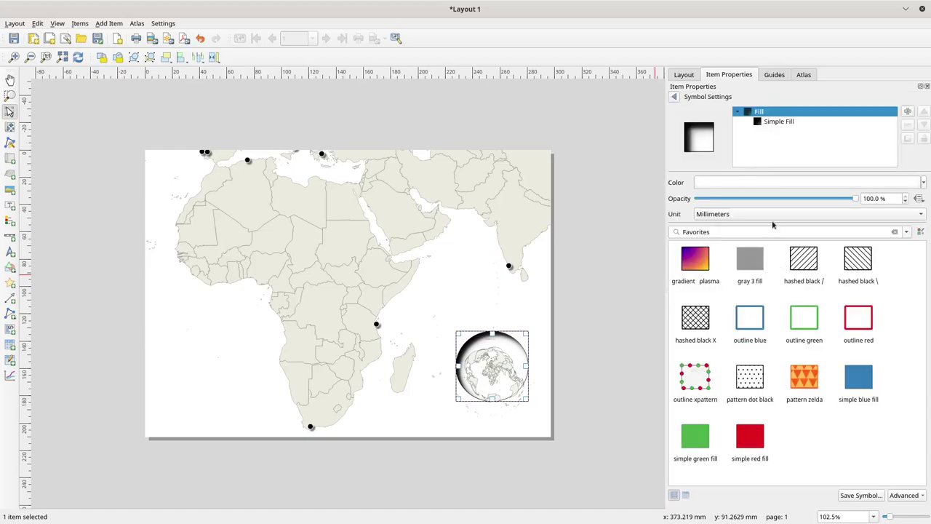
{"action": "left_click", "coordinate": [781, 122]}
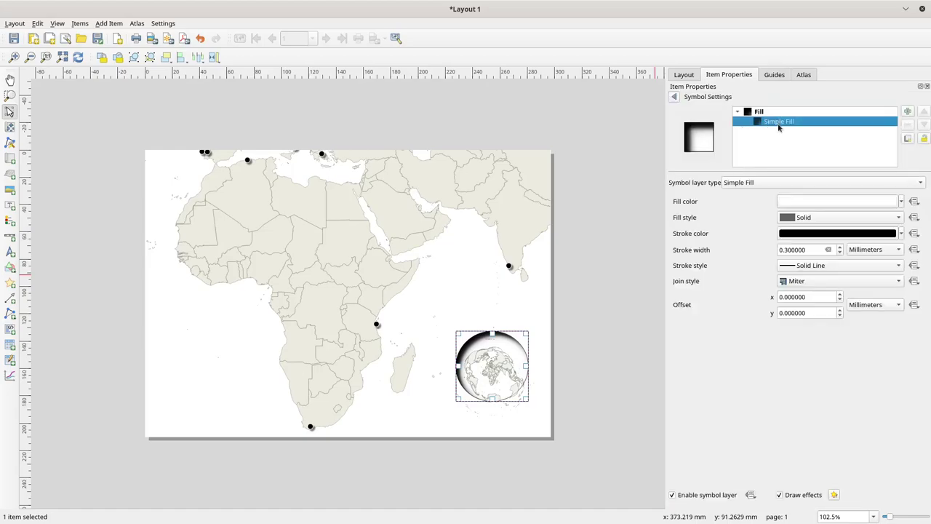
{"action": "left_click", "coordinate": [834, 494]}
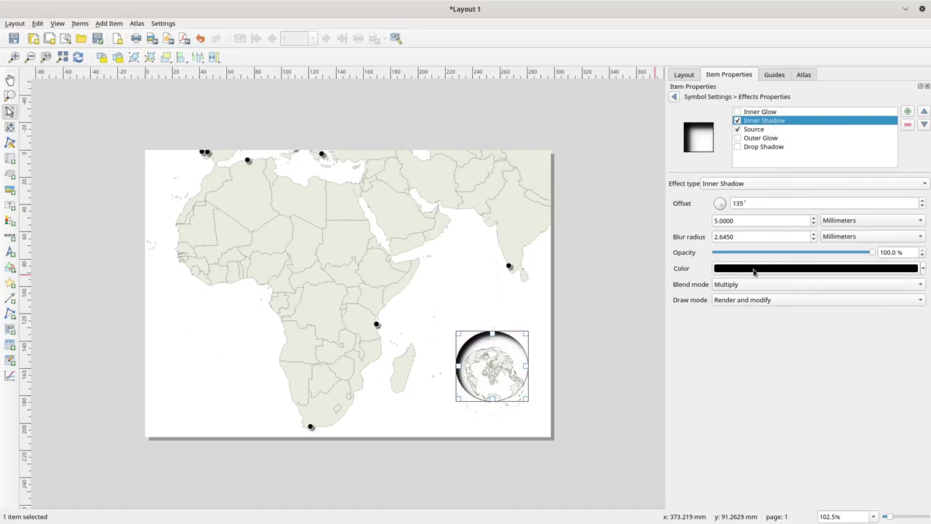
{"action": "left_click", "coordinate": [813, 223]}
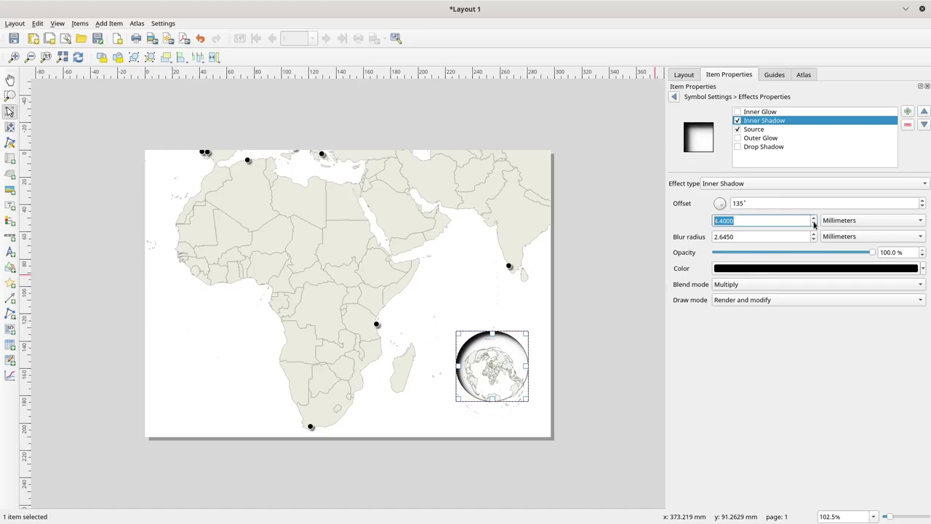
{"action": "left_click", "coordinate": [771, 270]}
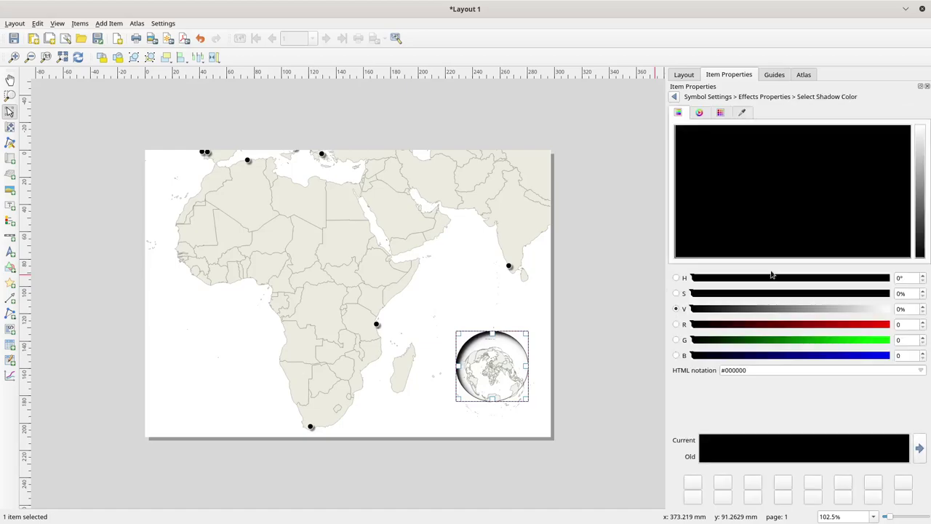
{"action": "left_click_drag", "start_coordinate": [921, 169], "coordinate": [921, 158]}
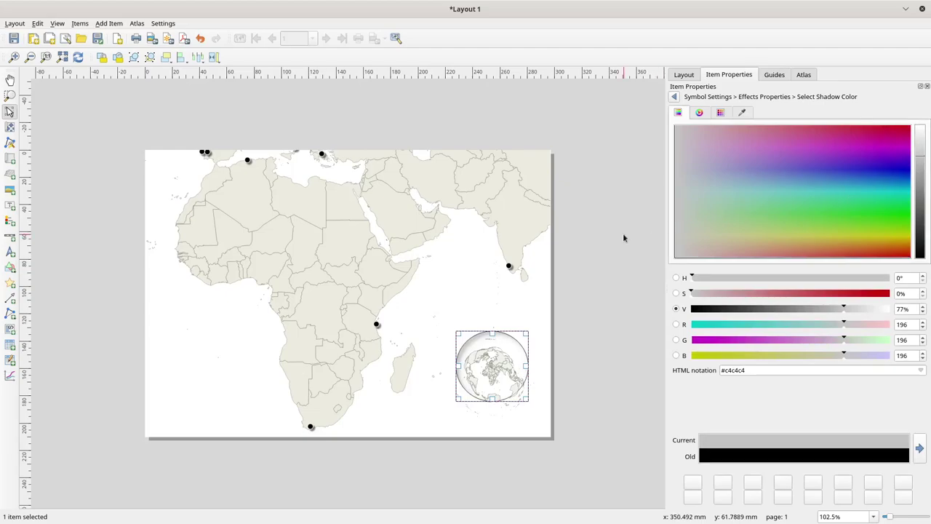
- Move the inset map back up so the globe is centred within the shaded circle, and save the project
{"action": "left_click", "coordinate": [550, 356]}
{"action": "left_click", "coordinate": [519, 347]}
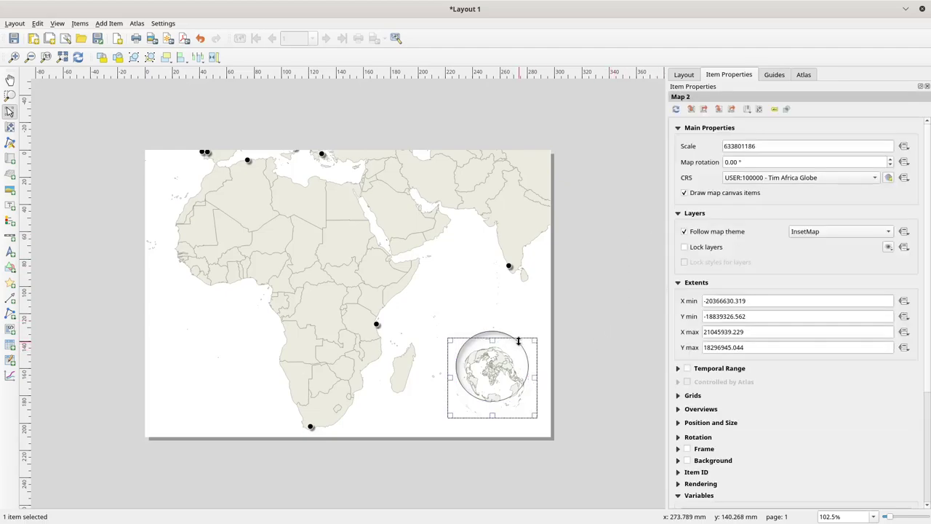
{"action": "mouse_move", "coordinate": [514, 347]}
{"action": "left_mouse_down"}
{"action": "mouse_move", "coordinate": [502, 357]}
{"action": "mouse_move", "coordinate": [510, 355]}
{"action": "left_mouse_up"}
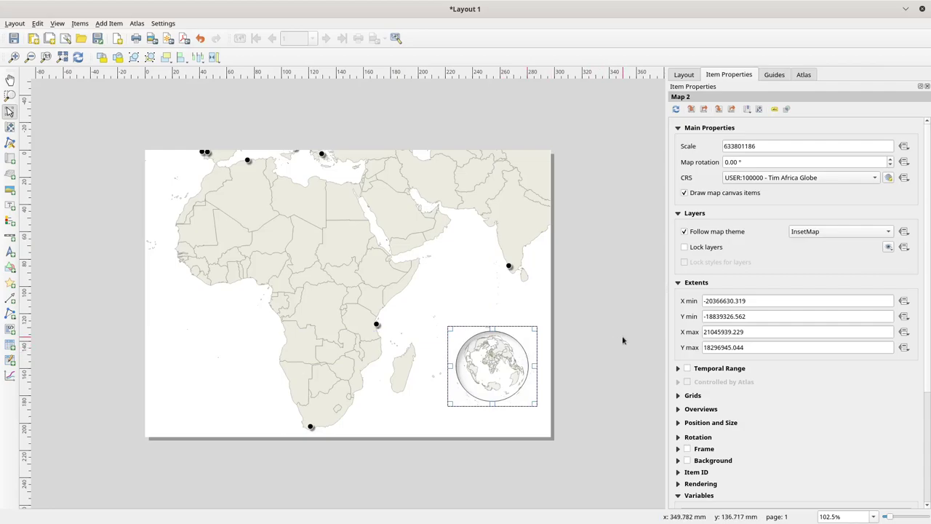
{"action": "left_click", "coordinate": [504, 357]}
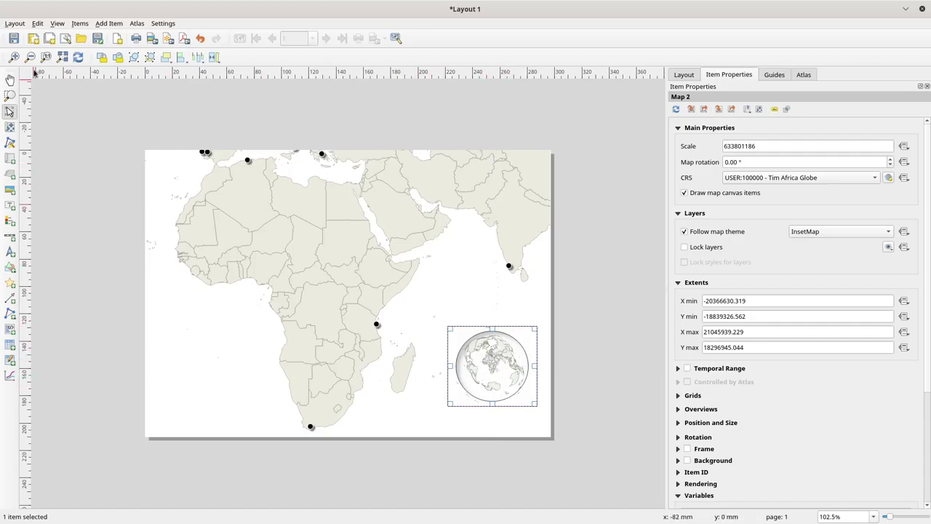
{"action": "left_click", "coordinate": [16, 39]}
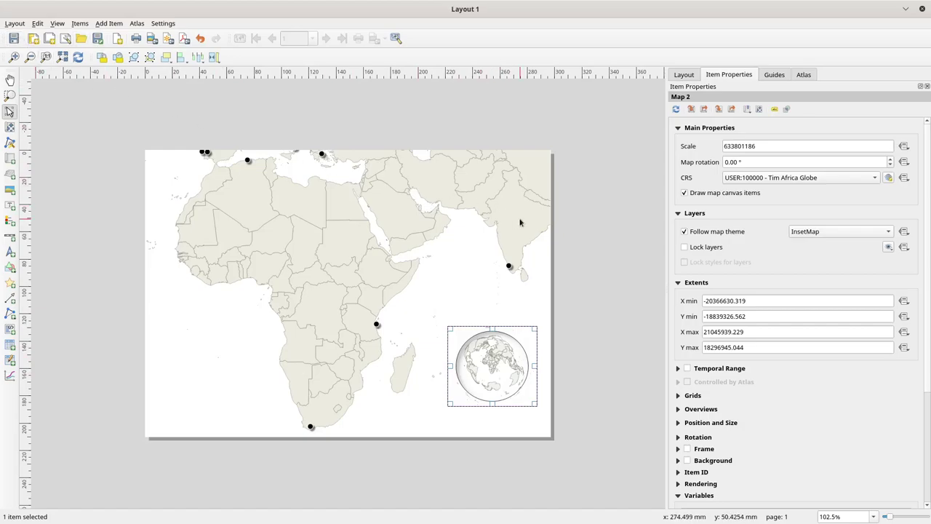
- Add an overview to the inset globe map, using Map 1 as its map frame
{"action": "left_click", "coordinate": [593, 346]}
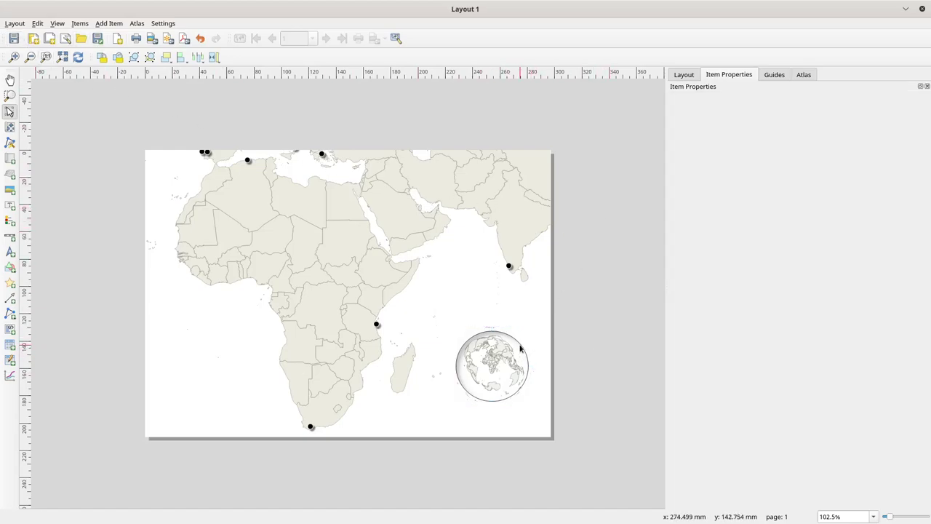
{"action": "left_click", "coordinate": [518, 345]}
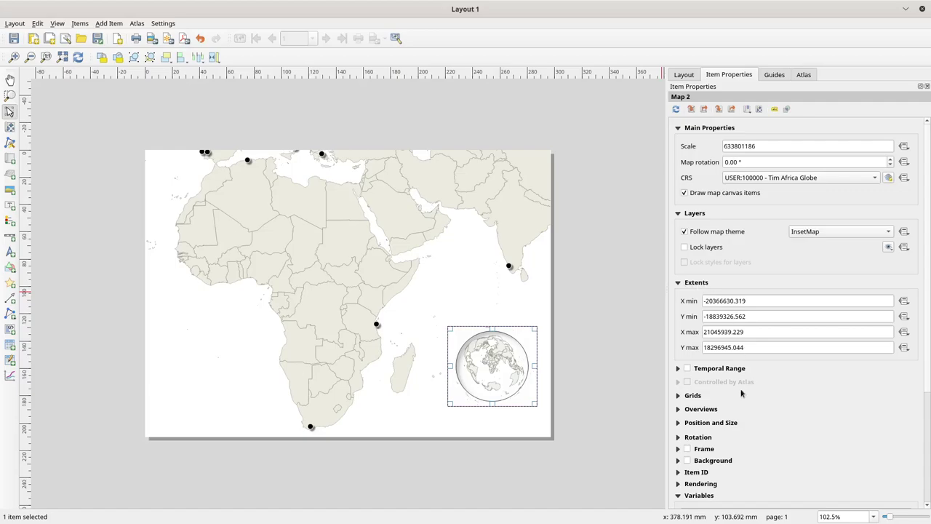
{"action": "left_click", "coordinate": [678, 409]}
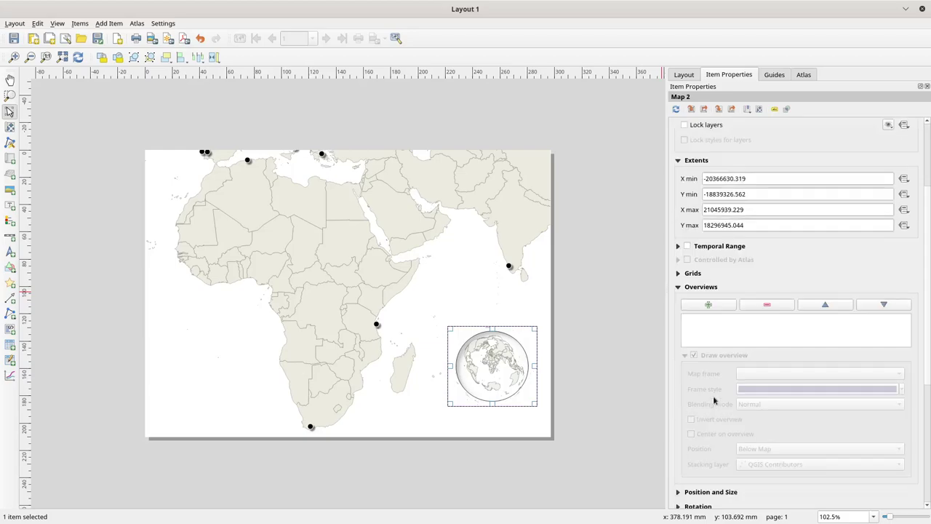
{"action": "left_click", "coordinate": [708, 305]}
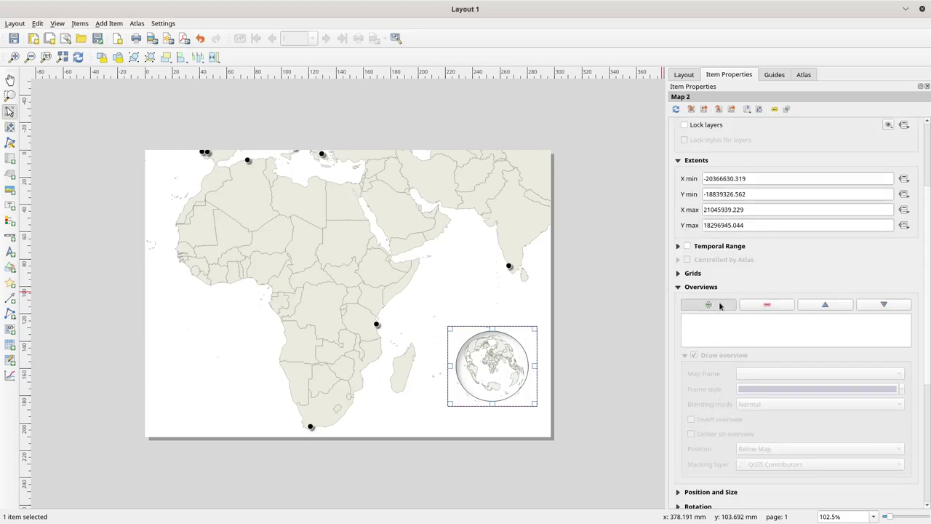
{"action": "left_click", "coordinate": [799, 368]}
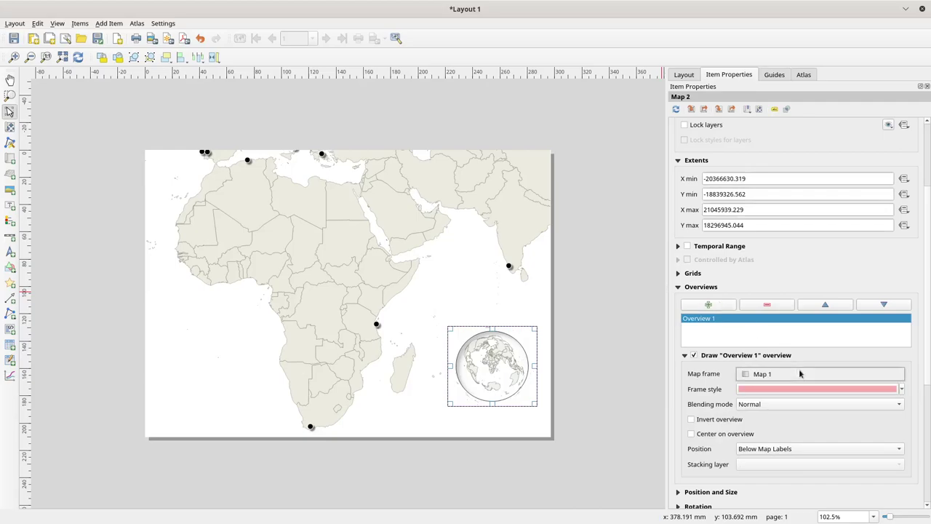
{"action": "left_click", "coordinate": [765, 376]}
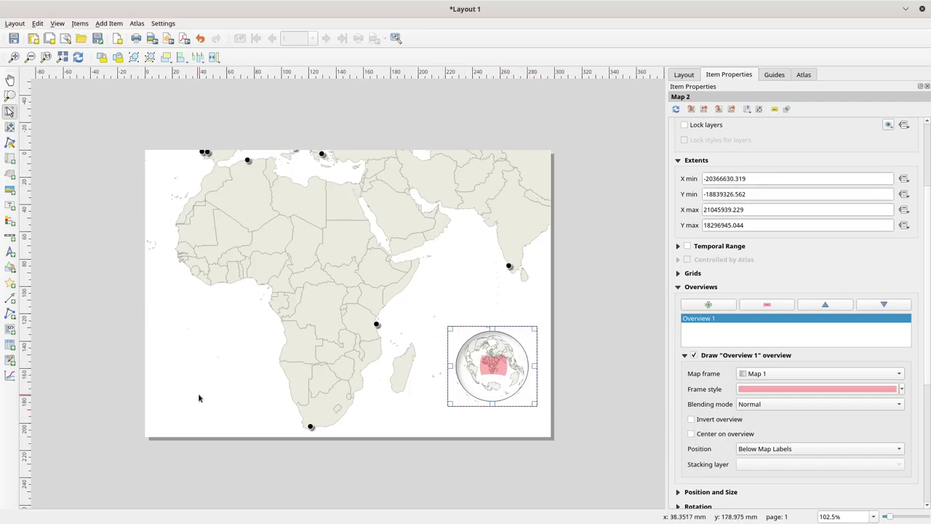
- Give the overview frame's simple fill a Solid Line stroke style
{"action": "left_click", "coordinate": [794, 390]}
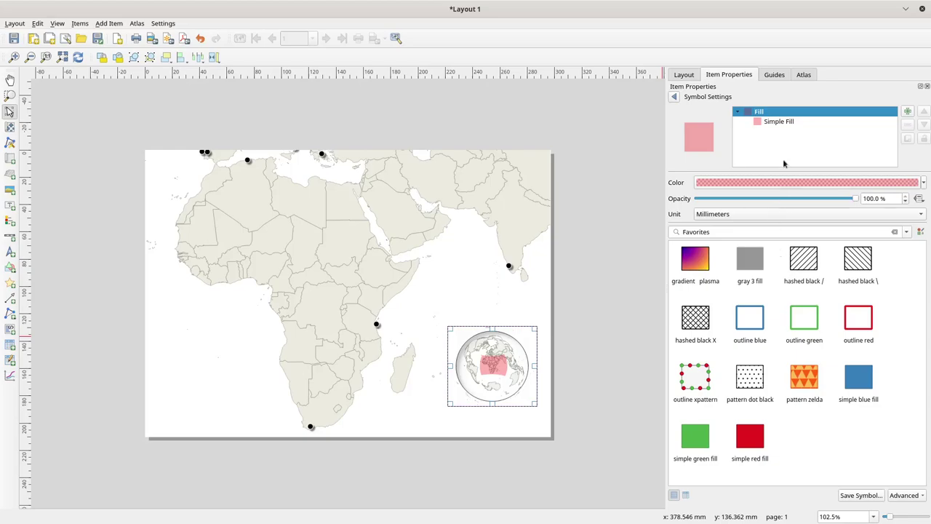
{"action": "left_click", "coordinate": [778, 122]}
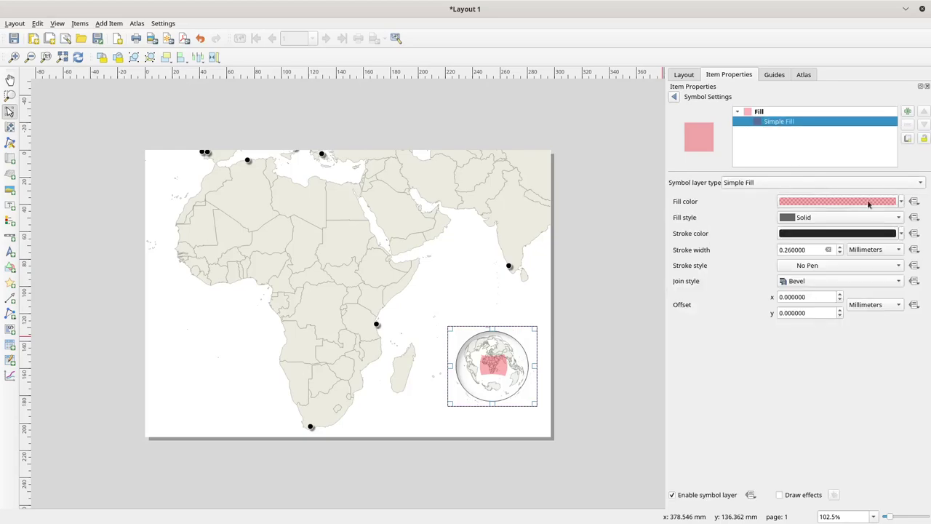
{"action": "left_click", "coordinate": [820, 265]}
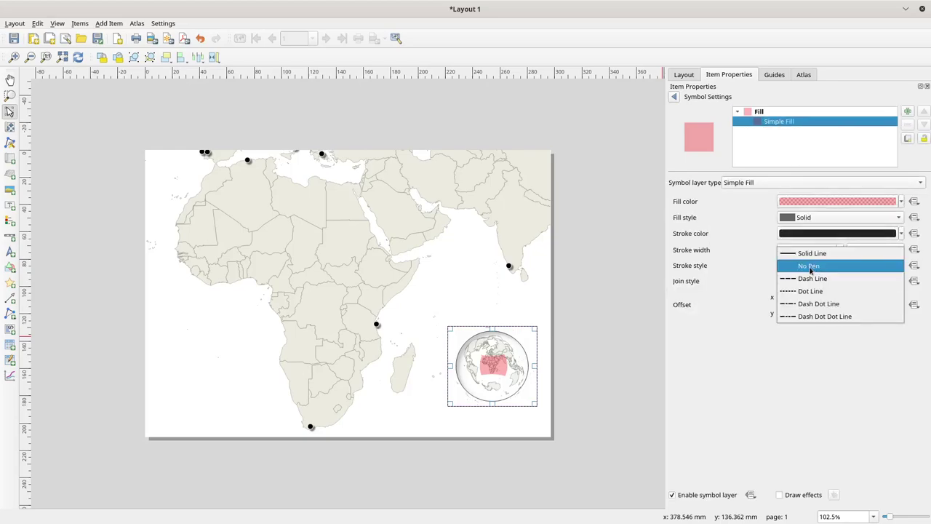
{"action": "left_click", "coordinate": [806, 254]}
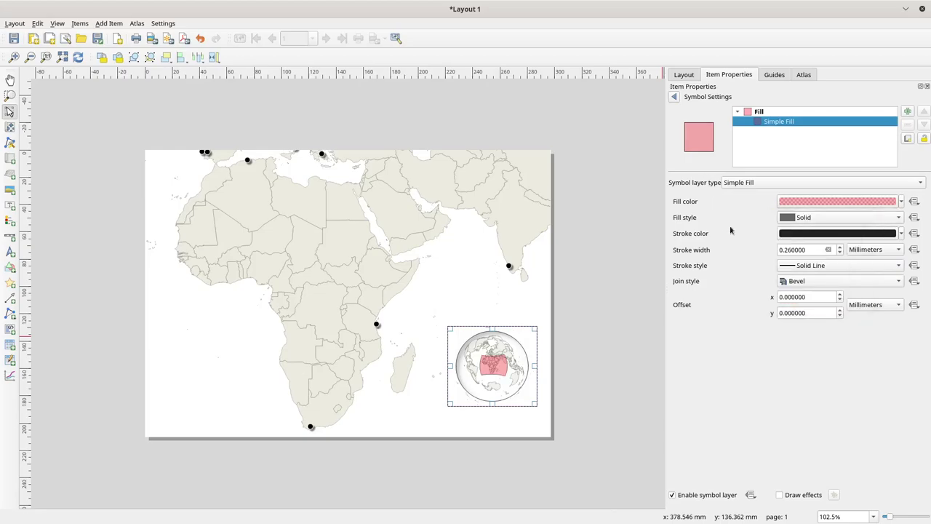
- Set the overview frame's fill style to No Brush and its stroke color to red #c42323
{"action": "left_click", "coordinate": [798, 212]}
{"action": "left_click", "coordinate": [803, 231]}
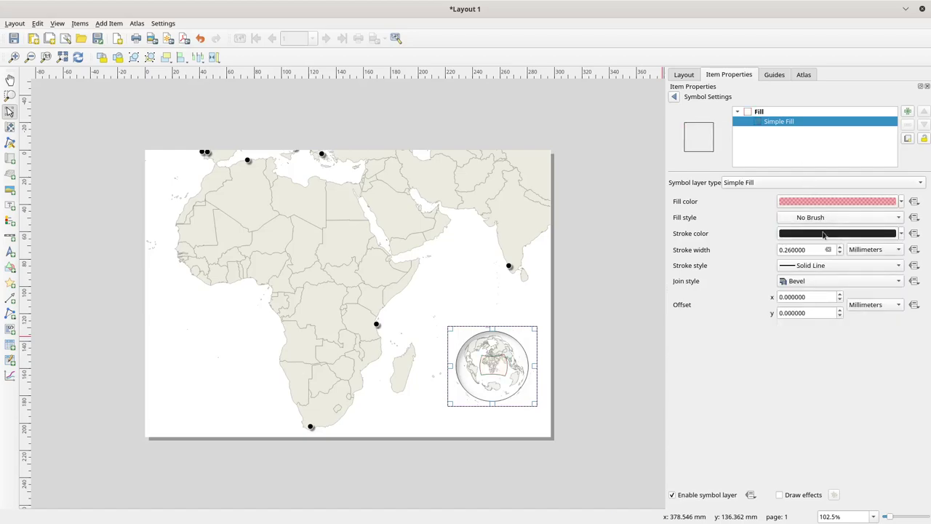
{"action": "left_click", "coordinate": [836, 234]}
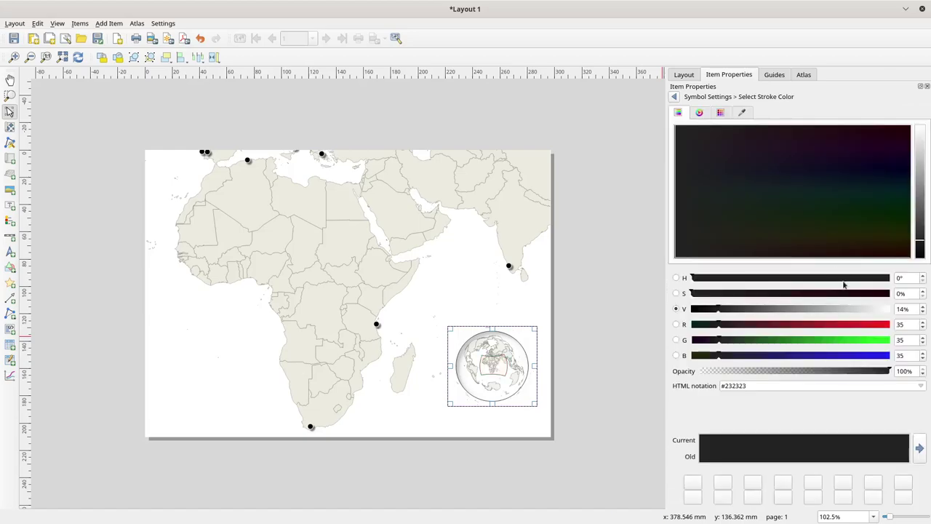
{"action": "left_click", "coordinate": [844, 325]}
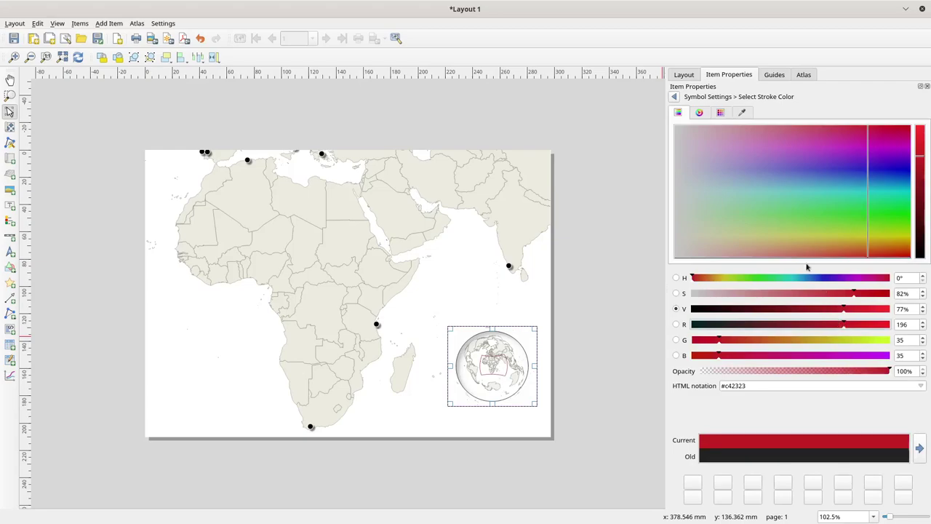
{"action": "left_click", "coordinate": [674, 98]}
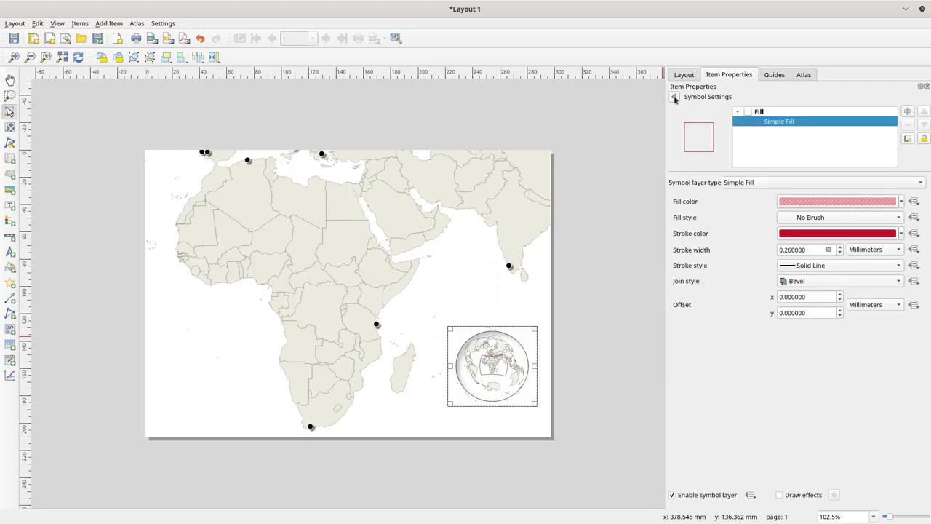
- Switch the overview frame's fill style back to Solid and deselect the inset map
{"action": "left_click", "coordinate": [823, 215]}
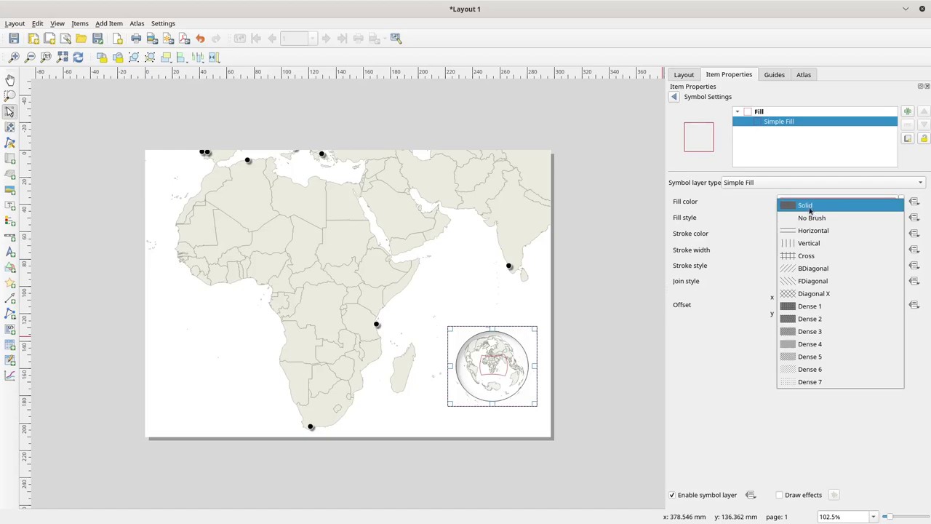
{"action": "left_click", "coordinate": [823, 207]}
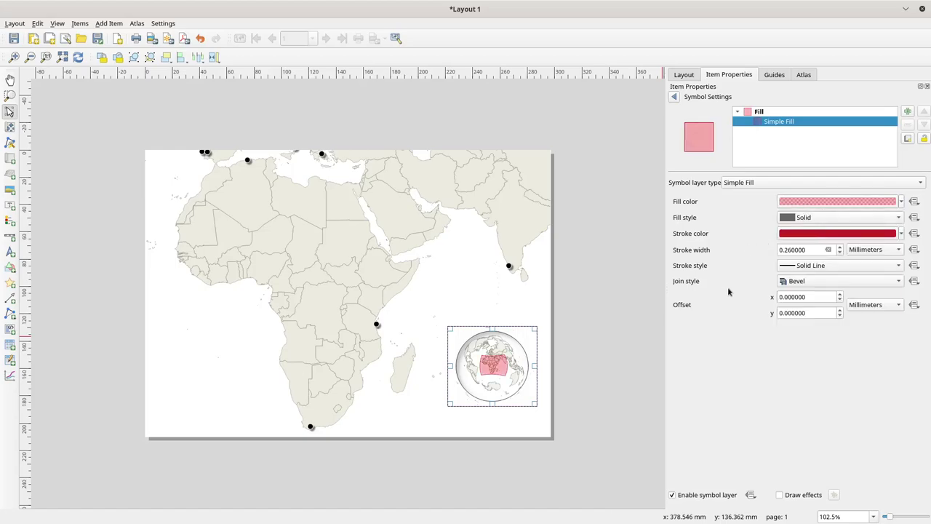
{"action": "left_click", "coordinate": [630, 307]}
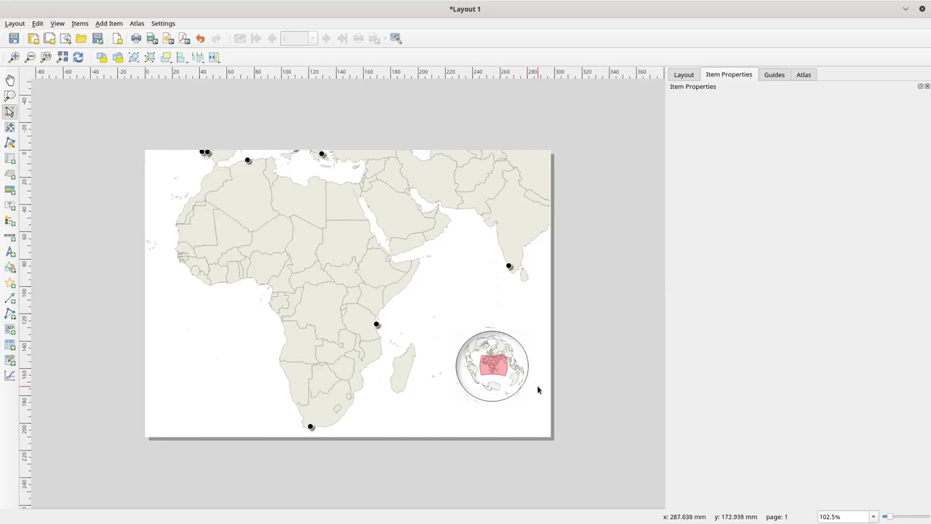
- Move the main Africa map up and to the left, partly off the page, away from the inset globe
{"action": "left_click", "coordinate": [514, 343]}
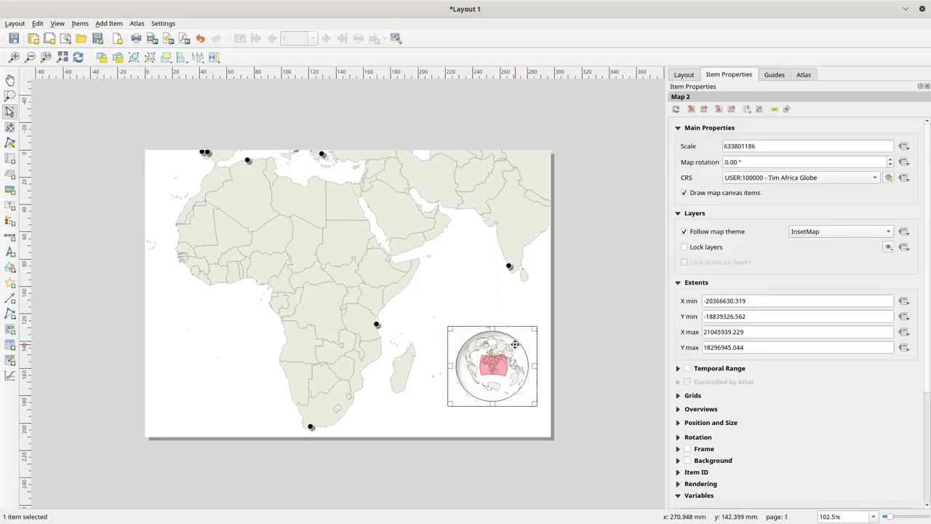
{"action": "left_click", "coordinate": [389, 258]}
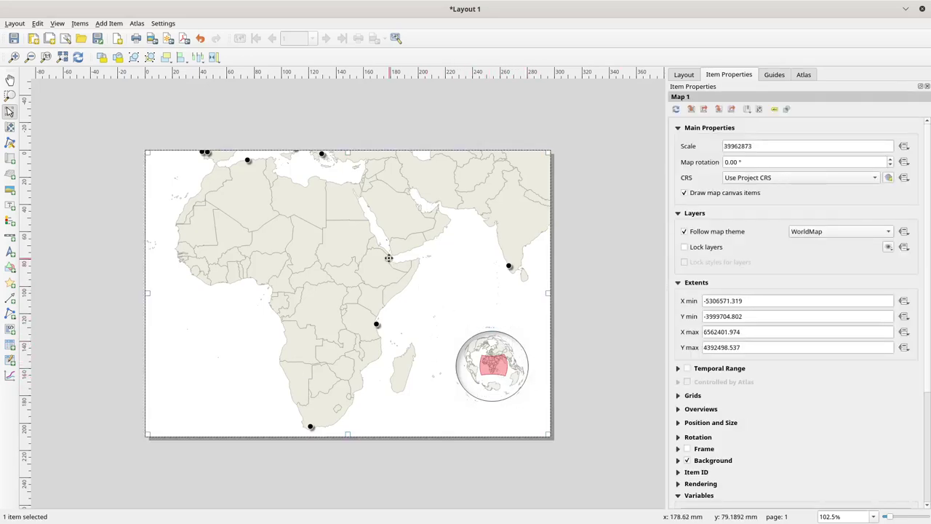
{"action": "left_click_drag", "start_coordinate": [400, 247], "coordinate": [305, 234]}
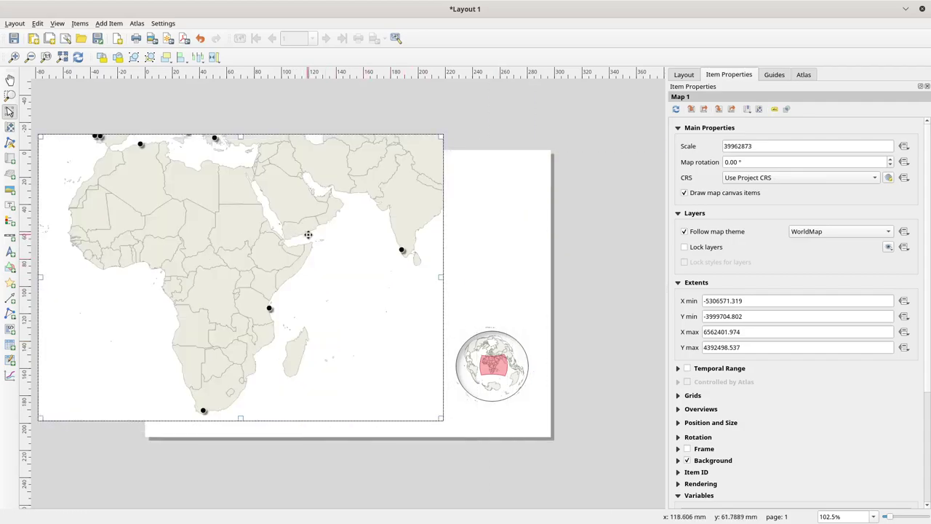
- Try enlarging the inset globe map outward from its upper-right corner, and undo the resize
{"action": "left_click", "coordinate": [507, 337]}
{"action": "left_click_drag", "start_coordinate": [532, 328], "coordinate": [540, 318]}
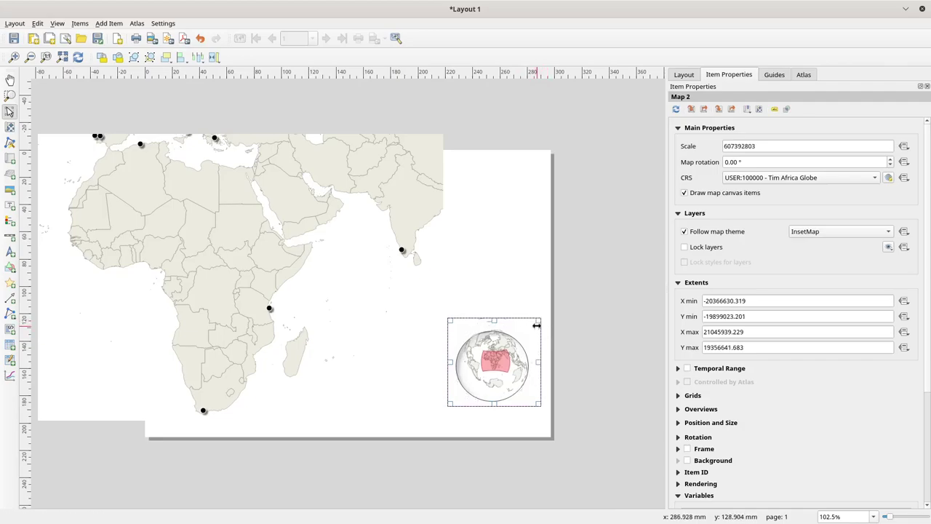
{"action": "key", "text": "ctrl+z"}
{"action": "key", "text": "ctrl+z"}
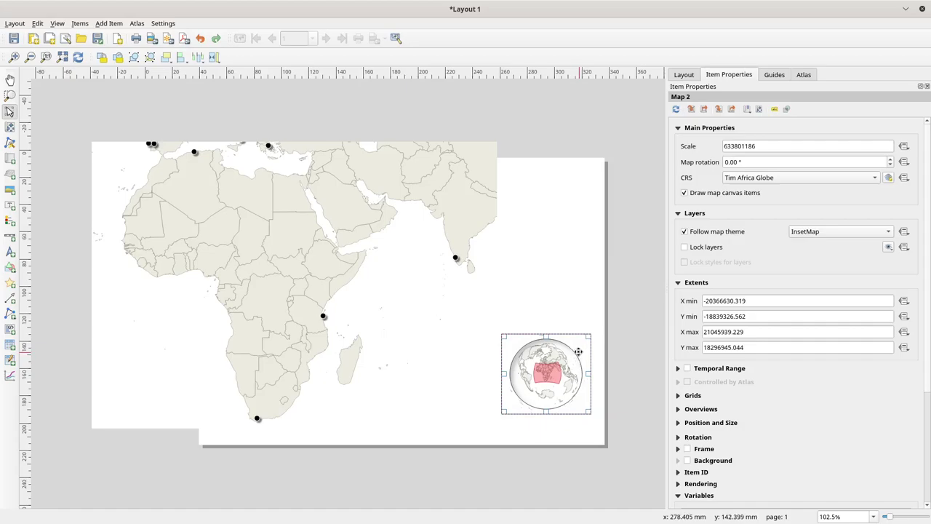
- Enlarge the shaded ellipse, move it so it surrounds the inset globe, and extend its upper edge slightly
{"action": "left_click_drag", "start_coordinate": [572, 356], "coordinate": [596, 334]}
{"action": "left_click", "coordinate": [560, 346]}
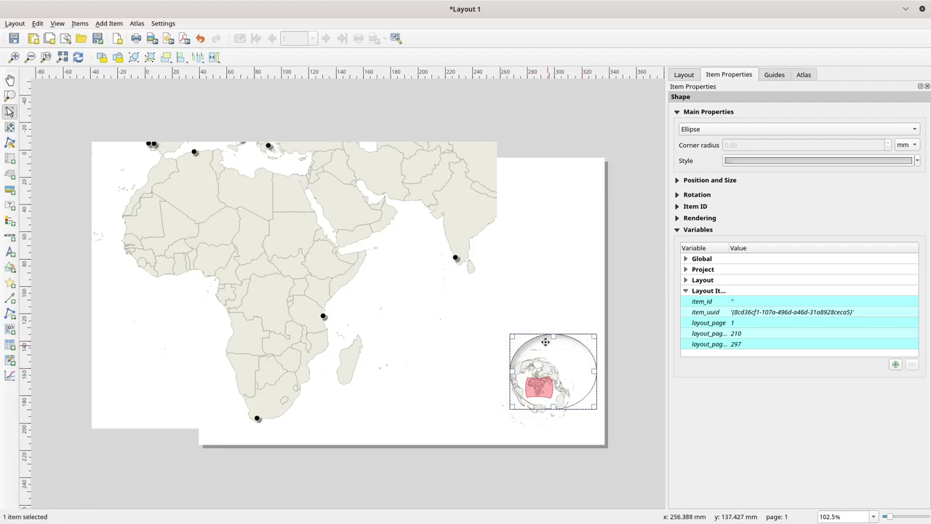
{"action": "left_click_drag", "start_coordinate": [536, 337], "coordinate": [560, 356]}
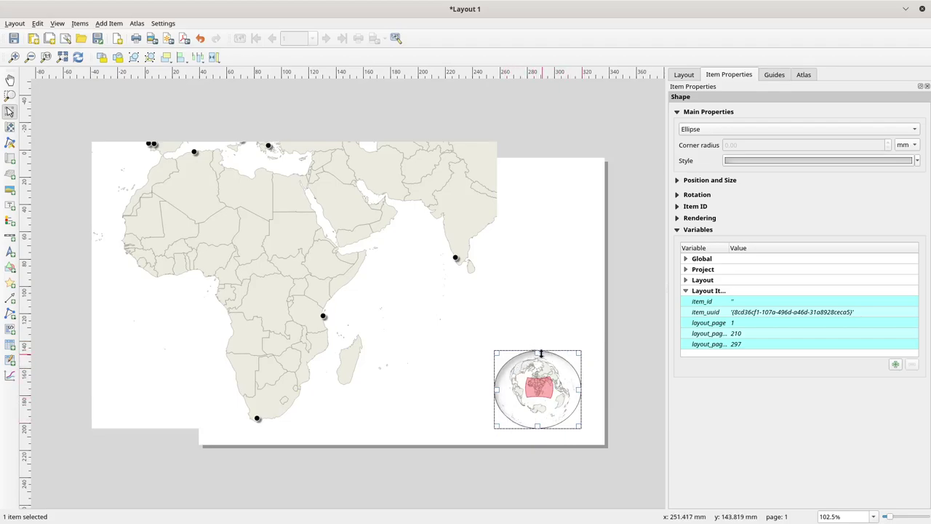
{"action": "left_click_drag", "start_coordinate": [539, 352], "coordinate": [539, 348]}
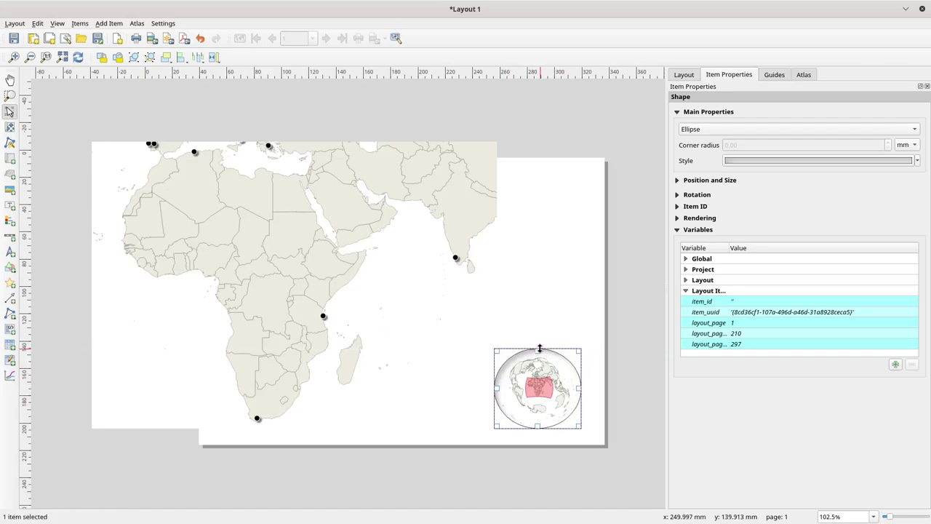
{"action": "left_click", "coordinate": [618, 354]}
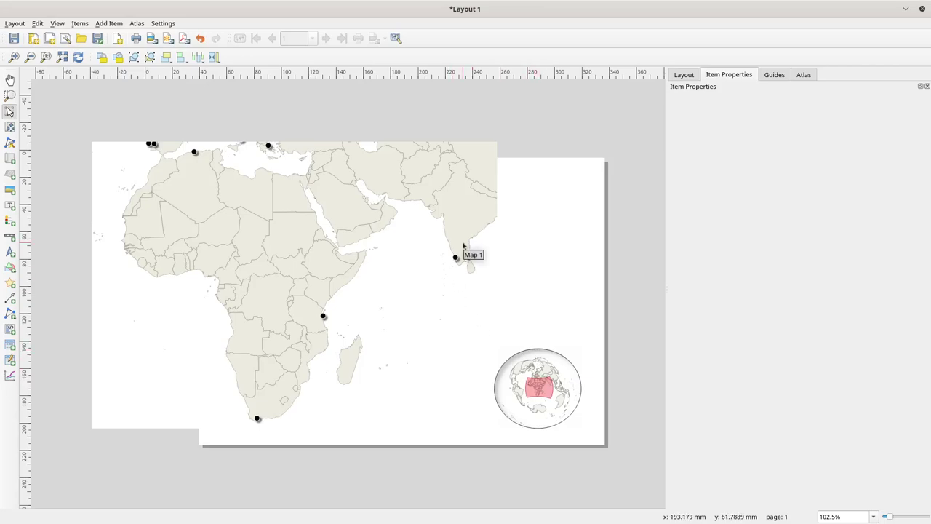
- Switch to Firefox and load gist.github.com in a new tab without a container
{"action": "key", "text": "alt+Tab"}
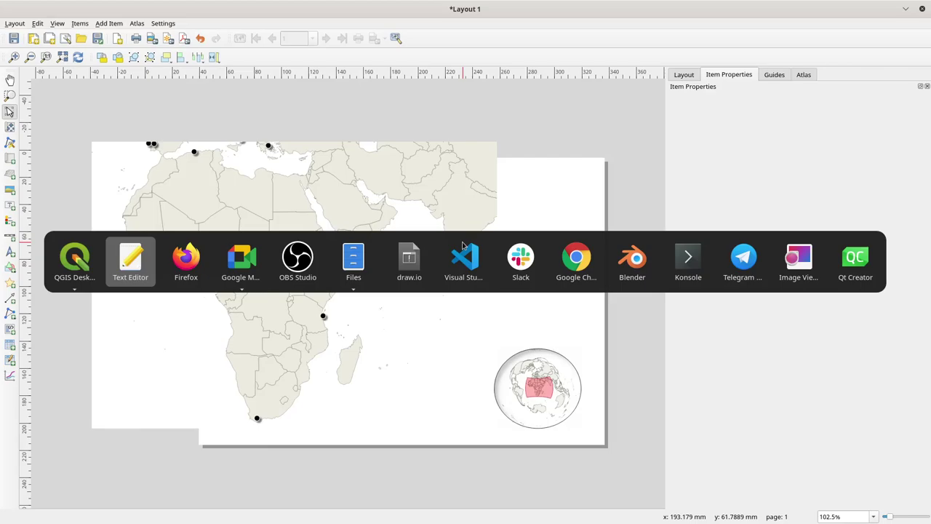
{"action": "key", "text": "alt+Tab"}
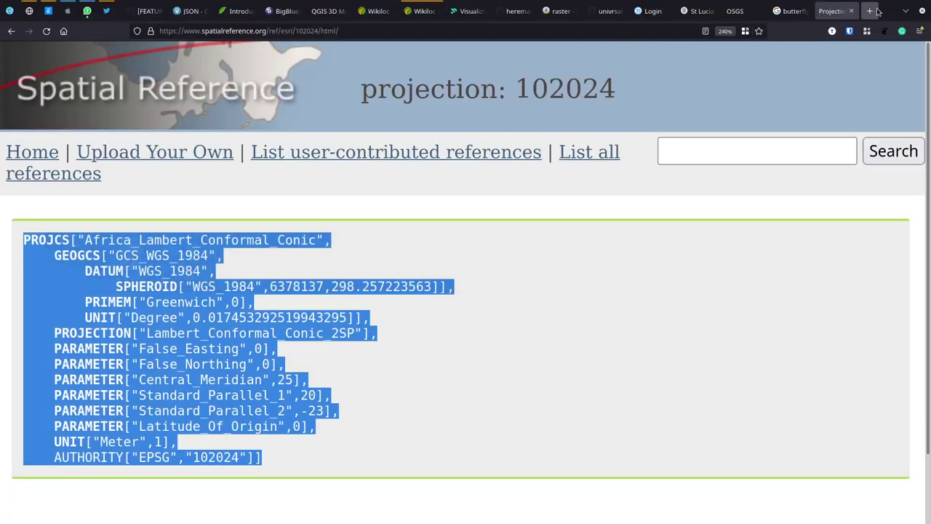
{"action": "right_click", "coordinate": [872, 12]}
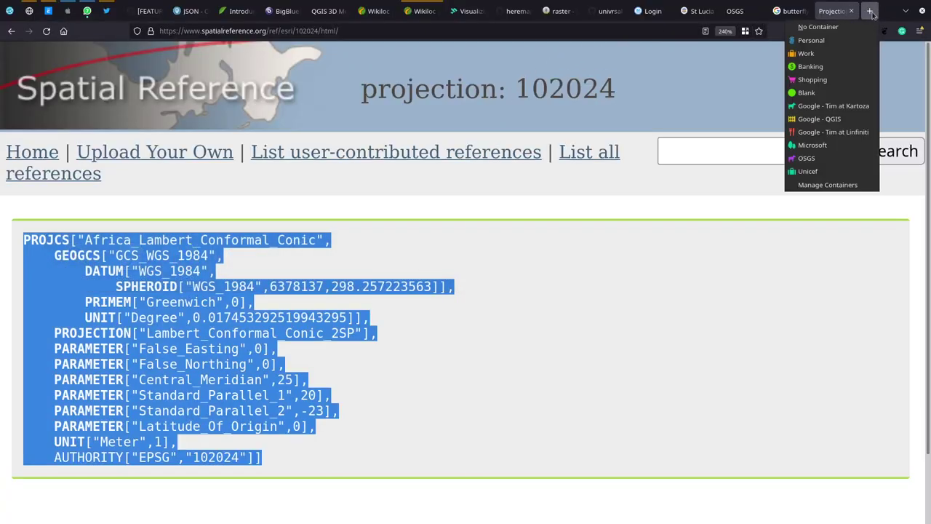
{"action": "left_click", "coordinate": [818, 27]}
{"action": "left_click", "coordinate": [689, 35]}
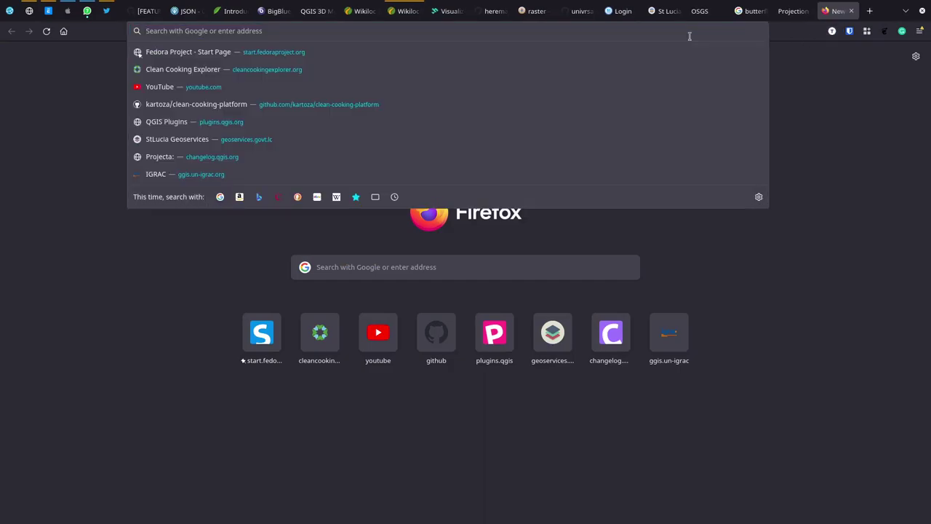
{"action": "type", "text": "gitst"}
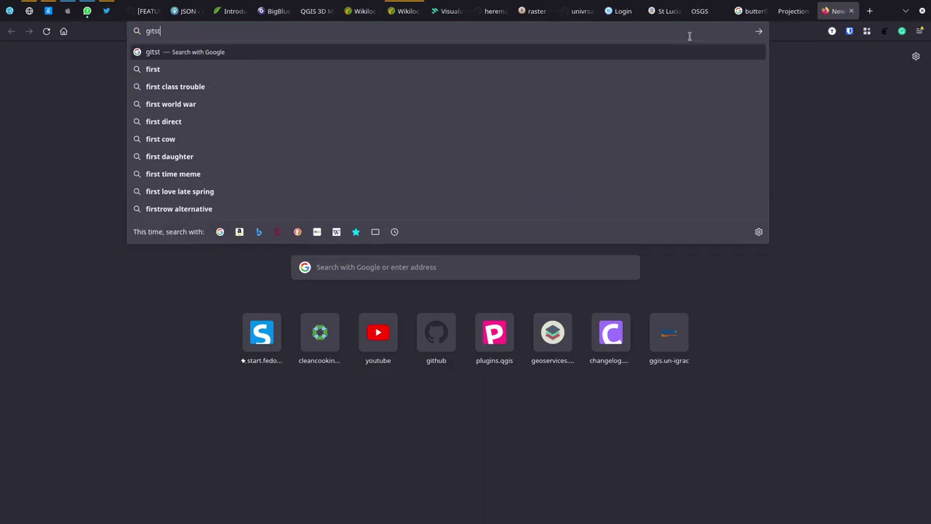
{"action": "key", "text": "BackSpace"}
{"action": "key", "text": "BackSpace"}
{"action": "key", "text": "BackSpace"}
{"action": "type", "text": "st."}
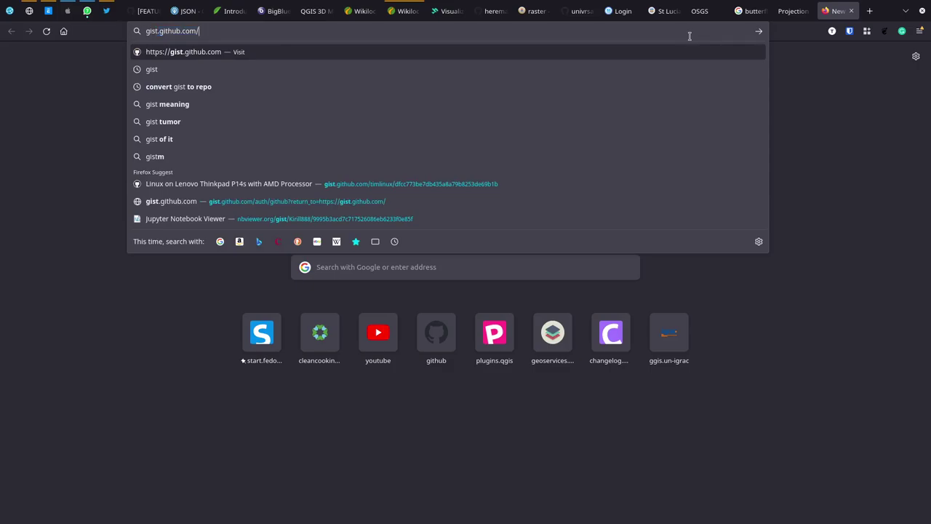
{"action": "key", "text": "Return"}
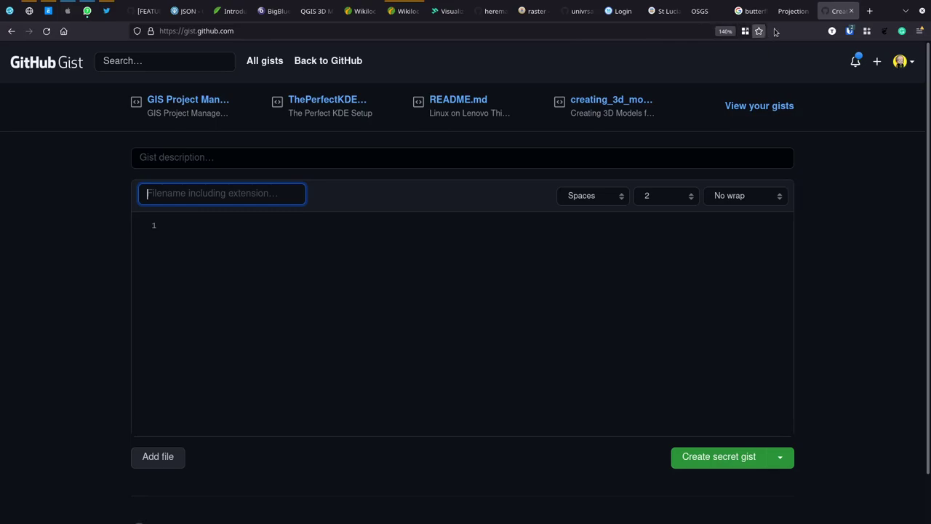
- Go to the gist listing at gist.github.com/timlinux/ and skim through the published gists
{"action": "left_click", "coordinate": [254, 32]}
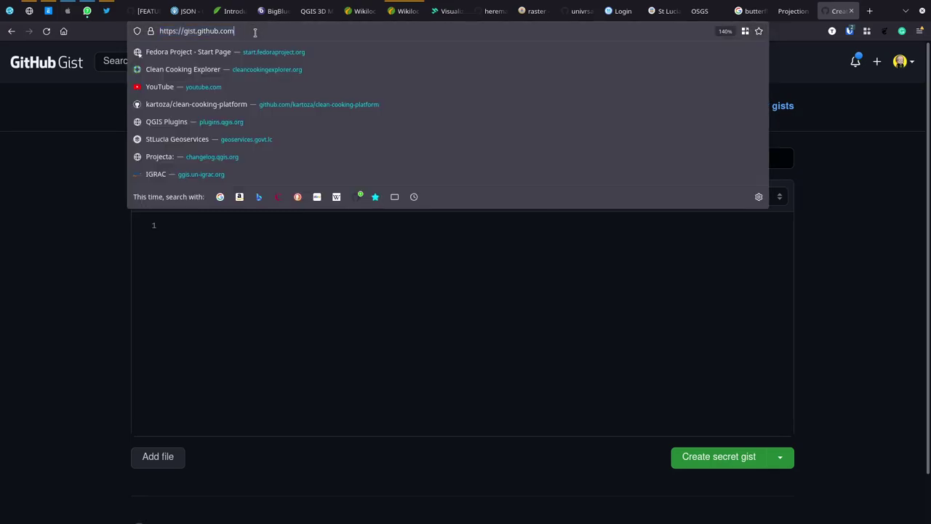
{"action": "type", "text": "/timlinux/"}
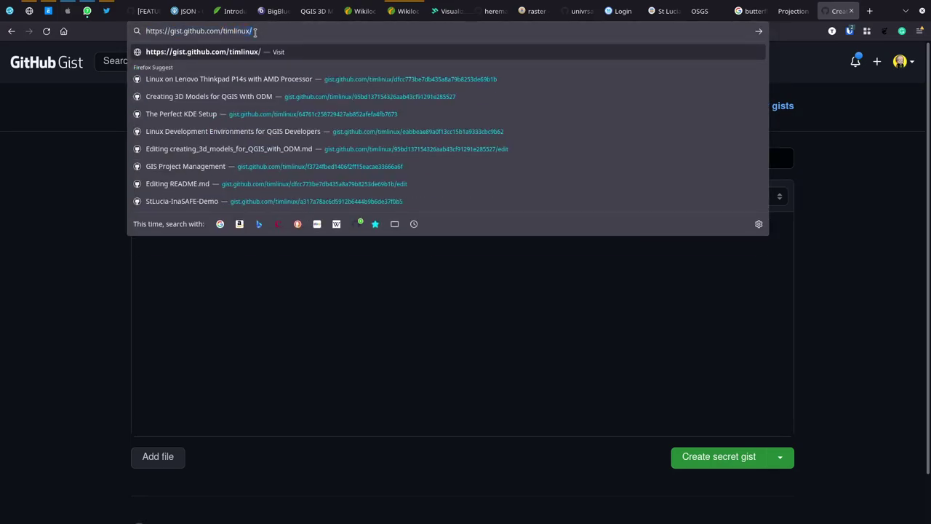
{"action": "key", "text": "Return"}
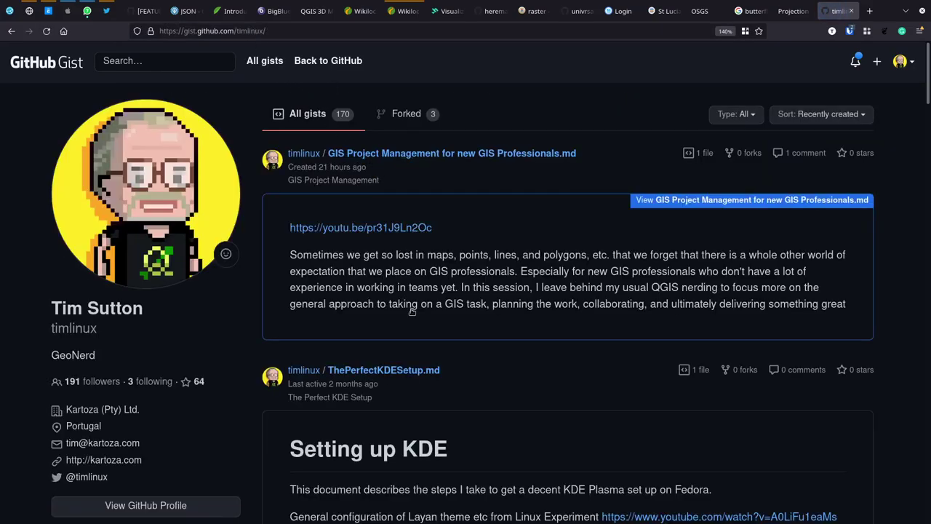
{"action": "scroll", "coordinate": [415, 312], "scroll_direction": "down", "scroll_amount": 7}
{"action": "scroll", "coordinate": [439, 331], "scroll_direction": "down", "scroll_amount": 4}
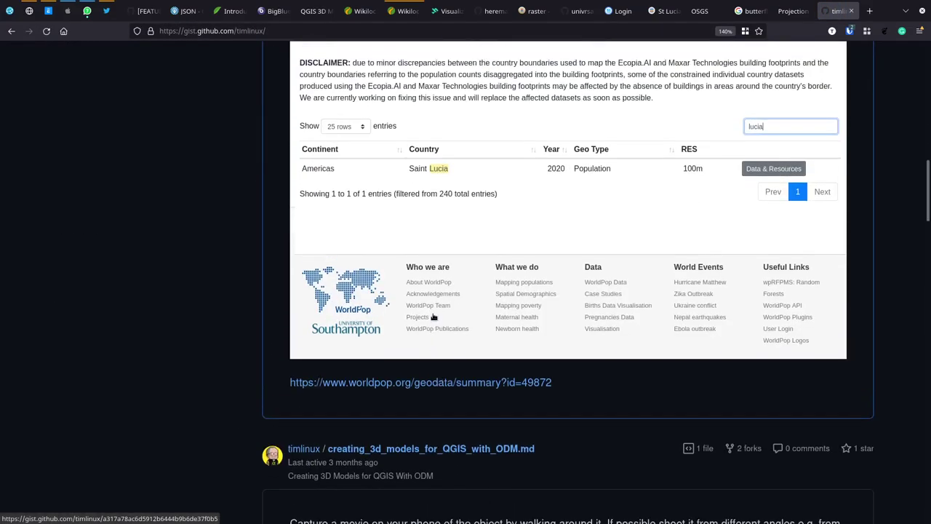
{"action": "scroll", "coordinate": [436, 327], "scroll_direction": "up", "scroll_amount": 11}
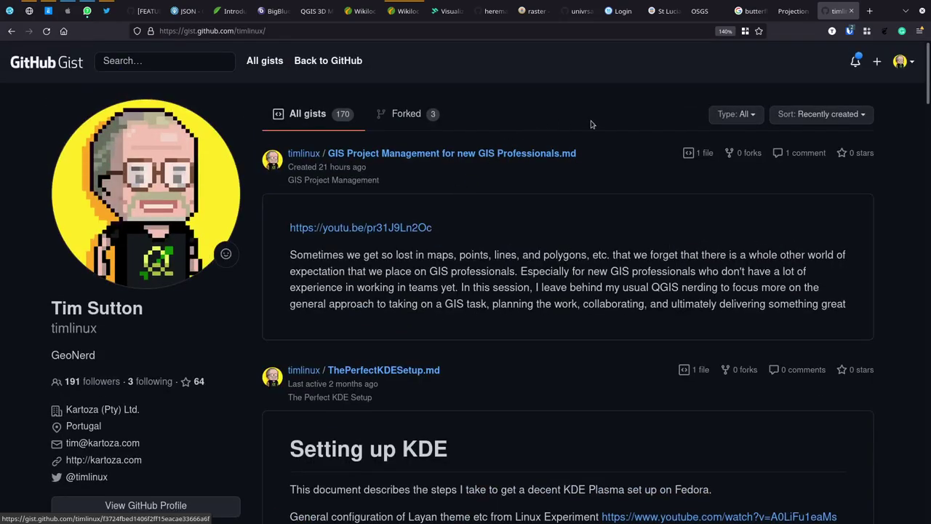
- Search GitHub Gist for "globe" and return to the account's gist listing
{"action": "left_click", "coordinate": [170, 63]}
{"action": "type", "text": "globe"}
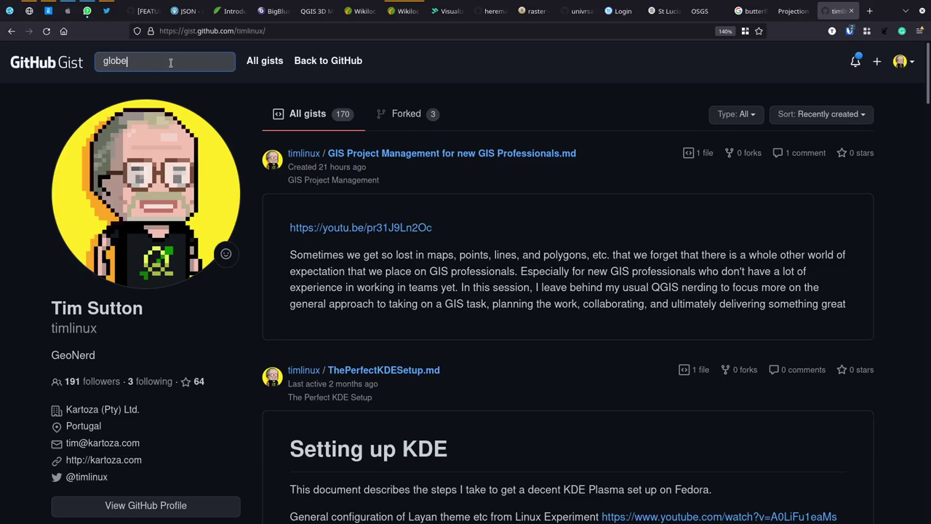
{"action": "key", "text": "Return"}
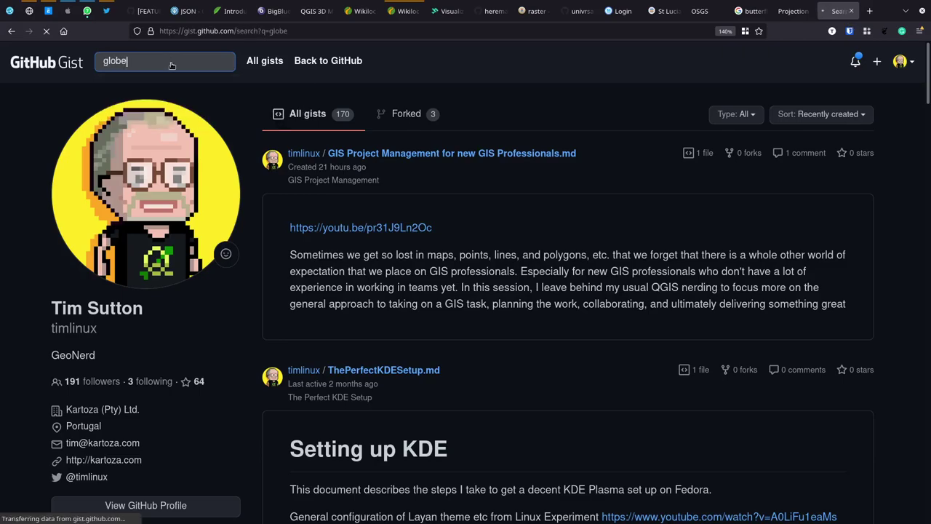
{"action": "left_click", "coordinate": [11, 30]}
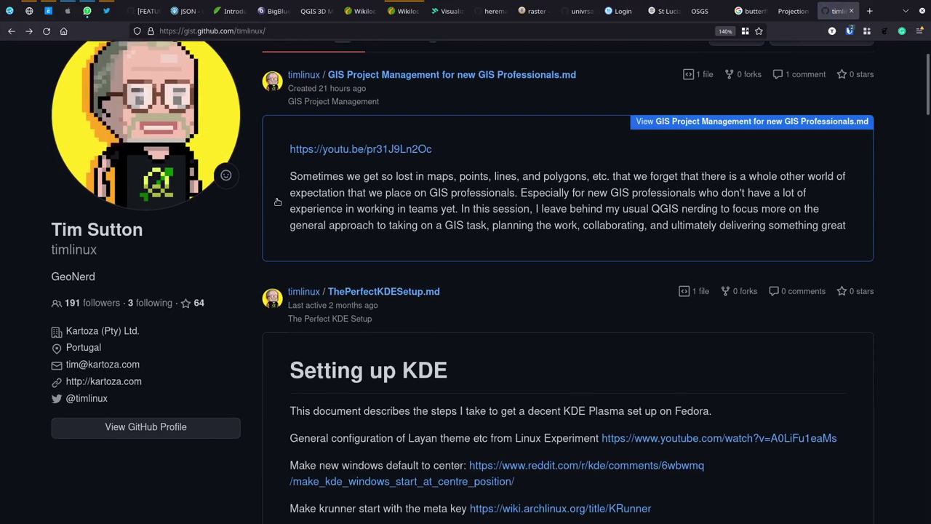
- Look up the QGIS Globe Spinner gist, open its readme.md page, and read down to the Python script's projection definition
{"action": "left_click", "coordinate": [179, 62]}
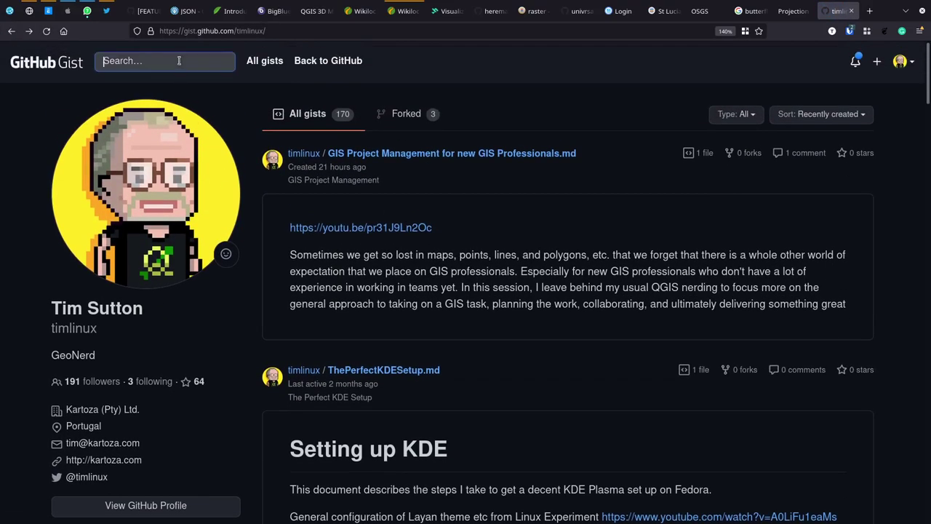
{"action": "type", "text": "glo"}
{"action": "left_click", "coordinate": [196, 116]}
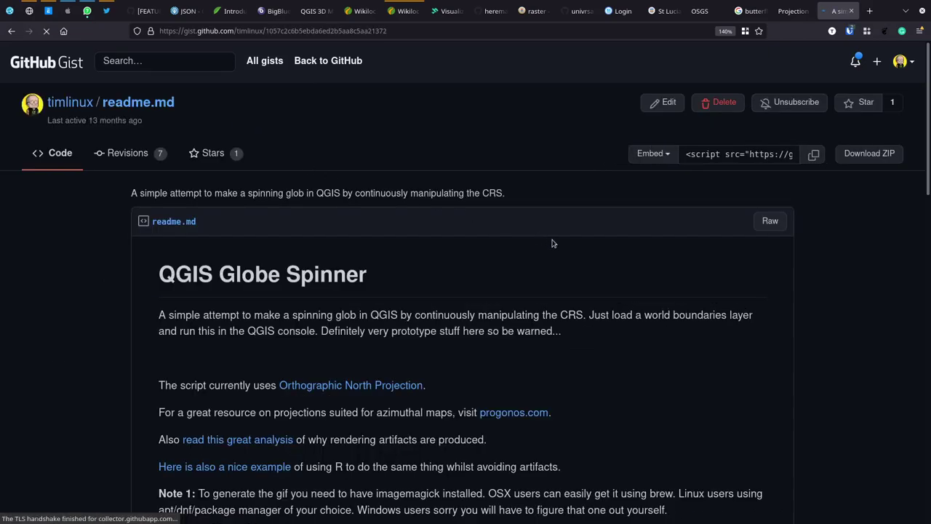
{"action": "scroll", "coordinate": [515, 285], "scroll_direction": "down", "scroll_amount": 3}
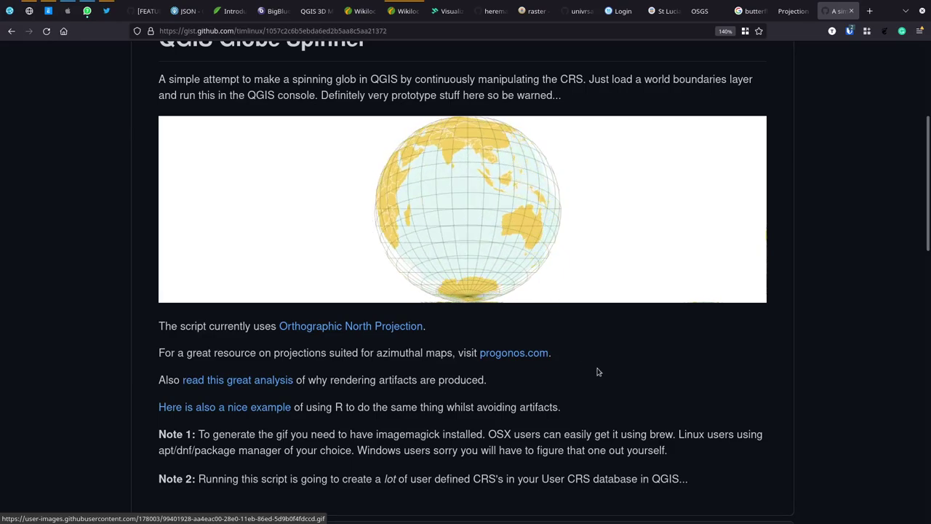
{"action": "scroll", "coordinate": [593, 368], "scroll_direction": "down", "scroll_amount": 6}
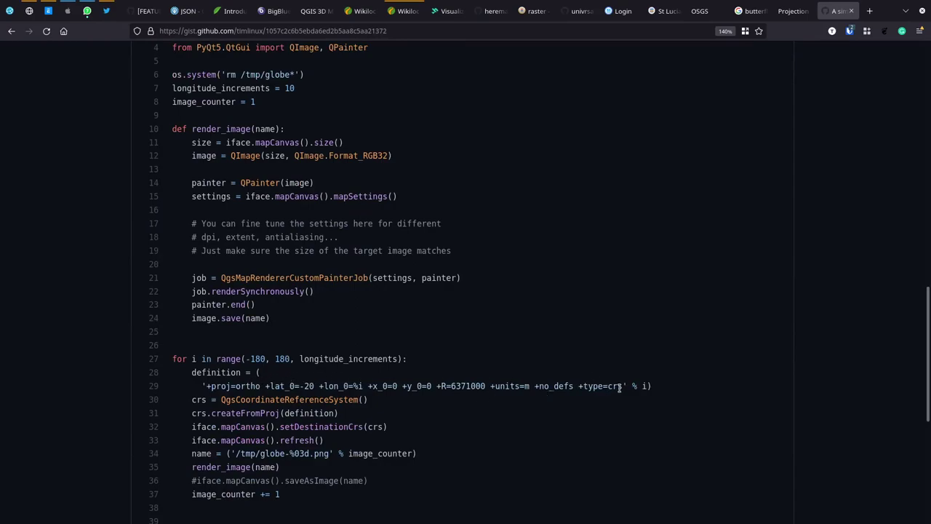
- Copy the orthographic proj string from line 29 of the script and switch to the main QGIS window
{"action": "left_click_drag", "start_coordinate": [624, 386], "coordinate": [204, 386]}
{"action": "key", "text": "ctrl+c"}
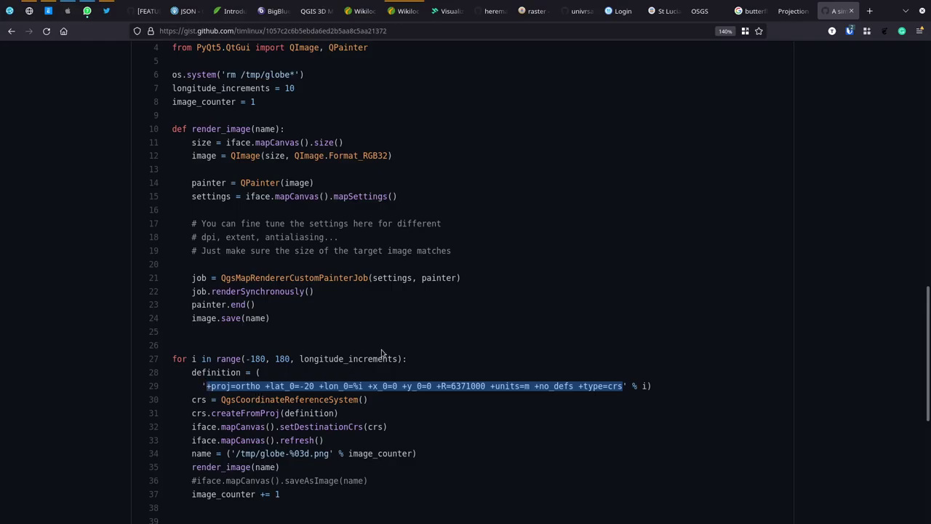
{"action": "scroll", "coordinate": [538, 251], "scroll_direction": "up", "scroll_amount": 5}
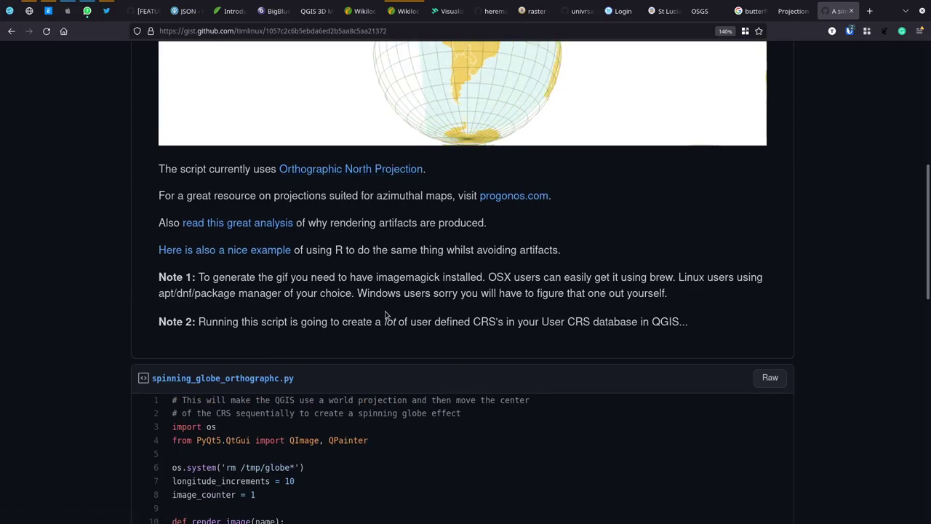
{"action": "key", "text": "alt+Tab"}
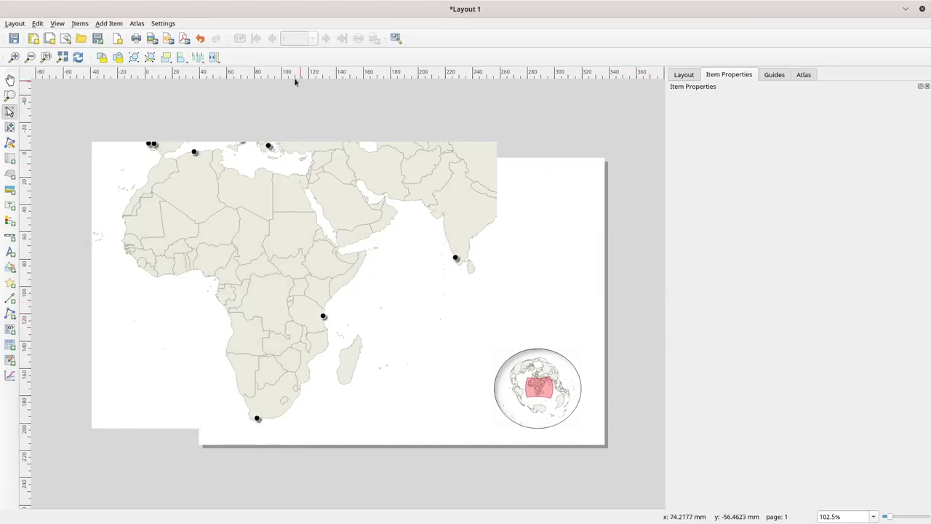
{"action": "key", "text": "alt+Tab"}
{"action": "key", "text": "alt+Tab"}
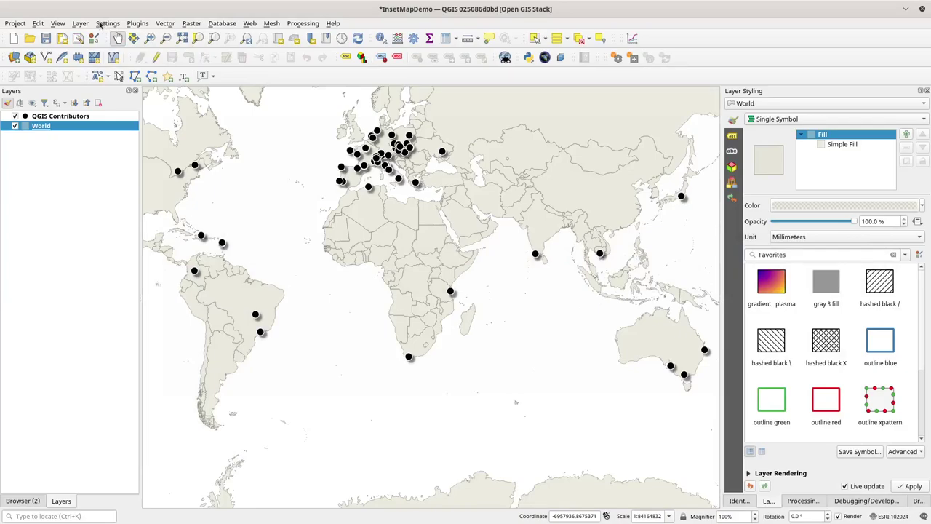
- Add a custom coordinate reference system named "Tim Orthographic Africa" and paste the copied ortho proj string as its parameters
{"action": "left_click", "coordinate": [108, 24]}
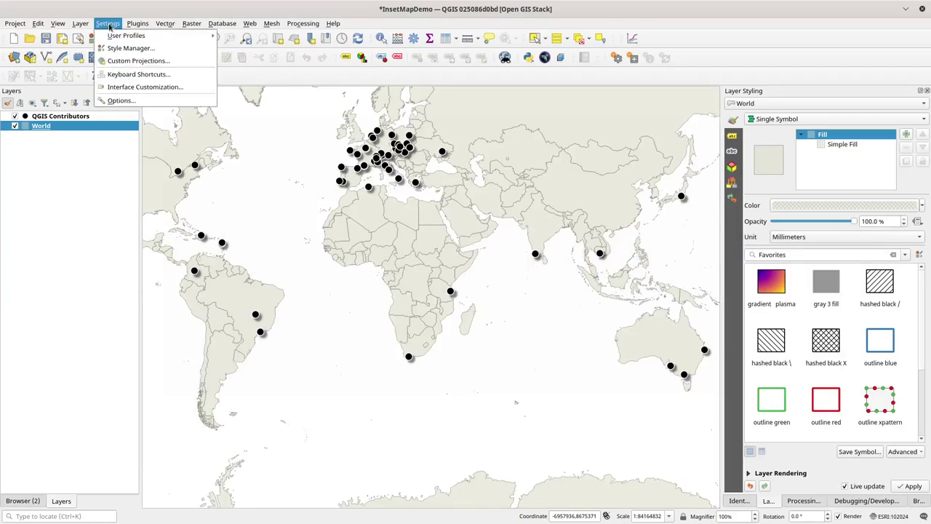
{"action": "left_click", "coordinate": [129, 63]}
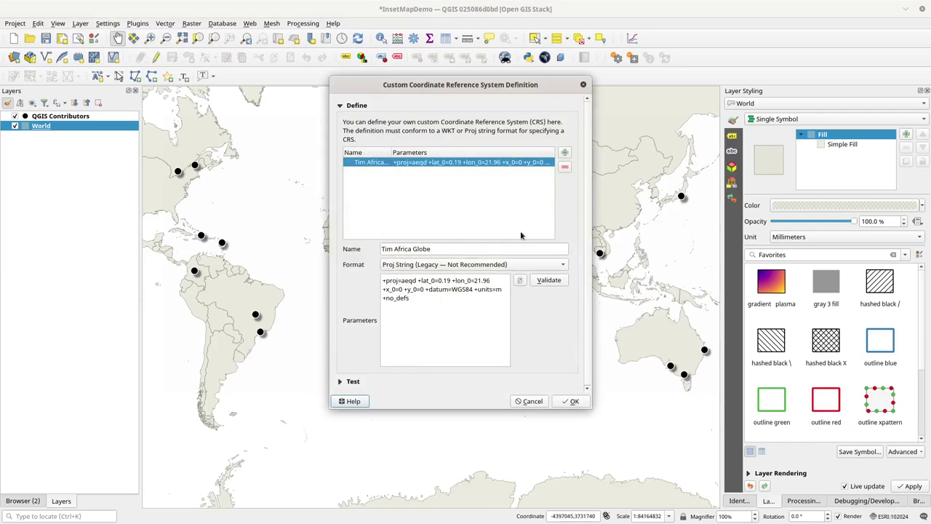
{"action": "left_click", "coordinate": [565, 152]}
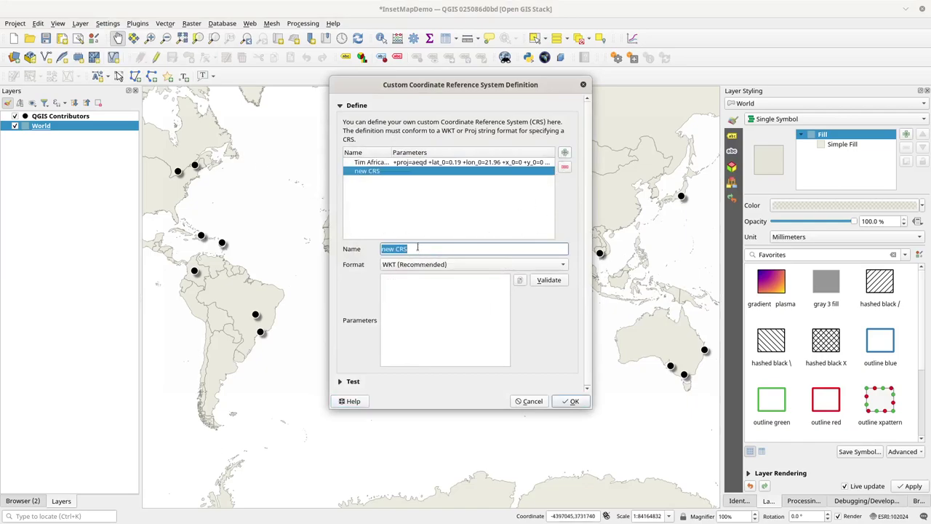
{"action": "type", "text": "Tim Orthographic Africa"}
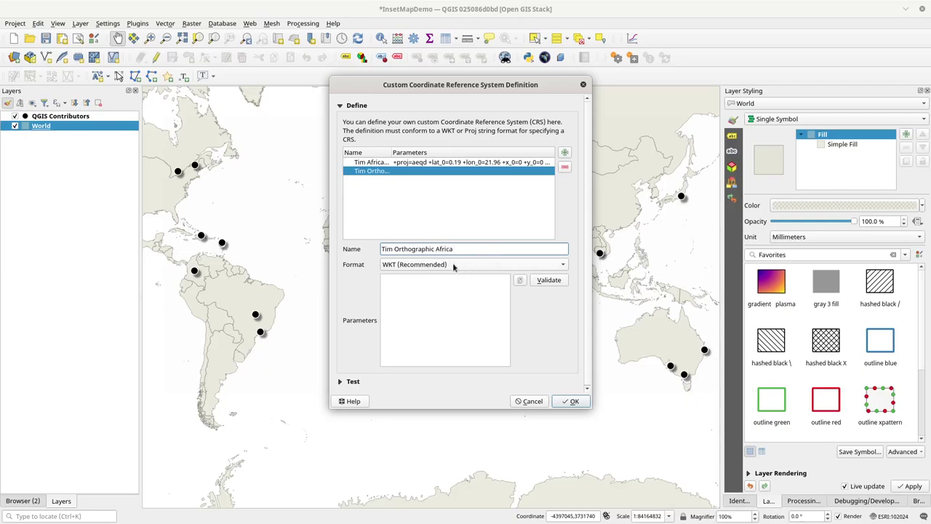
{"action": "left_click", "coordinate": [440, 296]}
{"action": "key", "text": "ctrl+v"}
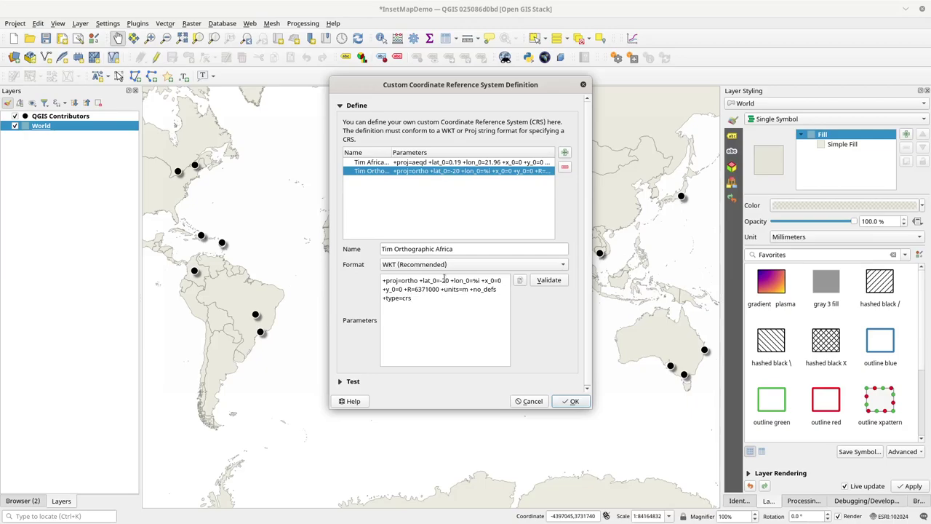
- Copy the longitude 21.96 from Untitled Document 4 in the text editor and return to the custom CRS definition
{"action": "double_click", "coordinate": [445, 280]}
{"action": "key", "text": "alt+Tab"}
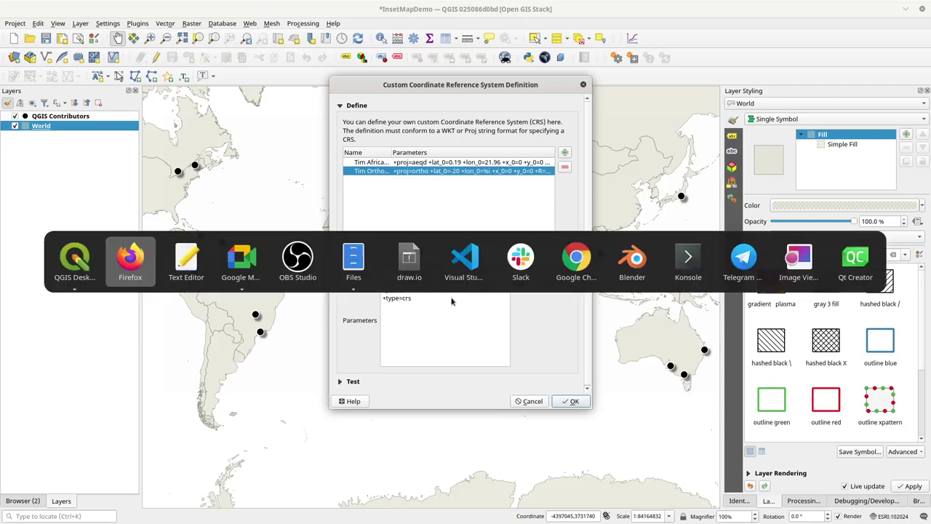
{"action": "key", "text": "Tab"}
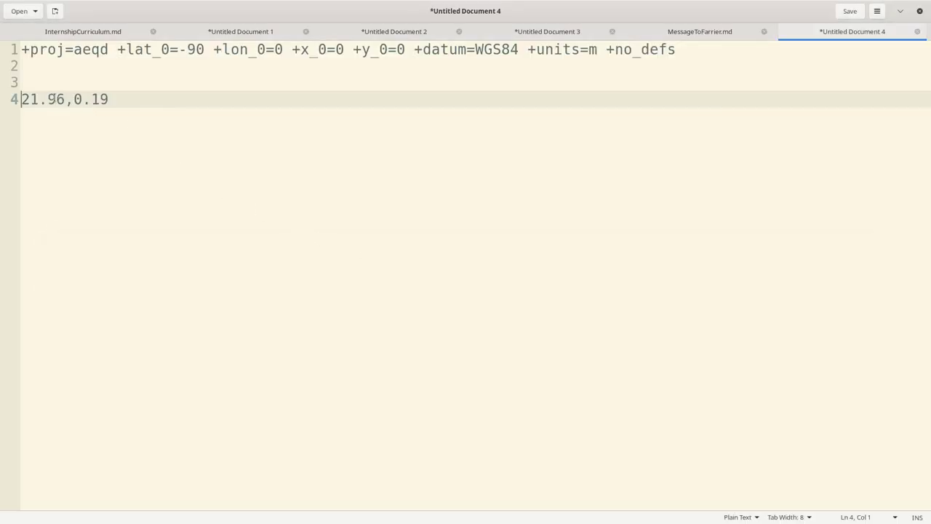
{"action": "left_click_drag", "start_coordinate": [65, 99], "coordinate": [9, 100]}
{"action": "key", "text": "ctrl+c"}
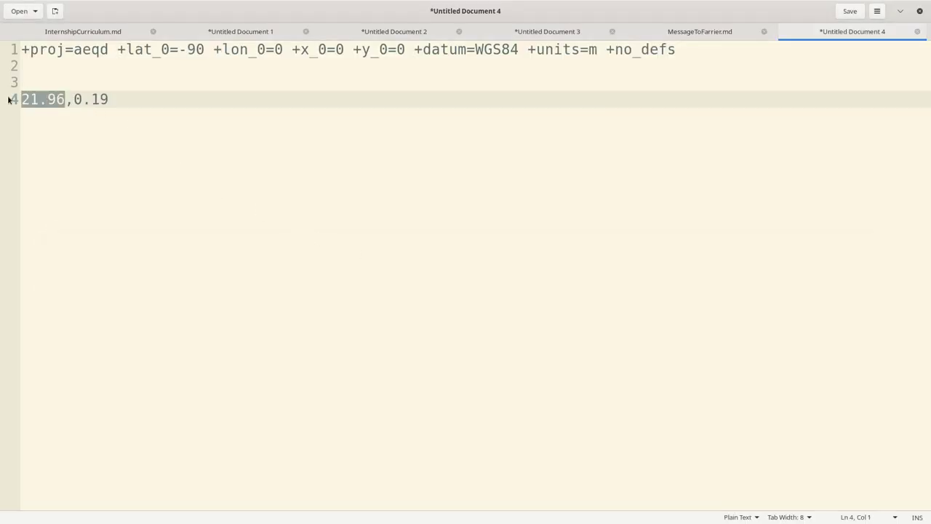
{"action": "key", "text": "alt+Tab"}
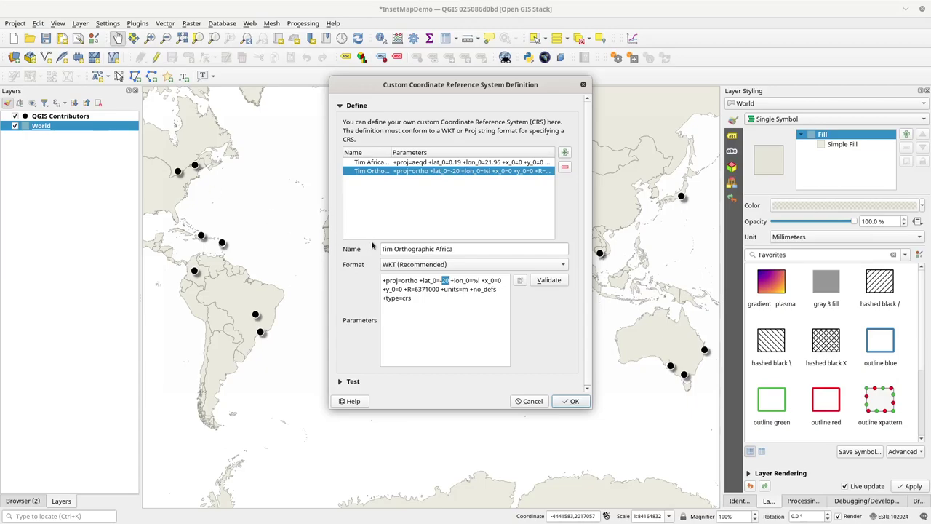
{"action": "key", "text": "ctrl+v"}
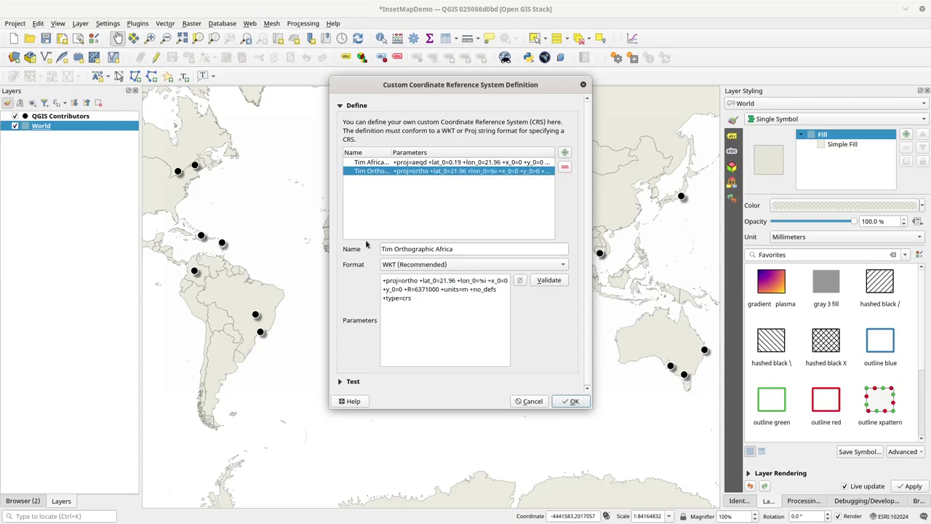
{"action": "key", "text": "BackSpace"}
{"action": "key", "text": "BackSpace"}
{"action": "key", "text": "BackSpace"}
{"action": "key", "text": "BackSpace"}
{"action": "key", "text": "BackSpace"}
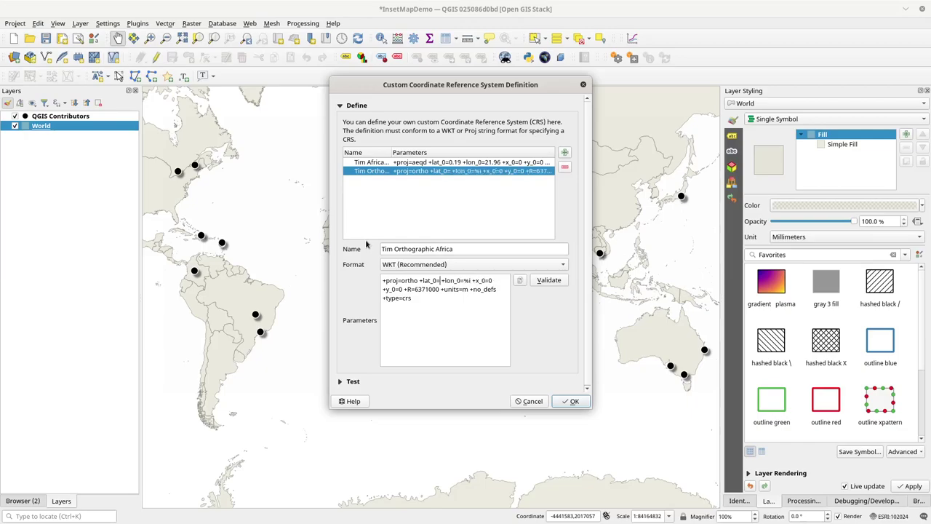
{"action": "type", "text": "-20"}
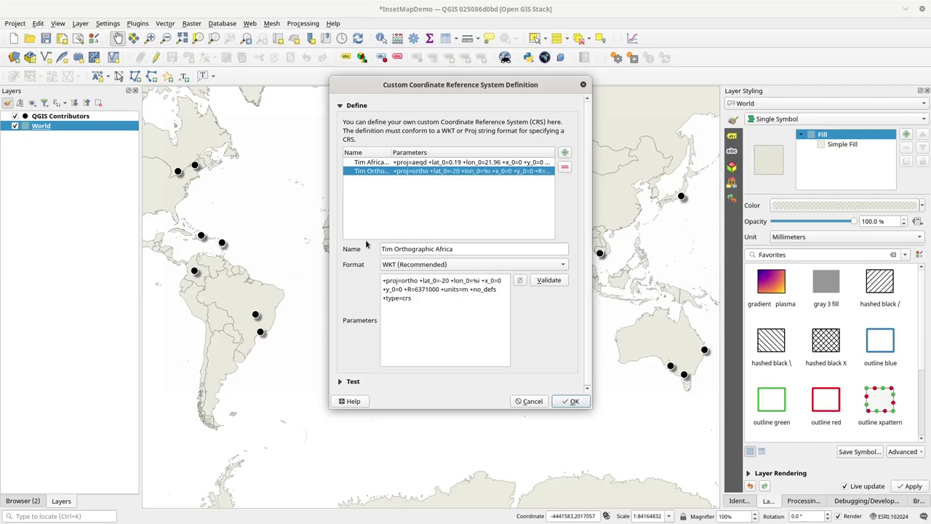
- Set lat_0 to 0.19 and lon_0 to 21.96 in the orthographic definition's parameters
{"action": "key", "text": "BackSpace"}
{"action": "key", "text": "BackSpace"}
{"action": "key", "text": "BackSpace"}
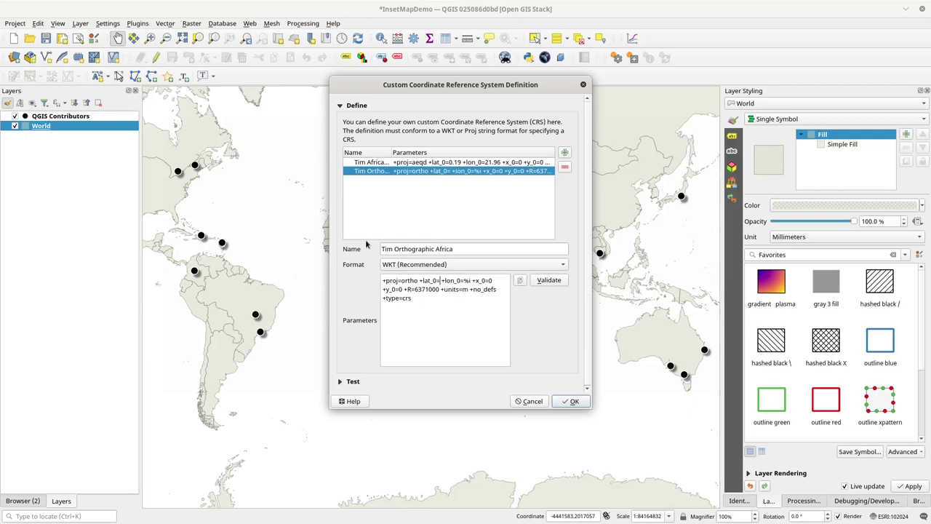
{"action": "type", "text": "0"}
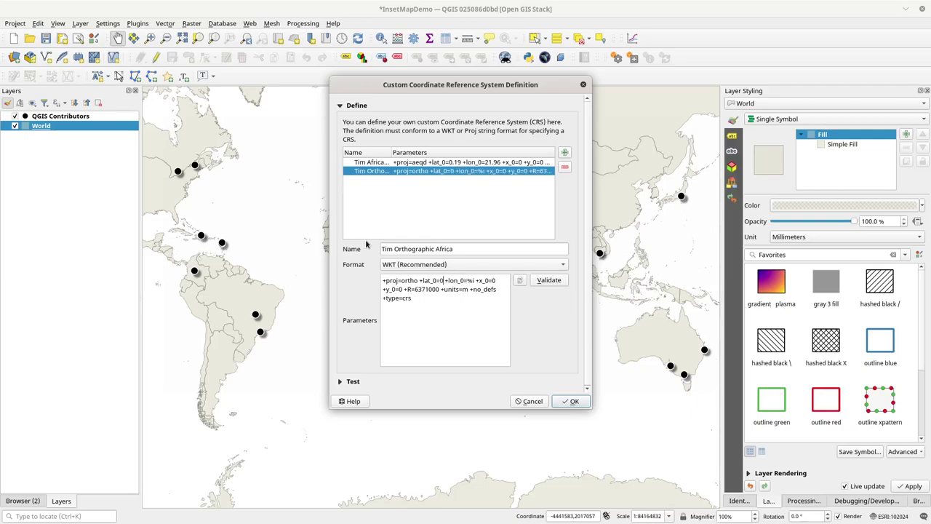
{"action": "key", "text": "alt+Tab"}
{"action": "key", "text": "alt+Tab"}
{"action": "type", "text": ".19"}
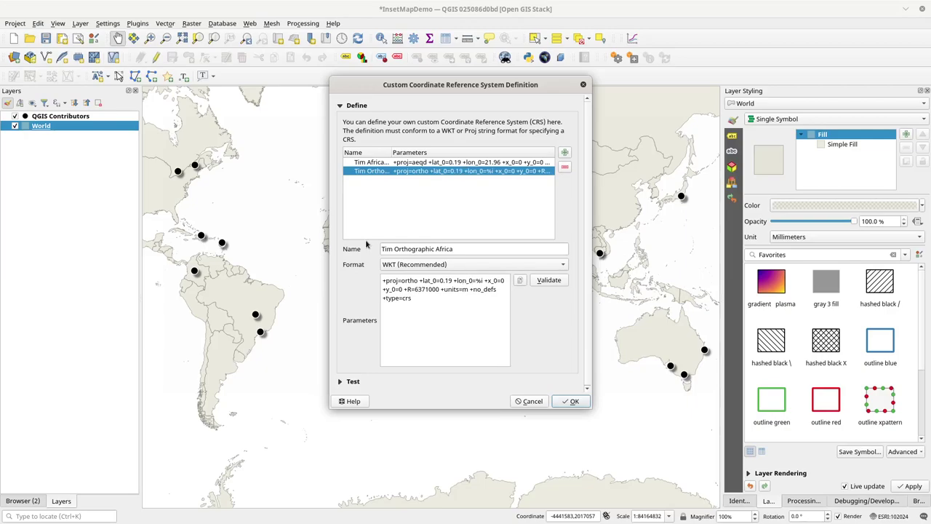
{"action": "key", "text": "Delete"}
{"action": "key", "text": "Delete"}
{"action": "type", "text": "21.96"}
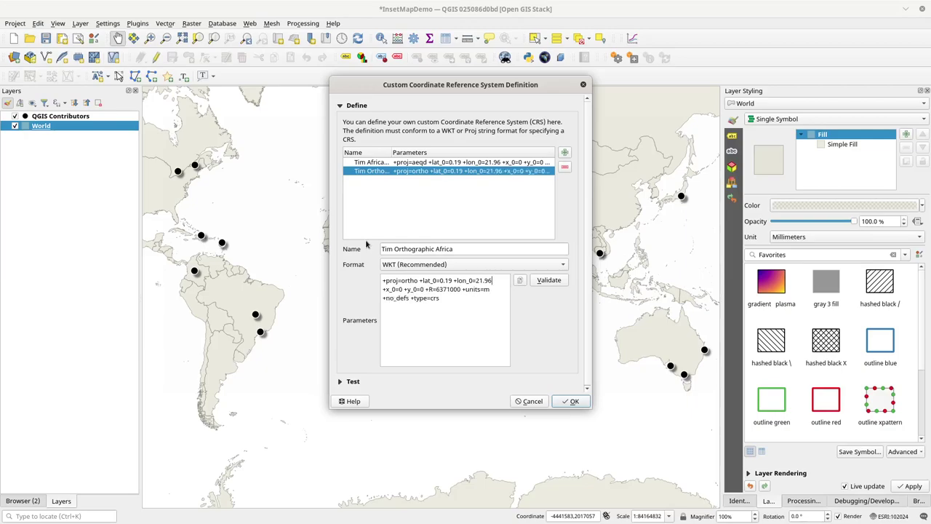
- Validate the definition, change its format to Proj String (Legacy), validate it again and save the custom CRS
{"action": "left_click", "coordinate": [549, 283]}
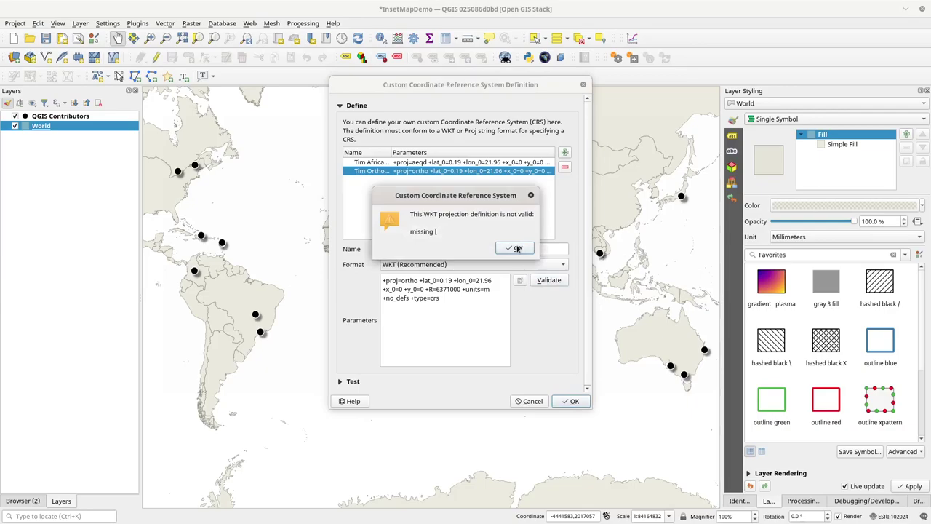
{"action": "left_click", "coordinate": [517, 248]}
{"action": "left_click", "coordinate": [439, 266]}
{"action": "left_click", "coordinate": [419, 275]}
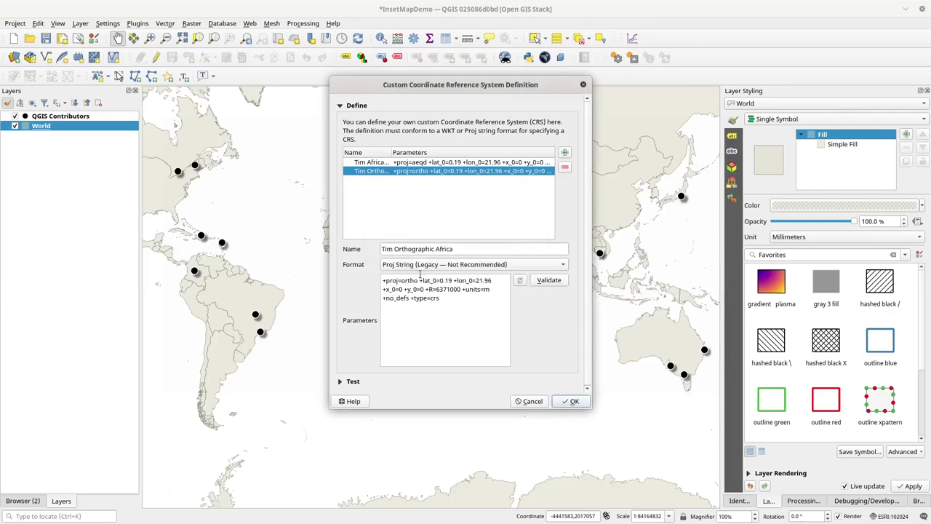
{"action": "left_click", "coordinate": [549, 282]}
{"action": "left_click", "coordinate": [511, 245]}
{"action": "left_click", "coordinate": [573, 401]}
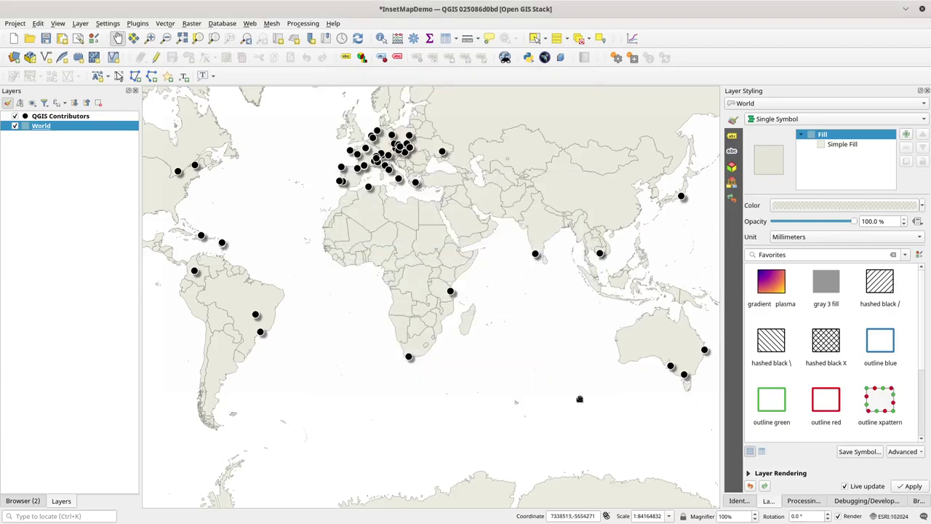
- Save the project and set the project CRS to the user-defined Tim Orthographic Africa
{"action": "left_click", "coordinate": [45, 37]}
{"action": "left_click", "coordinate": [891, 516]}
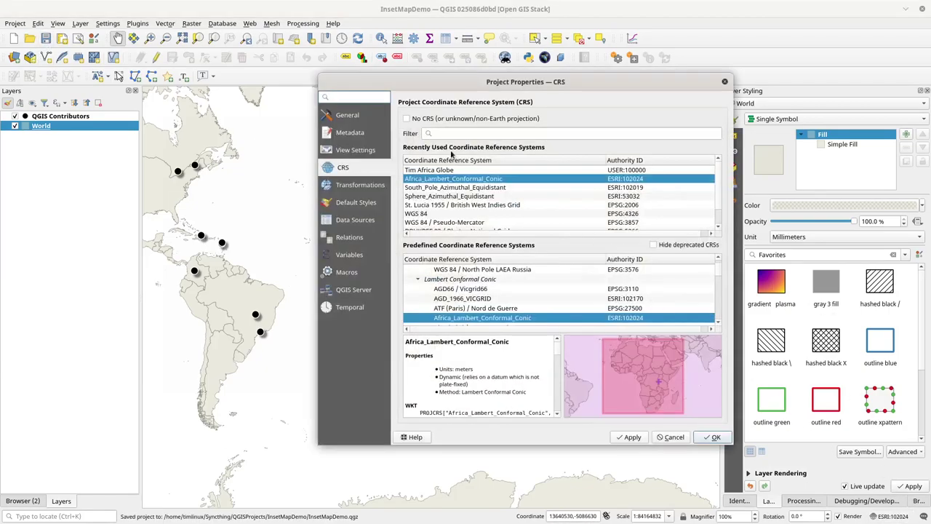
{"action": "left_click", "coordinate": [456, 134]}
{"action": "type", "text": "Tim"}
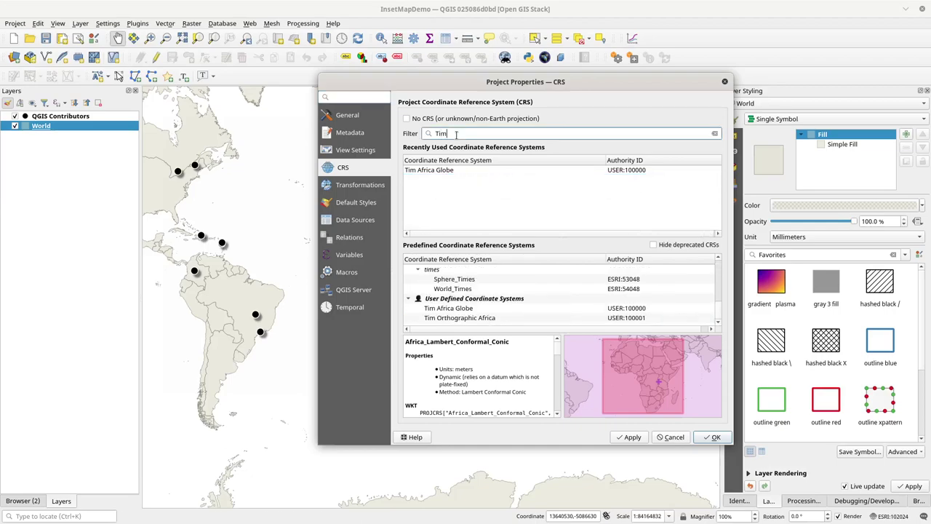
{"action": "left_click", "coordinate": [471, 317]}
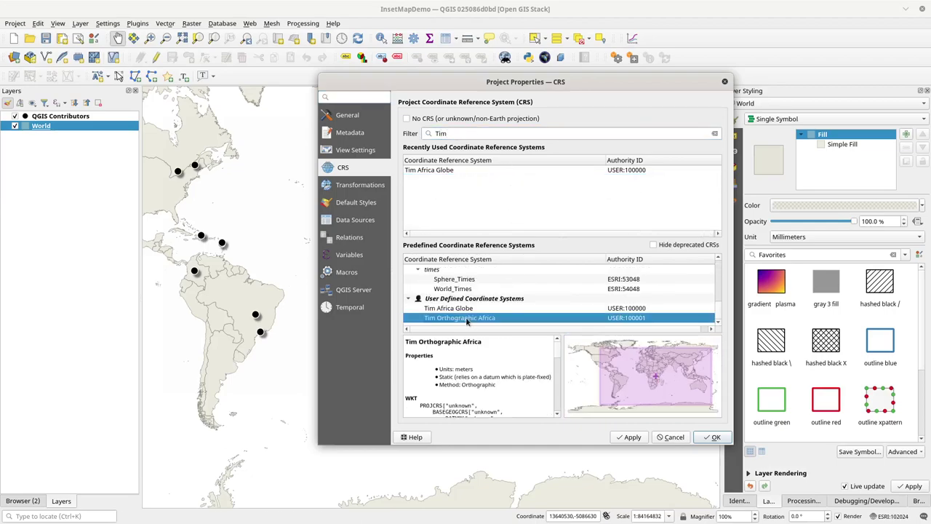
{"action": "left_click", "coordinate": [714, 437]}
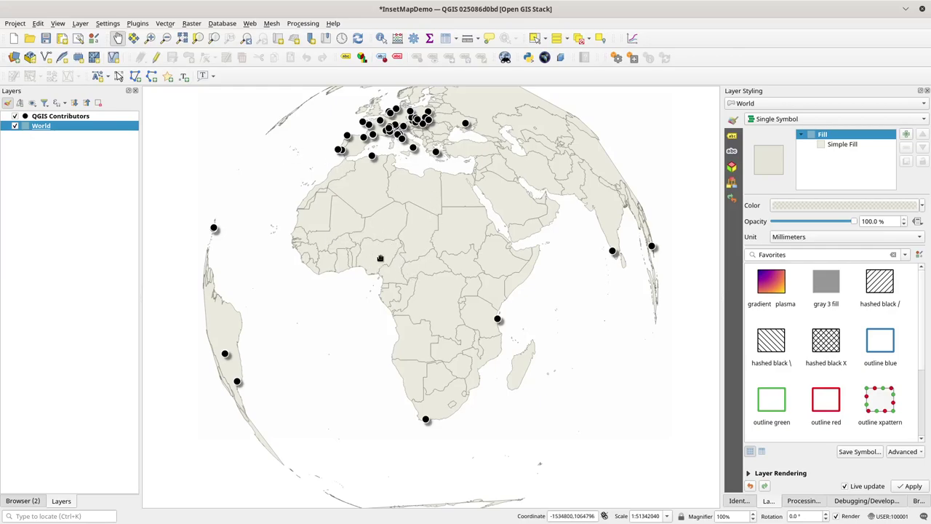
- Set the project CRS back to Africa_Lambert_Conformal_Conic and save the project
{"action": "key", "text": "ctrl+shift+p"}
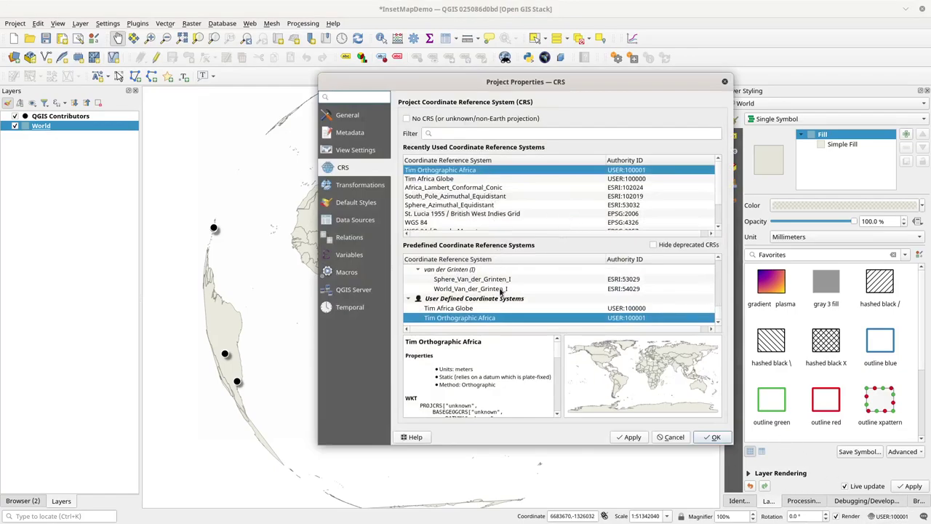
{"action": "left_click", "coordinate": [443, 134]}
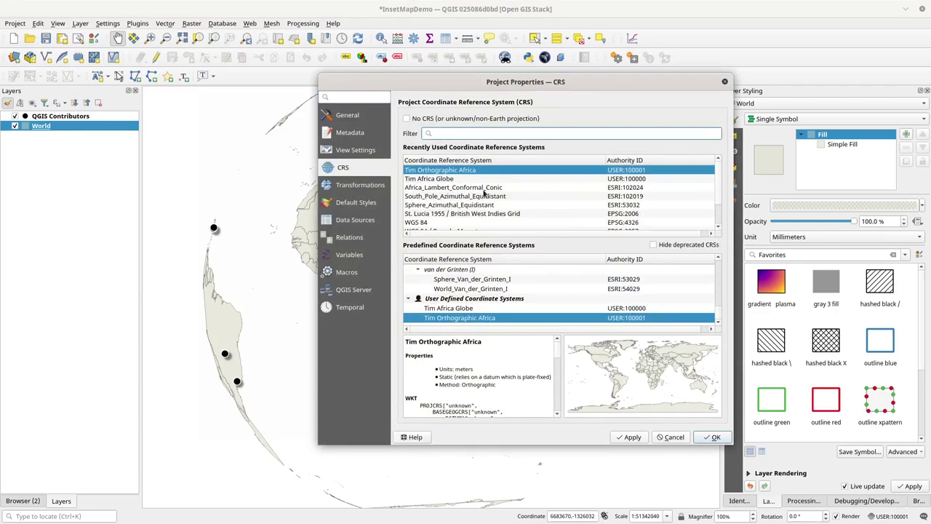
{"action": "left_click", "coordinate": [456, 188]}
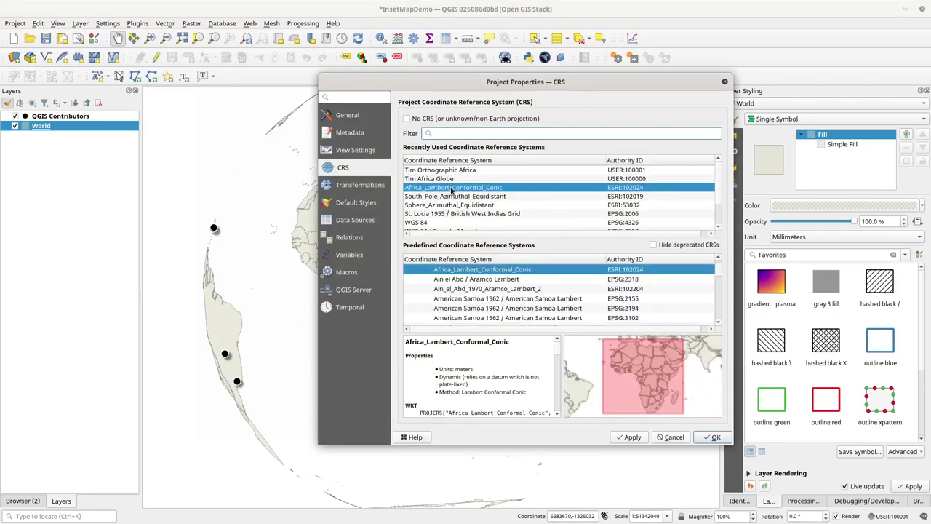
{"action": "left_click", "coordinate": [712, 437]}
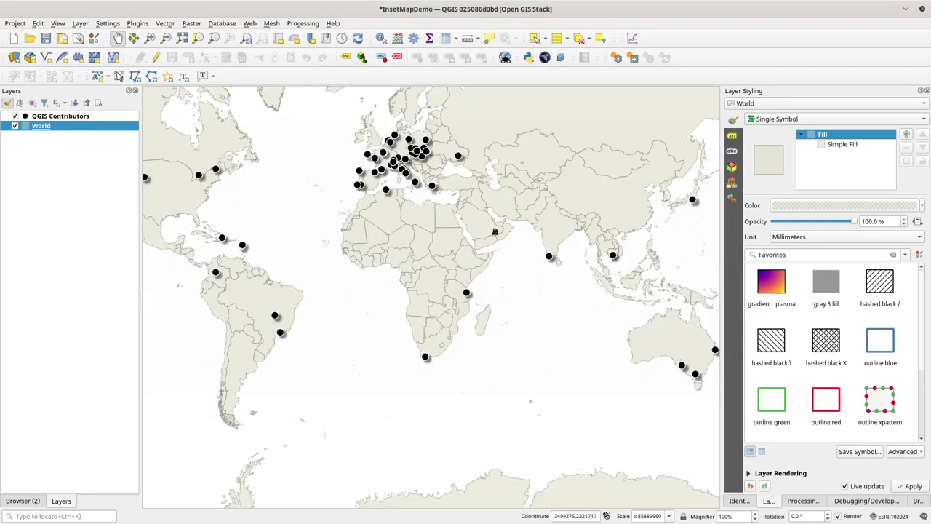
{"action": "left_click", "coordinate": [46, 38]}
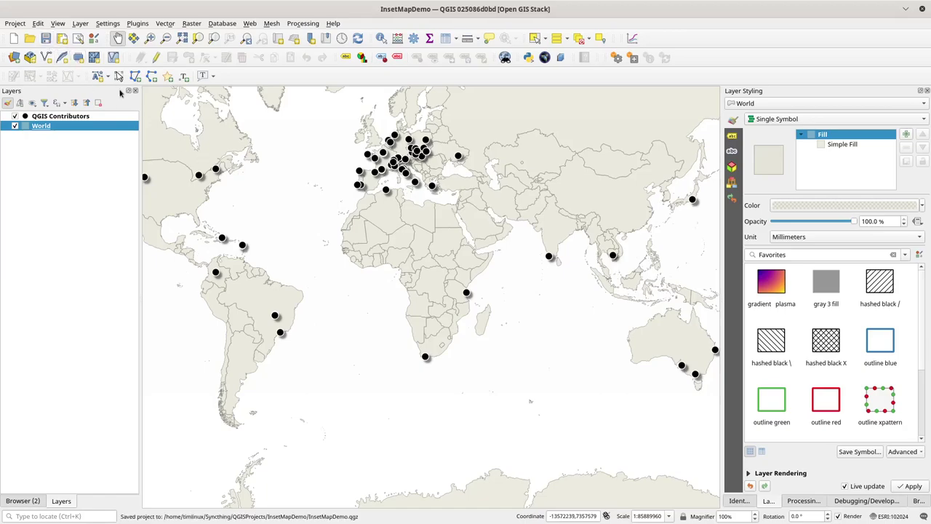
- Switch to the print layout and set the inset map's CRS to Tim Orthographic Africa
{"action": "key", "text": "alt+Tab"}
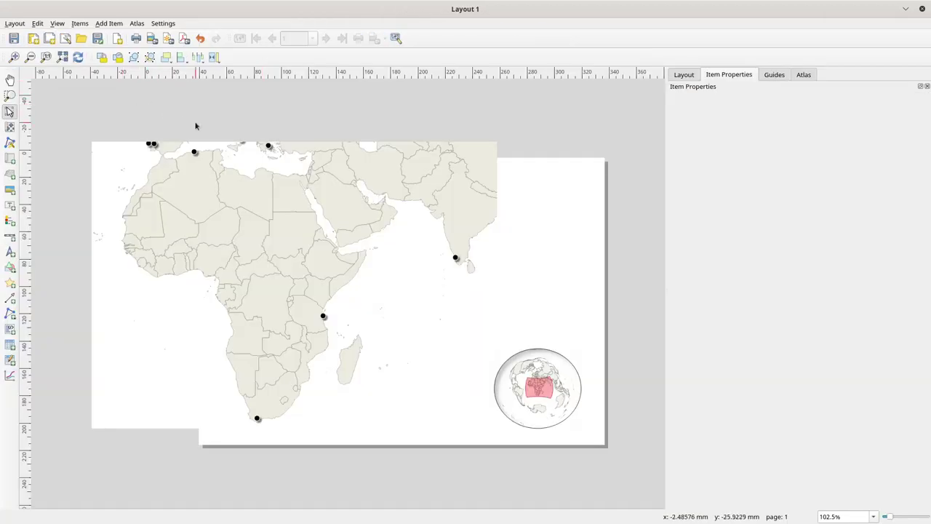
{"action": "left_click", "coordinate": [553, 375]}
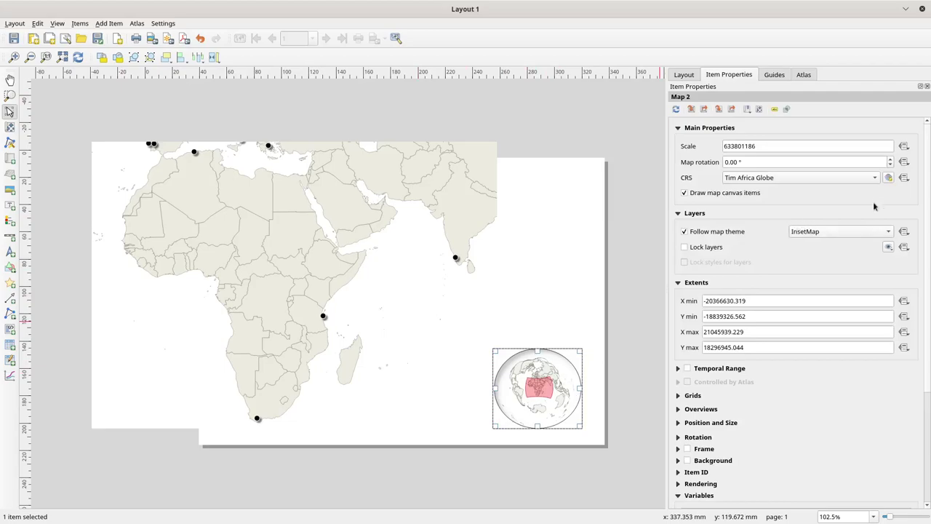
{"action": "left_click", "coordinate": [888, 178]}
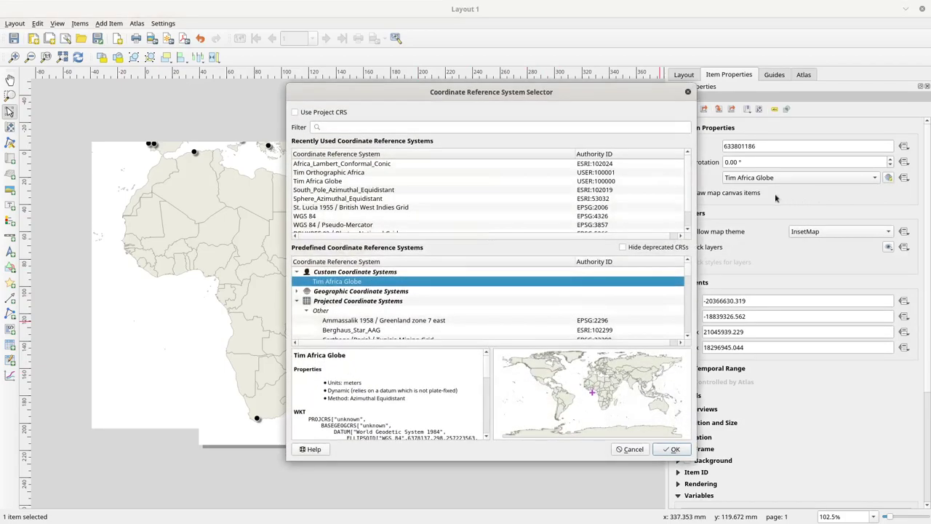
{"action": "left_click", "coordinate": [331, 173]}
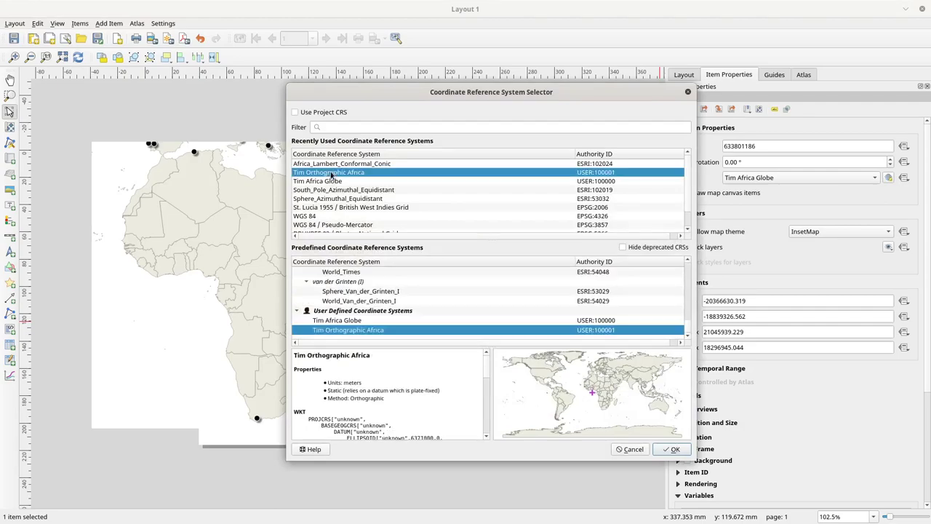
{"action": "left_click", "coordinate": [669, 449]}
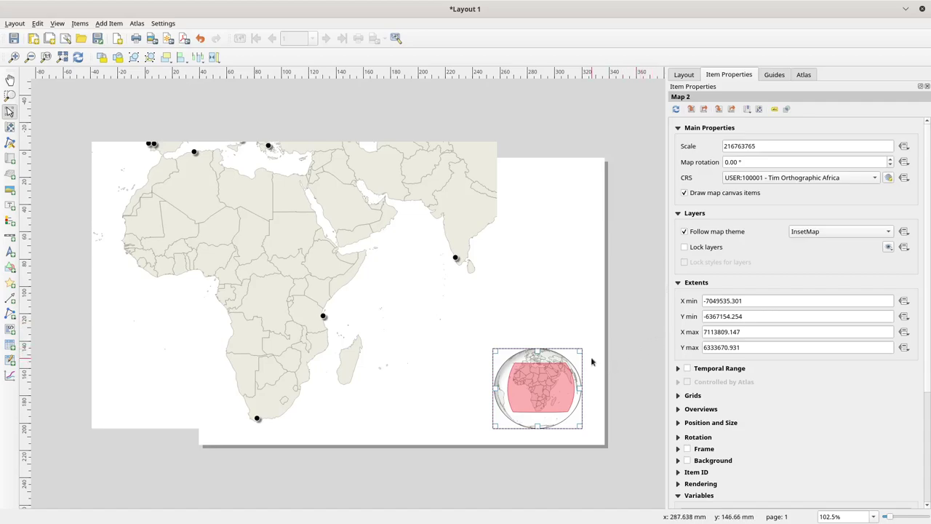
- Move the main map back to cover the page and reframe its content on southern Africa at a scale of 9990718
{"action": "left_click_drag", "start_coordinate": [437, 182], "coordinate": [544, 198]}
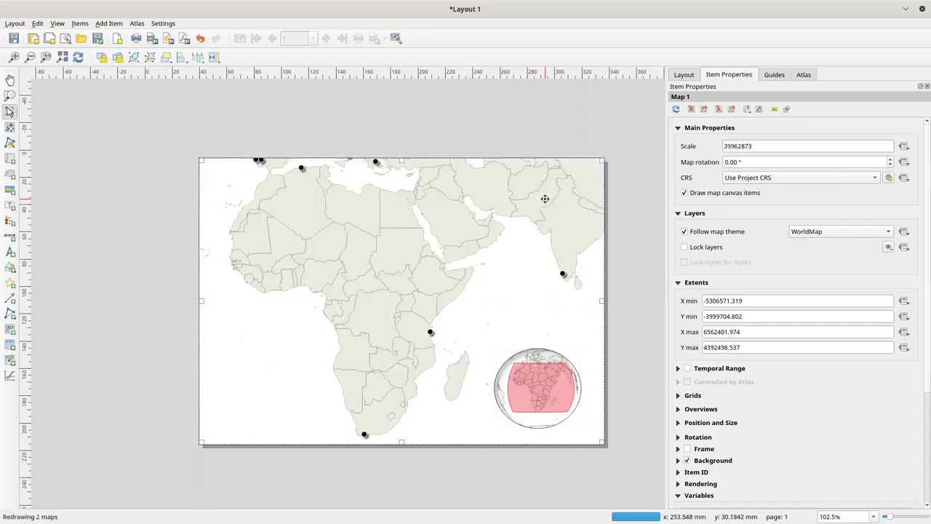
{"action": "left_click", "coordinate": [622, 247]}
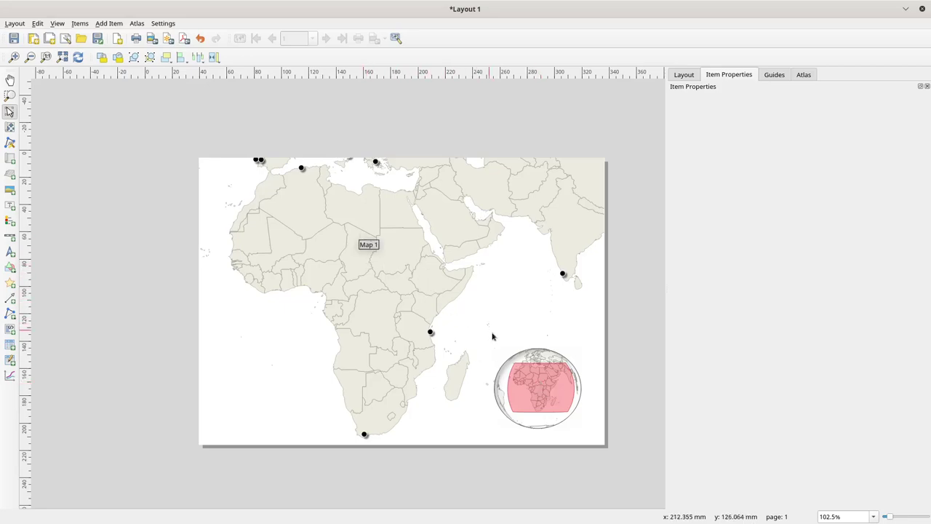
{"action": "left_click", "coordinate": [418, 260]}
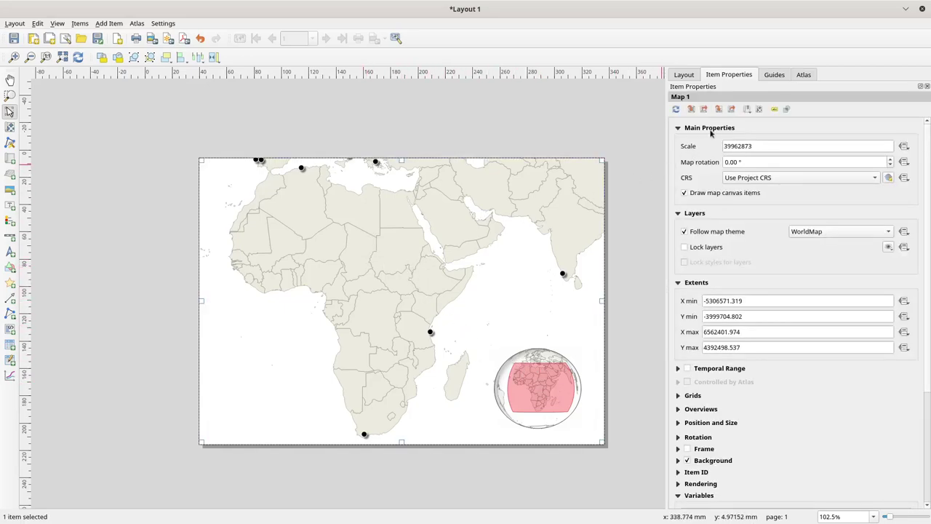
{"action": "key", "text": "c"}
{"action": "scroll", "coordinate": [330, 237], "scroll_direction": "down", "scroll_amount": 1}
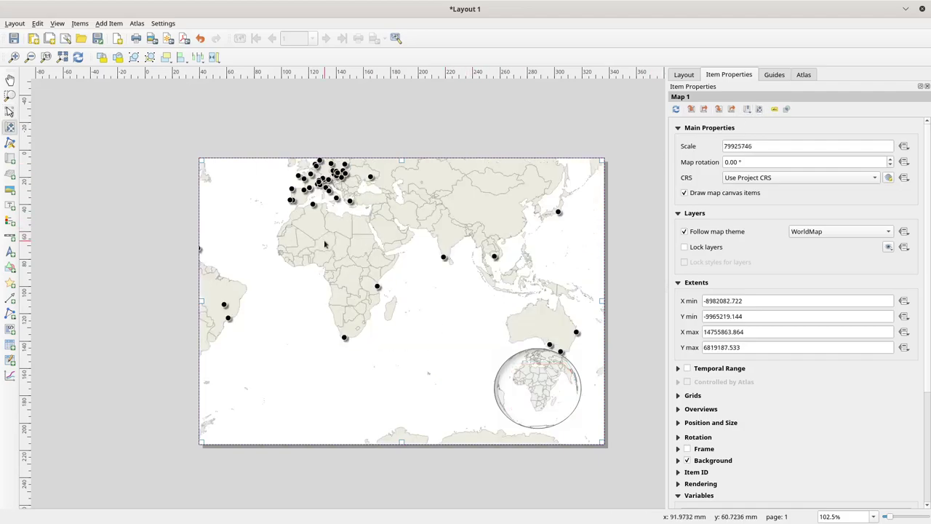
{"action": "scroll", "coordinate": [345, 253], "scroll_direction": "up", "scroll_amount": 2}
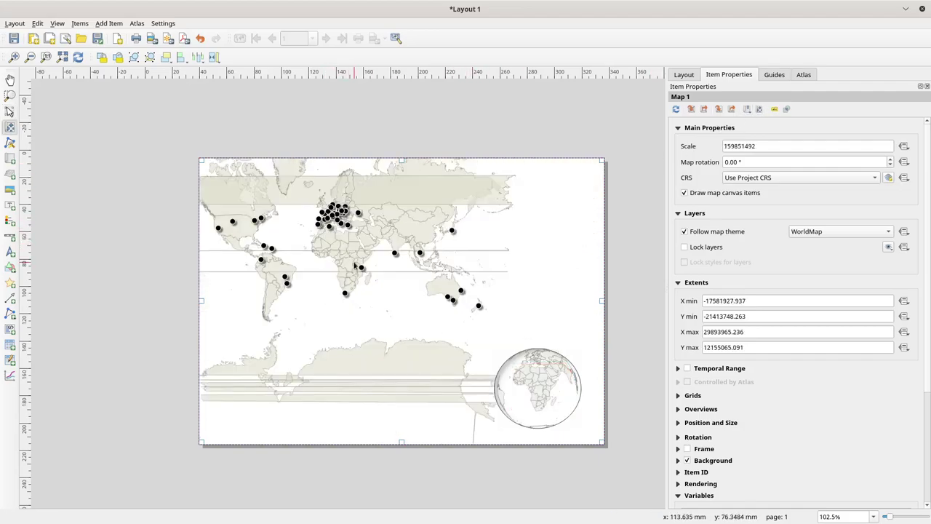
{"action": "scroll", "coordinate": [351, 271], "scroll_direction": "up", "scroll_amount": 2}
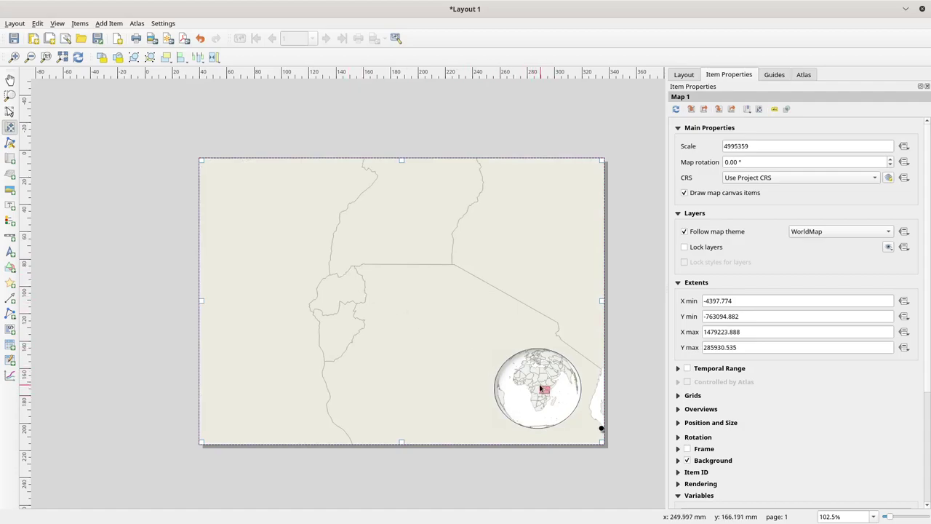
{"action": "left_click_drag", "start_coordinate": [369, 347], "coordinate": [430, 252]}
{"action": "scroll", "coordinate": [415, 277], "scroll_direction": "down", "scroll_amount": 1}
{"action": "left_click_drag", "start_coordinate": [403, 291], "coordinate": [376, 249]}
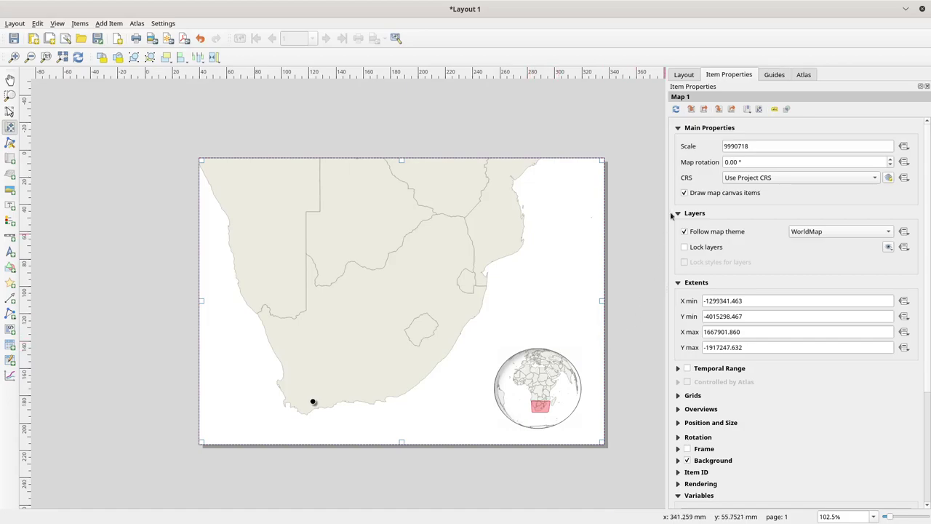
- Show the layout's list of items alongside the item properties
{"action": "left_click", "coordinate": [683, 75]}
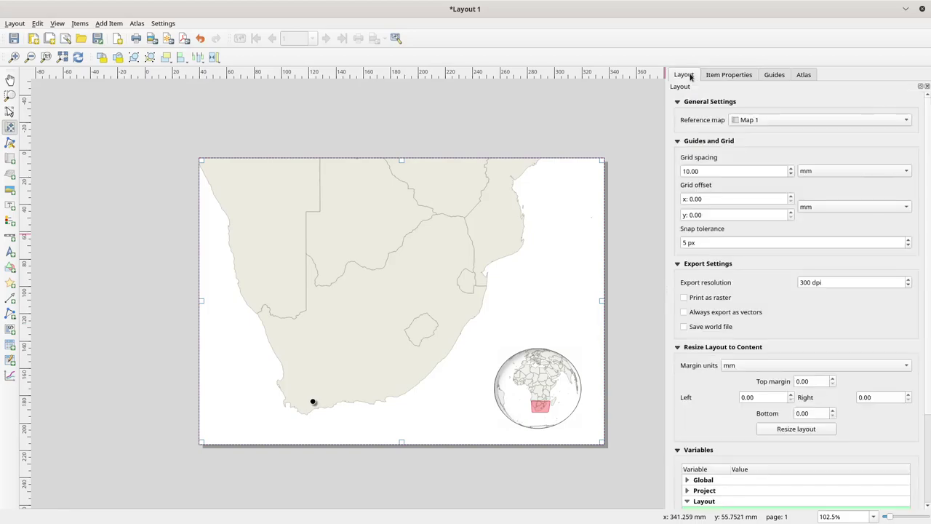
{"action": "left_click", "coordinate": [718, 75]}
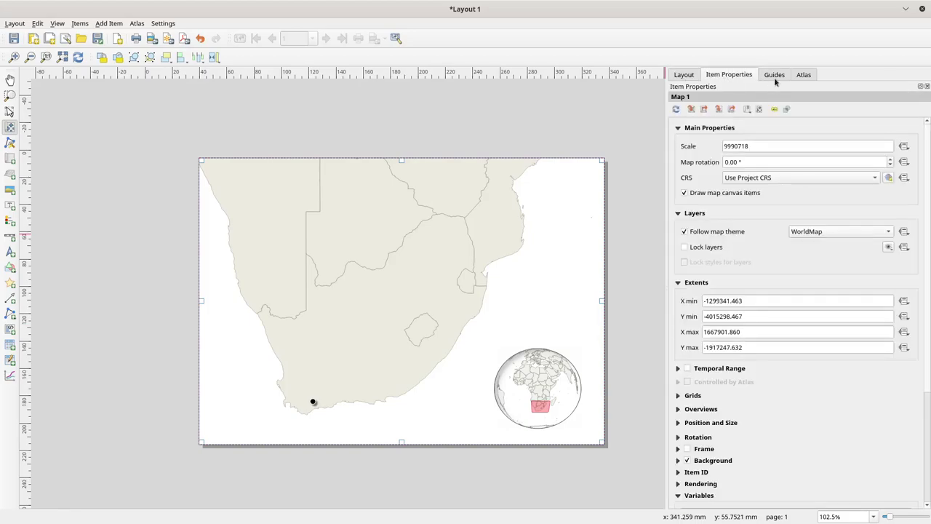
{"action": "left_click", "coordinate": [37, 24]}
{"action": "left_click", "coordinate": [57, 23]}
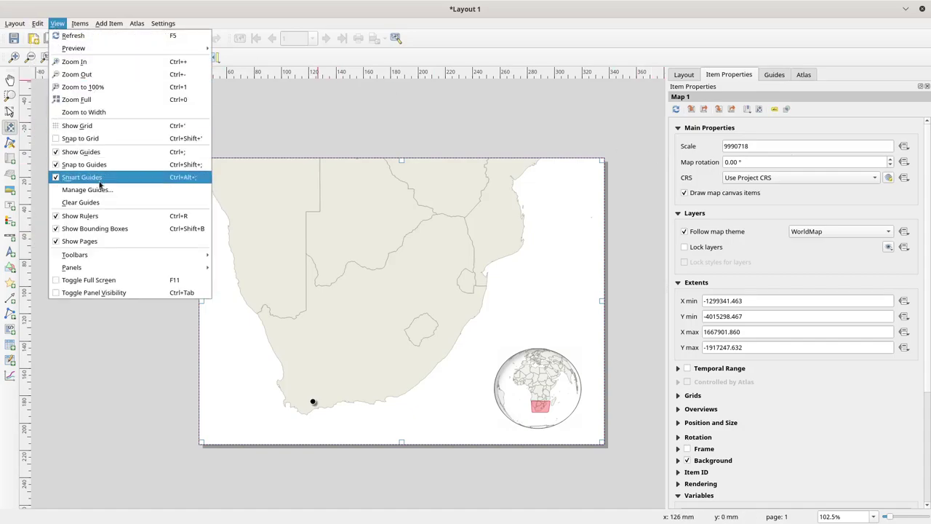
{"action": "mouse_move", "coordinate": [114, 271]}
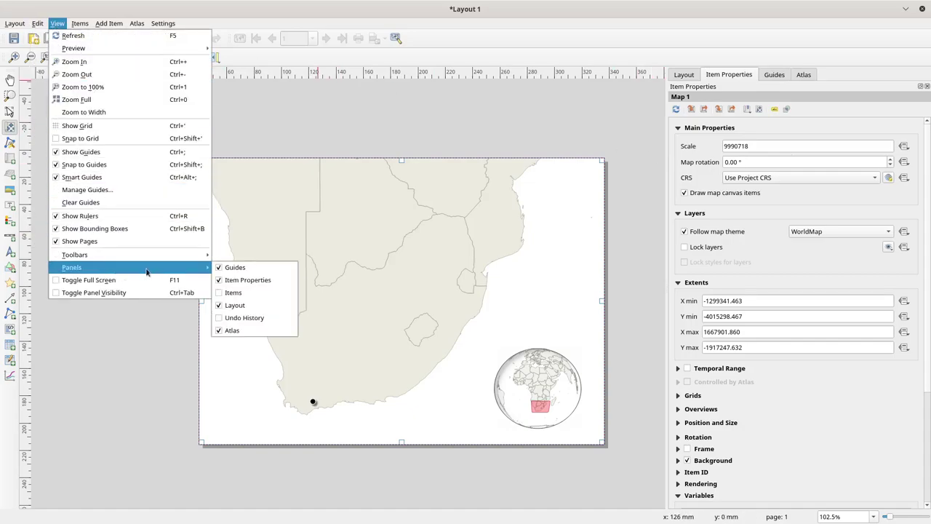
{"action": "left_click", "coordinate": [232, 292]}
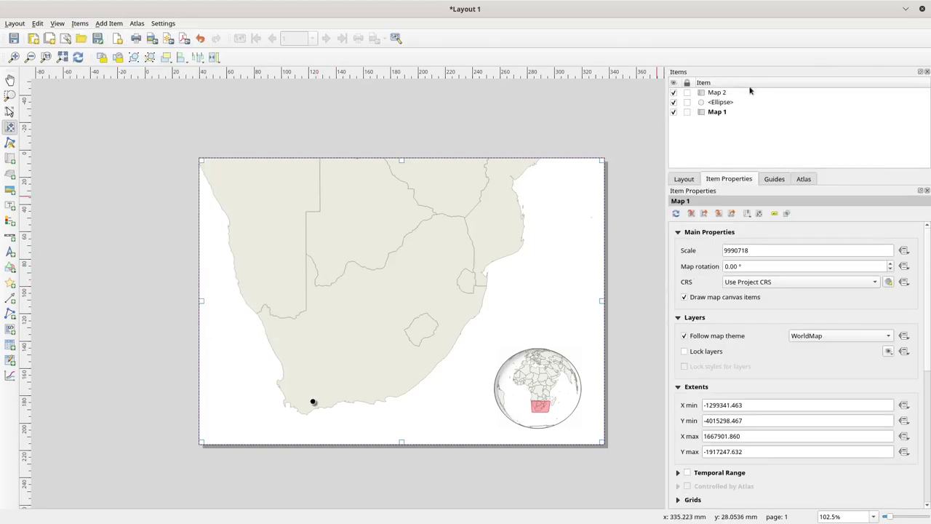
- Change the globe ellipse's simple fill color to light blue #9cdeff
{"action": "left_click", "coordinate": [723, 103]}
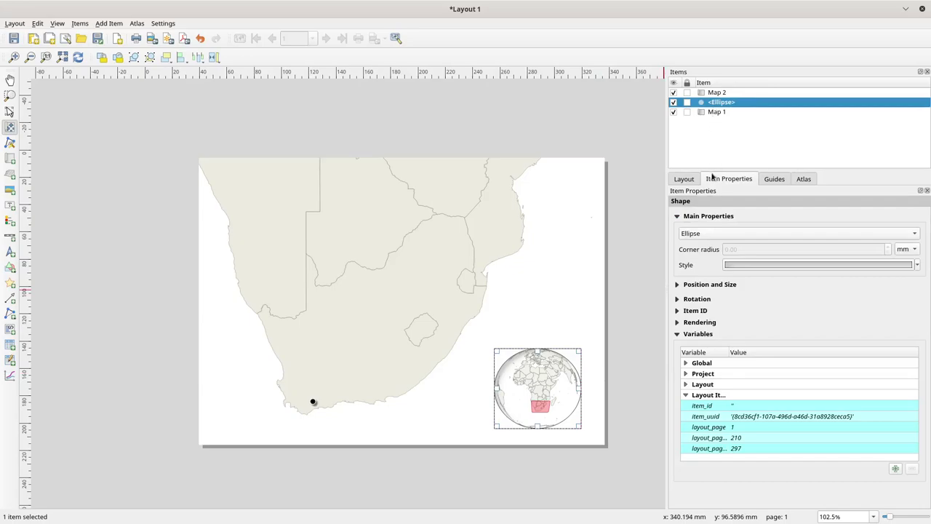
{"action": "left_click", "coordinate": [784, 266]}
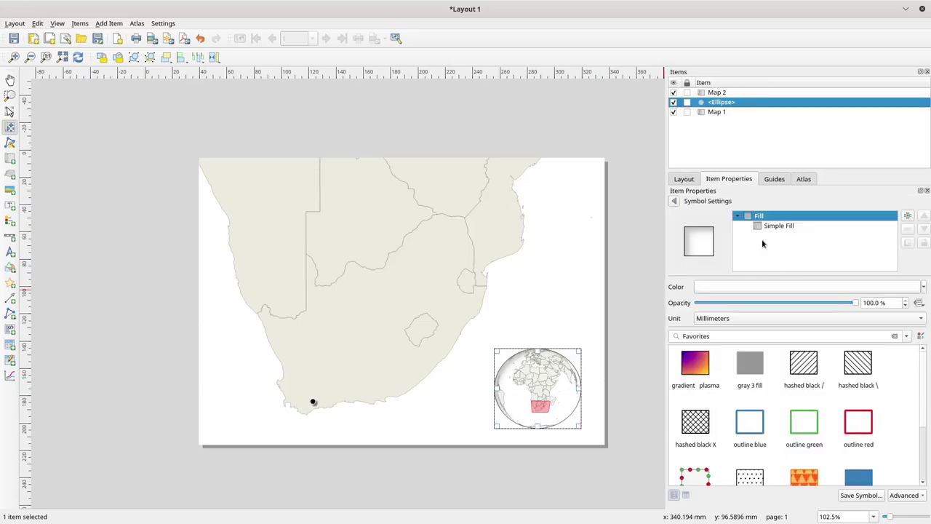
{"action": "left_click", "coordinate": [779, 227]}
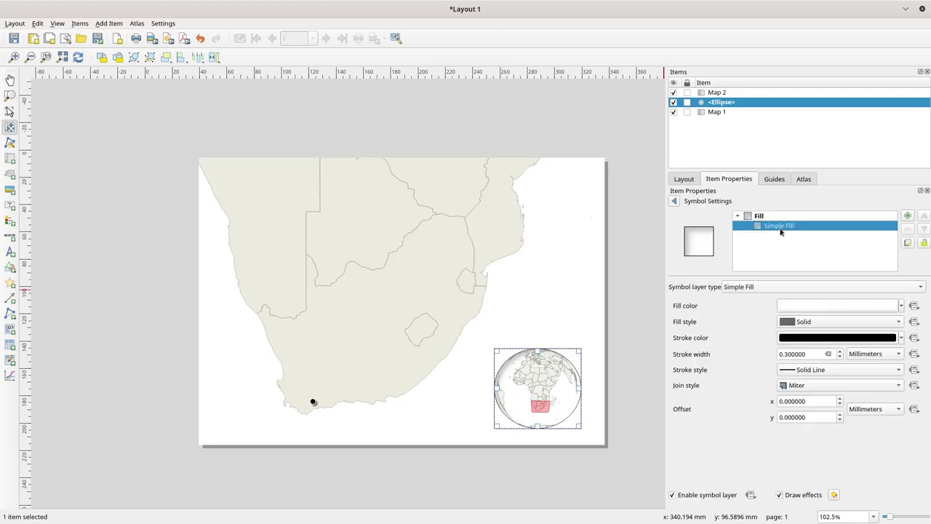
{"action": "left_click", "coordinate": [811, 306]}
{"action": "left_click_drag", "start_coordinate": [727, 271], "coordinate": [763, 270]}
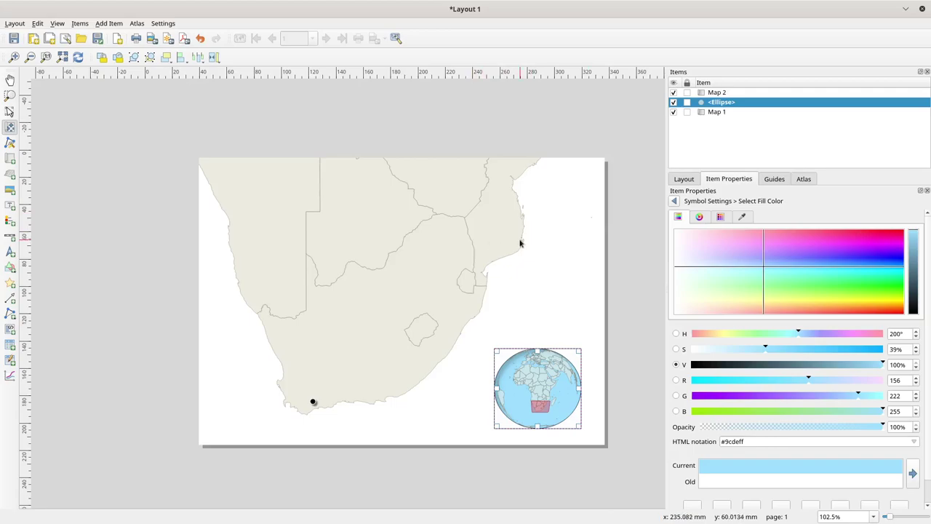
- Set the main map's background color to blue #46a9ff and save the project
{"action": "left_click", "coordinate": [717, 92]}
{"action": "left_click", "coordinate": [713, 112]}
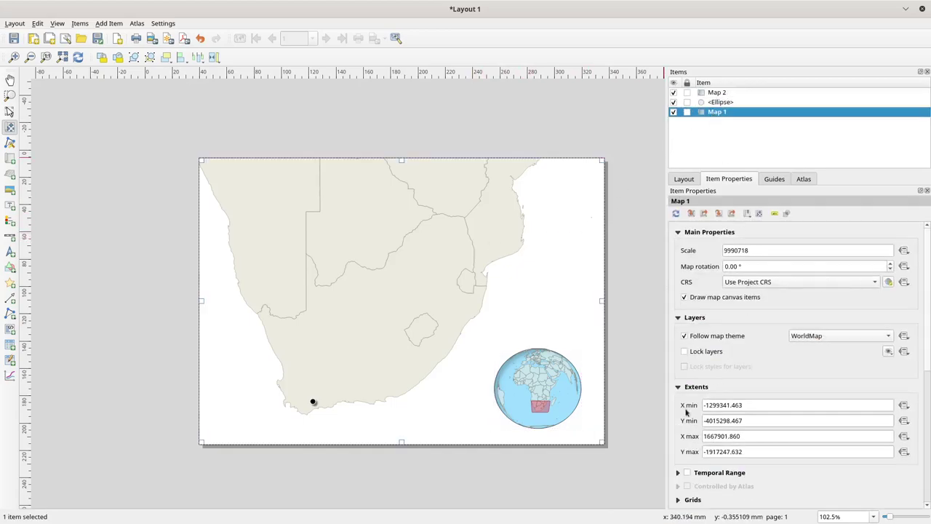
{"action": "scroll", "coordinate": [705, 350], "scroll_direction": "down", "scroll_amount": 3}
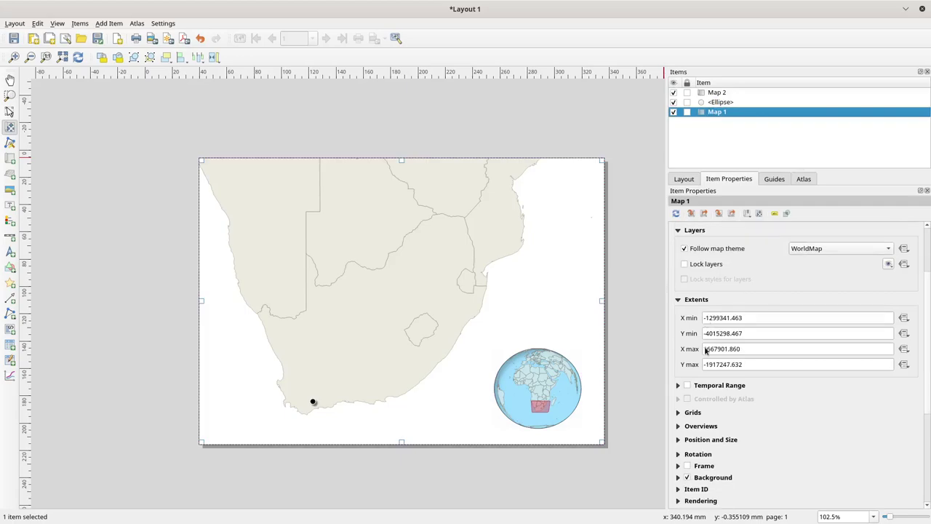
{"action": "left_click", "coordinate": [688, 477]}
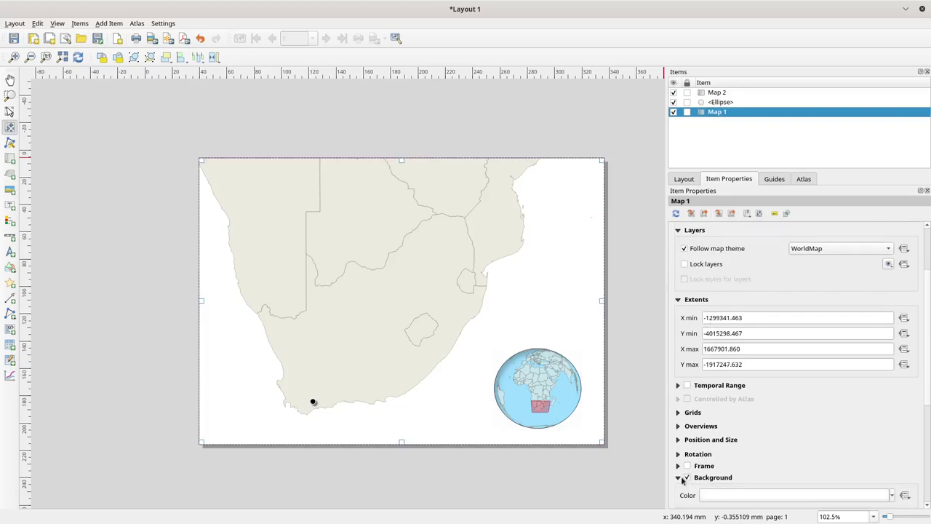
{"action": "left_click", "coordinate": [756, 495]}
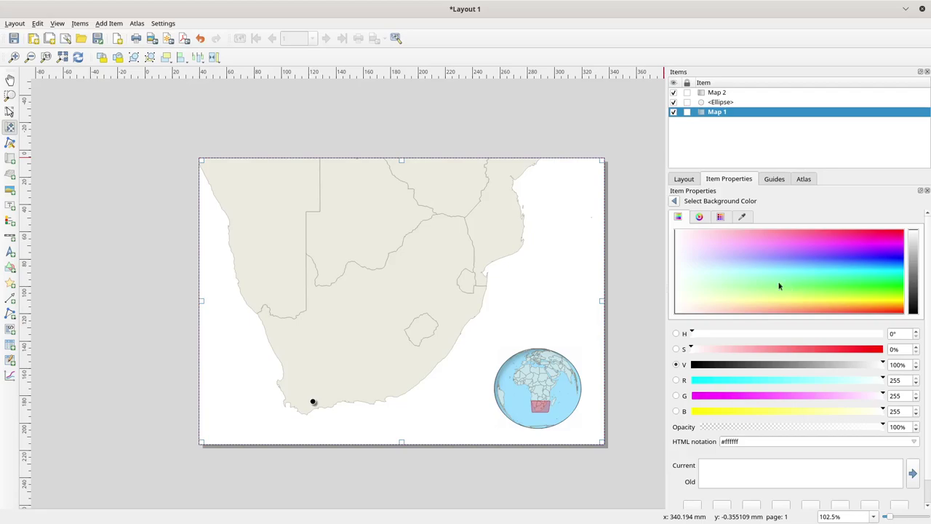
{"action": "left_click", "coordinate": [750, 268]}
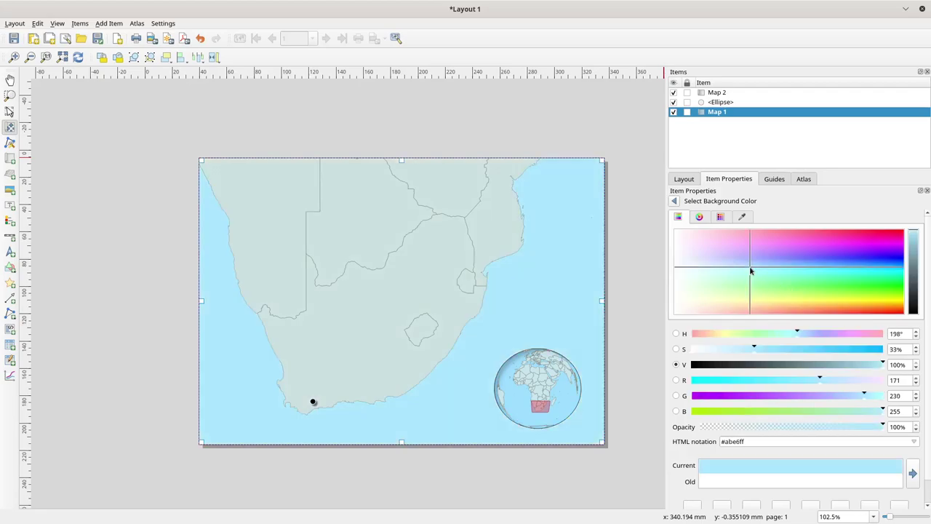
{"action": "left_click", "coordinate": [810, 272]}
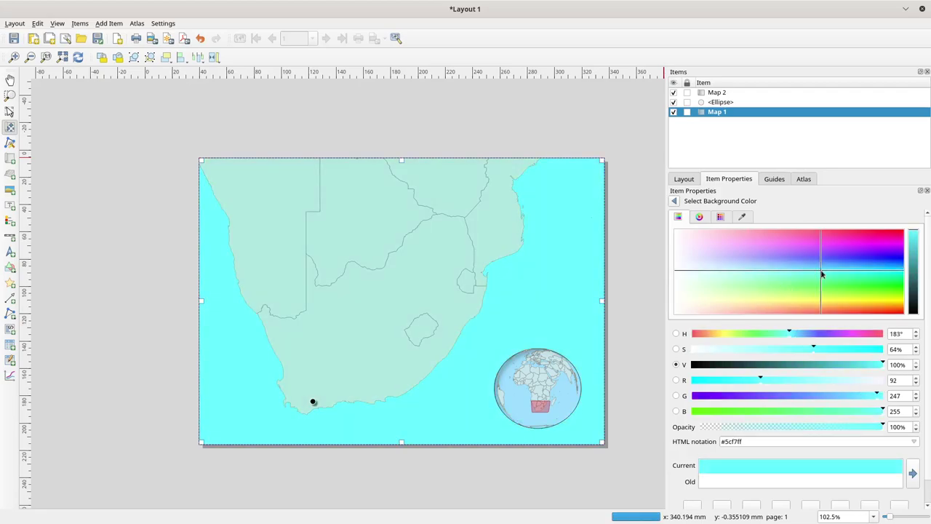
{"action": "left_click", "coordinate": [842, 269]}
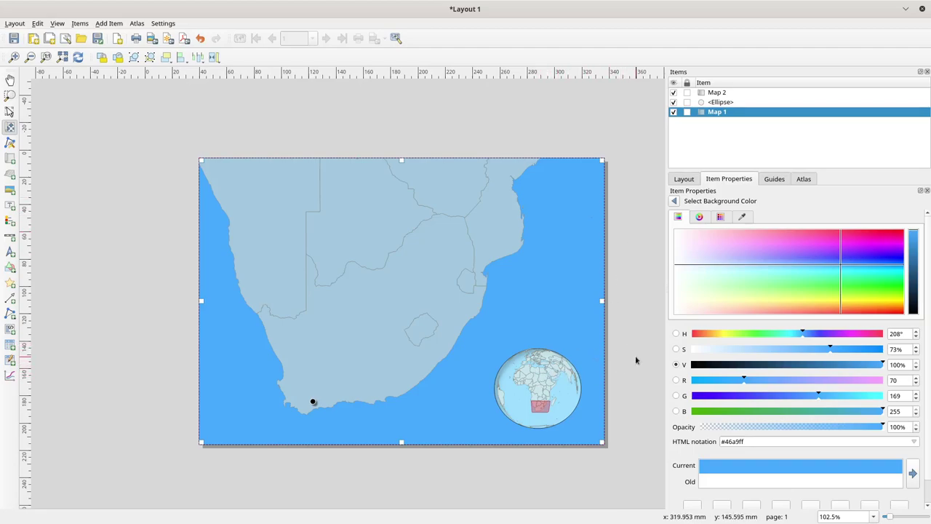
{"action": "left_click", "coordinate": [14, 38]}
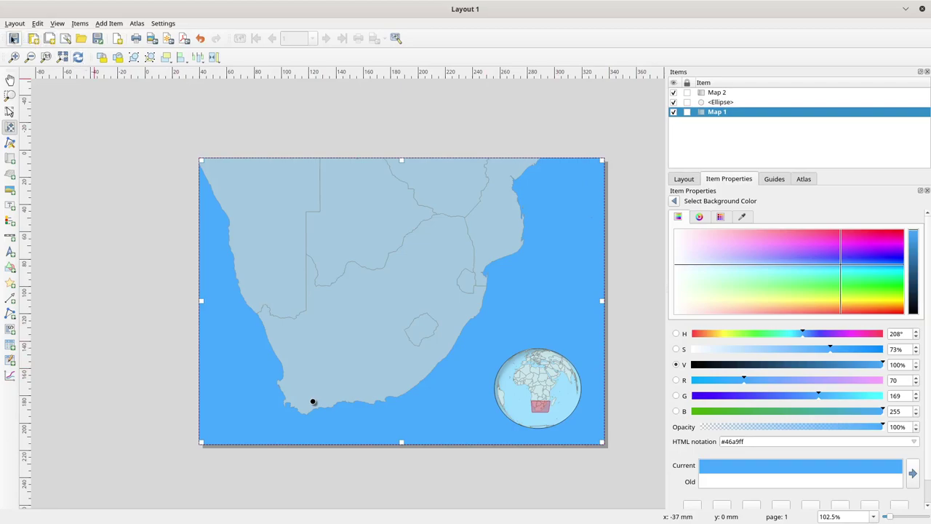
- Lock the inset map (Map 2) and the ellipse against selection in the layout
{"action": "left_click", "coordinate": [718, 103]}
{"action": "left_click", "coordinate": [688, 93]}
{"action": "left_click", "coordinate": [686, 103]}
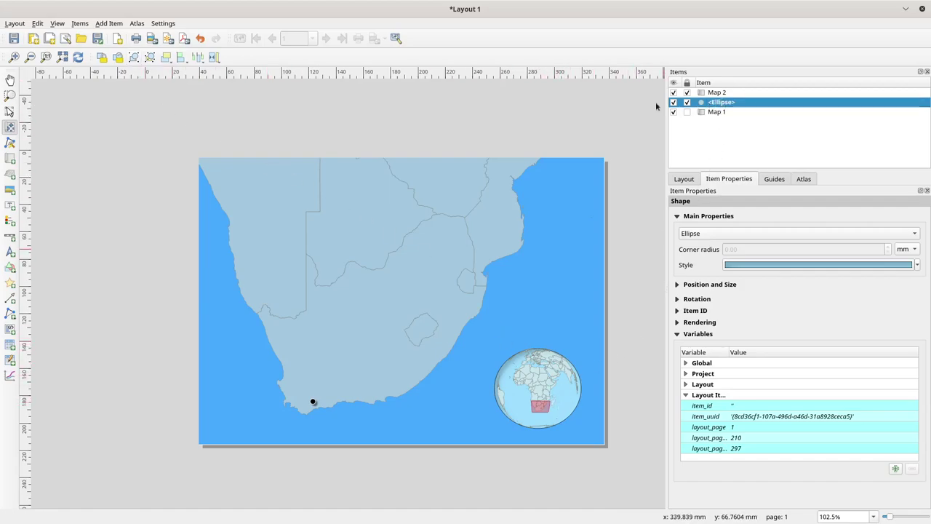
- Select the main map through the locked inset globe and move it left, partly off the page
{"action": "left_click", "coordinate": [11, 81]}
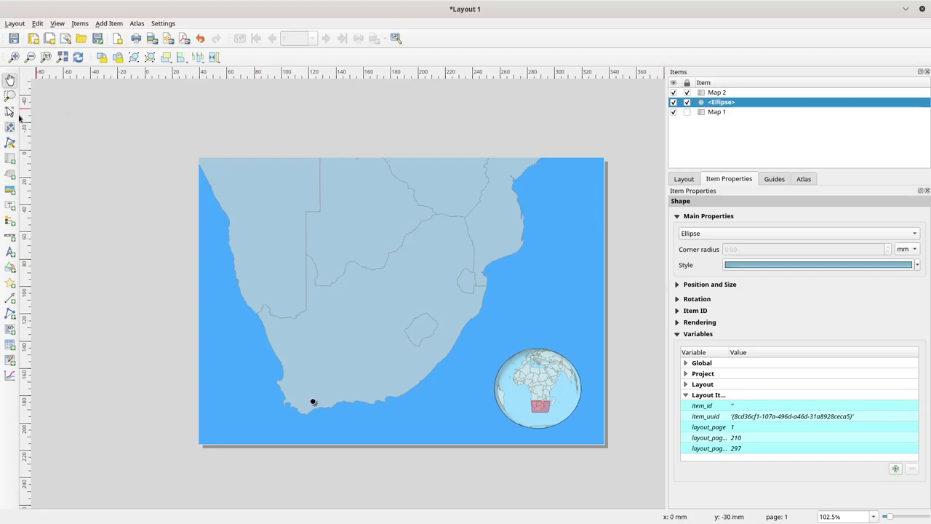
{"action": "left_click", "coordinate": [9, 111]}
{"action": "left_click", "coordinate": [546, 390]}
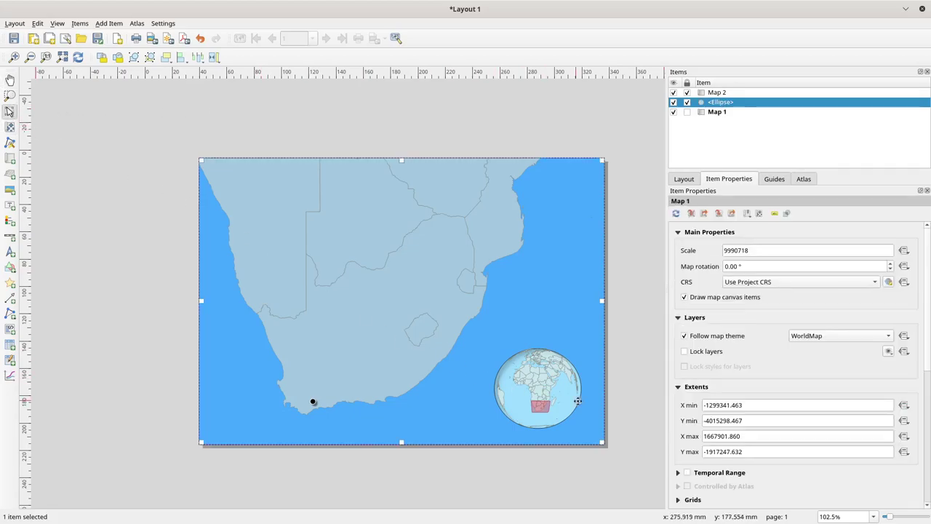
{"action": "left_click_drag", "start_coordinate": [564, 369], "coordinate": [478, 364]}
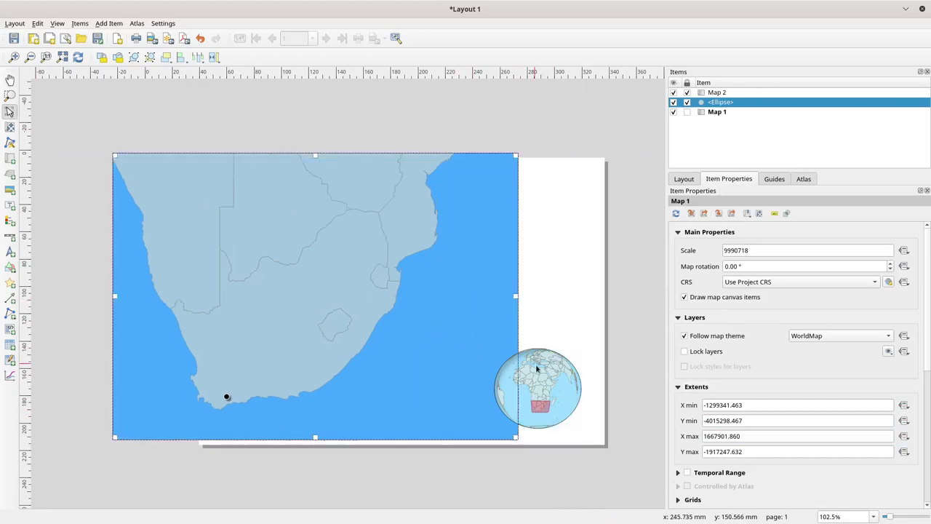
- Send the main map to the back of the item stack and move it partway back onto the page
{"action": "right_click", "coordinate": [397, 283]}
{"action": "left_click", "coordinate": [197, 103]}
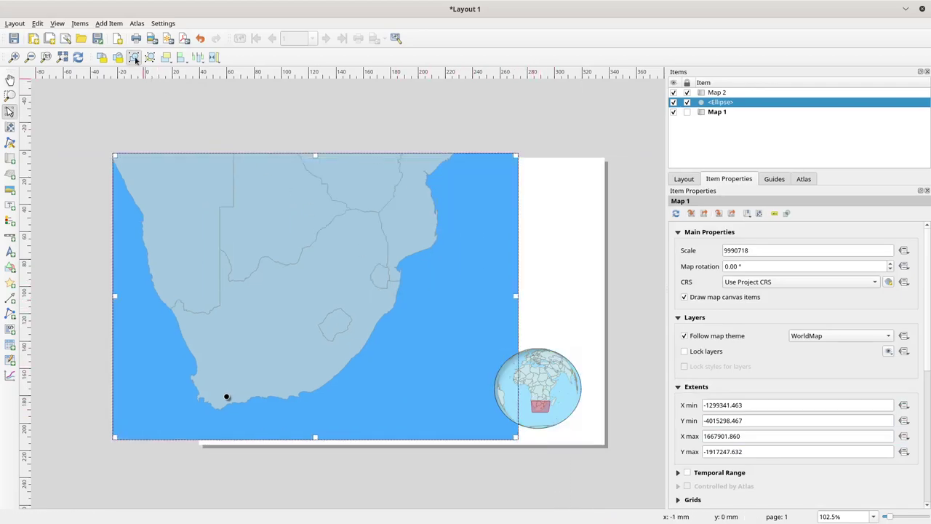
{"action": "left_click", "coordinate": [167, 60]}
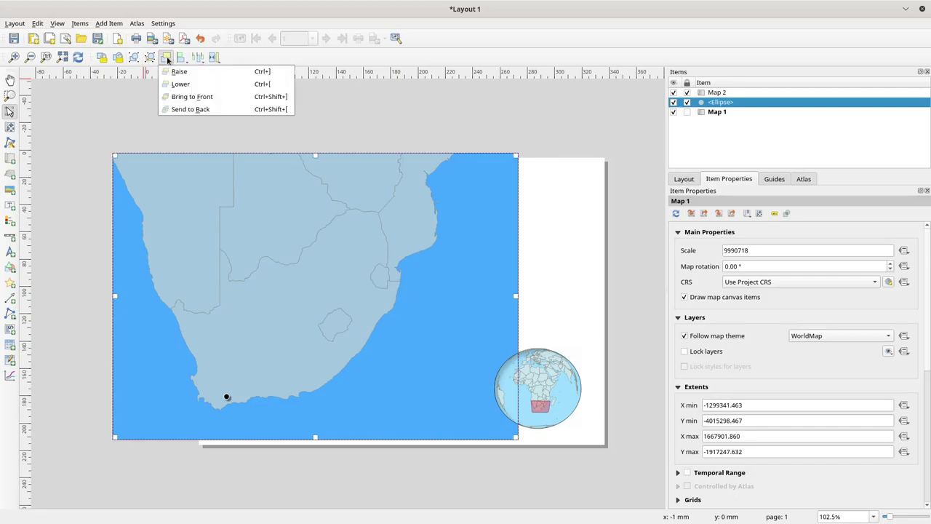
{"action": "left_click", "coordinate": [186, 107]}
{"action": "left_click_drag", "start_coordinate": [447, 327], "coordinate": [490, 332]}
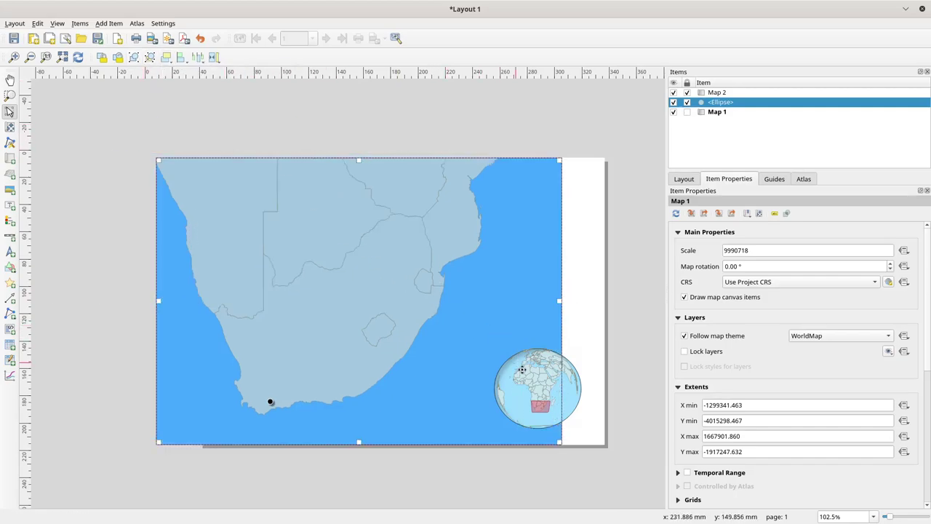
{"action": "left_click", "coordinate": [592, 381]}
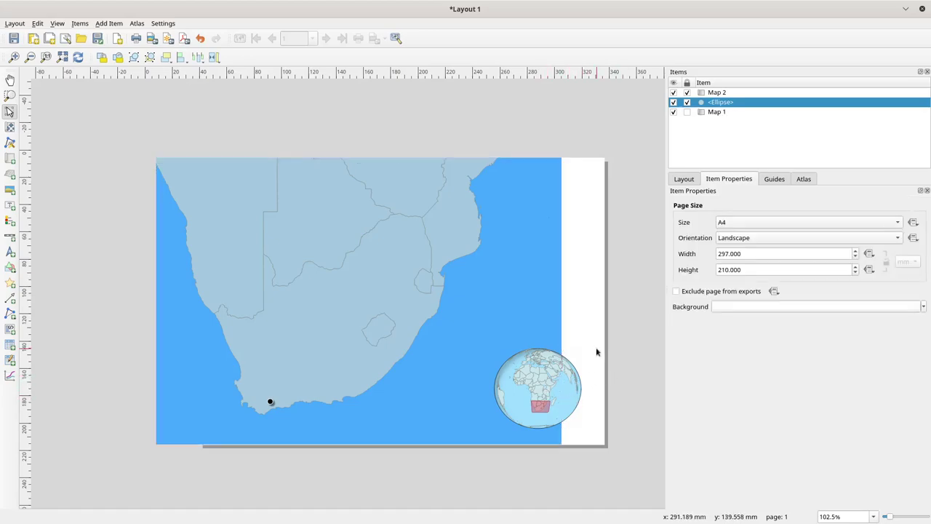
- Move the main map left until it clears the inset globe, and unlock Map 2 and the ellipse
{"action": "left_click", "coordinate": [718, 93]}
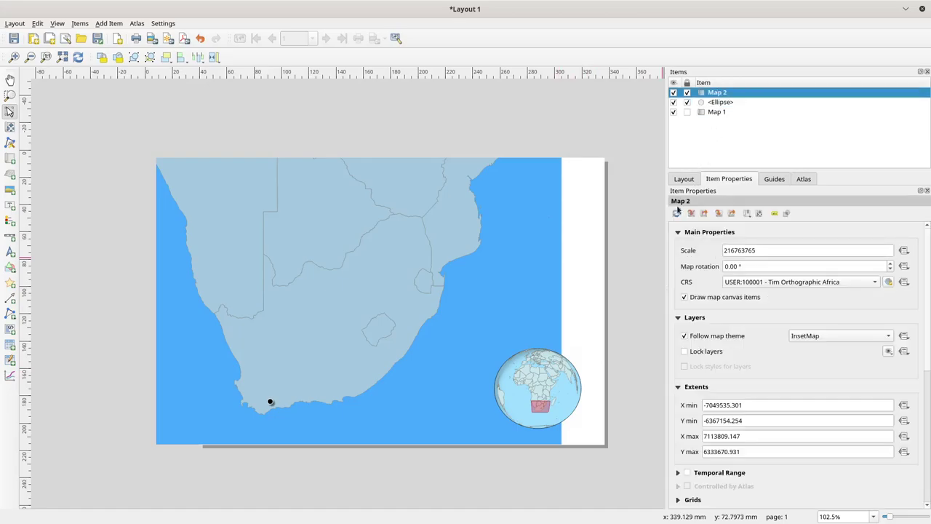
{"action": "left_click", "coordinate": [572, 390]}
{"action": "left_click_drag", "start_coordinate": [456, 258], "coordinate": [330, 251]}
{"action": "left_click_drag", "start_coordinate": [574, 451], "coordinate": [605, 449]}
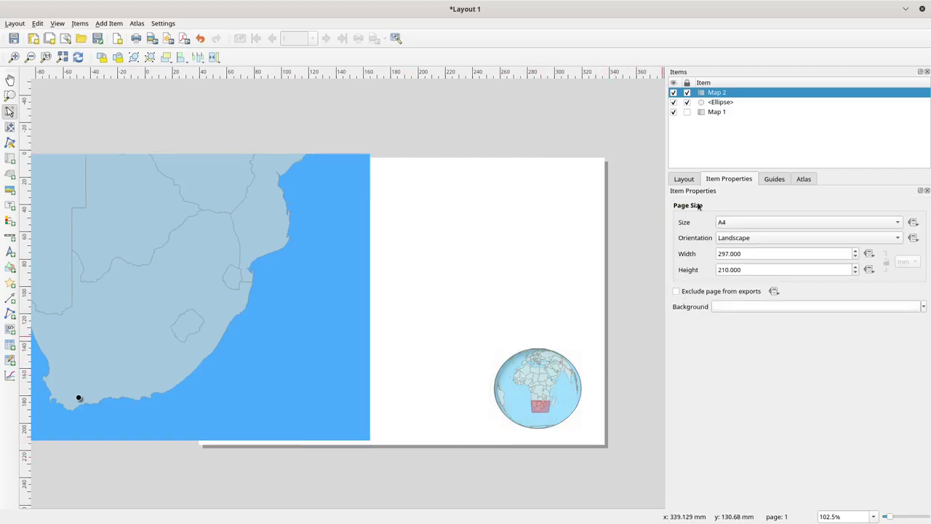
{"action": "left_click", "coordinate": [687, 93]}
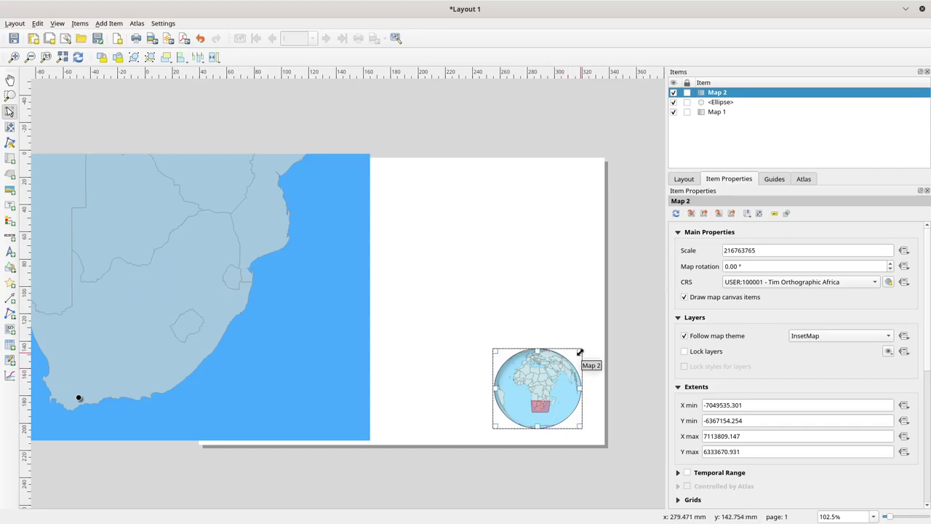
- Try shrinking Map 2 on its own from its upper-right corner, and undo the resize
{"action": "left_click_drag", "start_coordinate": [579, 352], "coordinate": [560, 366]}
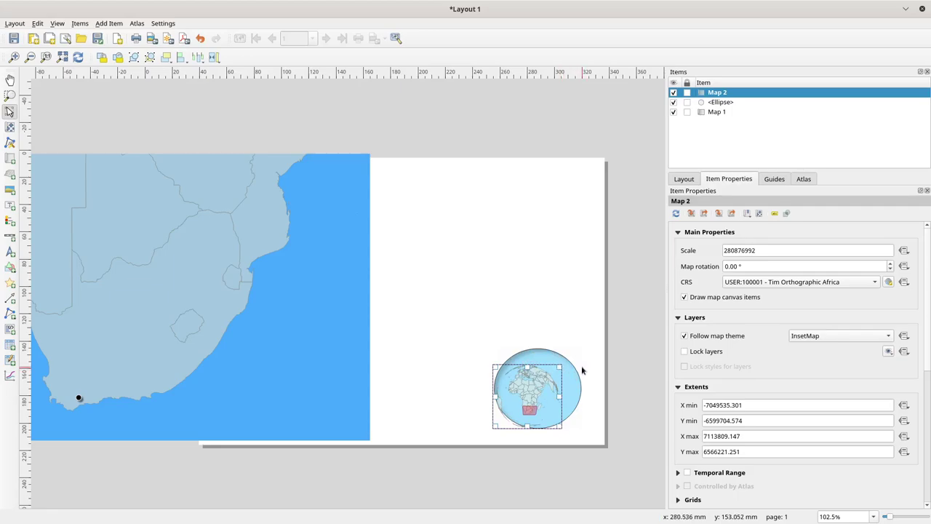
{"action": "key", "text": "ctrl+z"}
- Group Map 2 with the ellipse and shrink the group from its upper-right corner to about 40 mm wide
{"action": "left_click_drag", "start_coordinate": [493, 303], "coordinate": [646, 437]}
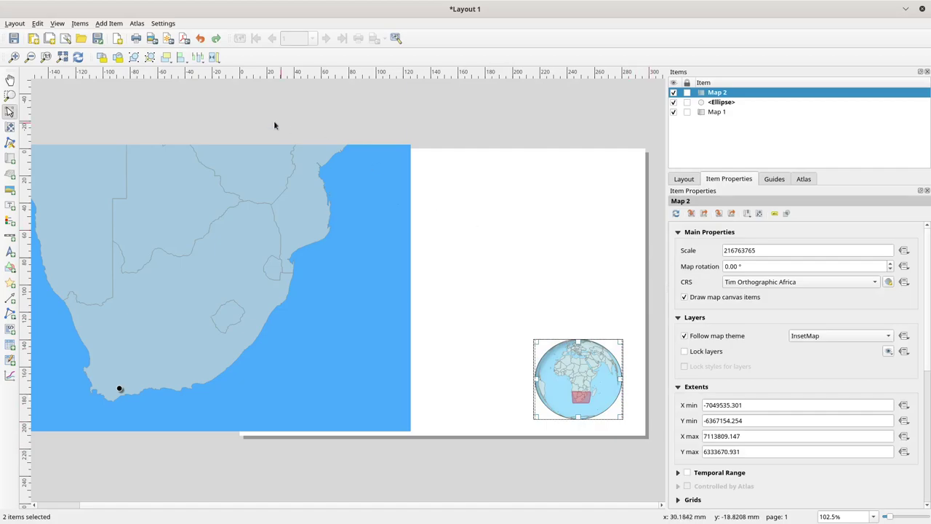
{"action": "left_click", "coordinate": [135, 58]}
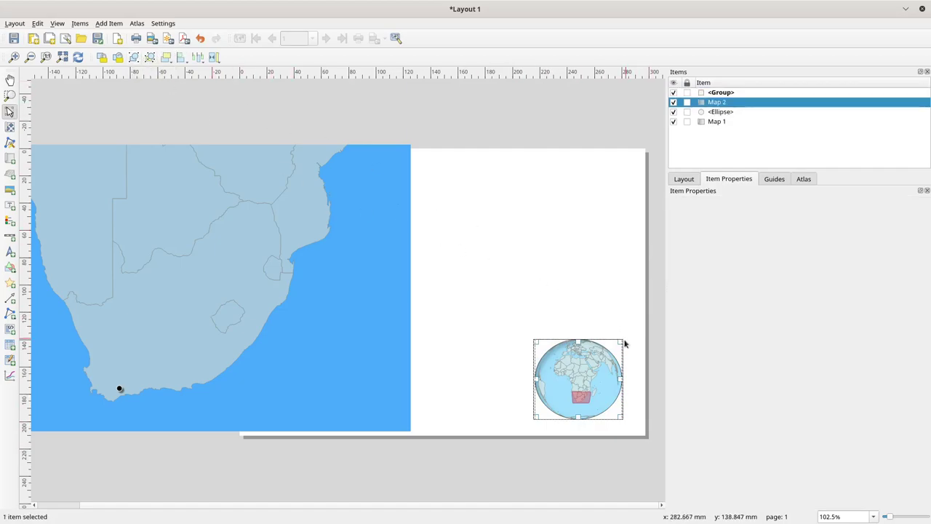
{"action": "left_click_drag", "start_coordinate": [623, 340], "coordinate": [588, 363]}
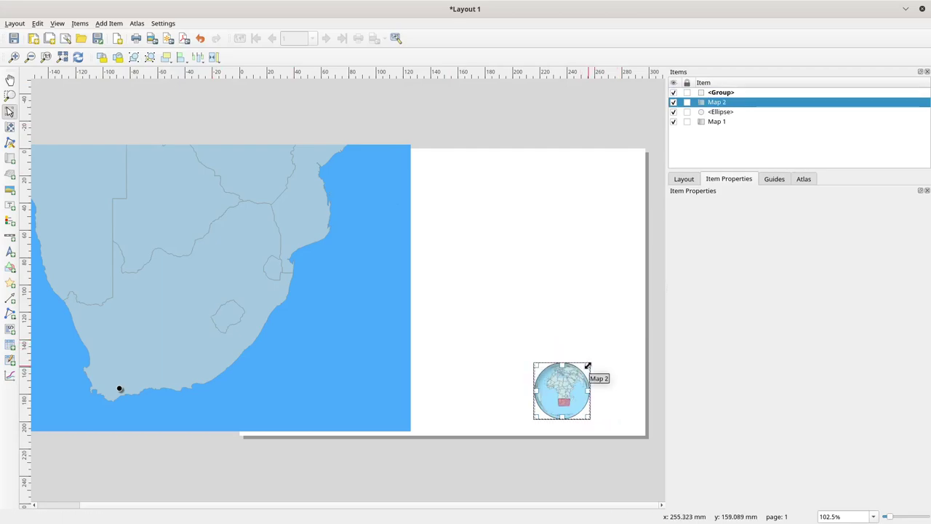
- Move the main map back to fill the page and shift the grouped globe closer to the page's lower-right corner
{"action": "left_click_drag", "start_coordinate": [336, 293], "coordinate": [572, 293]}
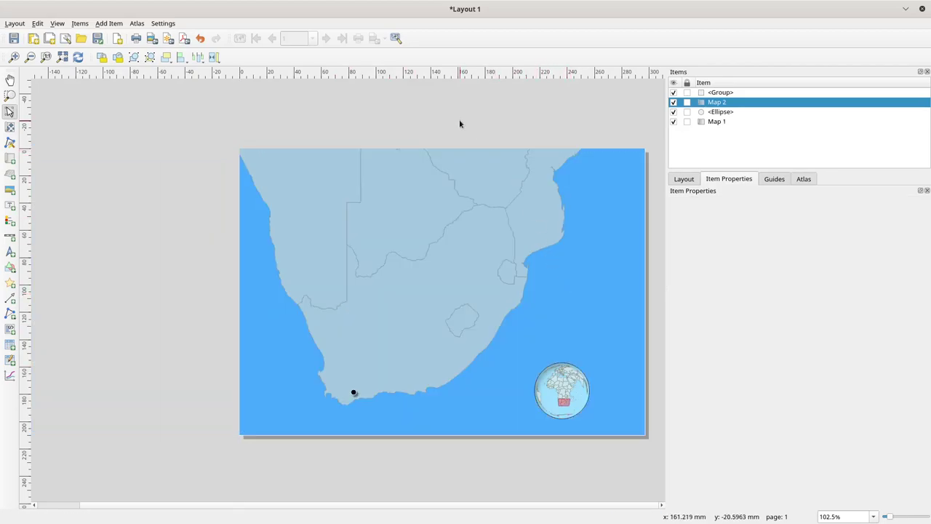
{"action": "left_click", "coordinate": [561, 389]}
{"action": "left_click_drag", "start_coordinate": [561, 390], "coordinate": [597, 387]}
{"action": "left_click", "coordinate": [531, 125]}
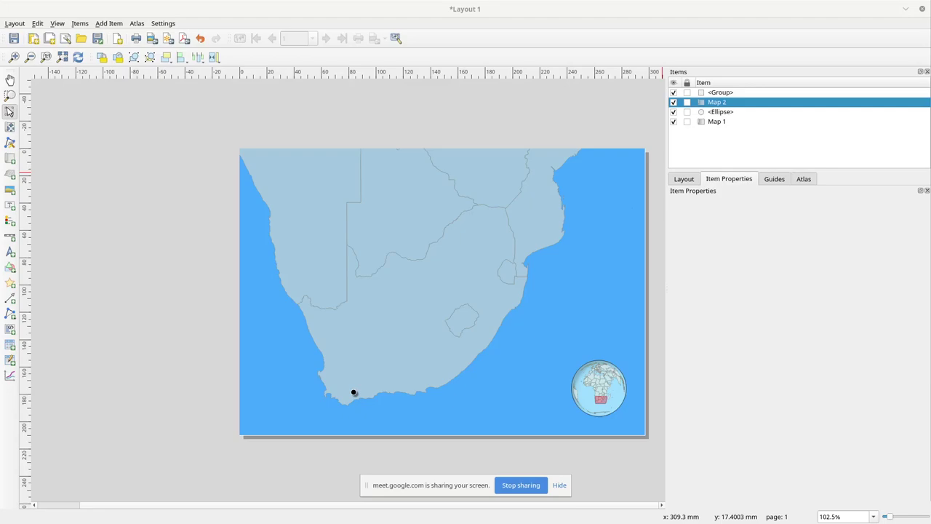
{"action": "left_click", "coordinate": [562, 486]}
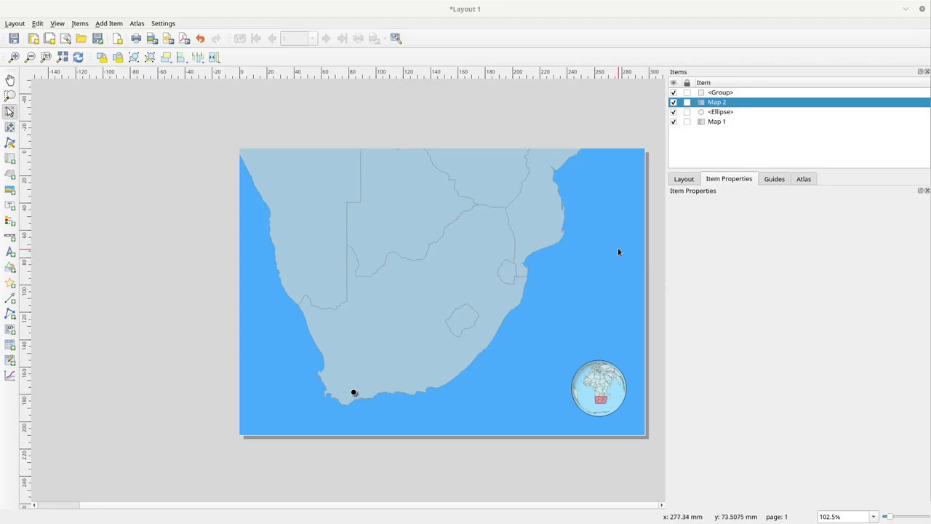
{"action": "left_click", "coordinate": [61, 57]}
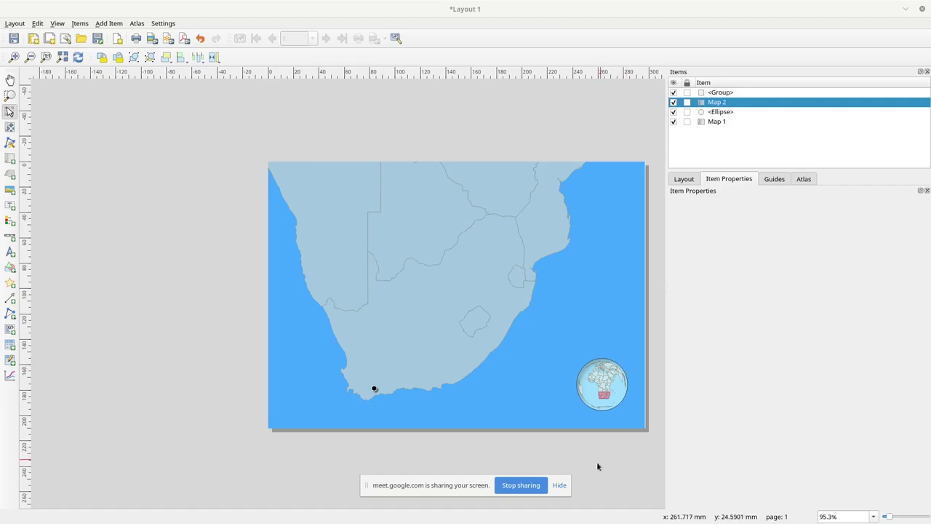
{"action": "left_click", "coordinate": [558, 484]}
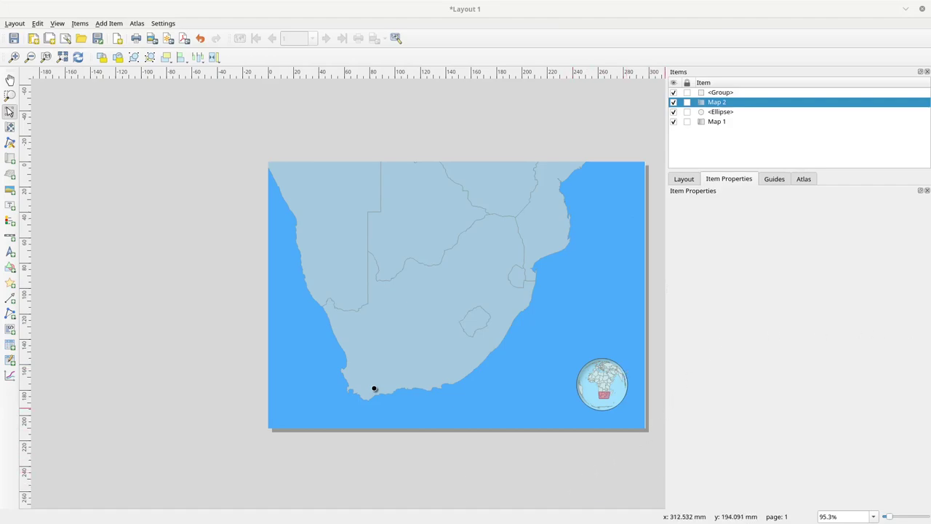